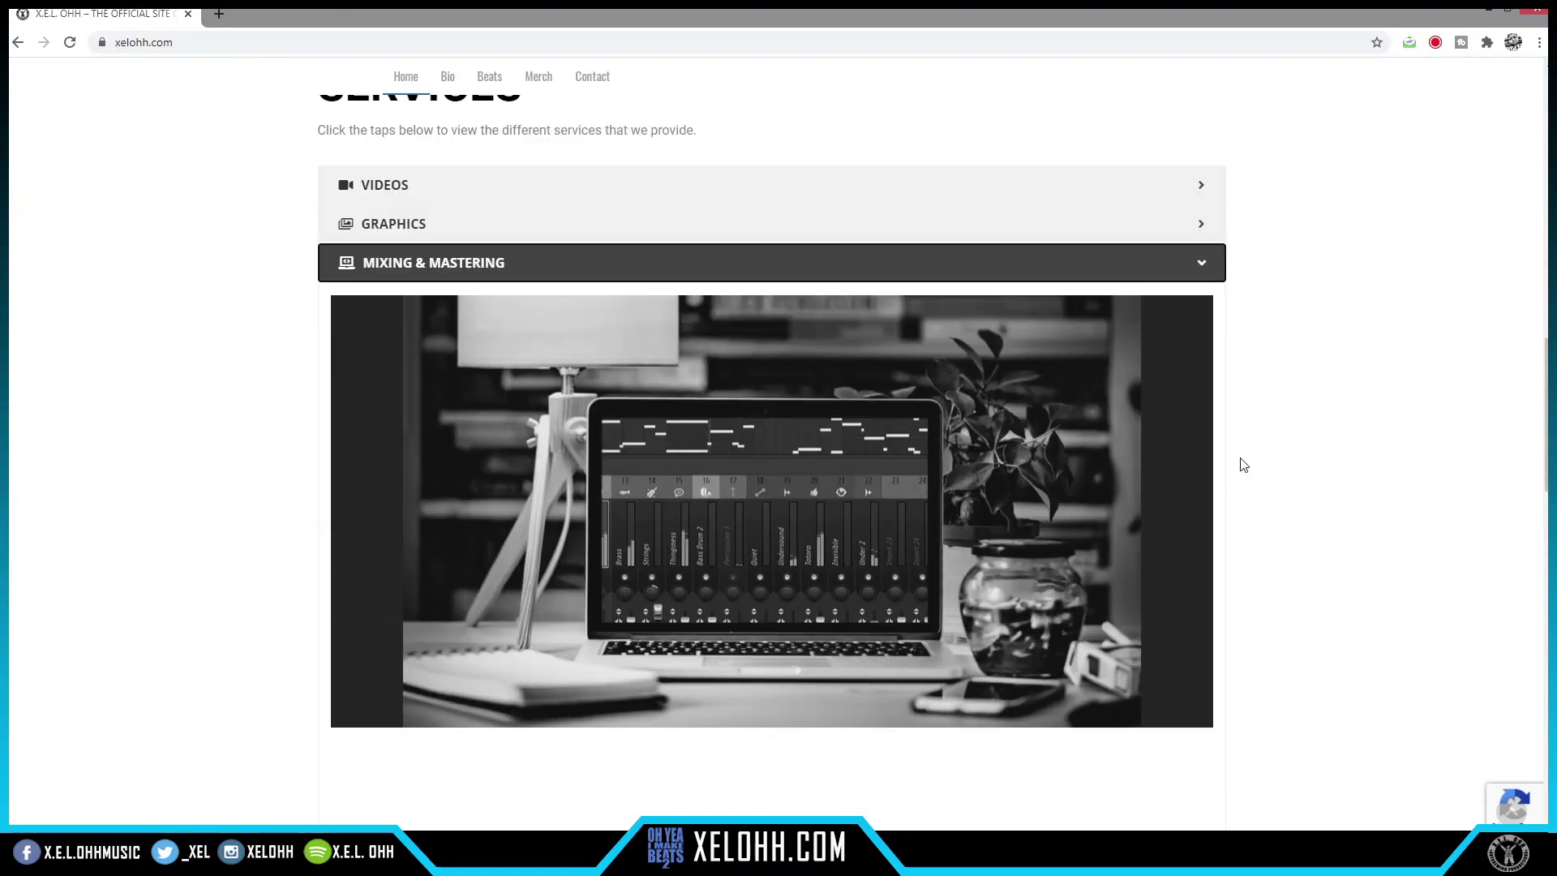
scroll(1224, 471, "down", 3)
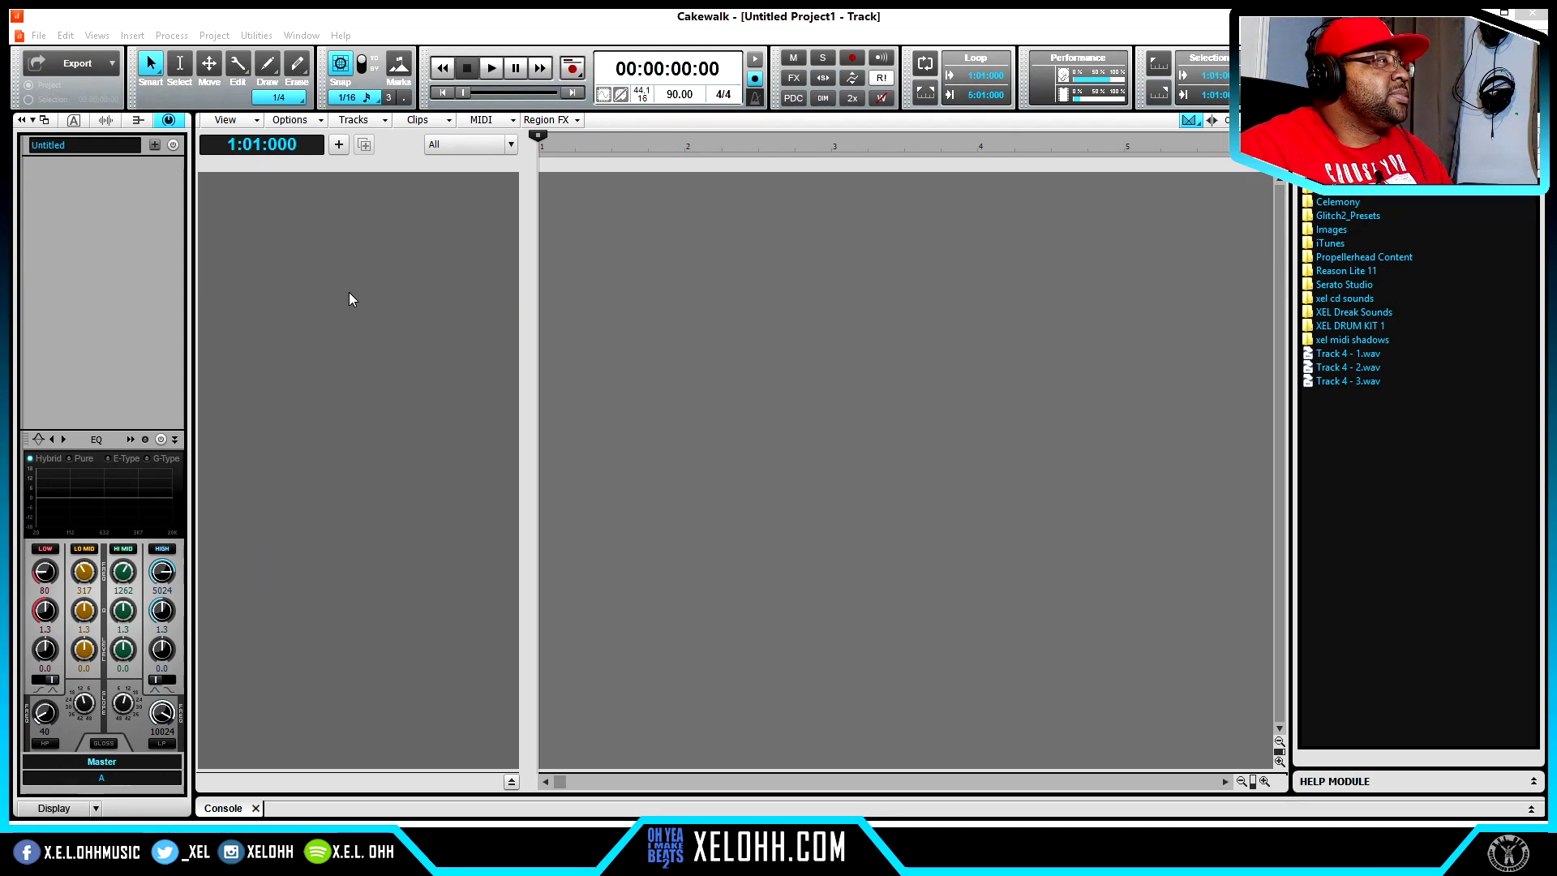
Step: Insert the XEL Just Drums kit tracks from the XEL Sitala Kit track template into the empty project
right_click(353, 235)
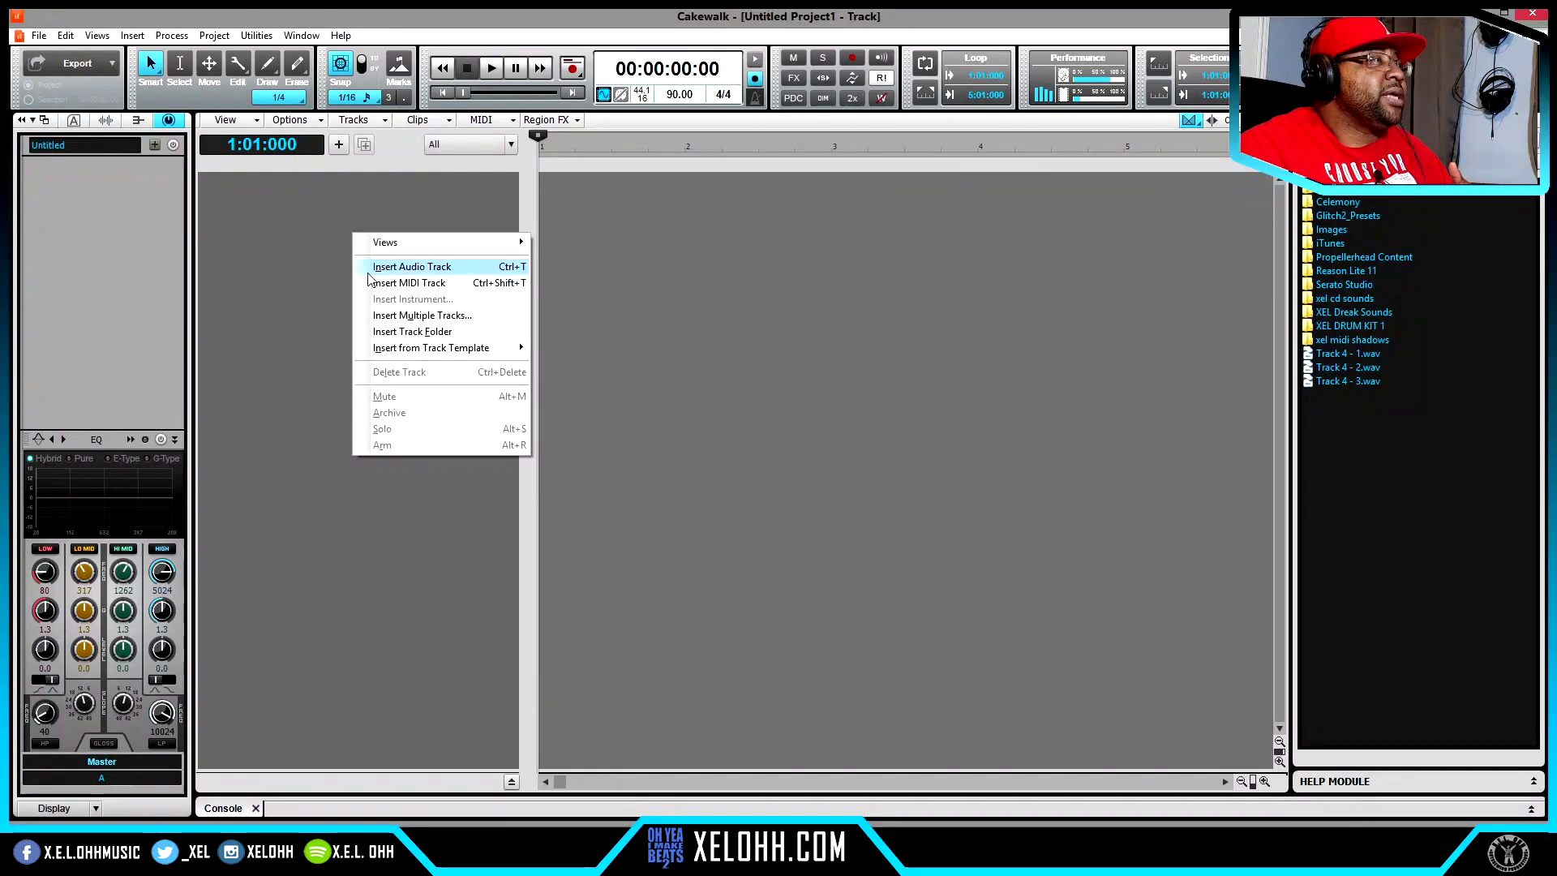
mouse_move(412, 352)
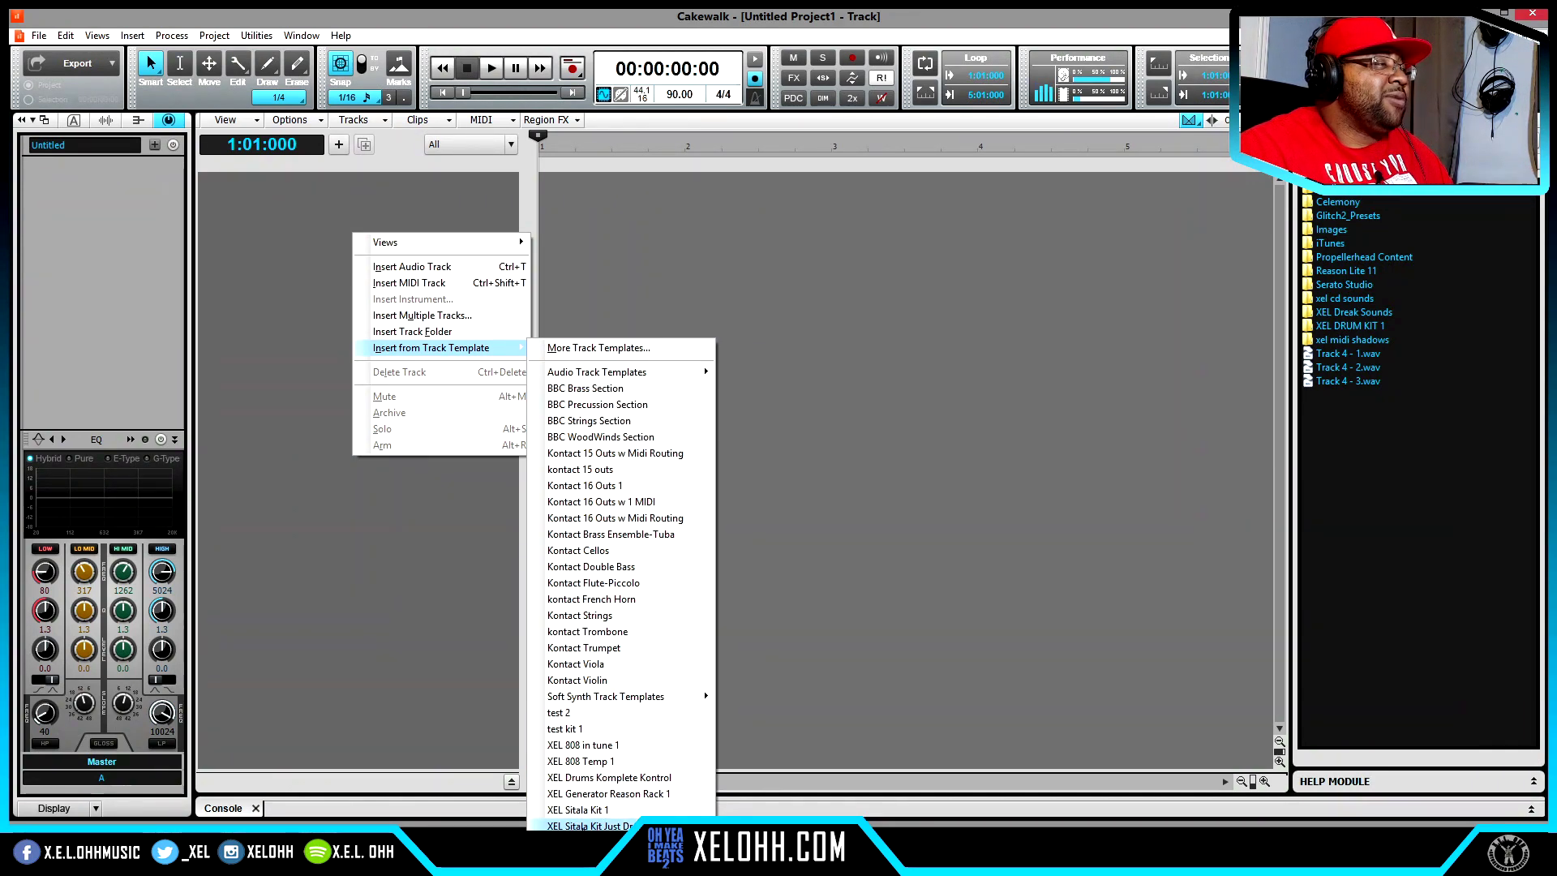
left_click(584, 825)
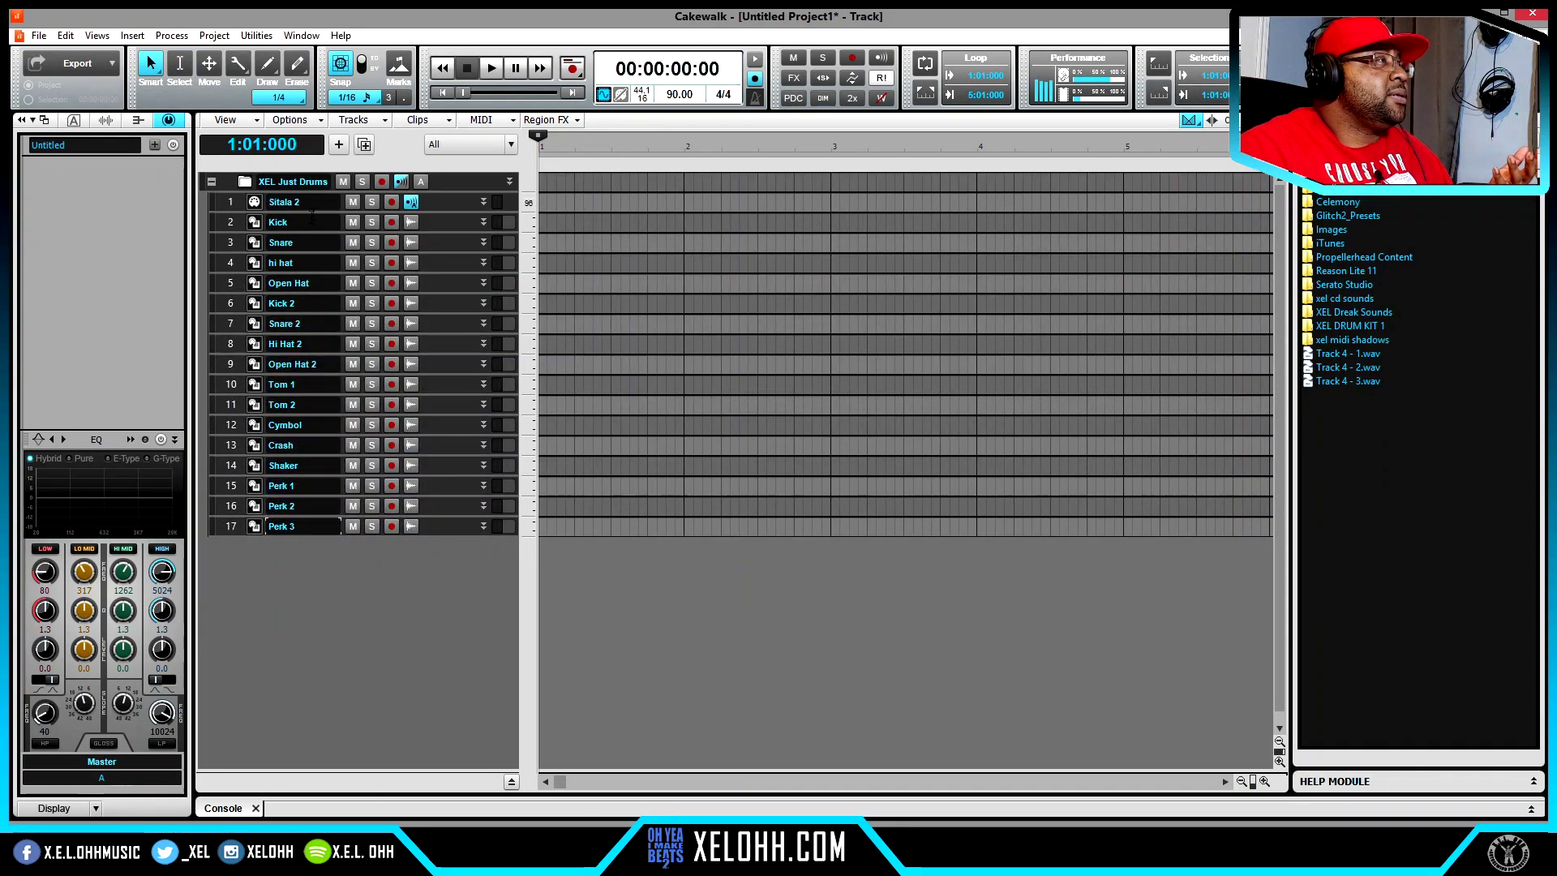
Step: Open the Sitala instrument of the first track and audition its Snare_1, Hat_1 and OpHat_3 pads
left_click(254, 203)
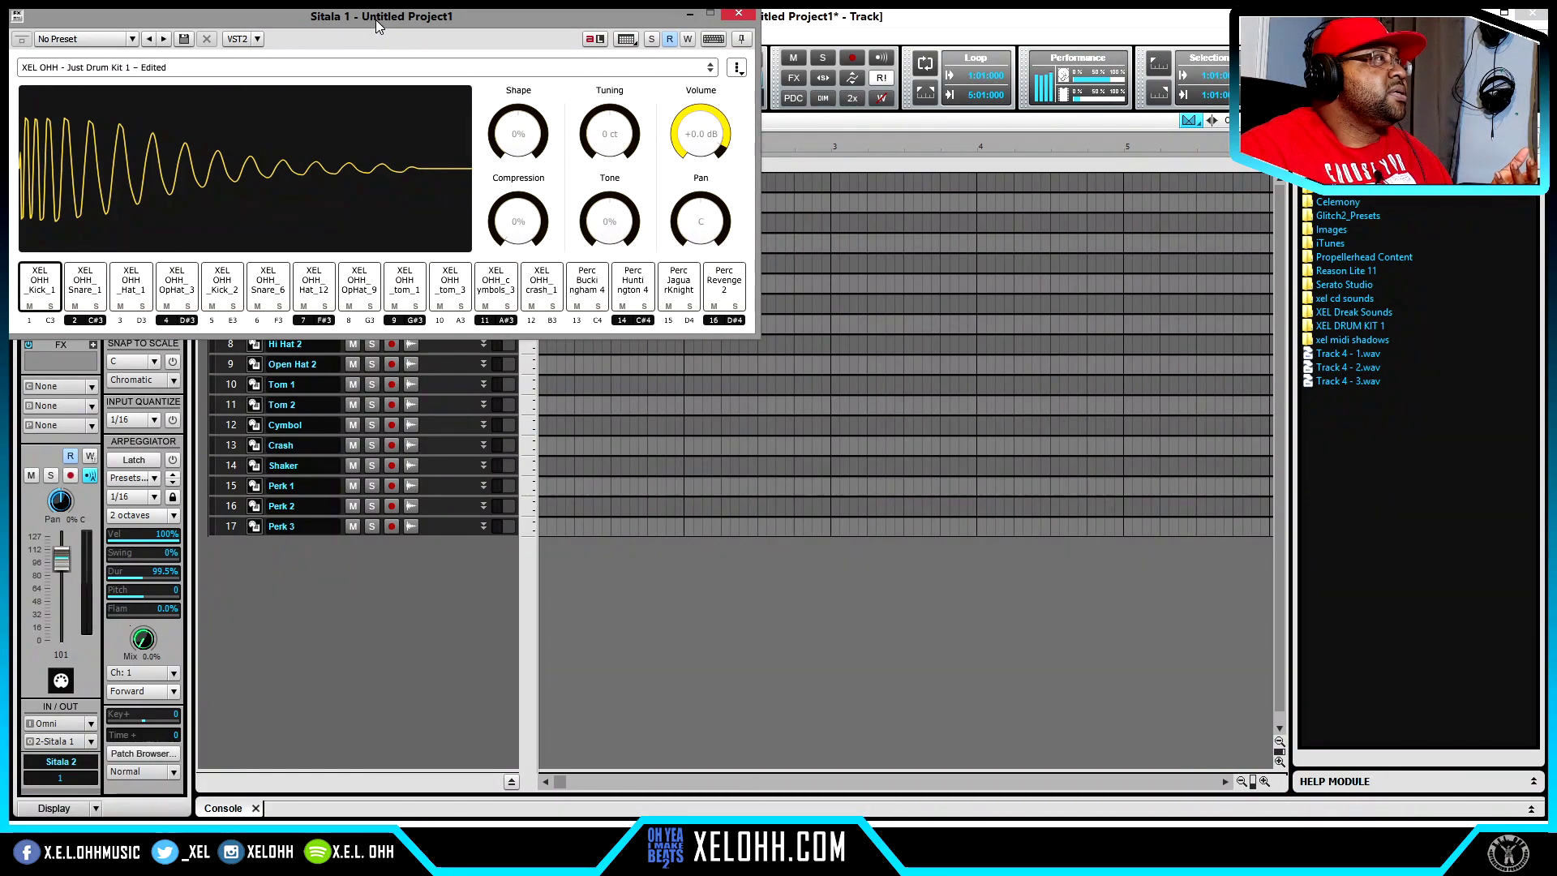
left_click_drag(377, 20, 664, 234)
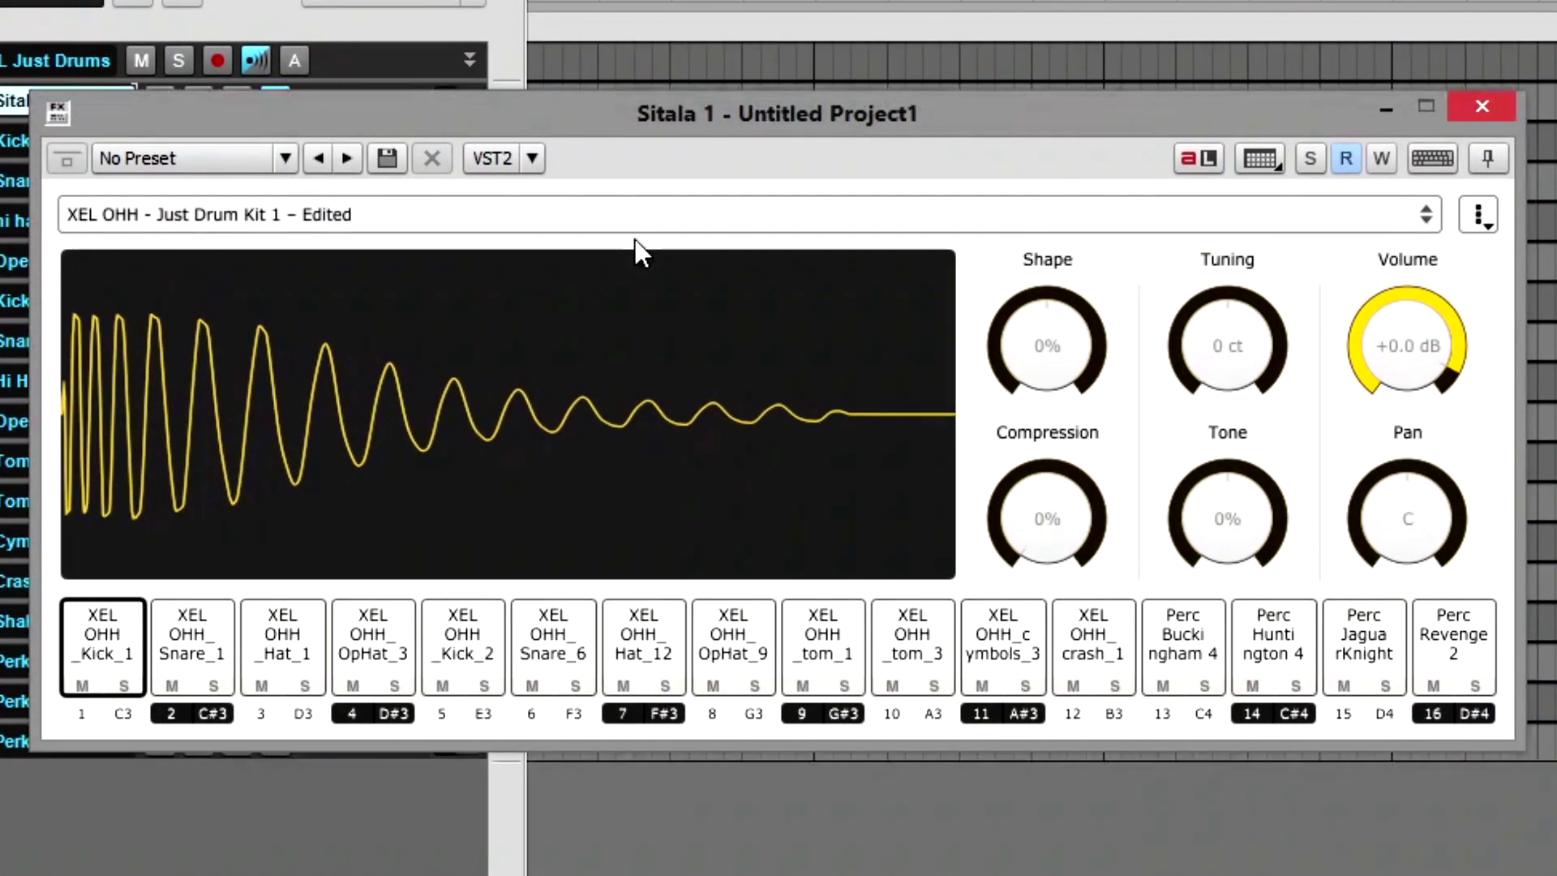
left_click(181, 643)
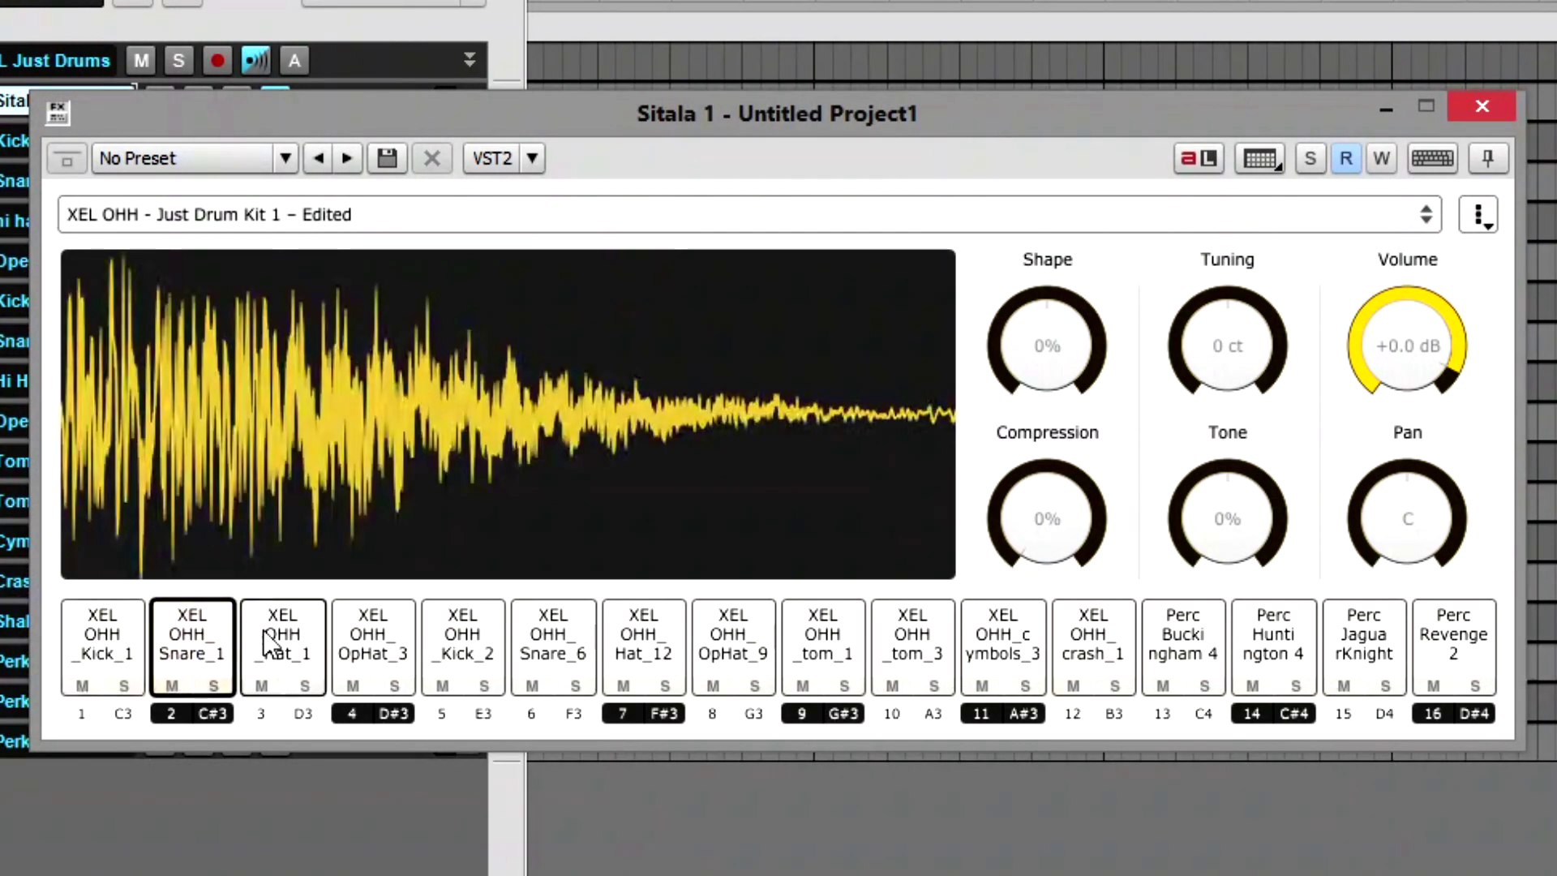
left_click(287, 645)
left_click(373, 645)
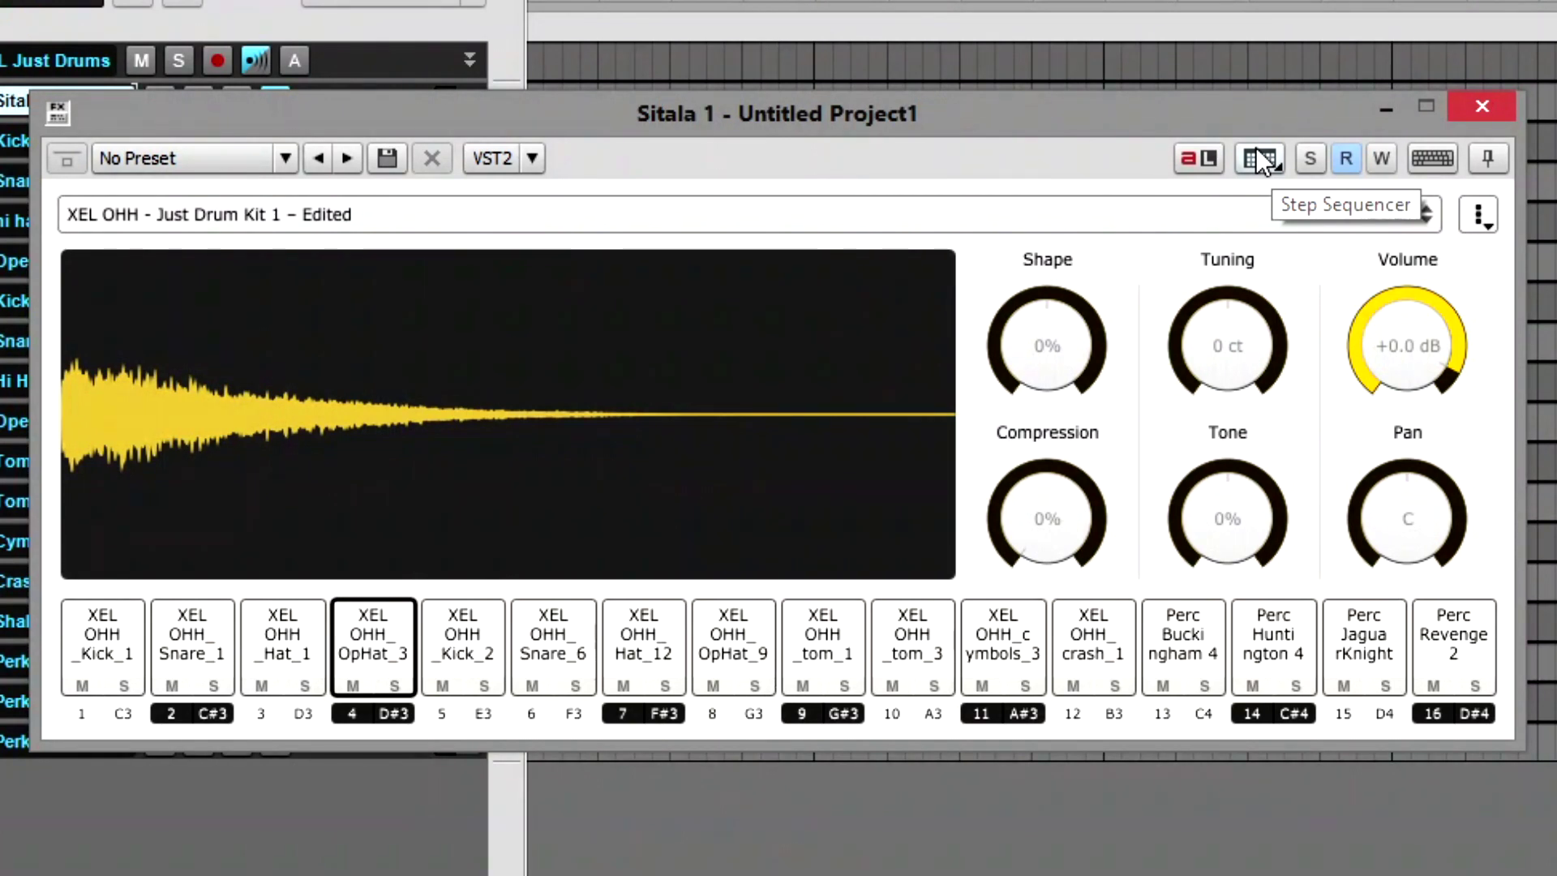
Step: Open the Step Sequencer for the Sitala track from its instrument window, and close that window
left_click(1271, 163)
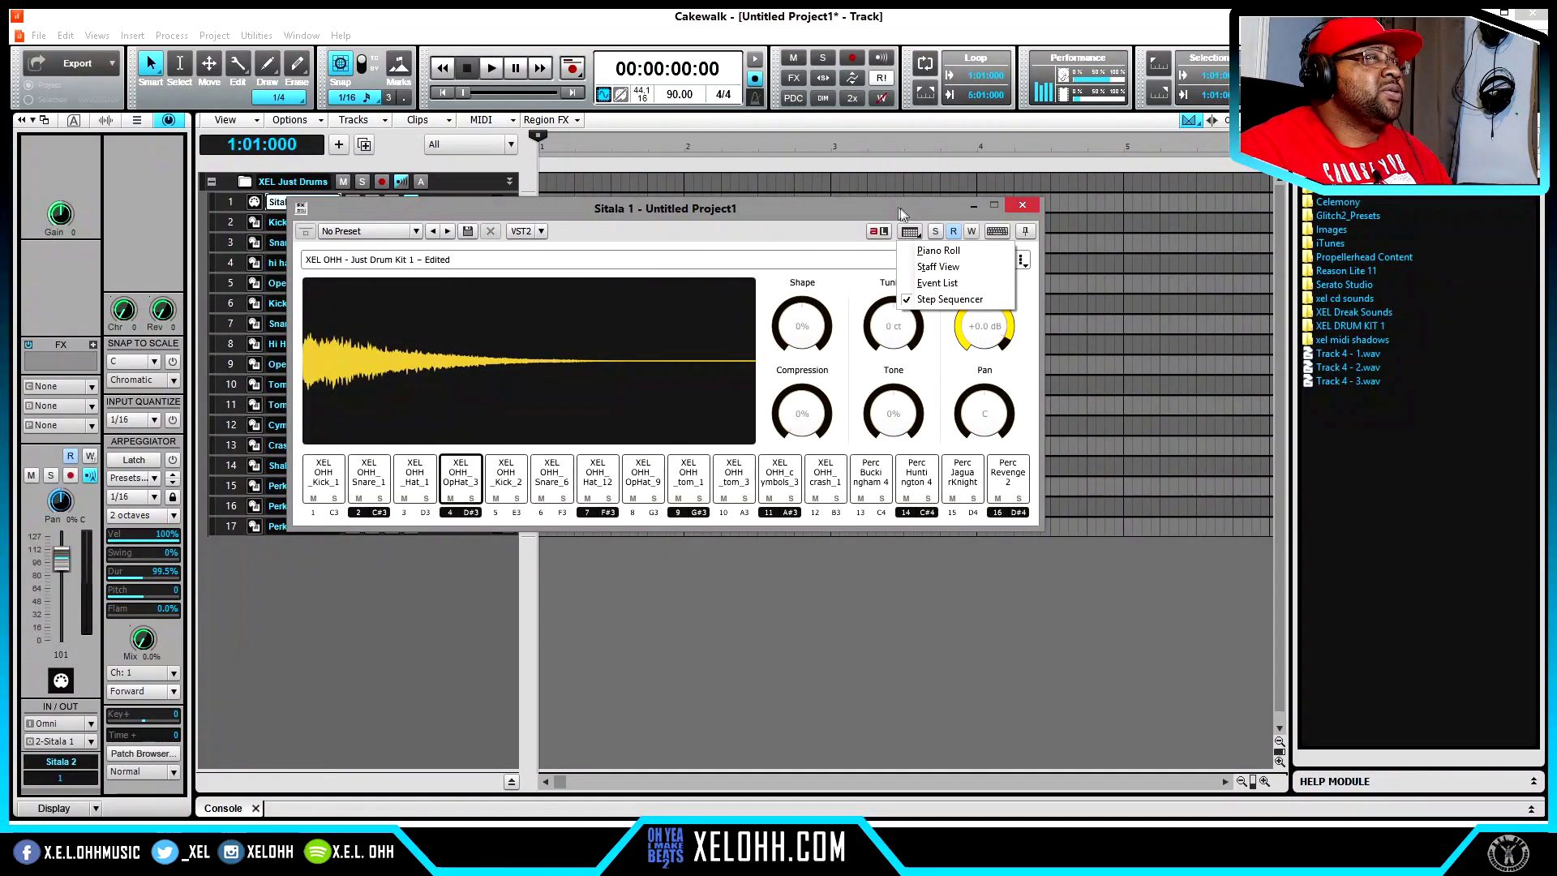
left_click(825, 225)
left_click(909, 232)
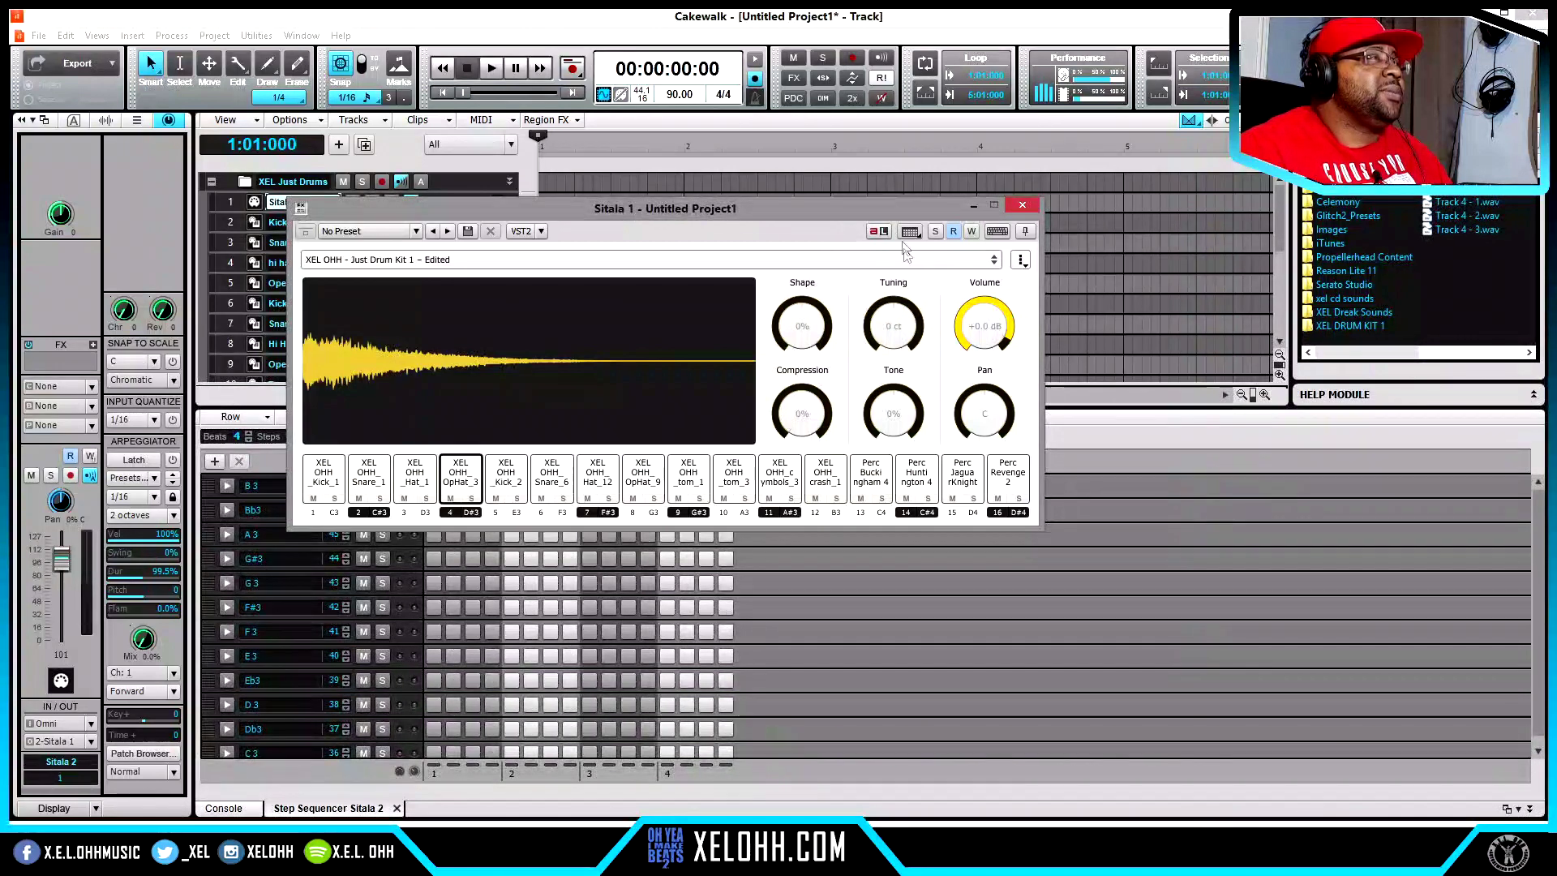
left_click(1020, 203)
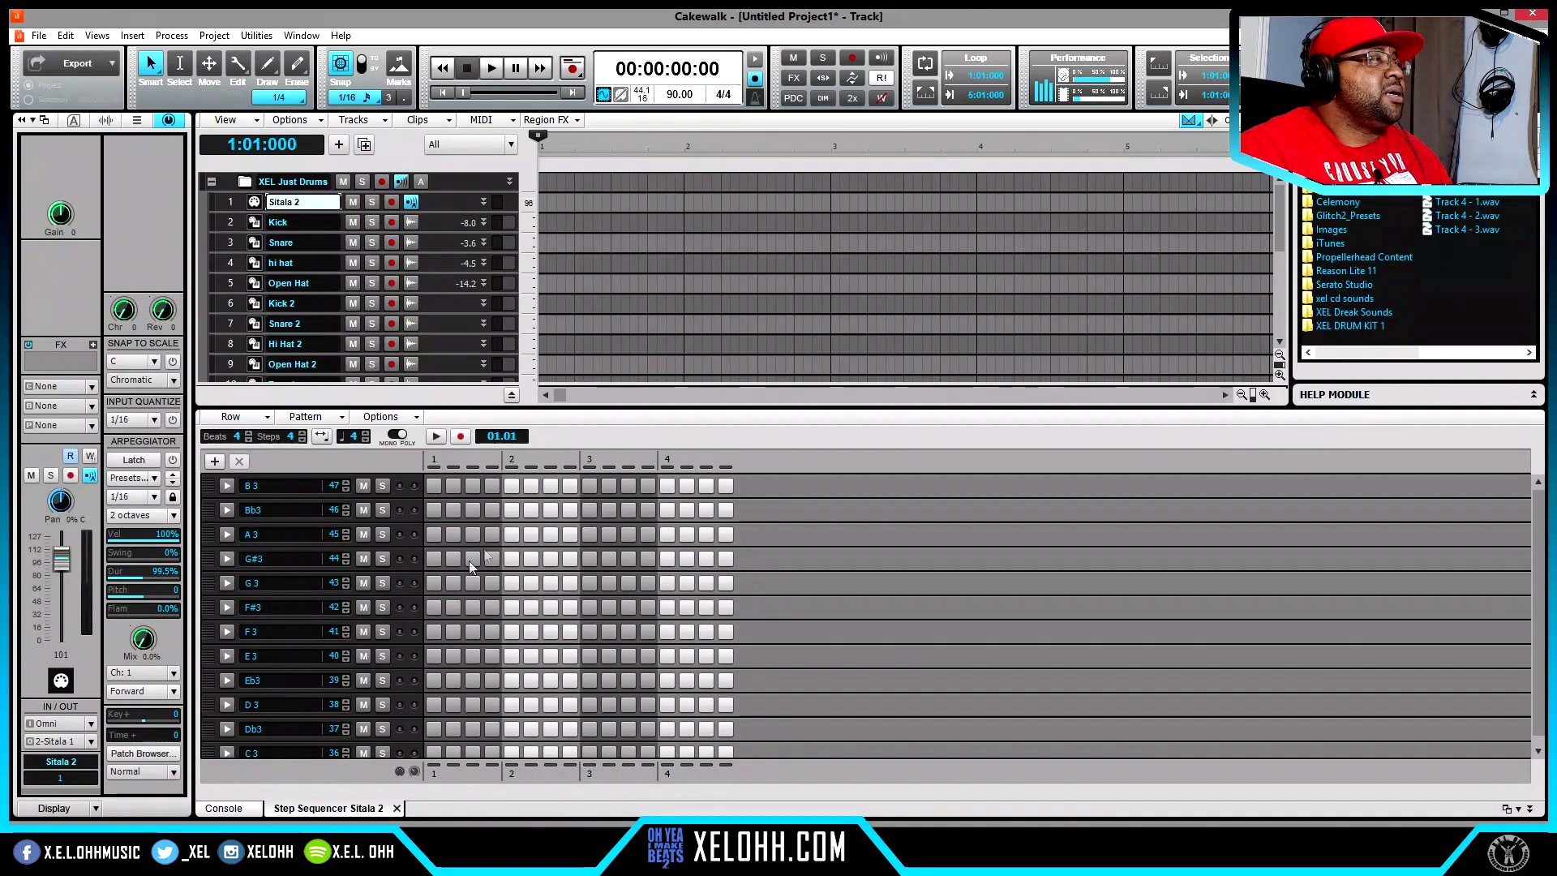
Step: Expand the docked Step Sequencer view so it fills the workspace
left_click(98, 35)
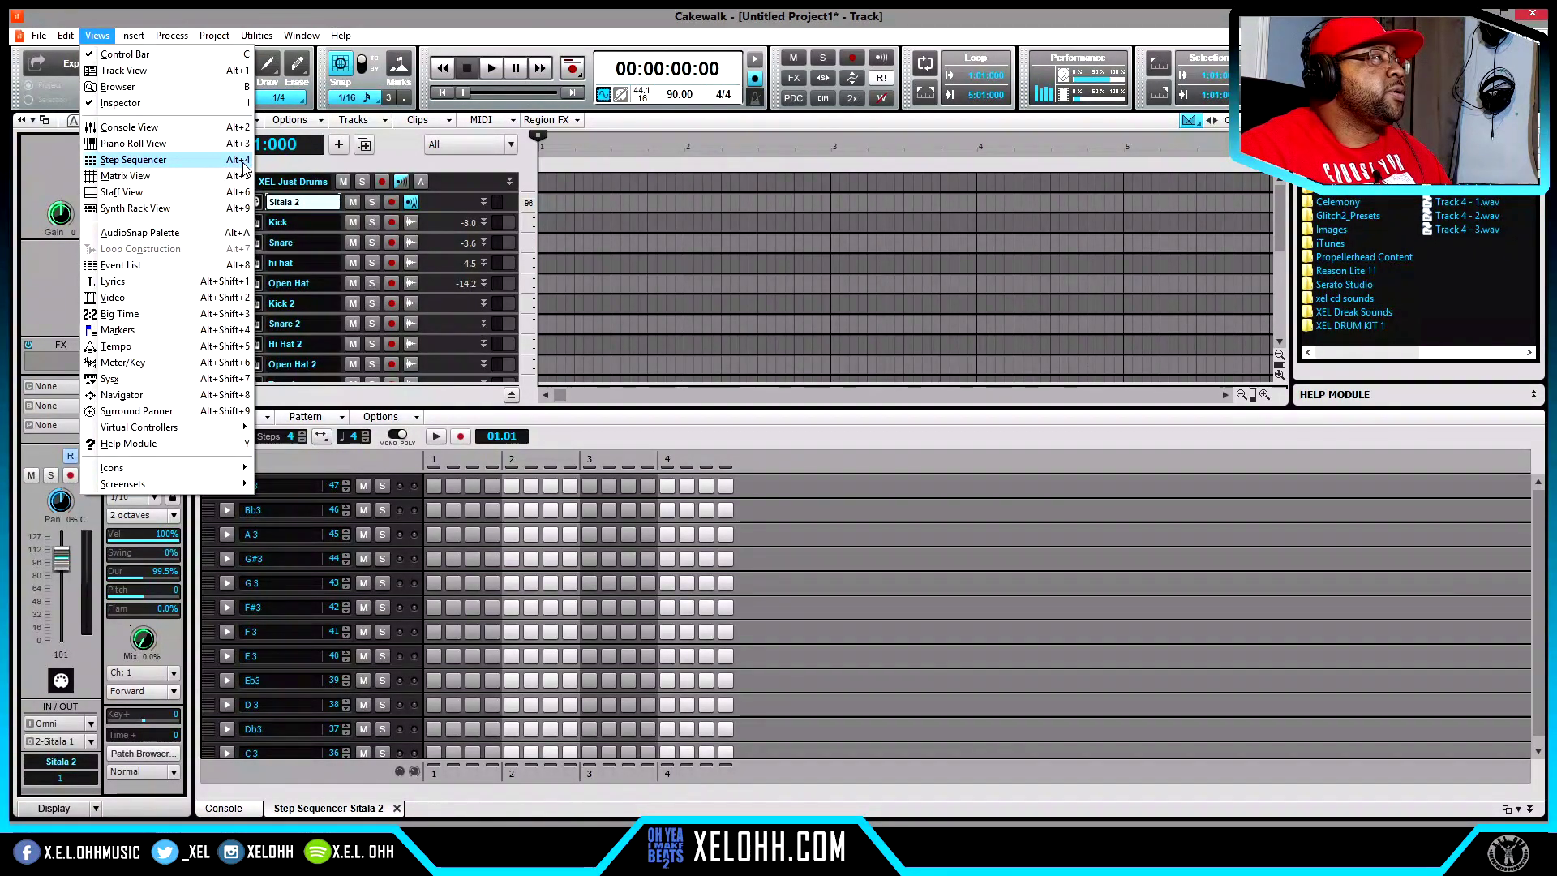
left_click(761, 445)
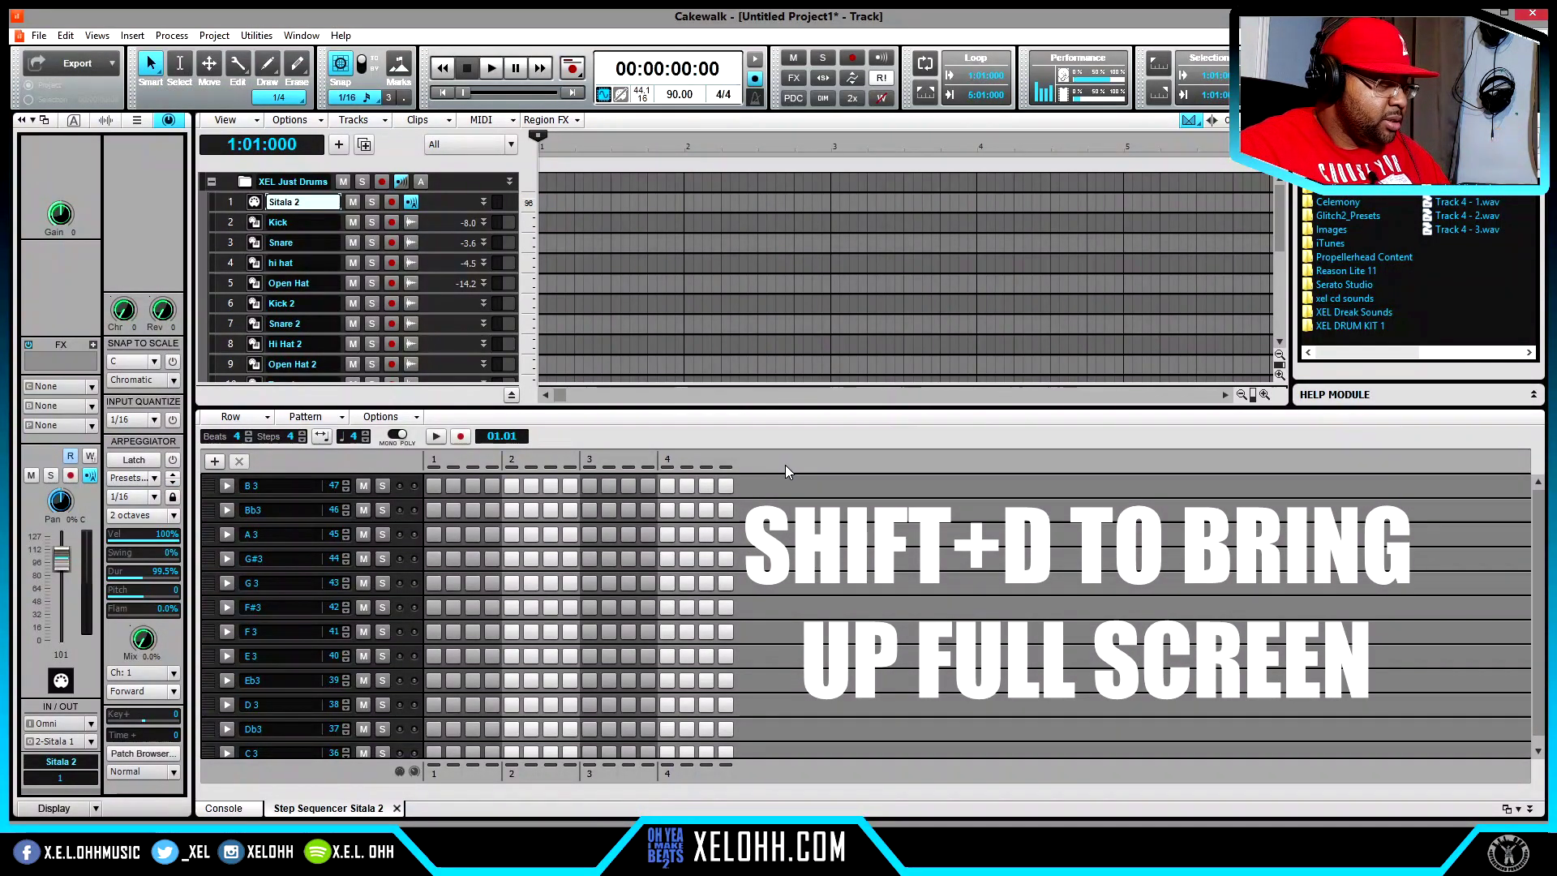
key("shift+d")
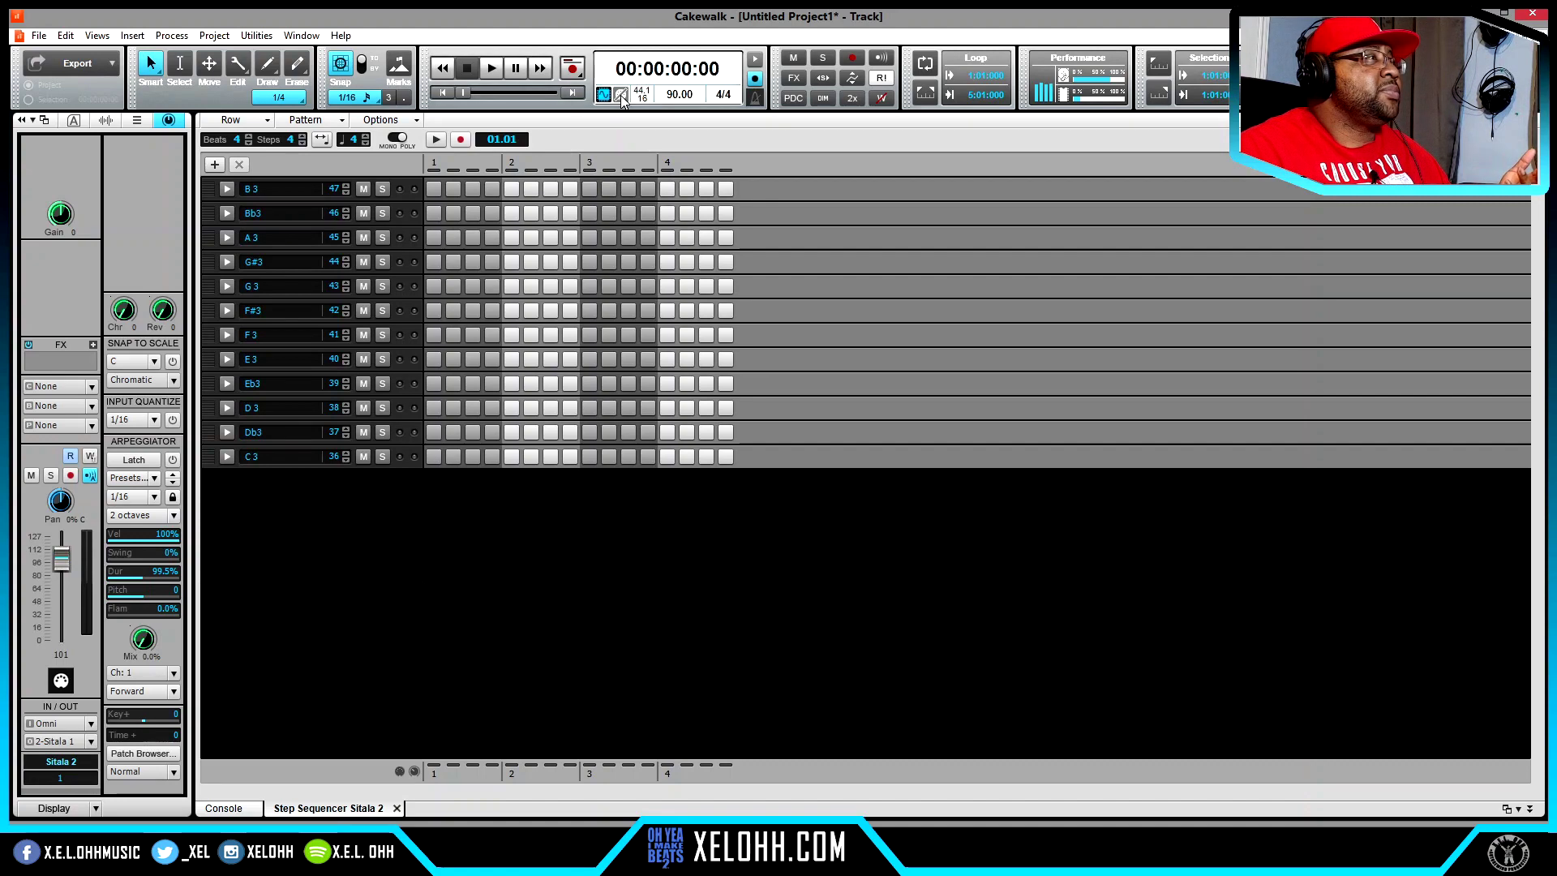
Step: Check the Console view, return to the Step Sequencer and collapse the Inspector
left_click(225, 808)
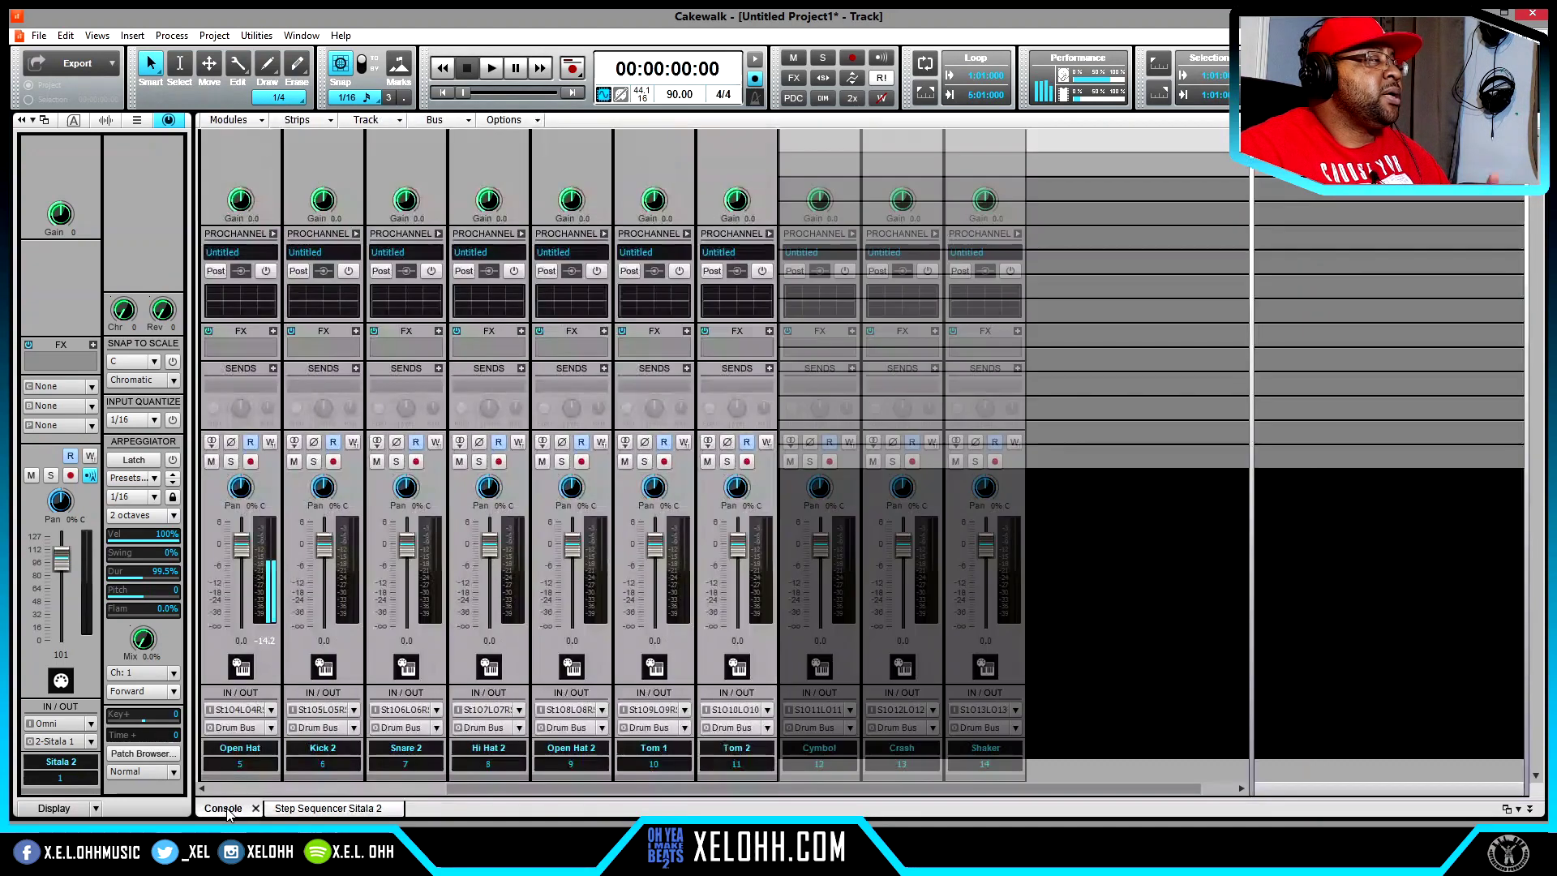
left_click(345, 811)
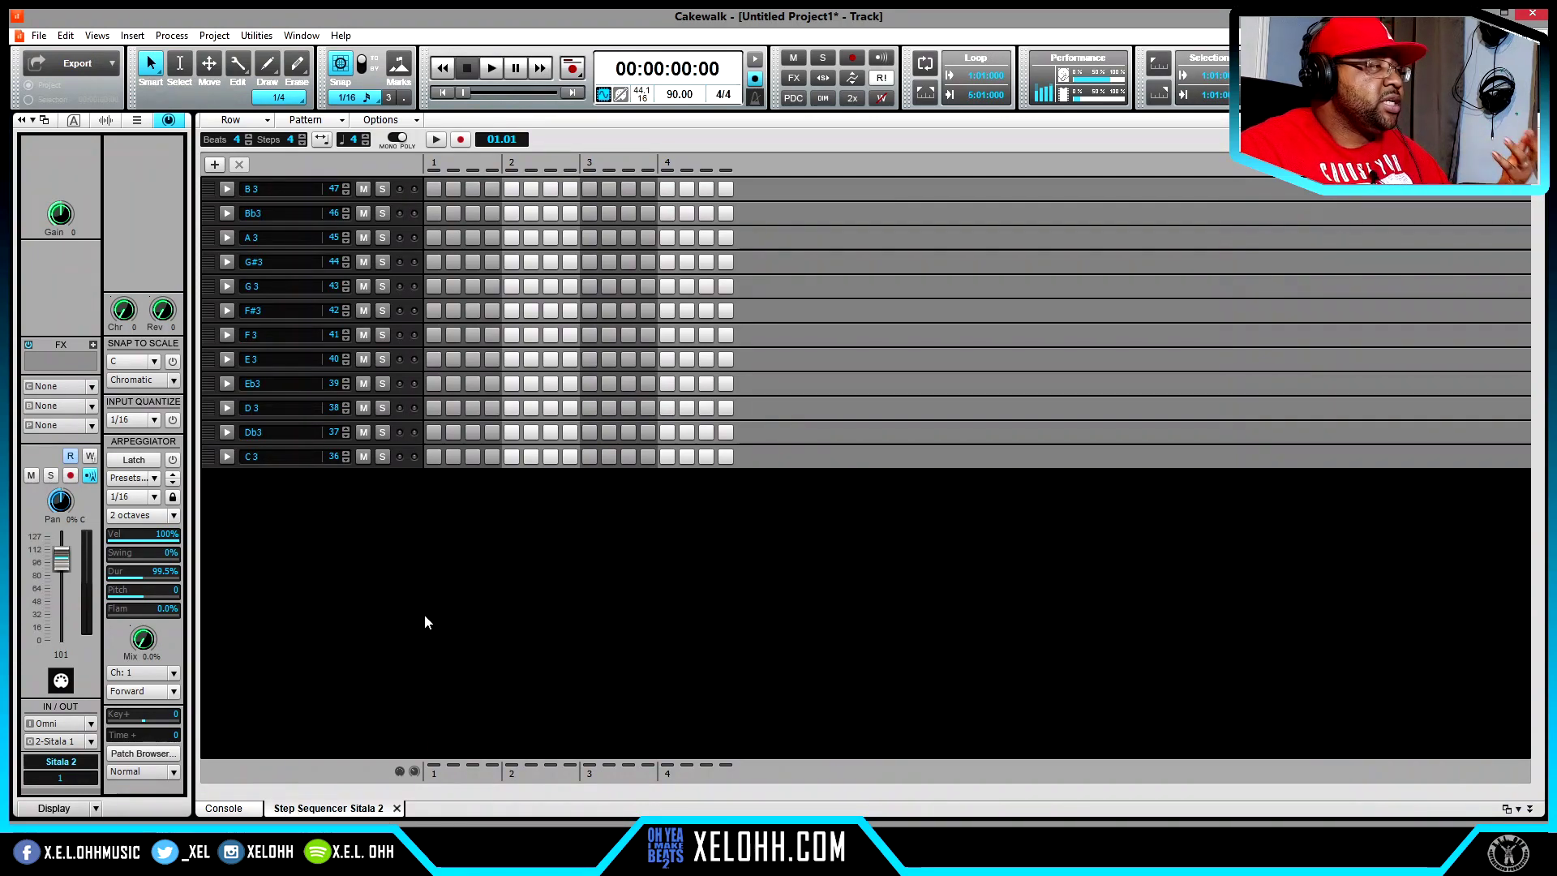
key("d")
key("d")
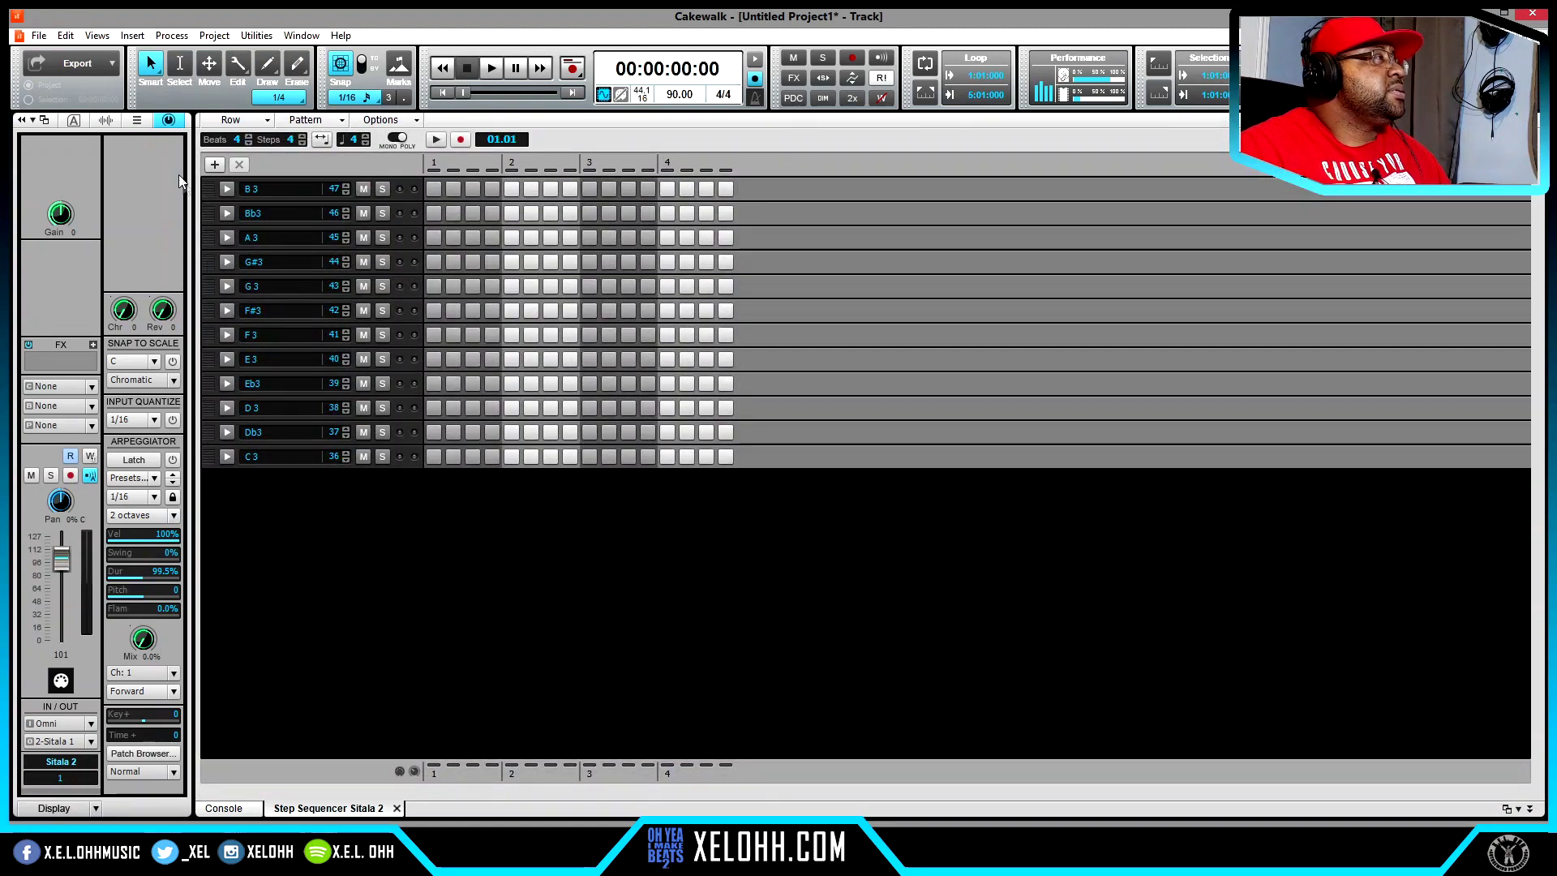
left_click(23, 122)
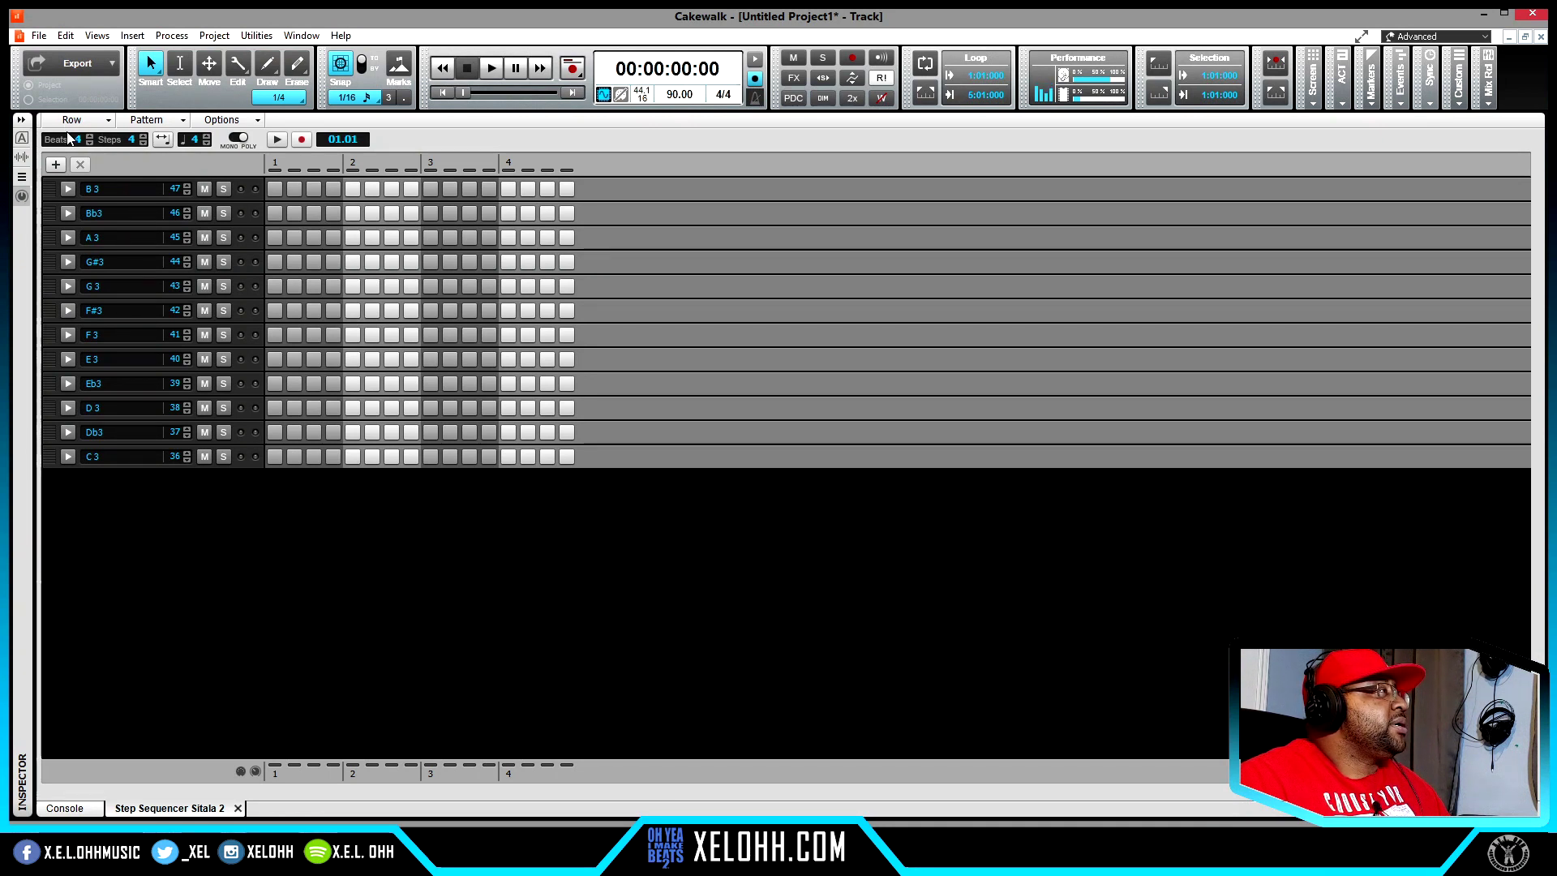
left_click(111, 121)
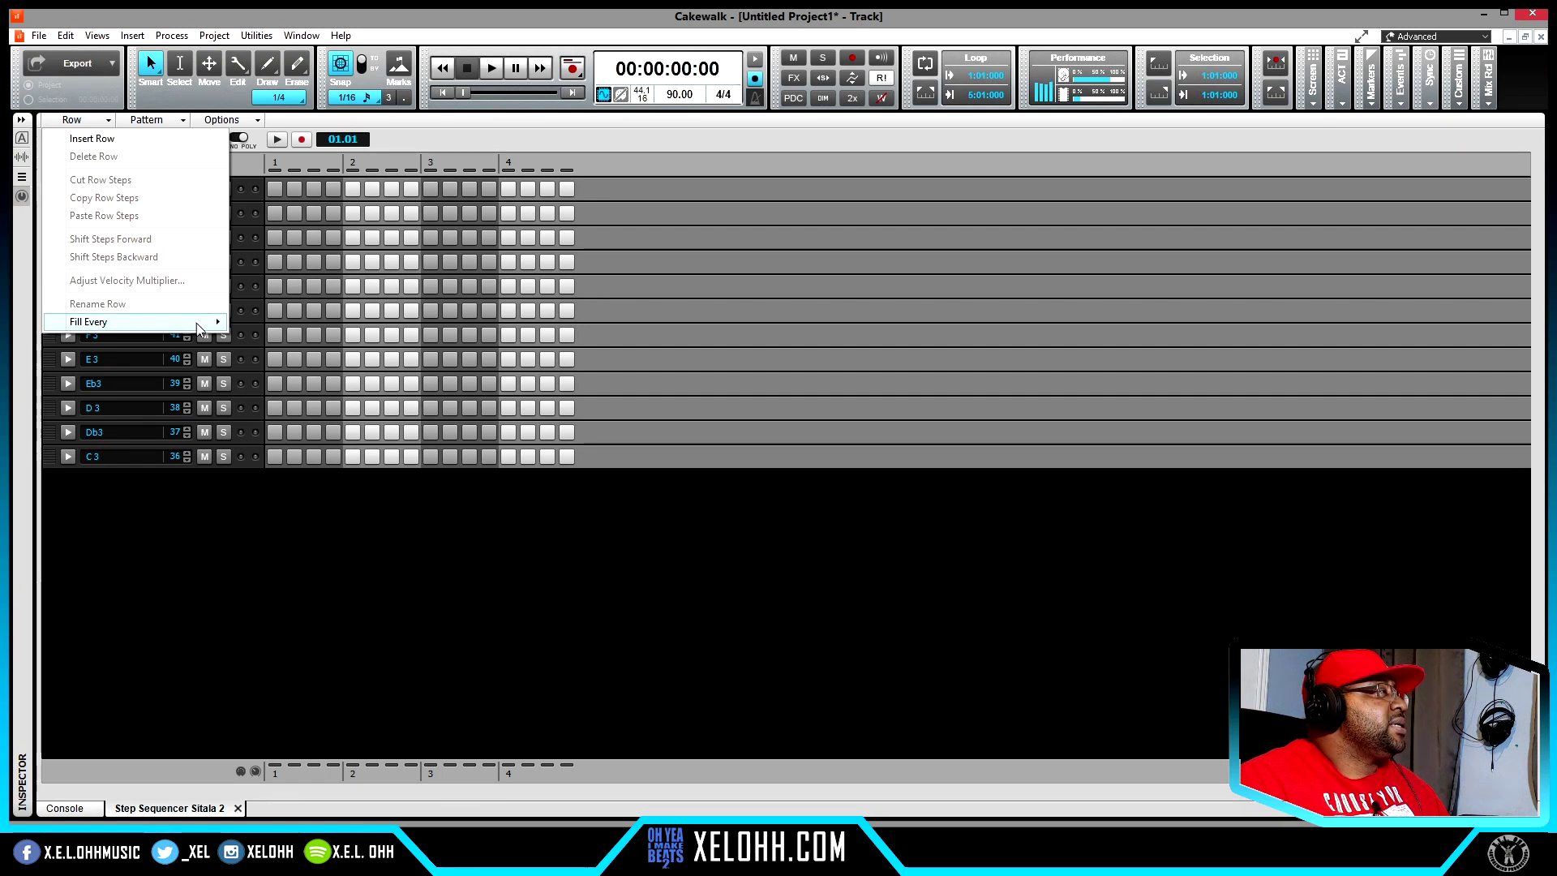
mouse_move(106, 324)
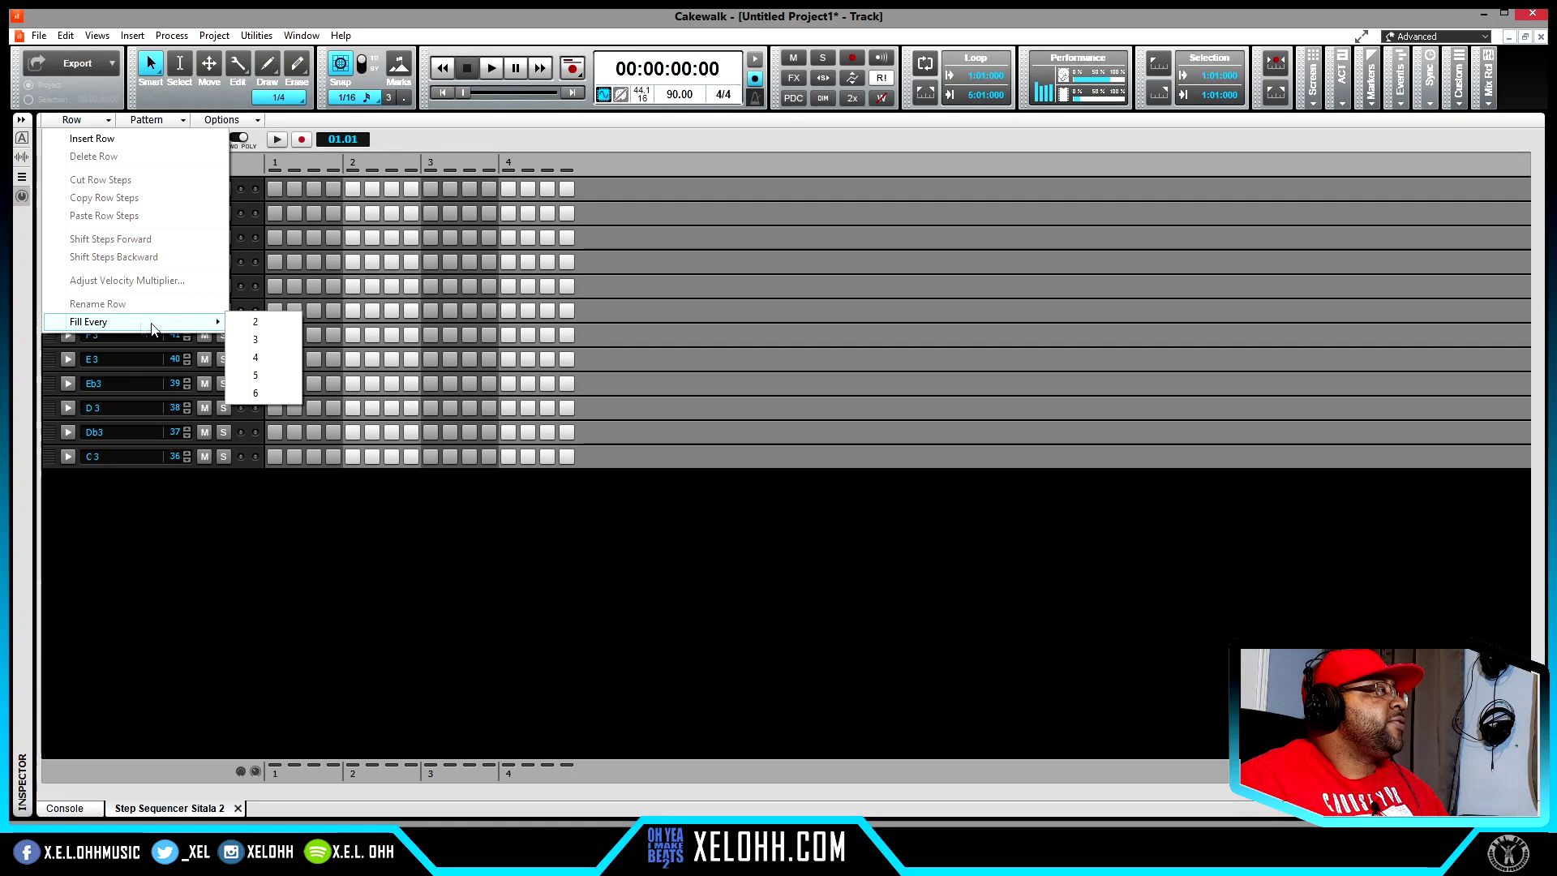
left_click(295, 419)
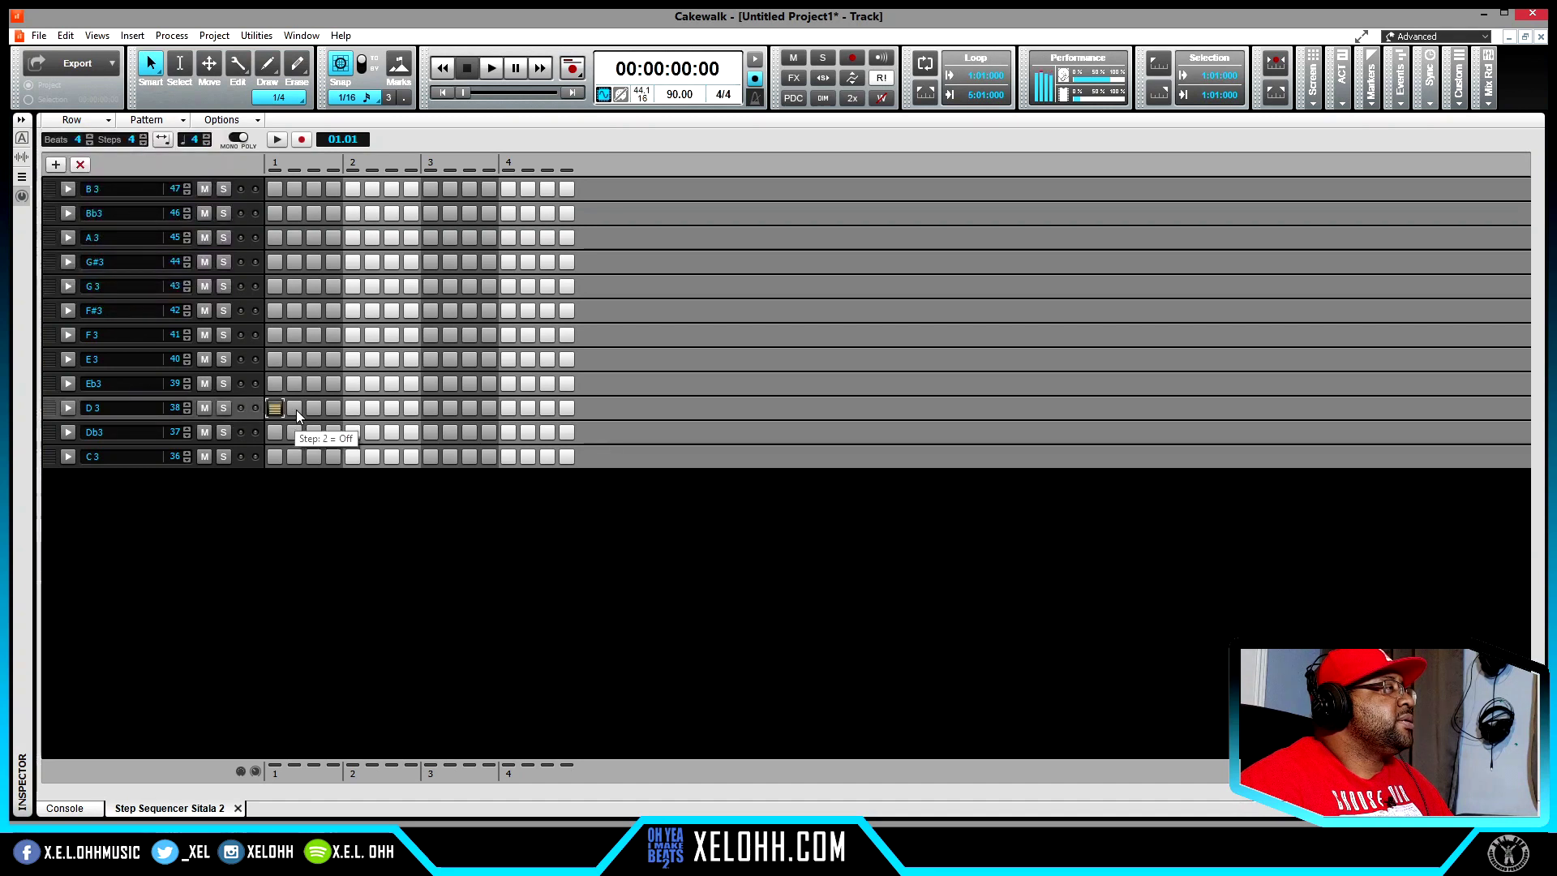
Step: Turn on every even-numbered step from 2 to 16 in the D3 row, leaving step 1 off
left_click(296, 412)
left_click(279, 412)
left_click(333, 408)
left_click(373, 408)
left_click(450, 408)
left_click(488, 410)
left_click(527, 408)
left_click(566, 409)
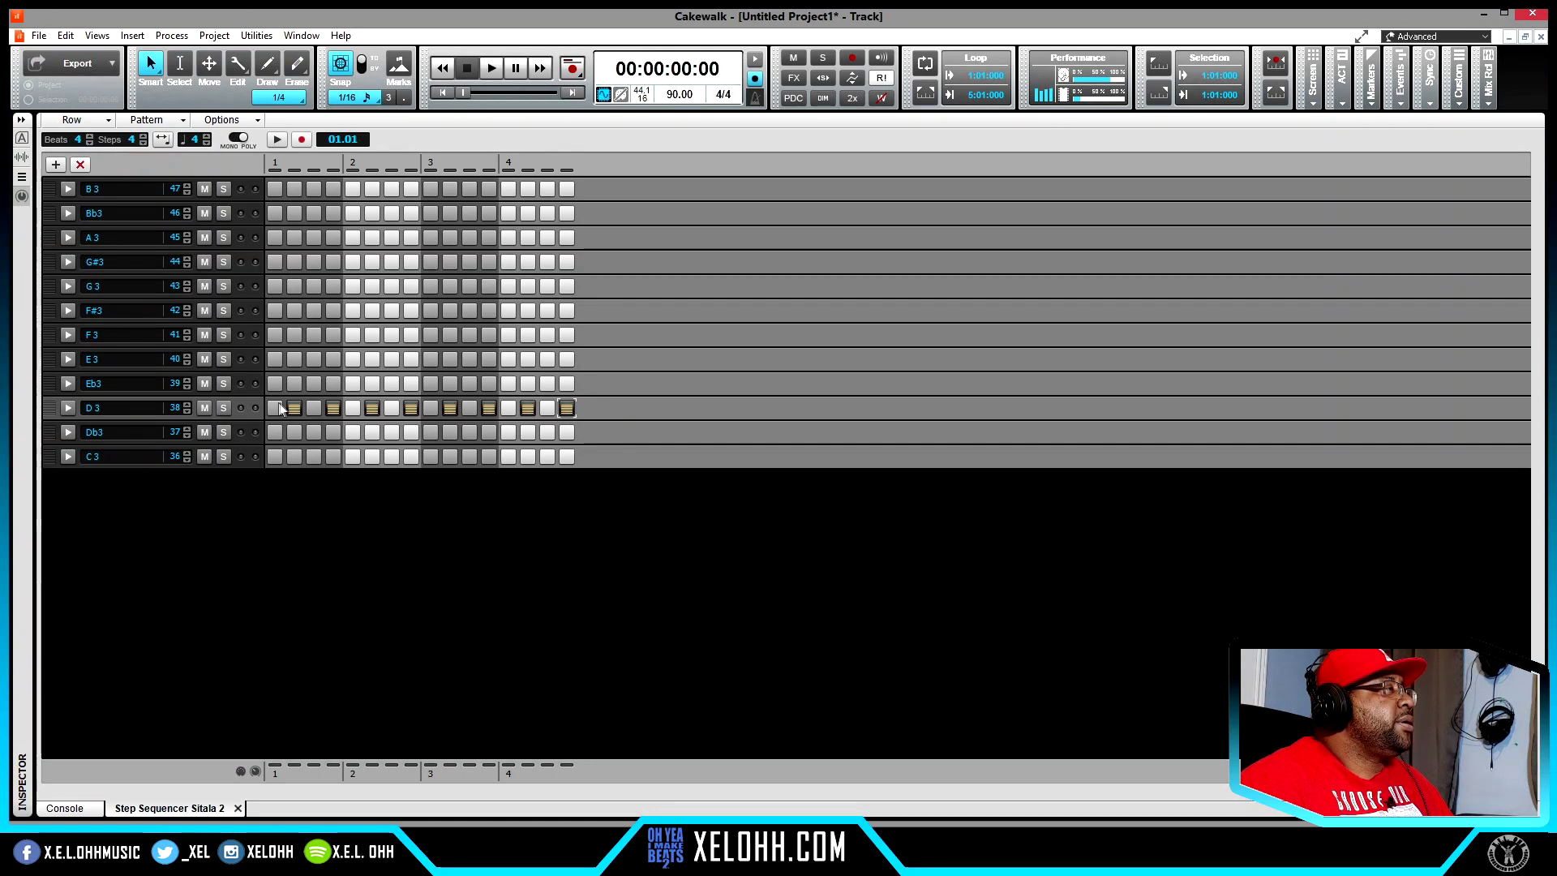
Step: Shift the D3 row's steps backward once and forward once
right_click(258, 415)
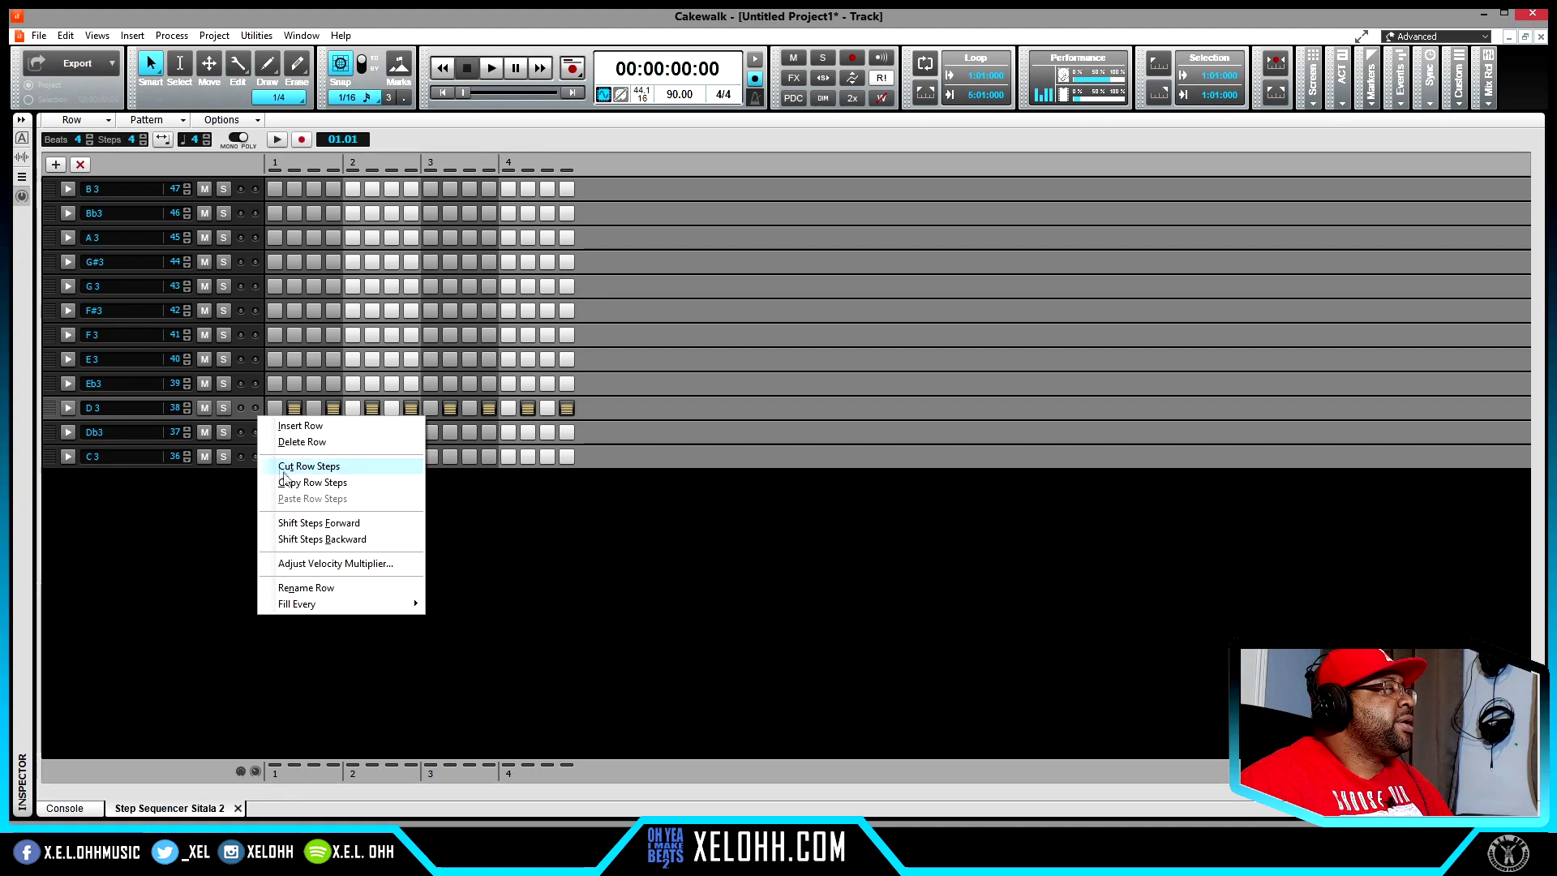
left_click(324, 541)
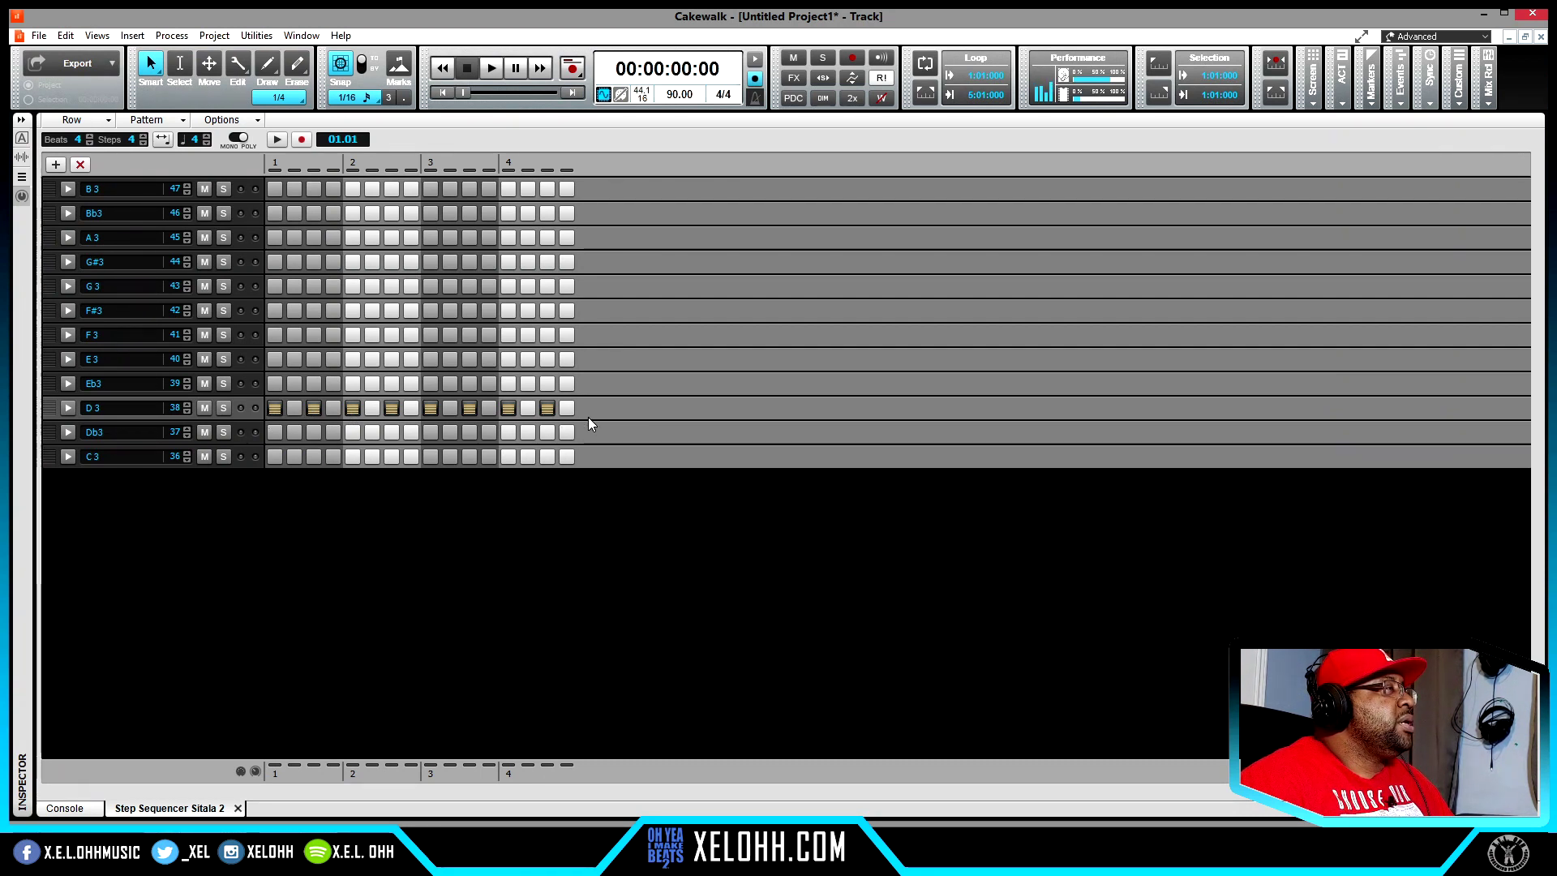
right_click(255, 415)
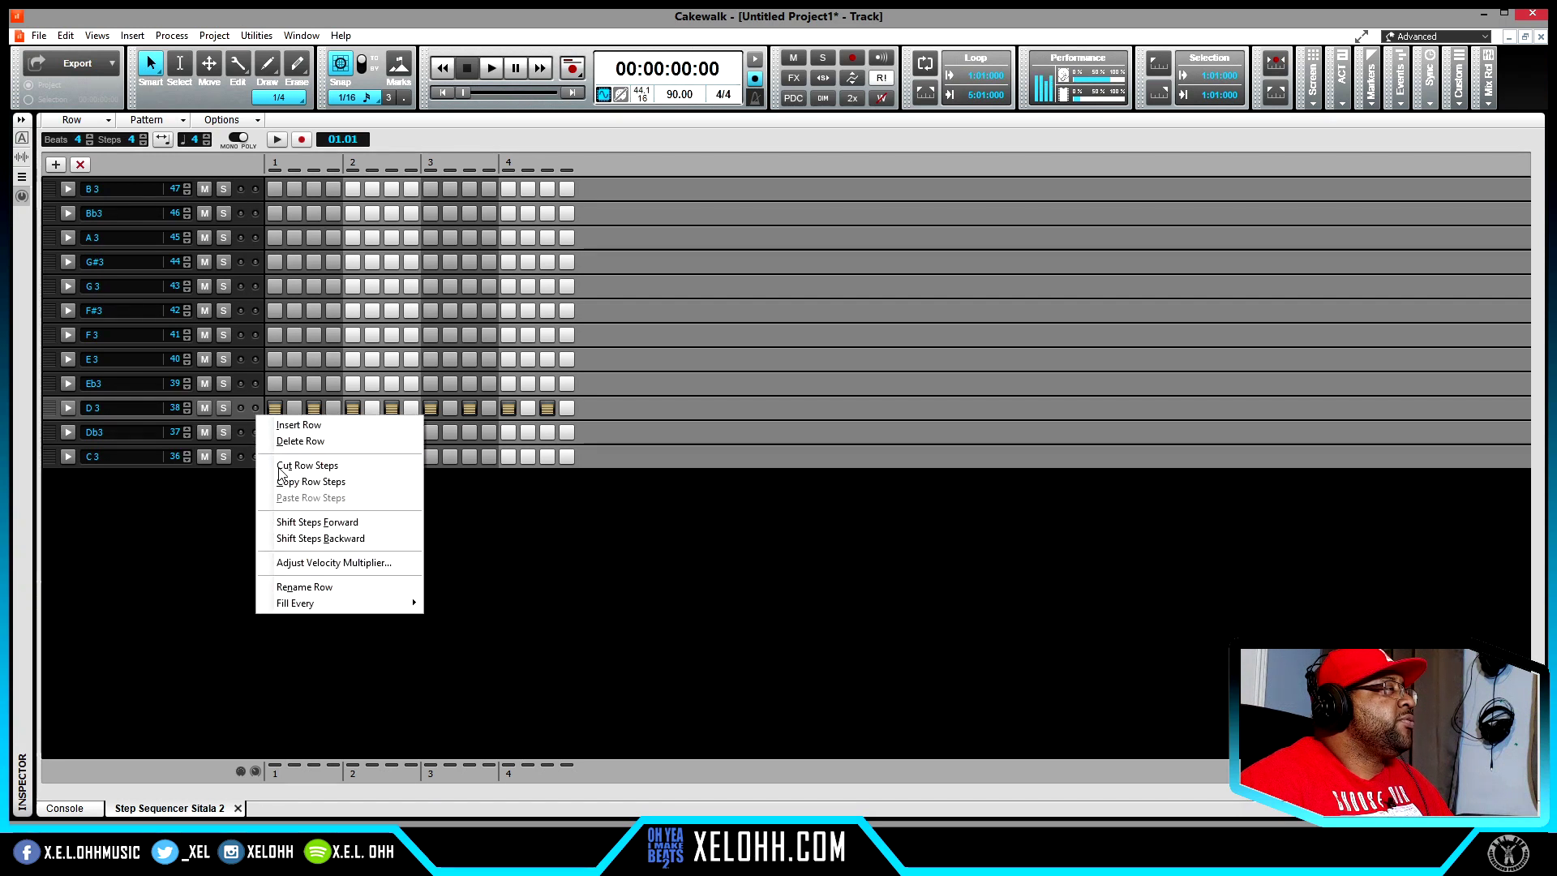
left_click(328, 523)
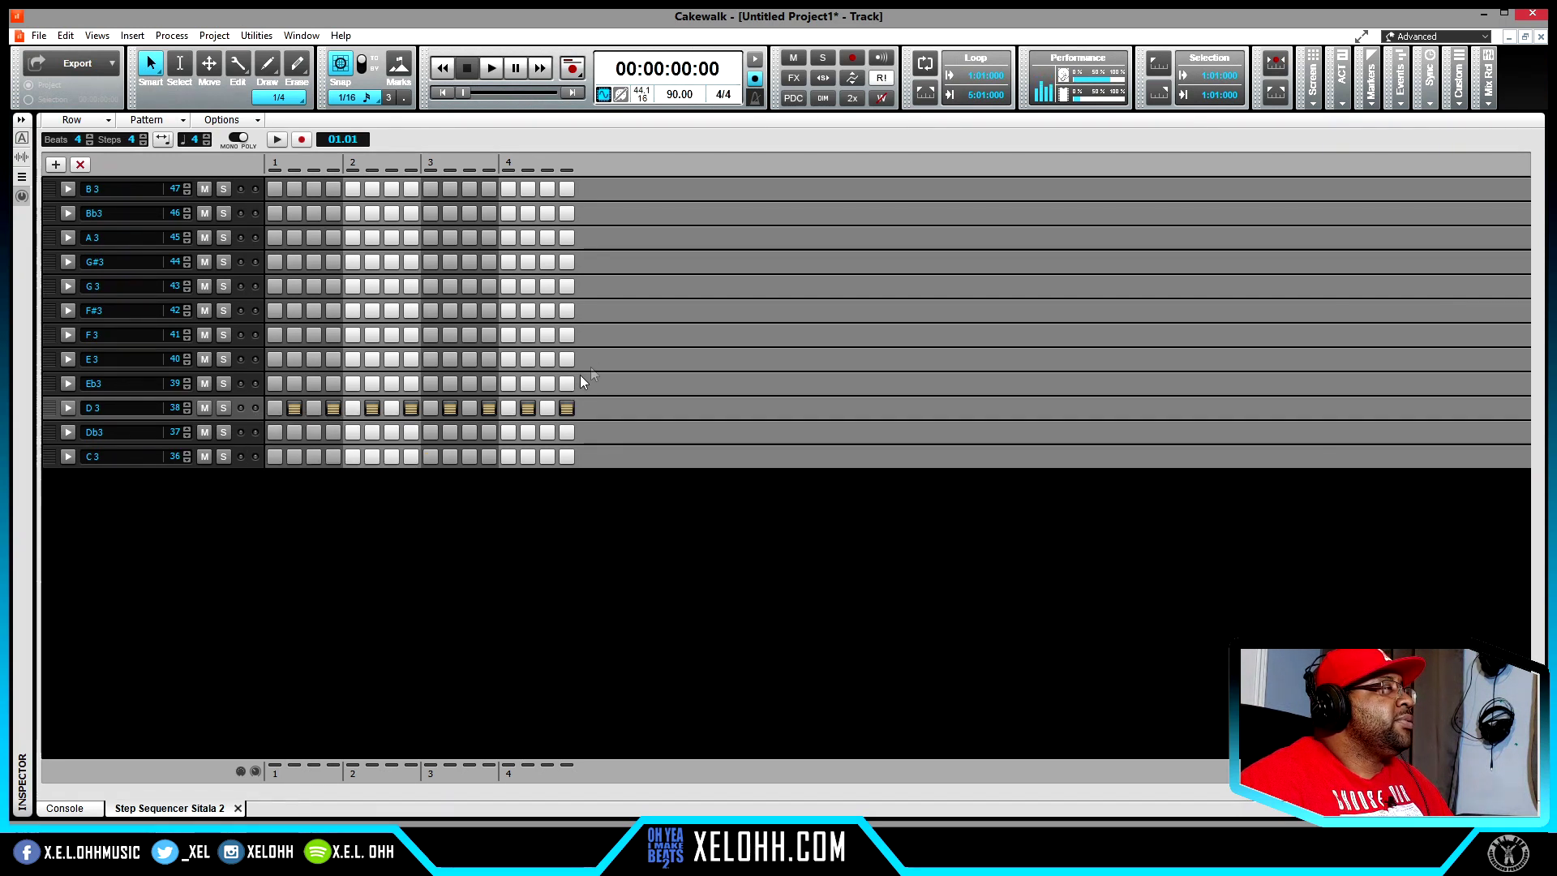
Step: Cut the D3 row's steps and paste them back into the same row
right_click(254, 416)
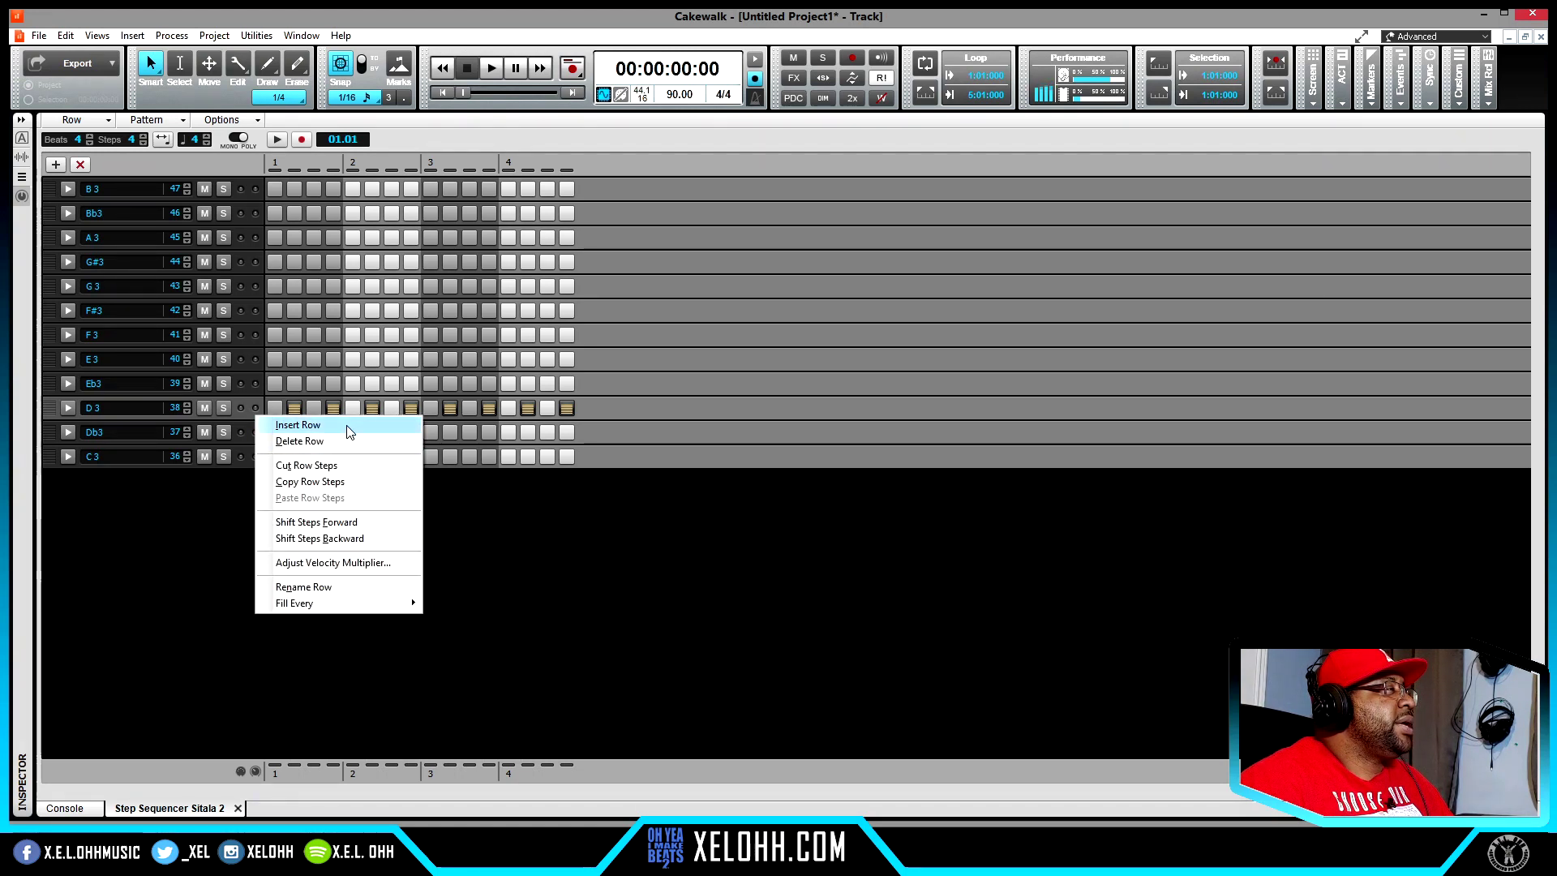
left_click(361, 473)
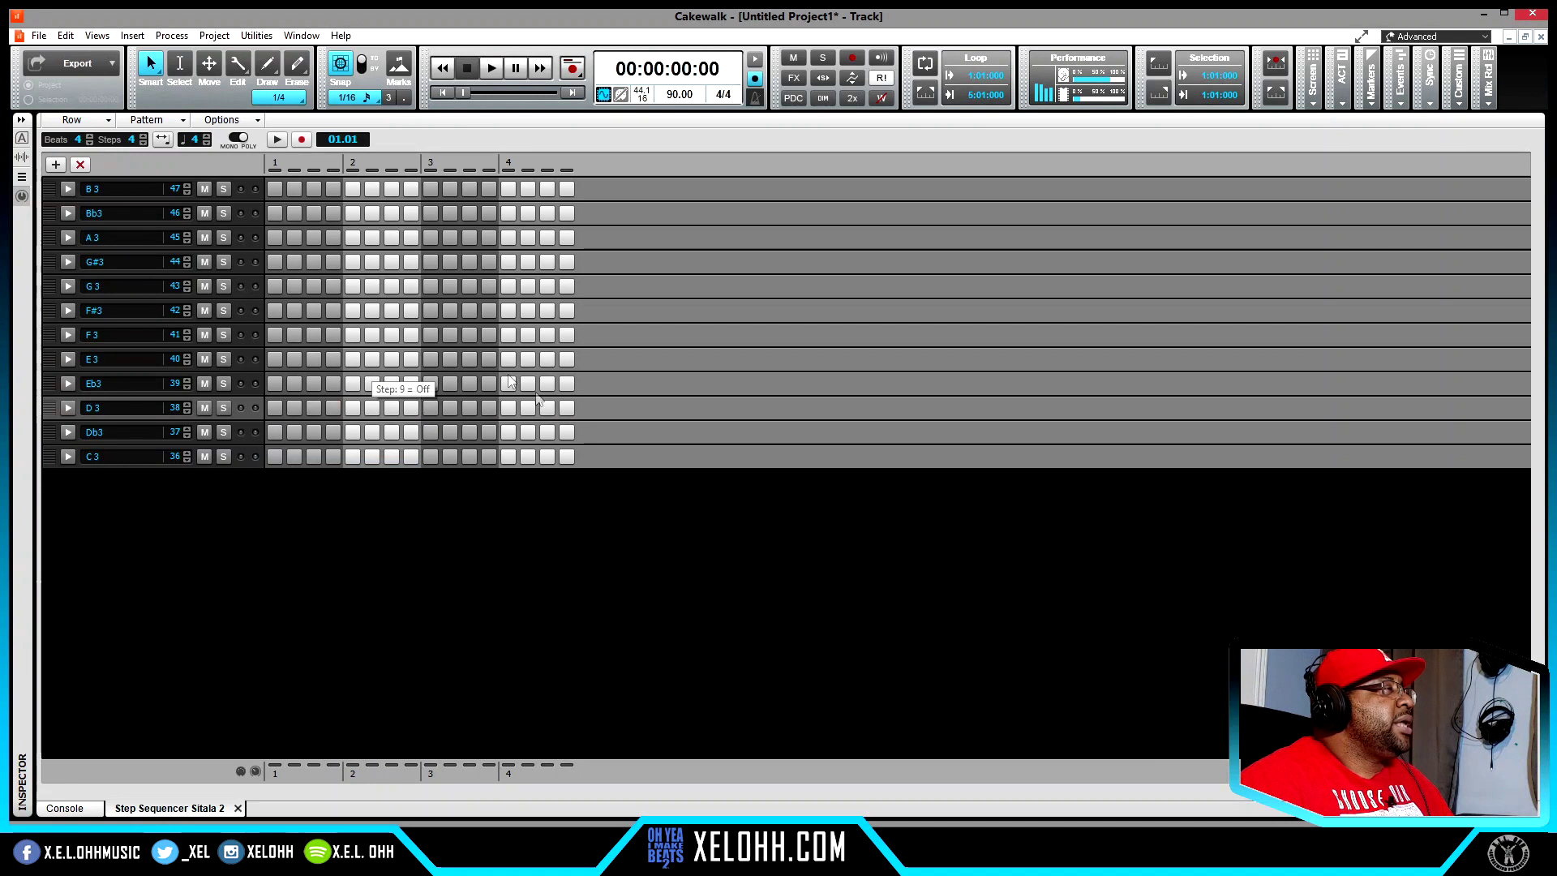
right_click(256, 415)
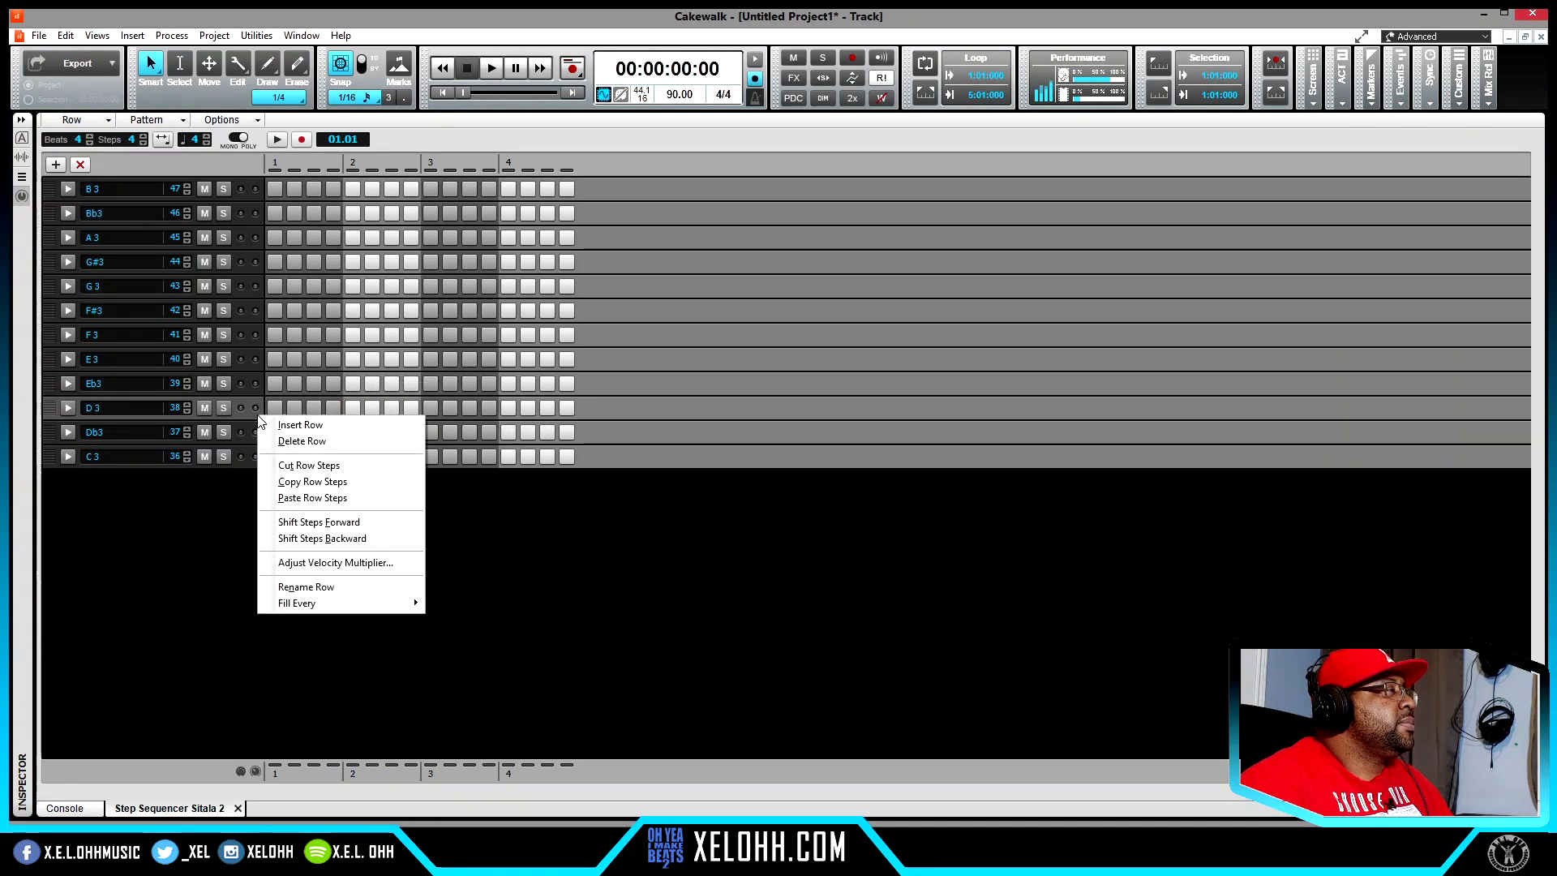
left_click(310, 498)
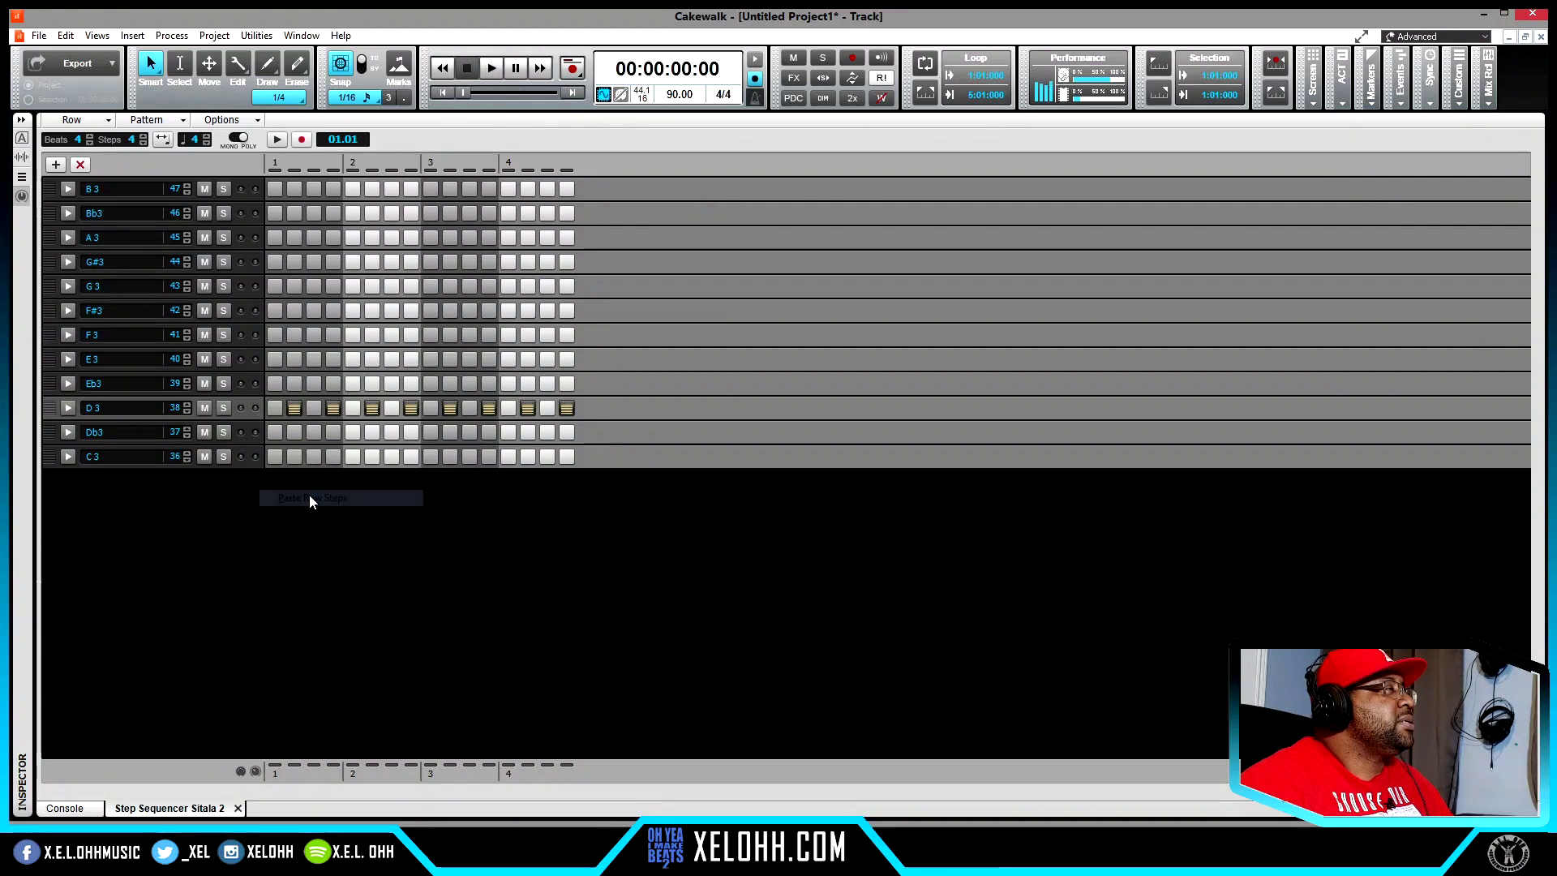
Step: Cut all steps from the D3 row again and deselect the row
right_click(258, 415)
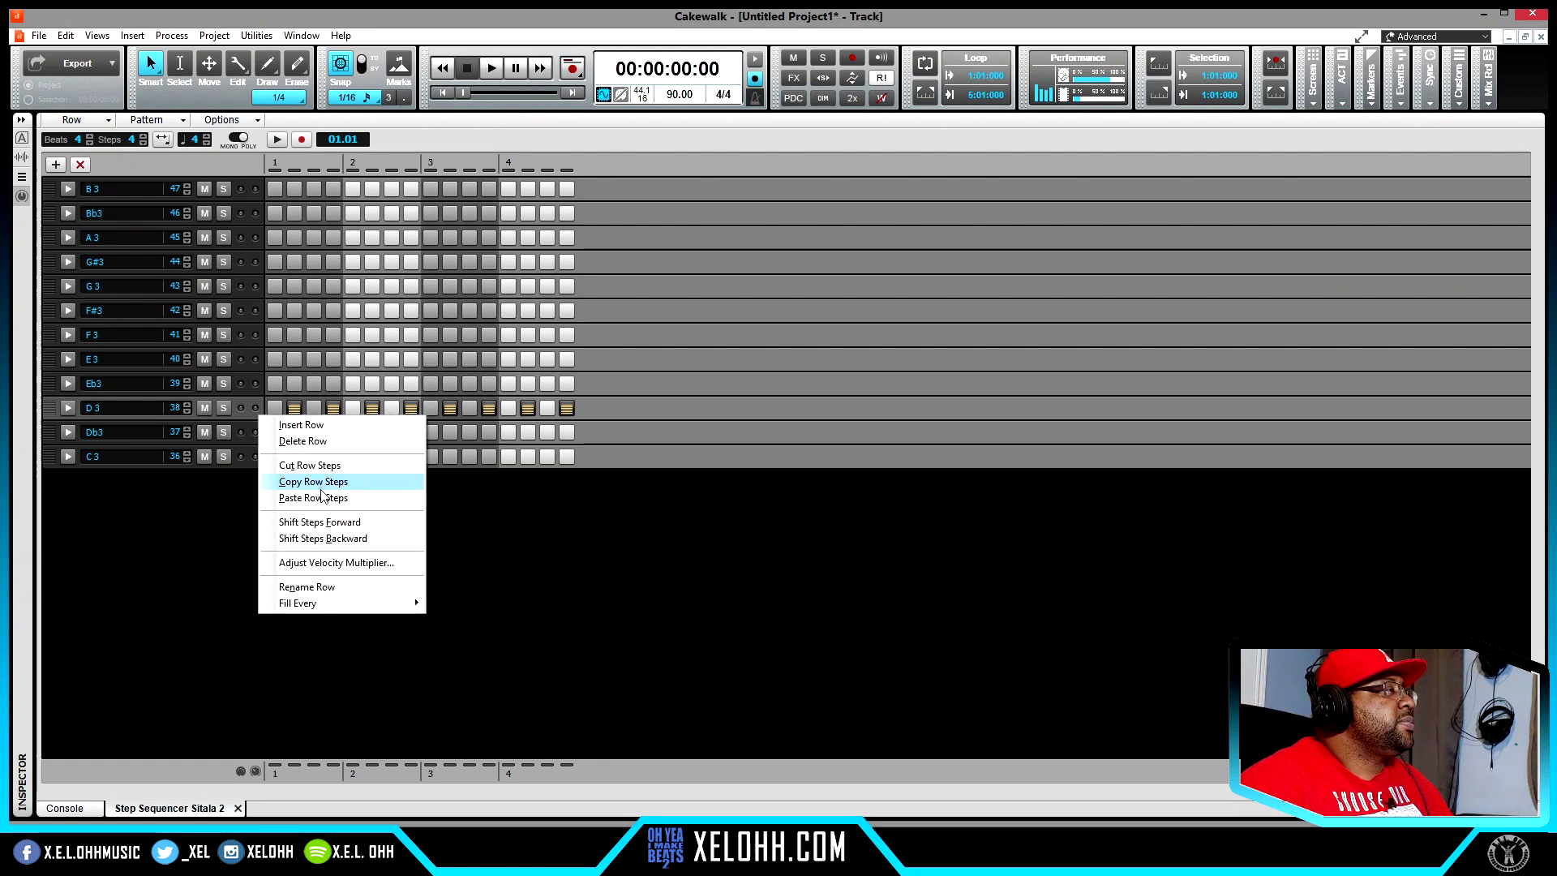
left_click(397, 465)
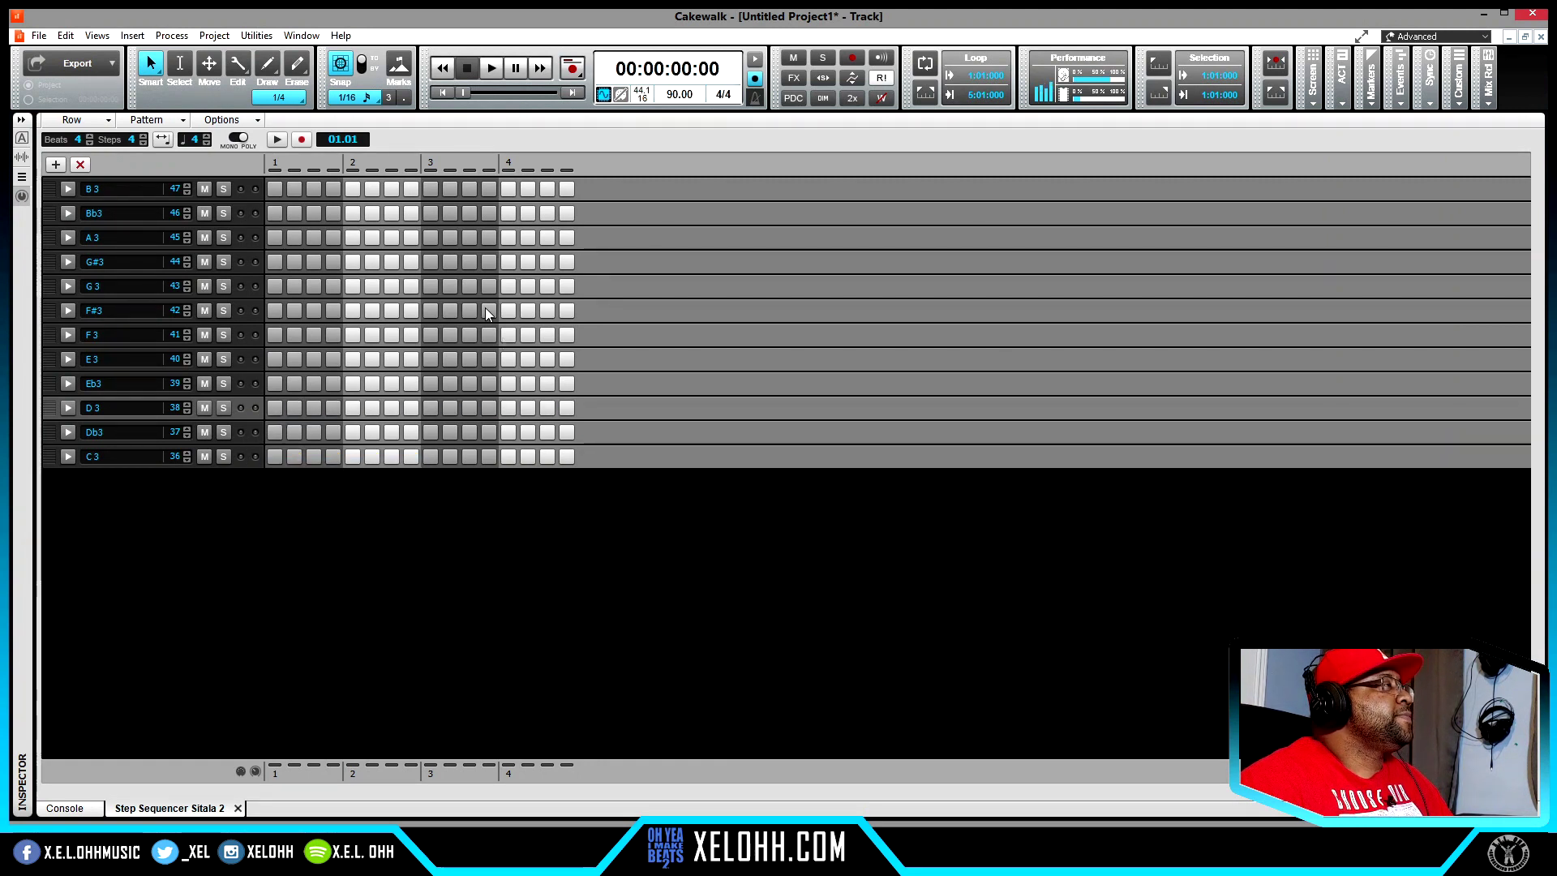
left_click(245, 509)
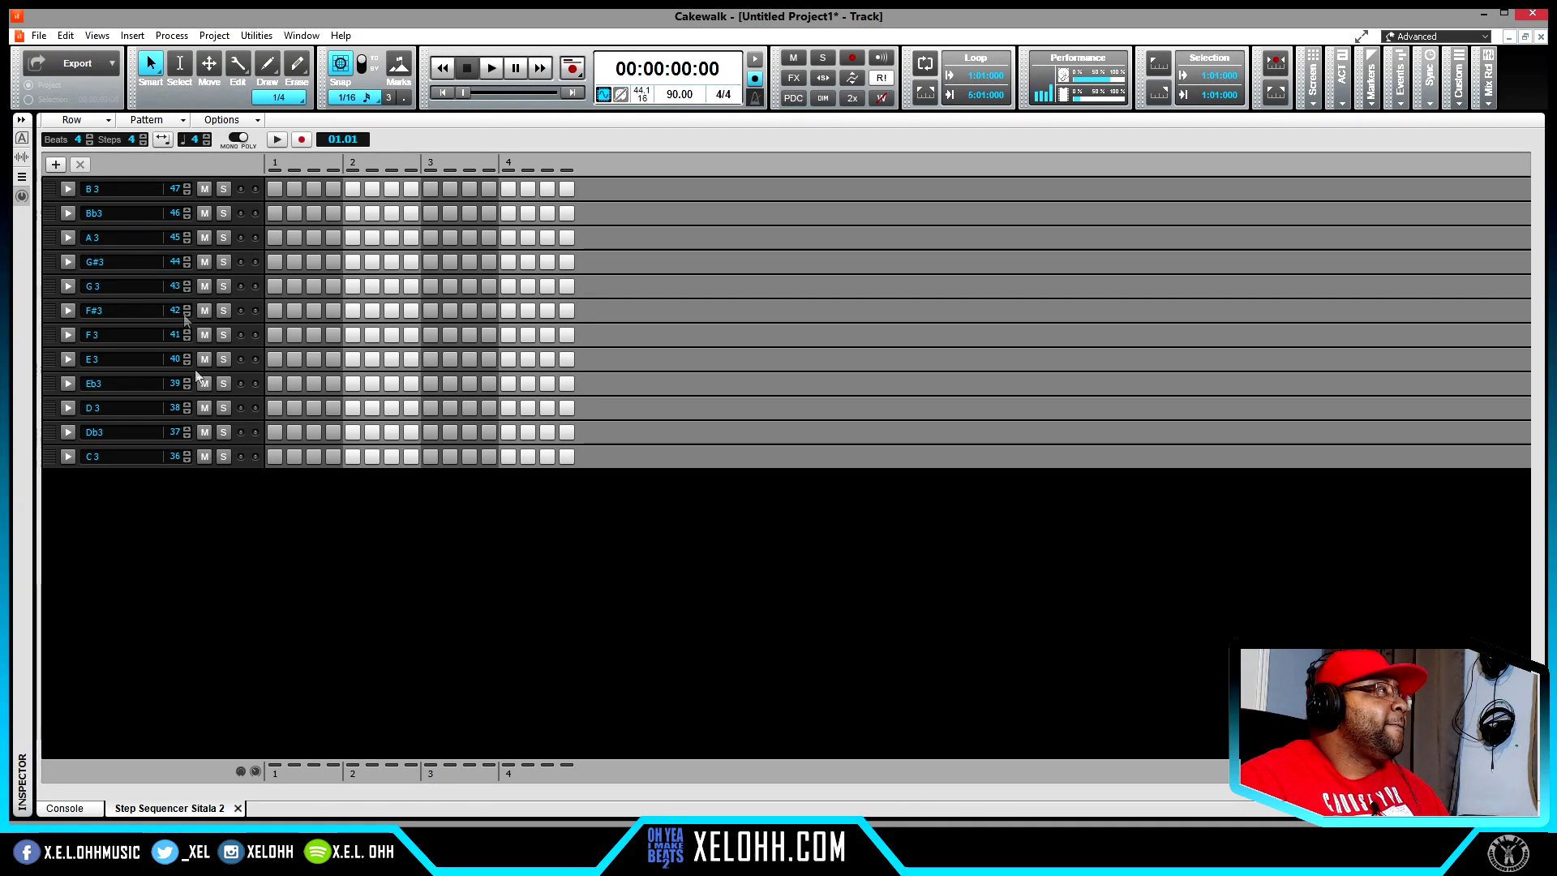
left_click(186, 120)
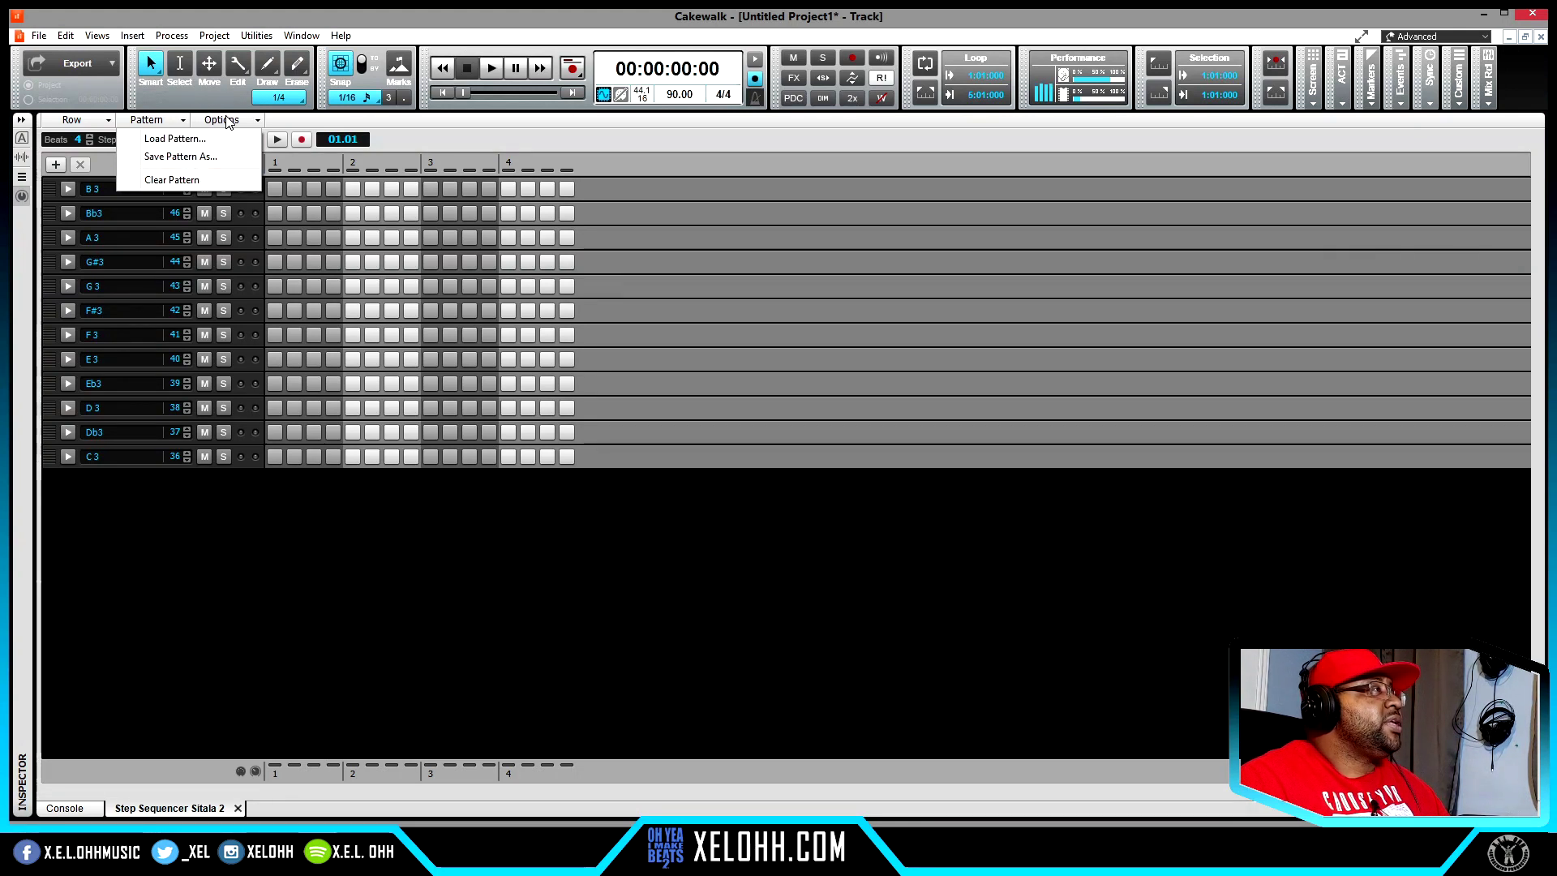
left_click(256, 121)
left_click(256, 121)
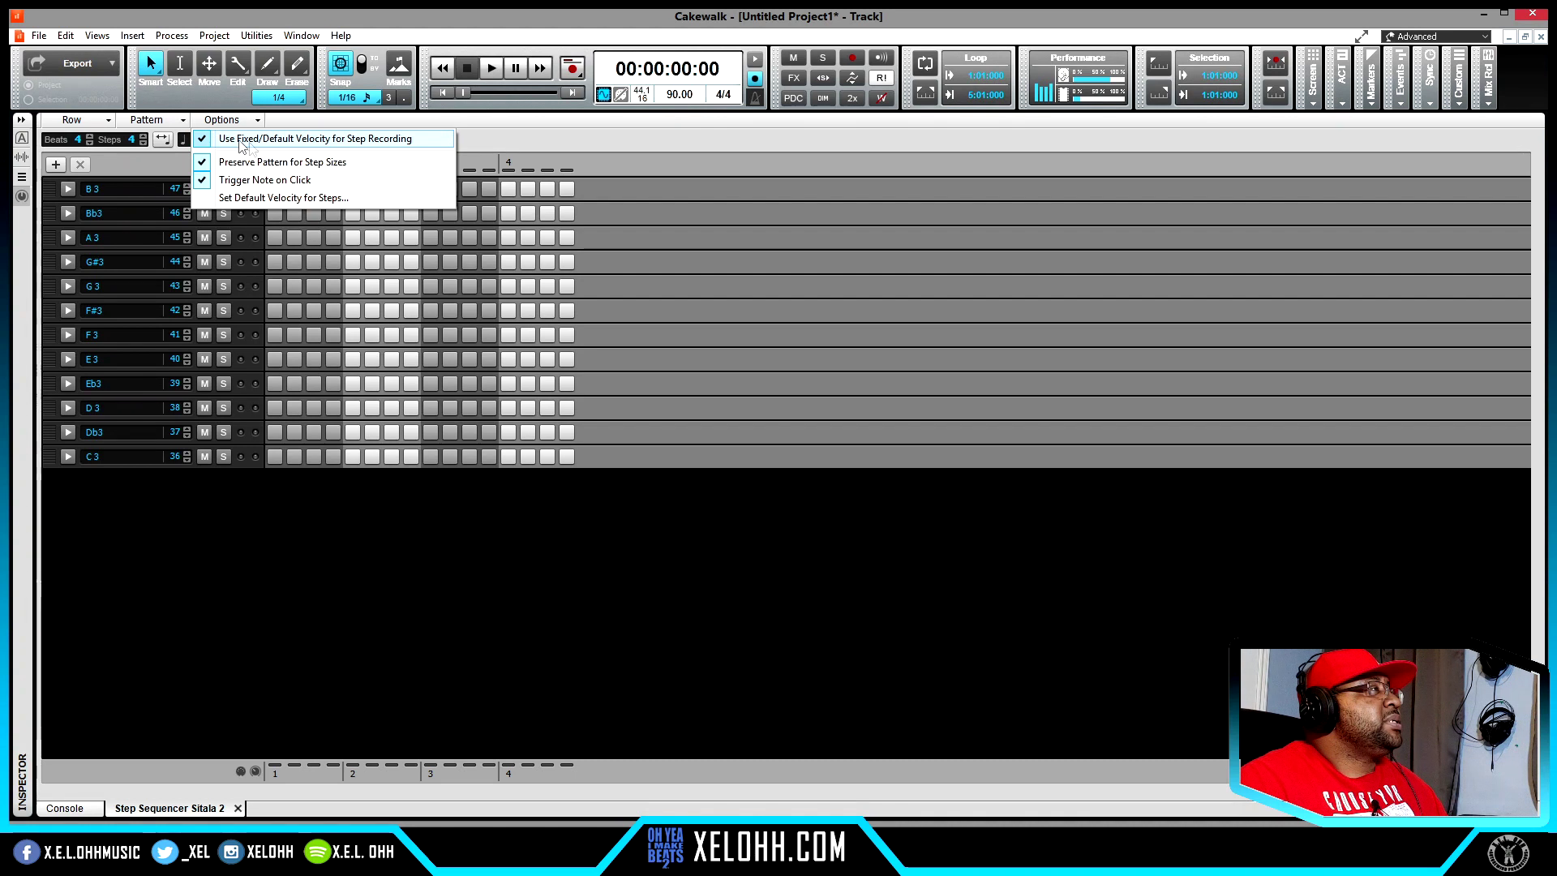
Step: Set the pattern length to 8 beats, keeping the current step options
left_click(344, 122)
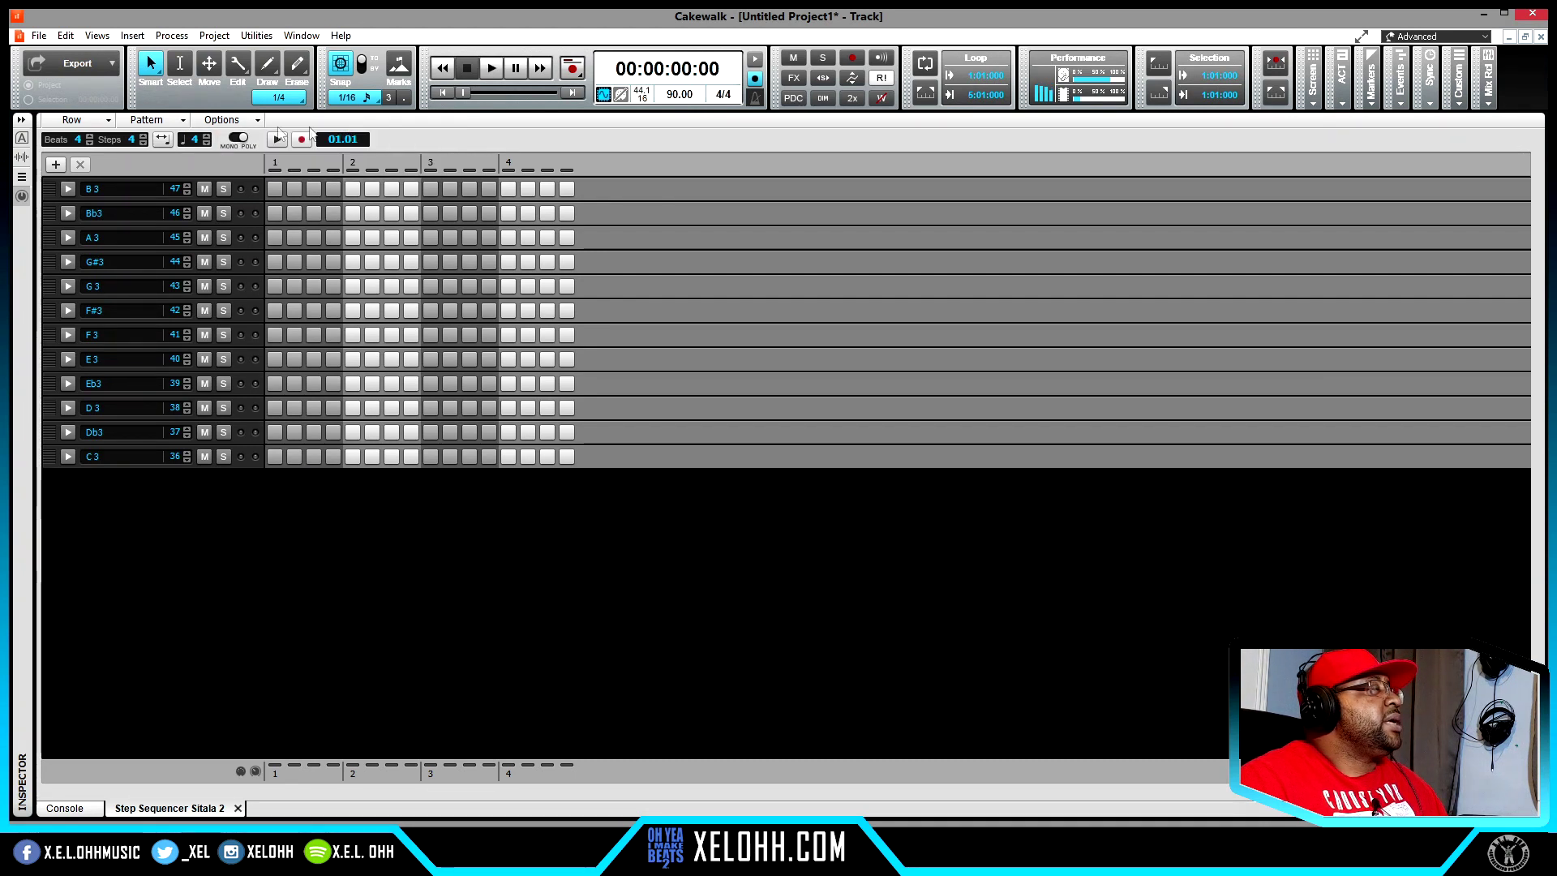
left_click(90, 137)
left_click(90, 137)
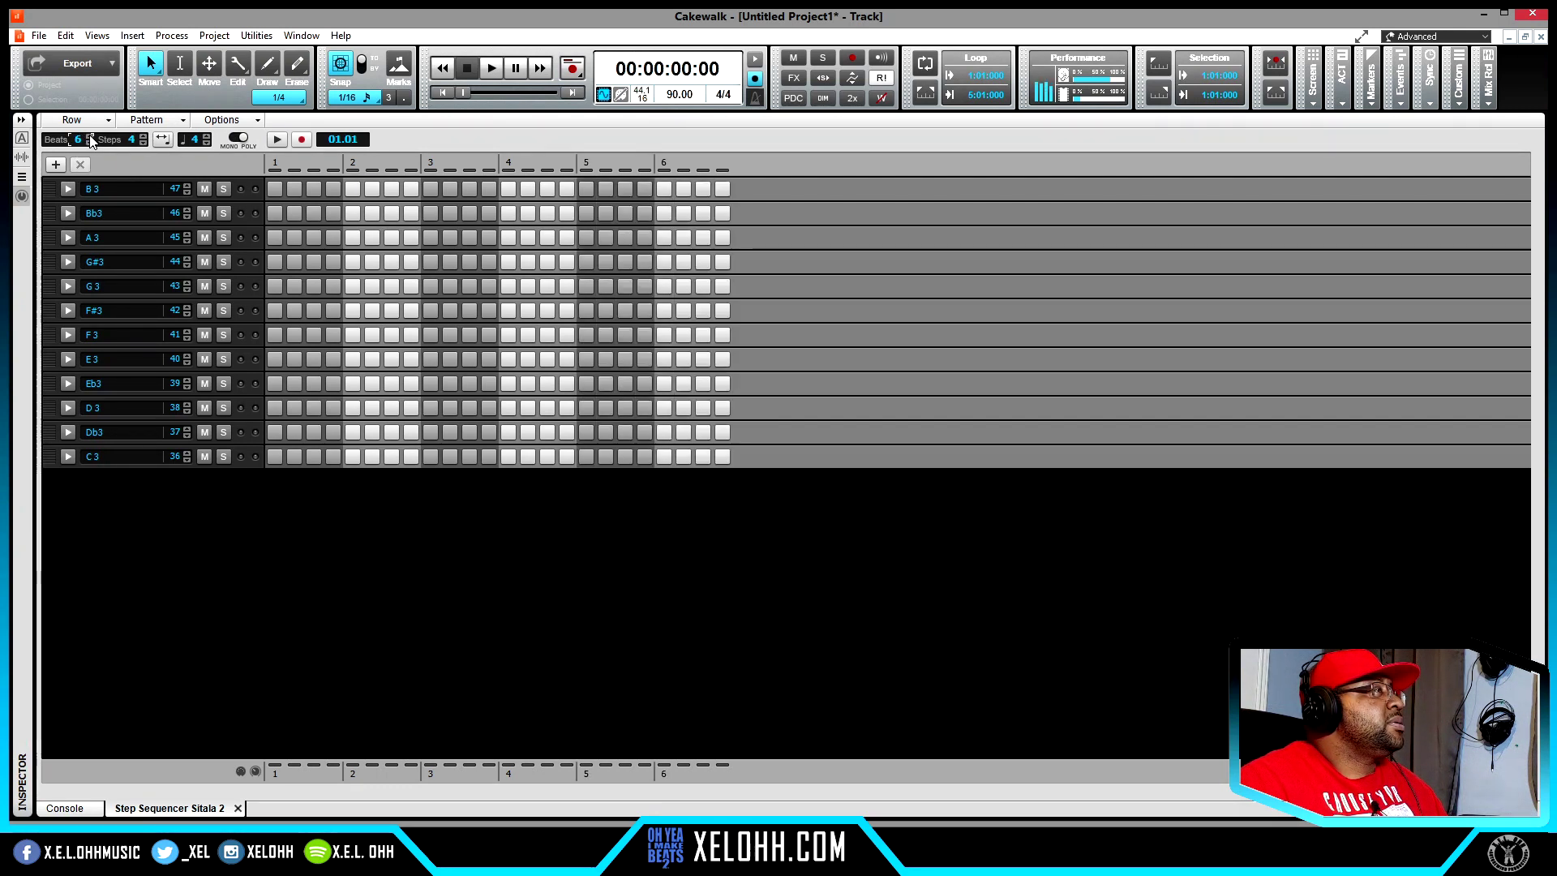
left_click(90, 138)
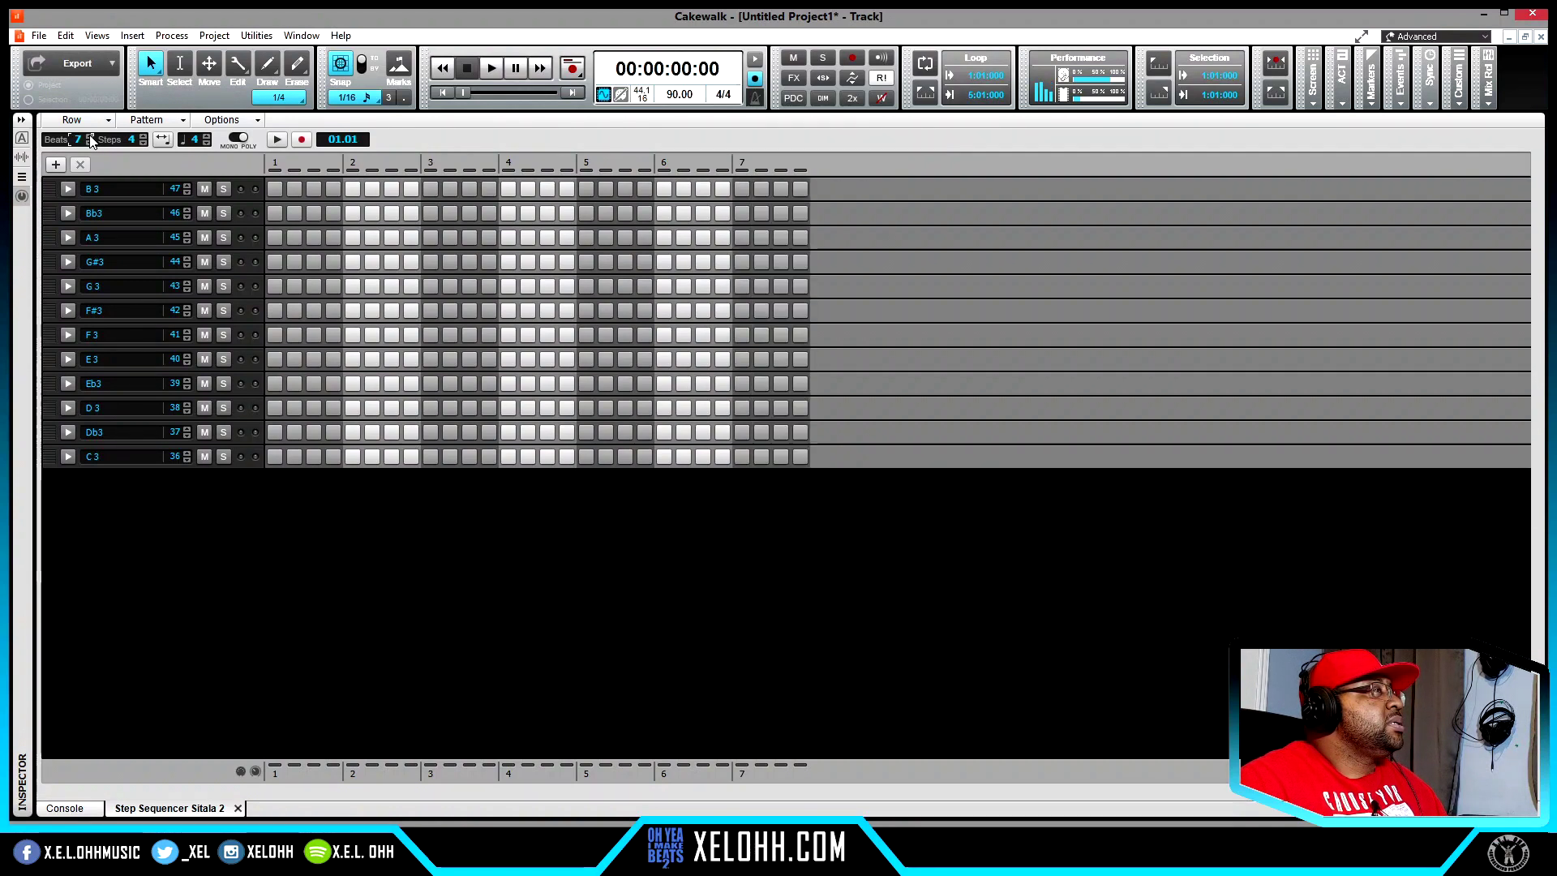
left_click(90, 137)
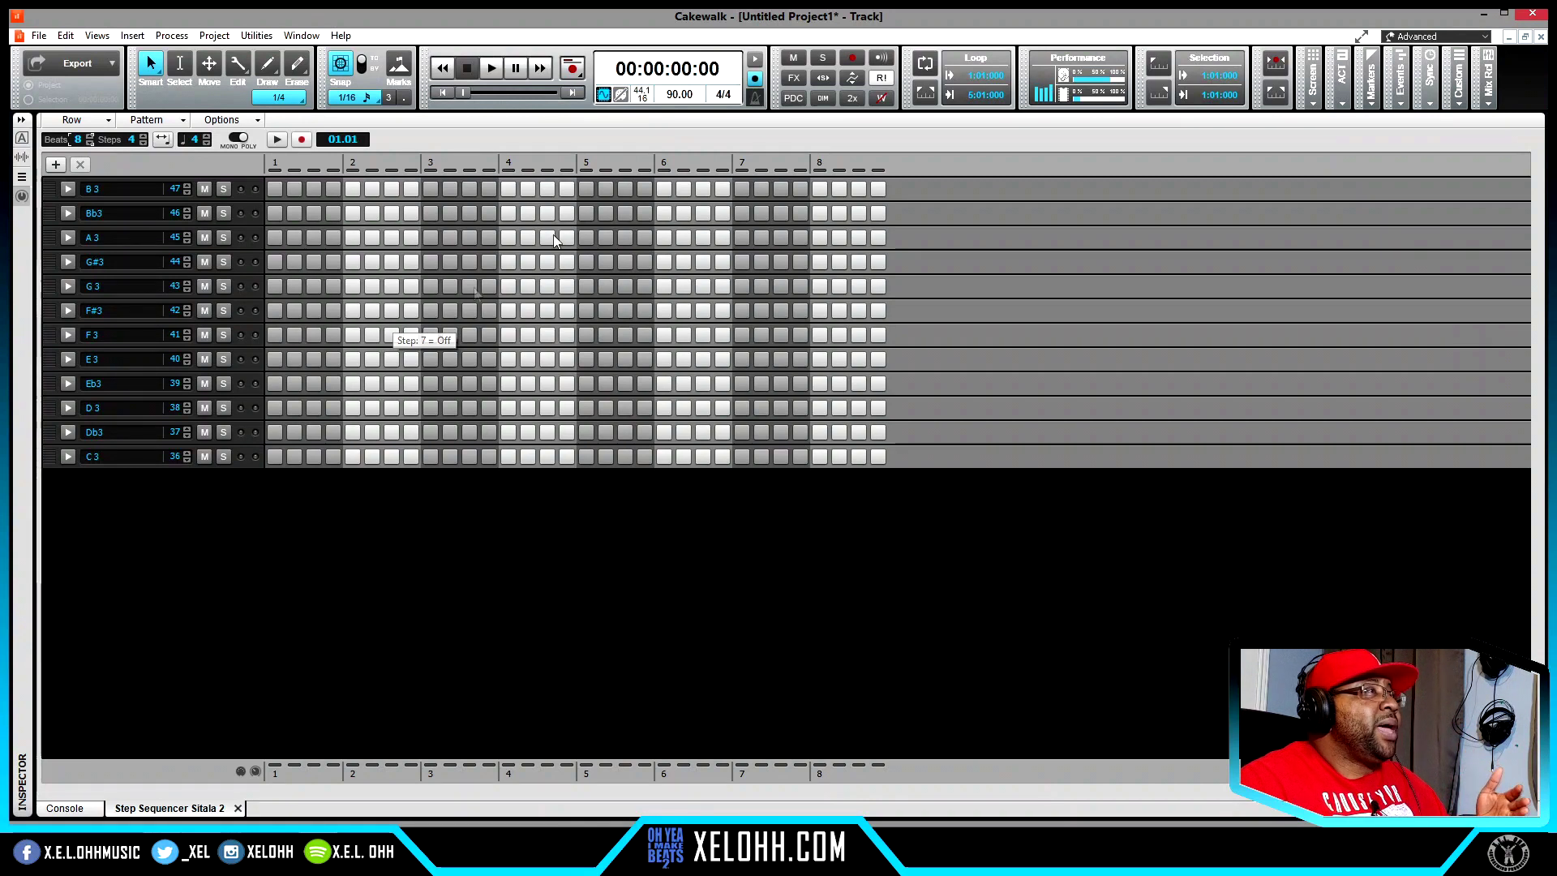
Step: Place hits on the first step of beats 2, 4, 6 and 8 in the Db3 row and clear them again
left_click(352, 434)
left_click(508, 433)
left_click(665, 433)
left_click(821, 434)
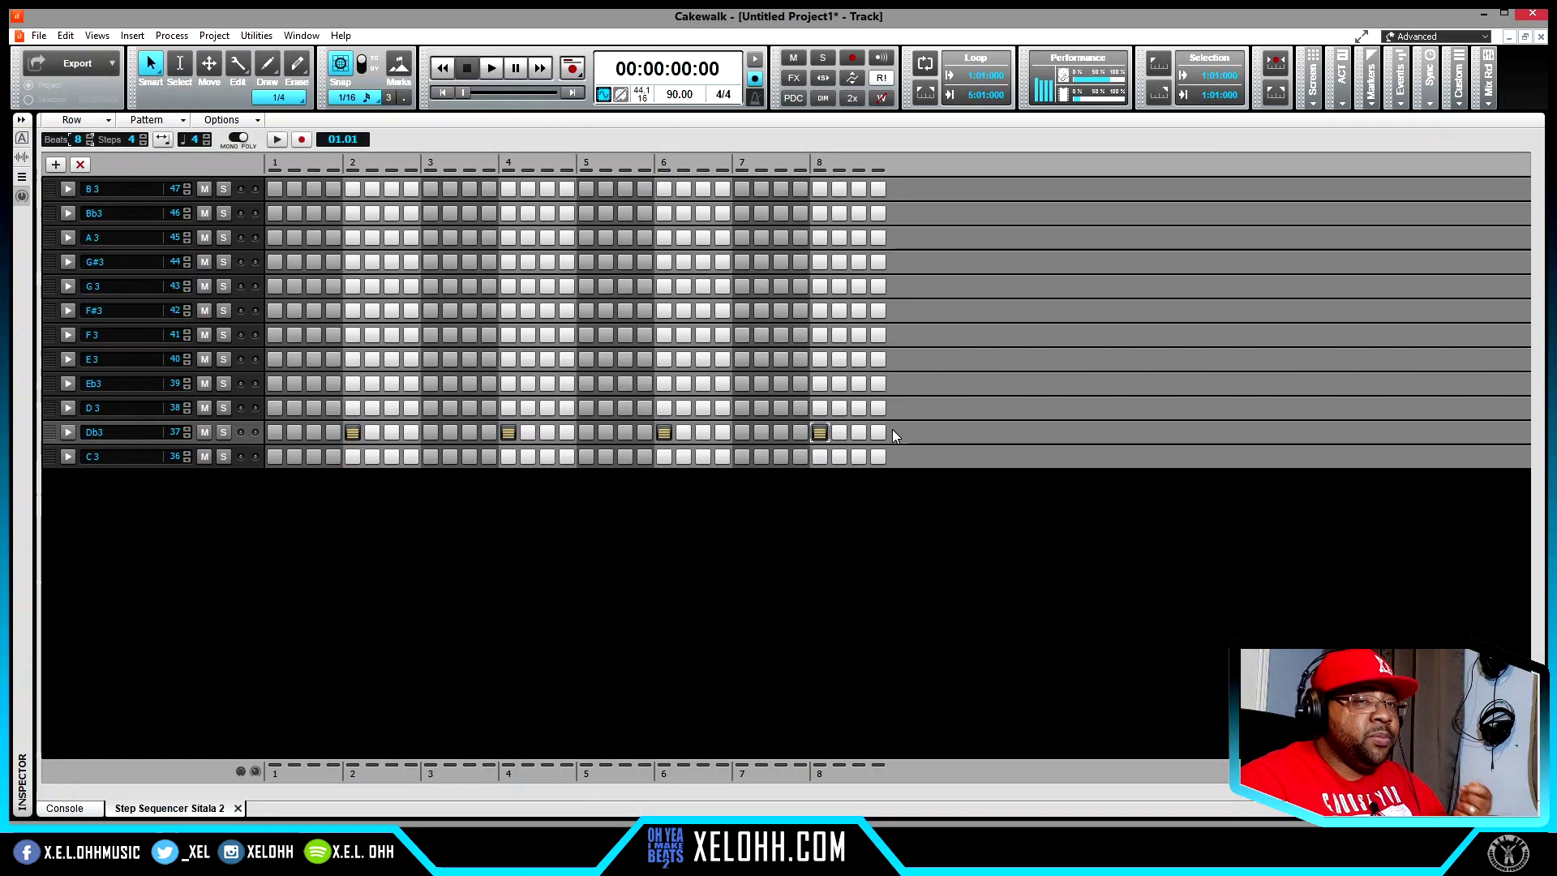
left_click(353, 433)
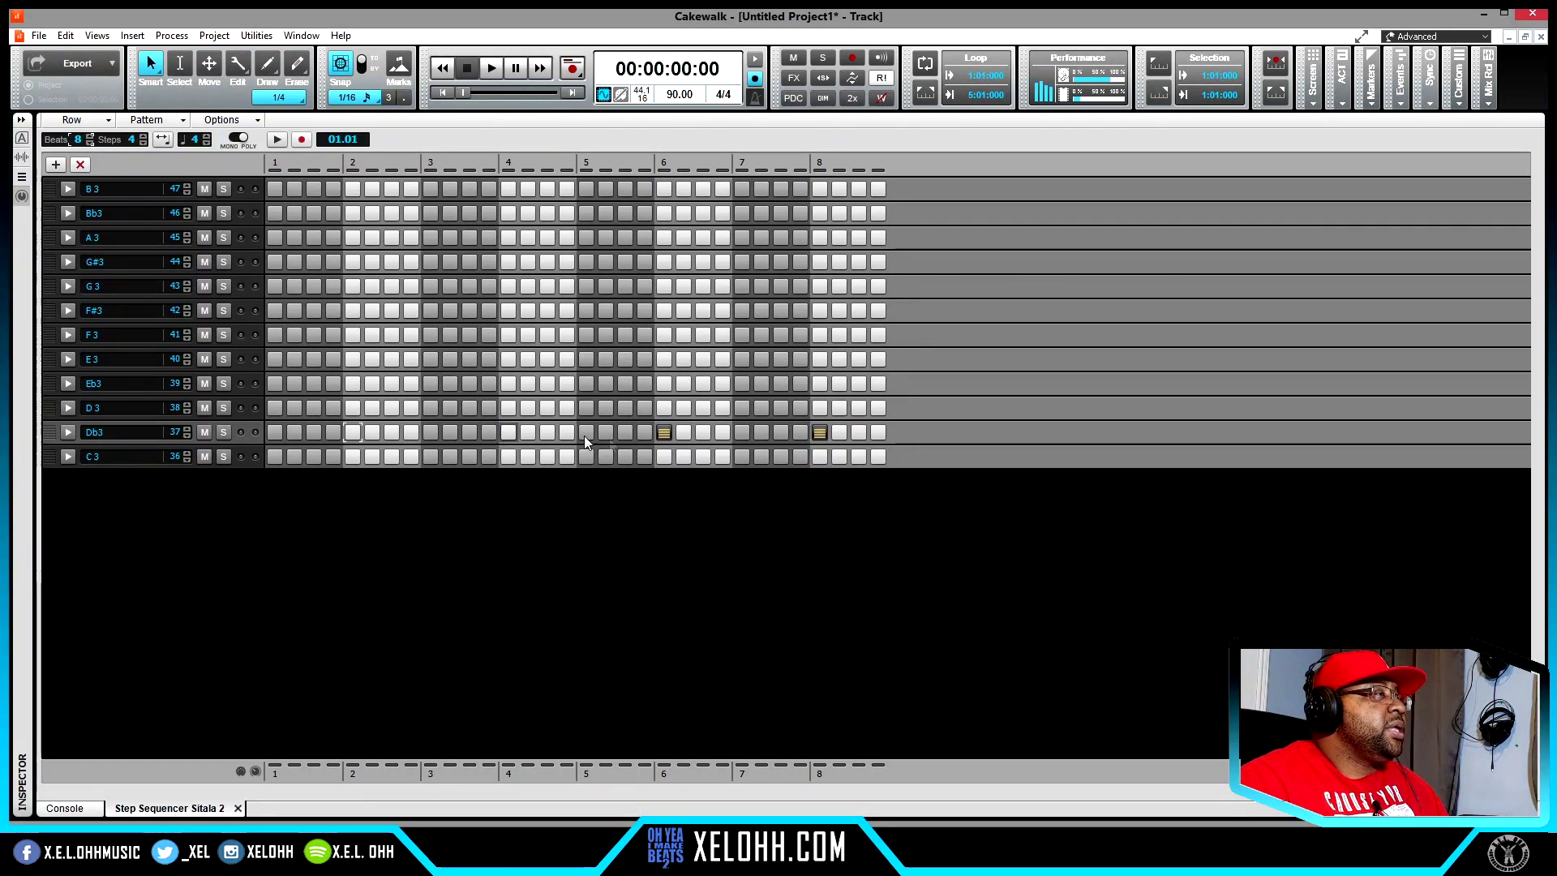
left_click(819, 432)
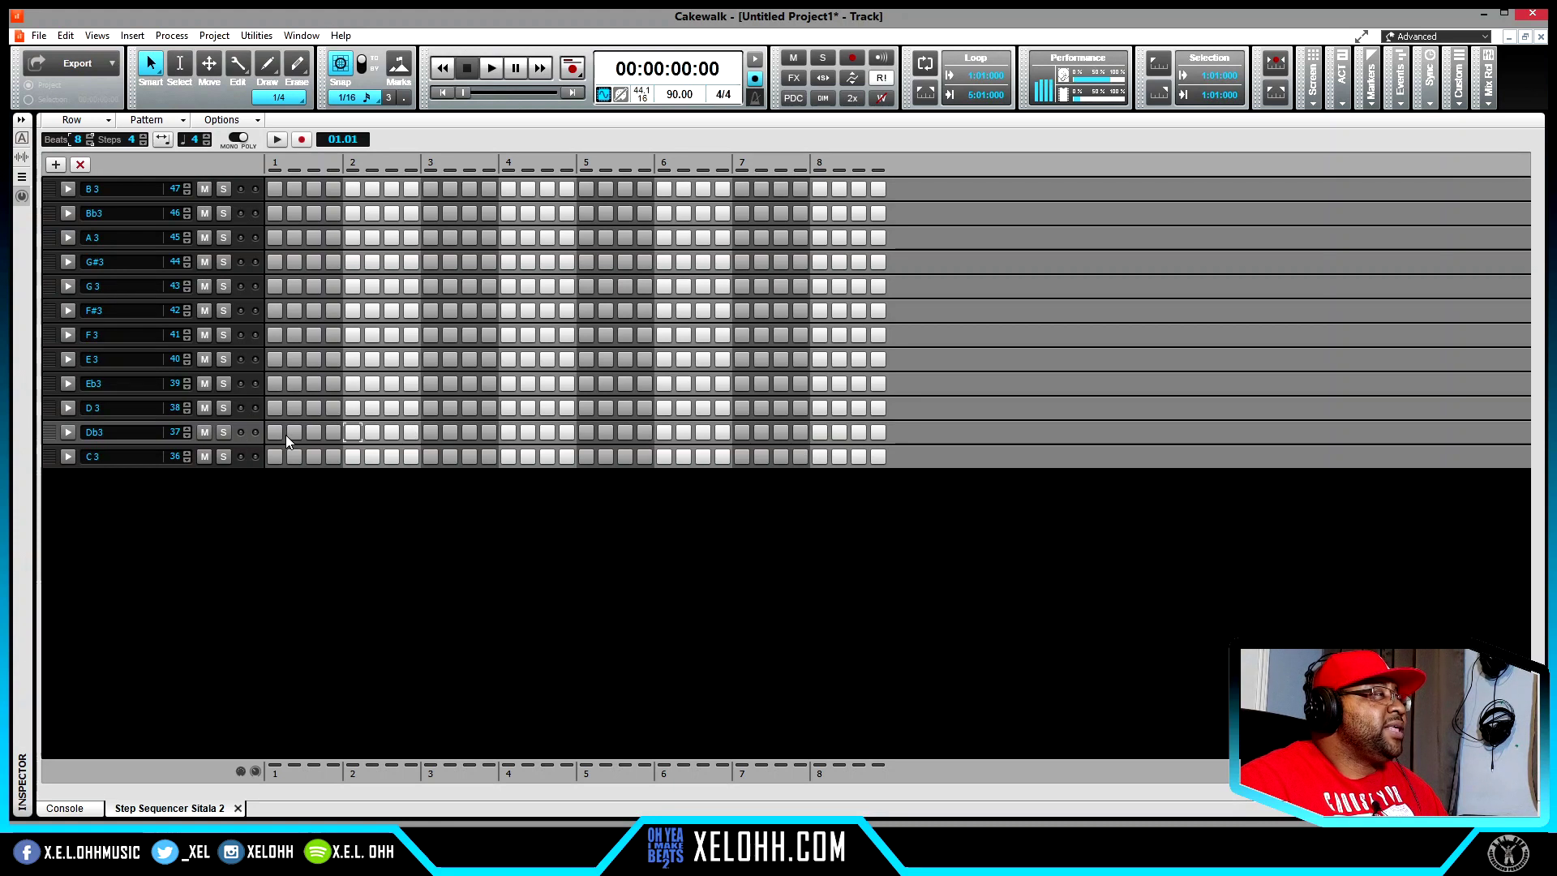
Step: Try a single hit on step 5 of the Db3 row and remove it
left_click(350, 431)
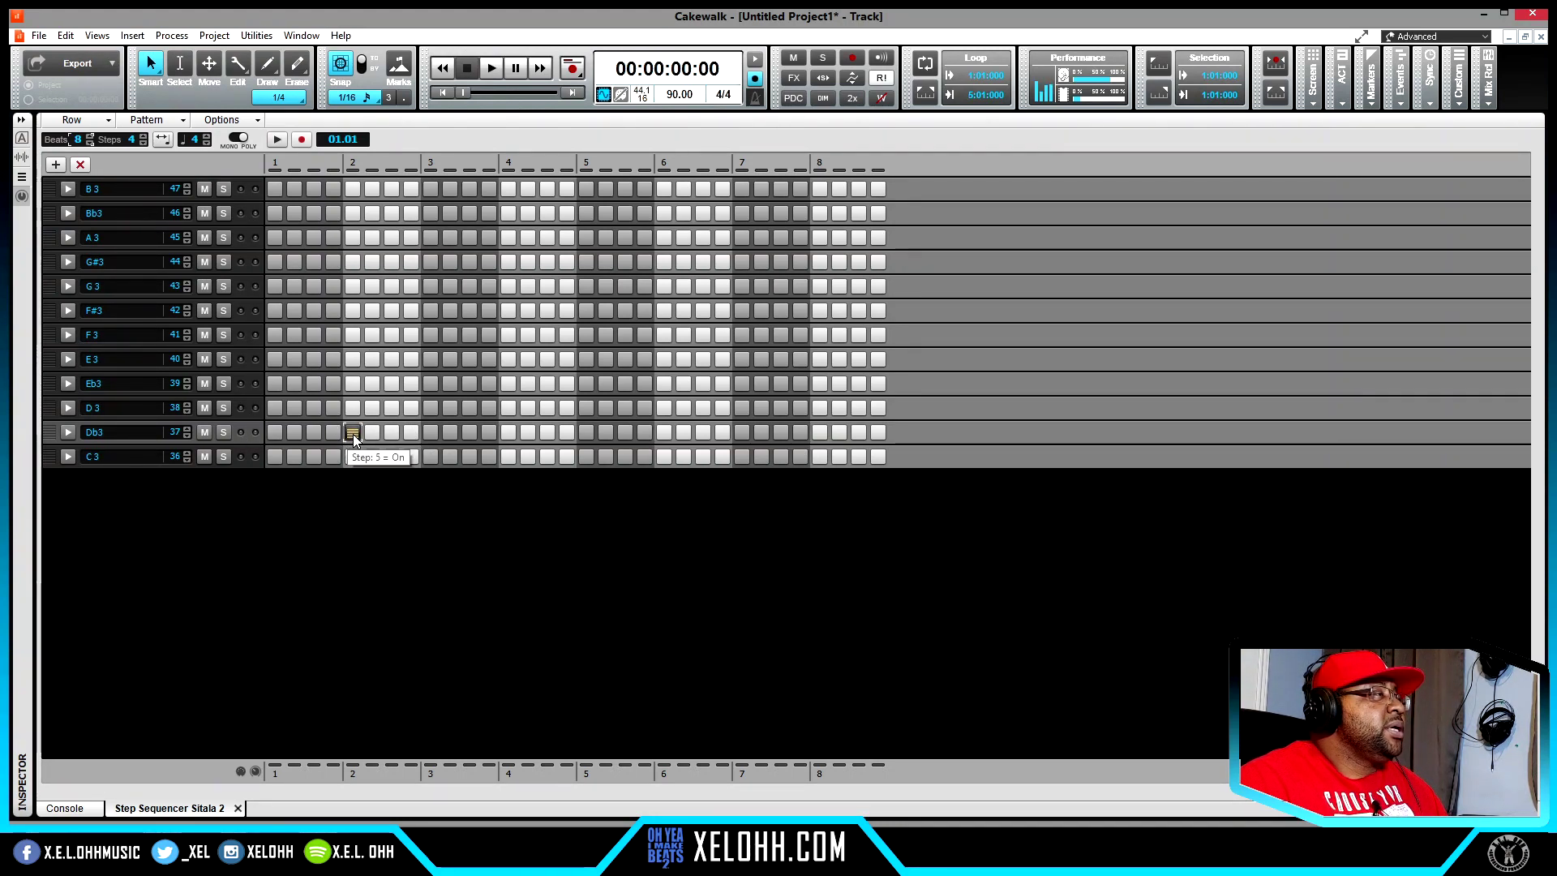
left_click(354, 433)
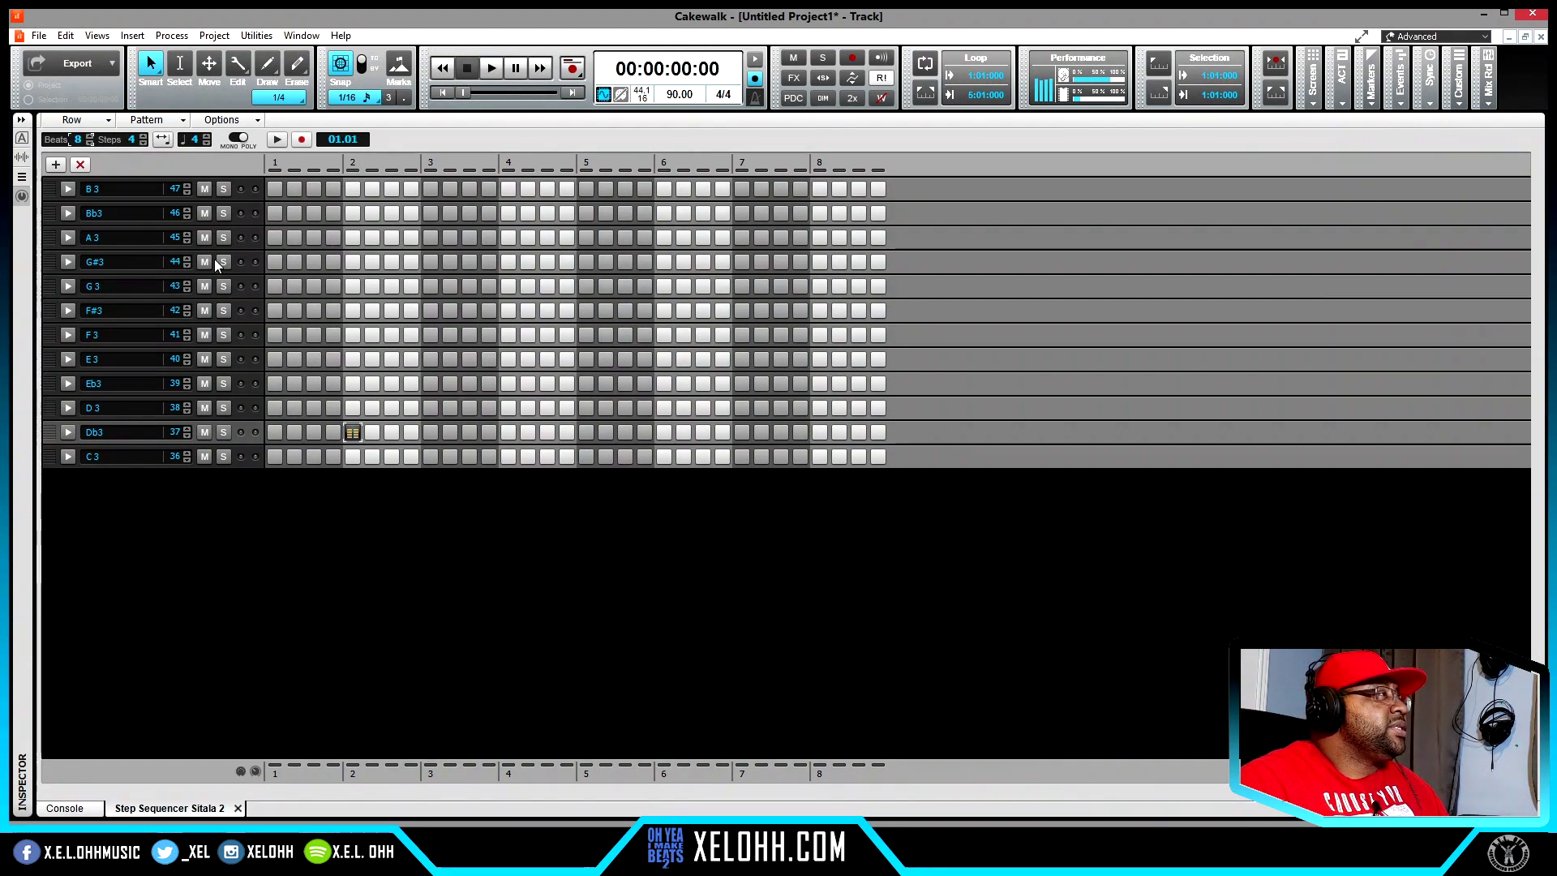
left_click(353, 432)
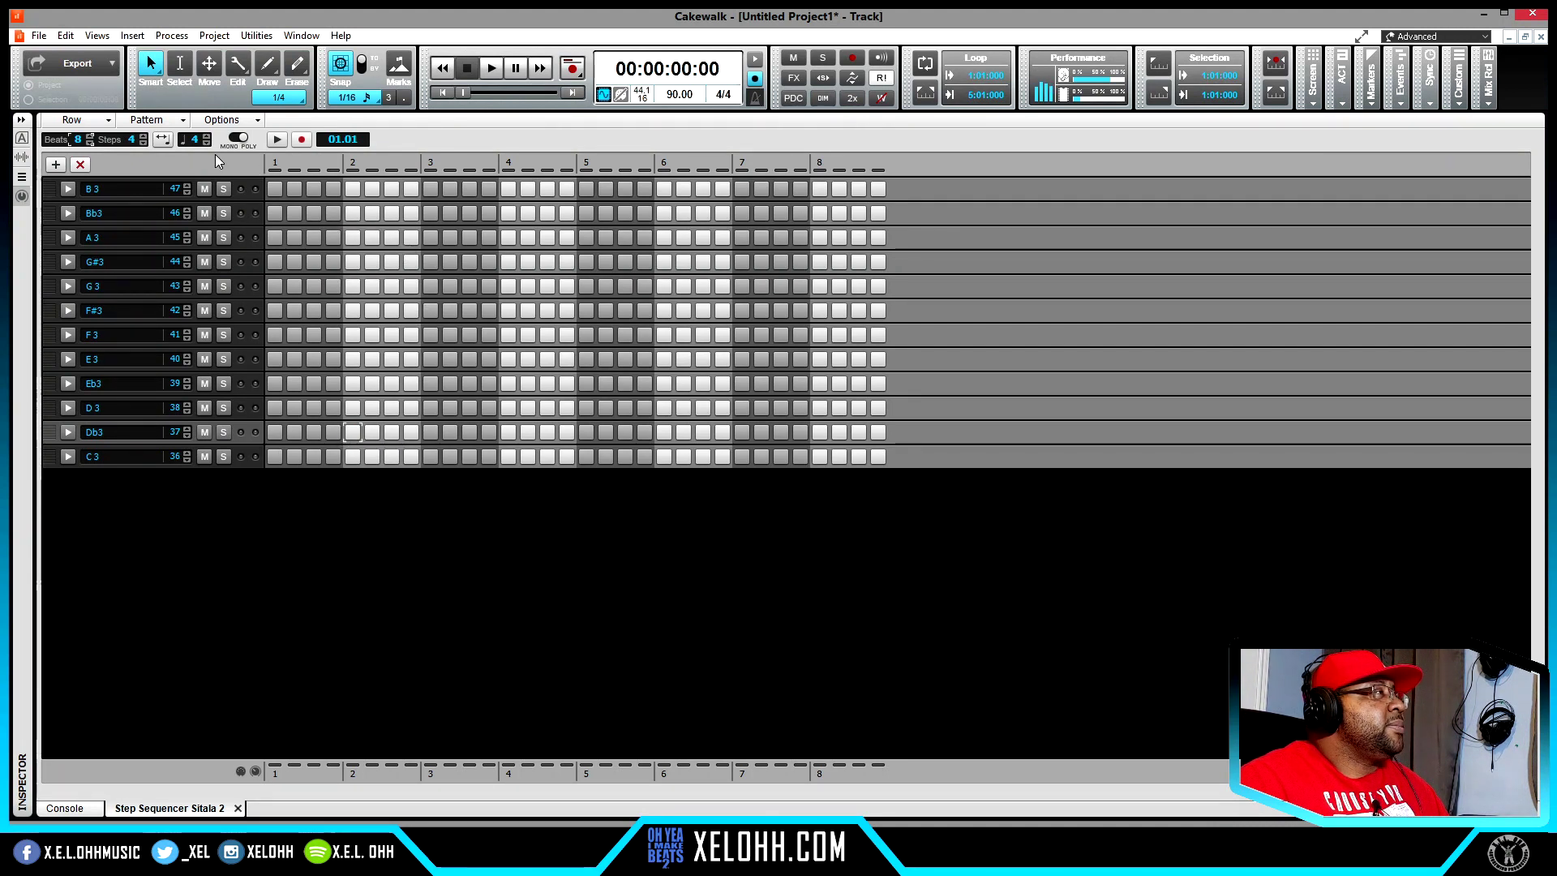
Step: Set the pattern's resolution to 8 steps per beat
left_click(133, 140)
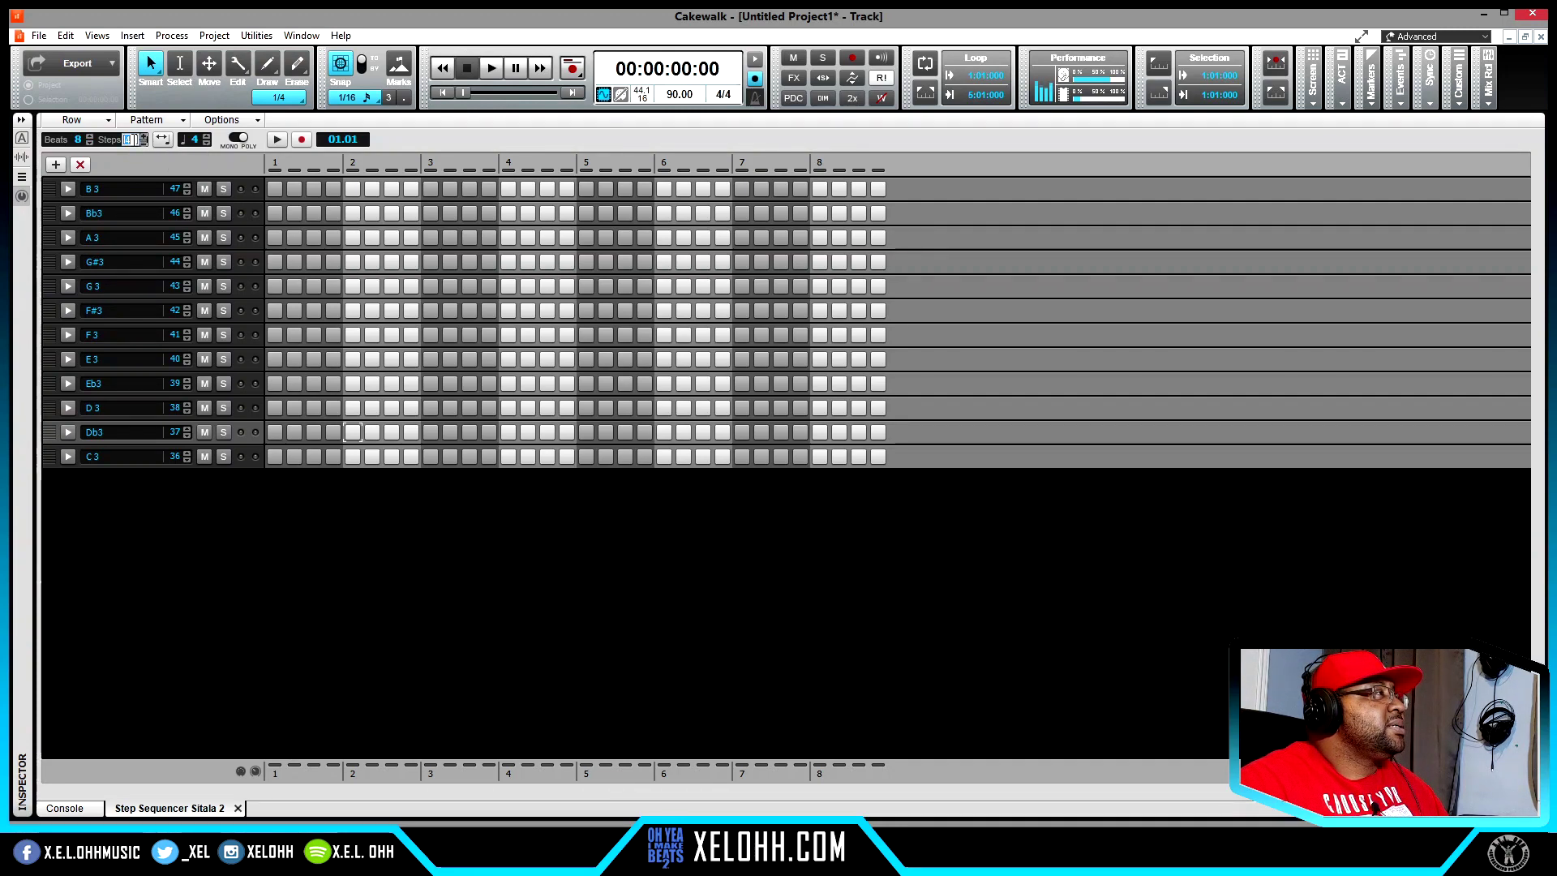
type("8")
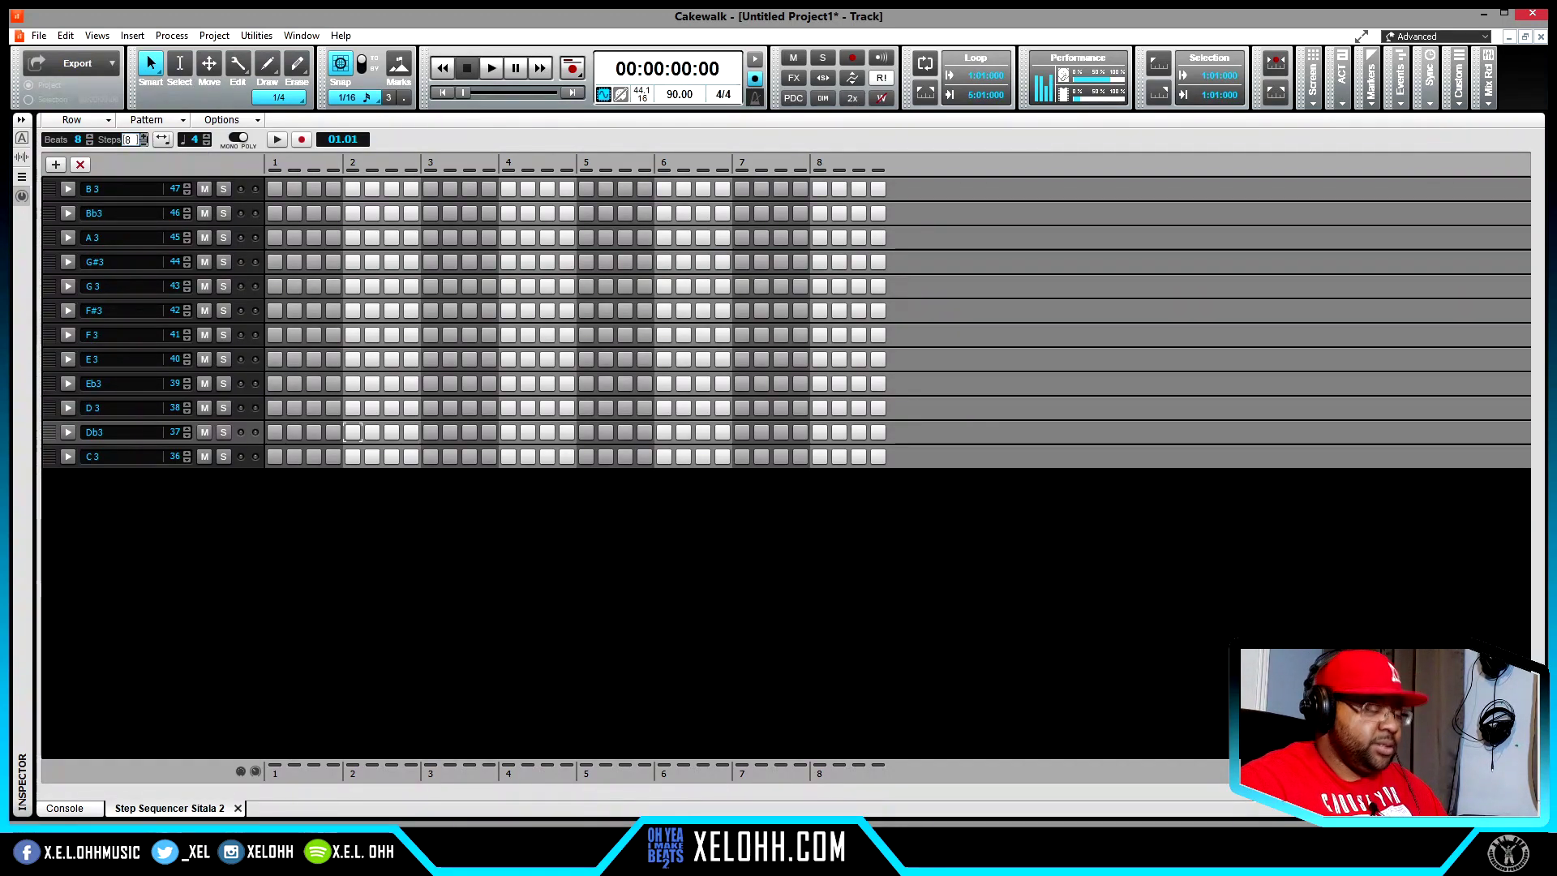
key("Return")
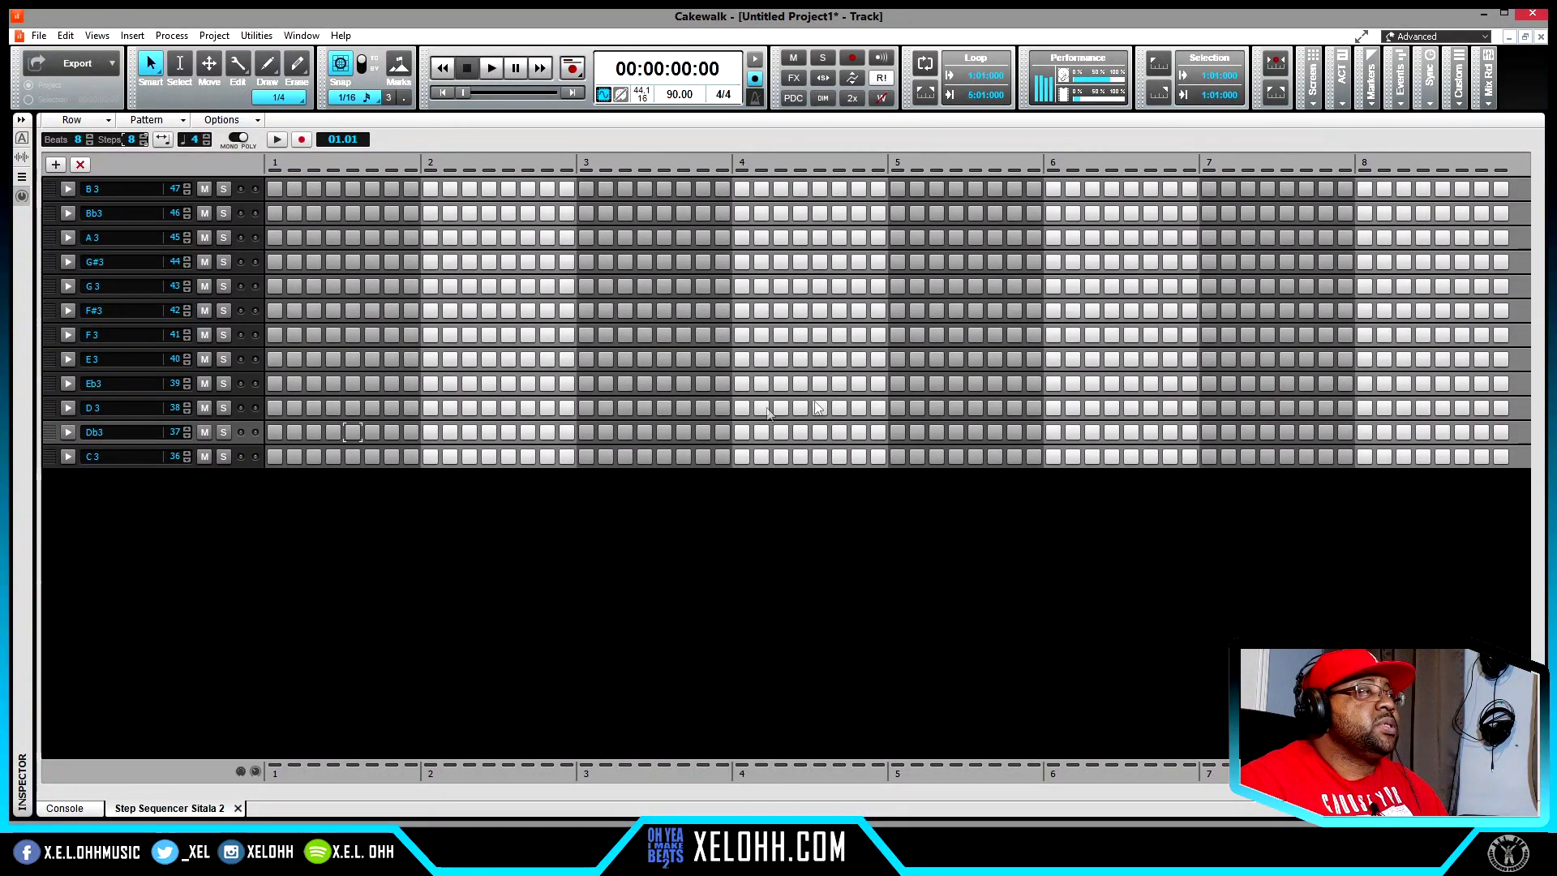
Step: With eight steps per beat, place Db3 hits at the start of beats 2, 4, 6 and 8, and clear them
left_click(431, 432)
left_click(742, 433)
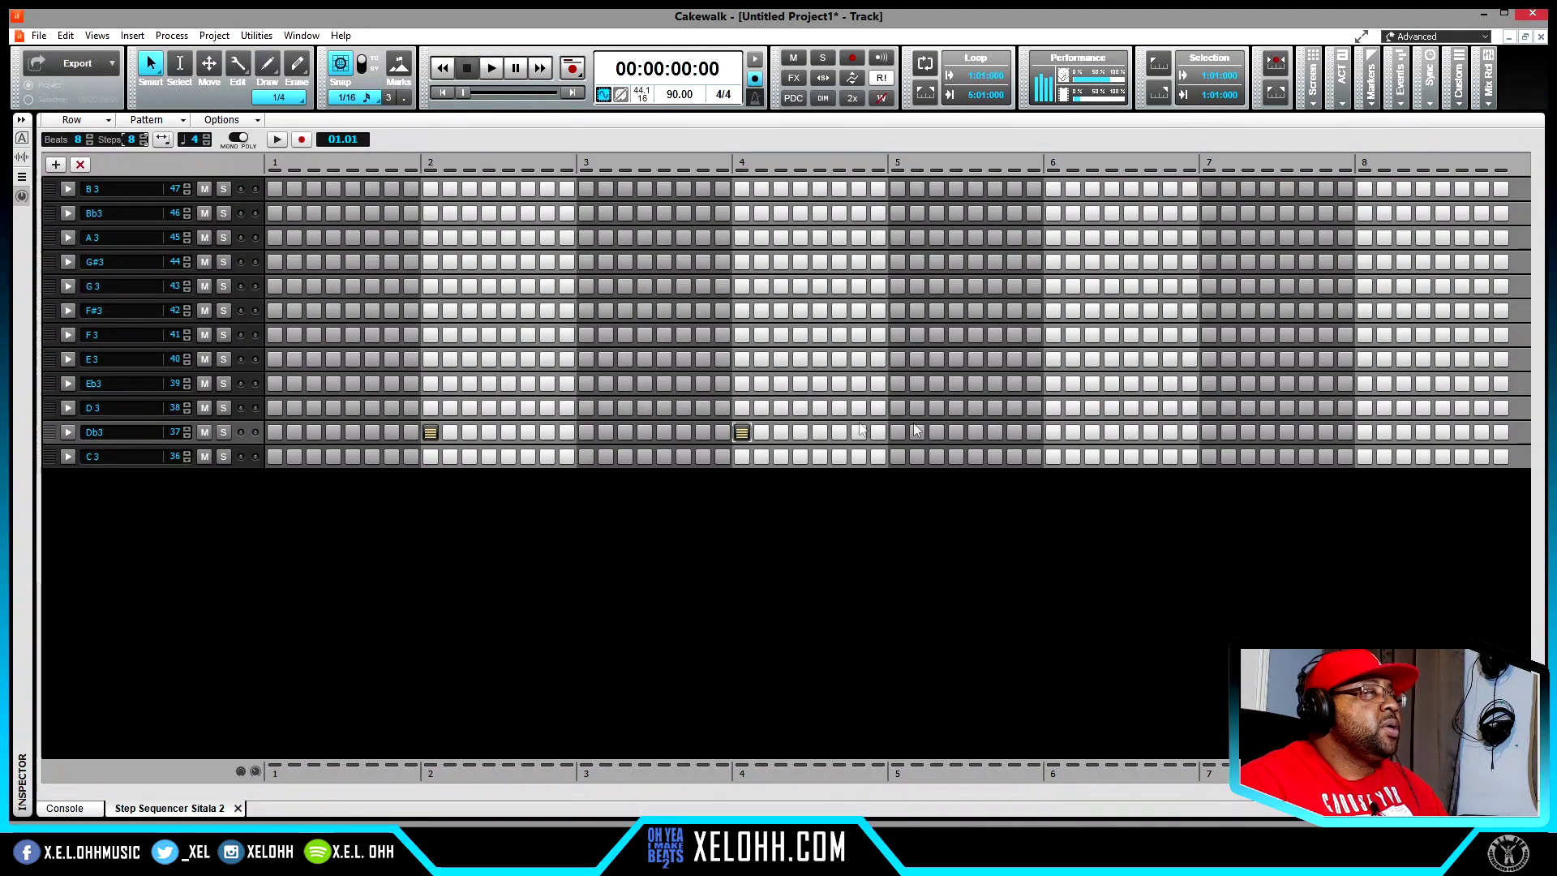
left_click(1055, 435)
left_click(1370, 434)
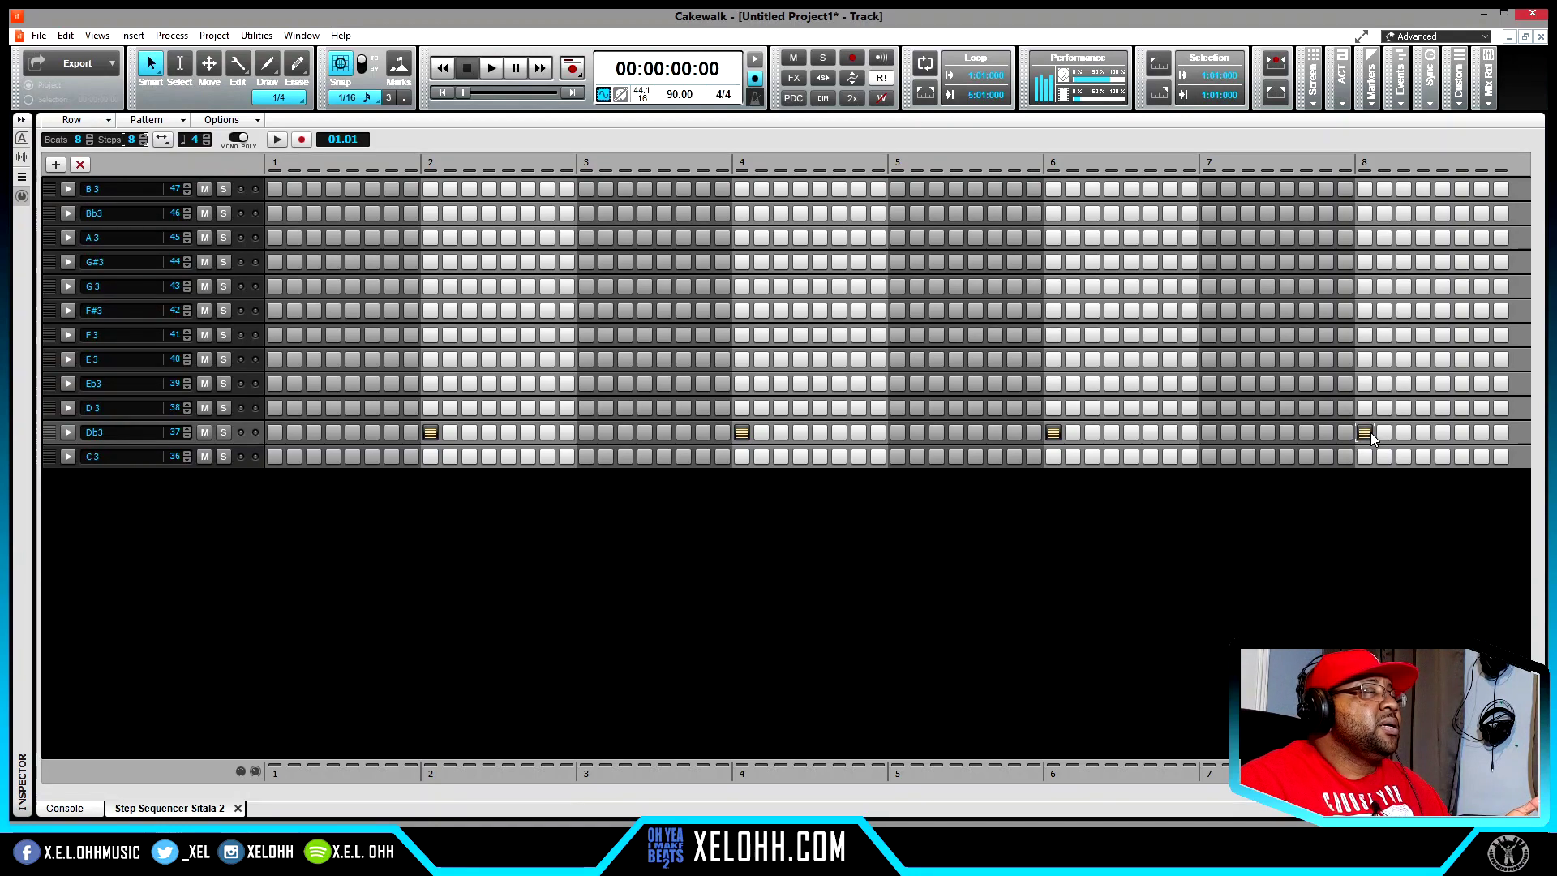
left_click(431, 433)
left_click(742, 433)
left_click(1053, 434)
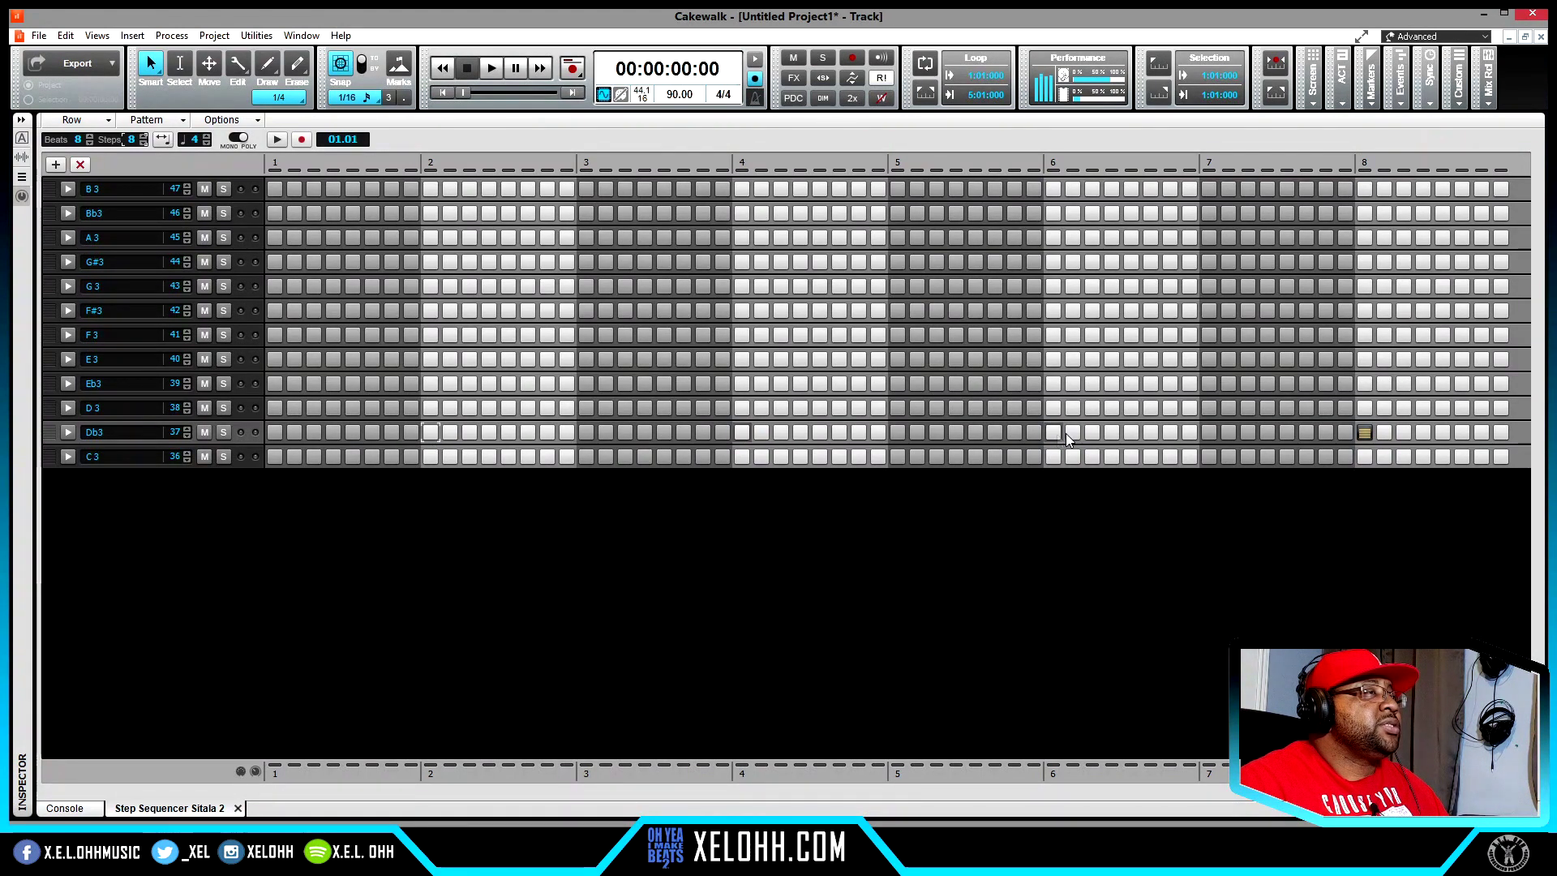
left_click(1365, 434)
Step: Set the pattern to 4 steps per beat and extend its length to 16 beats
double_click(130, 140)
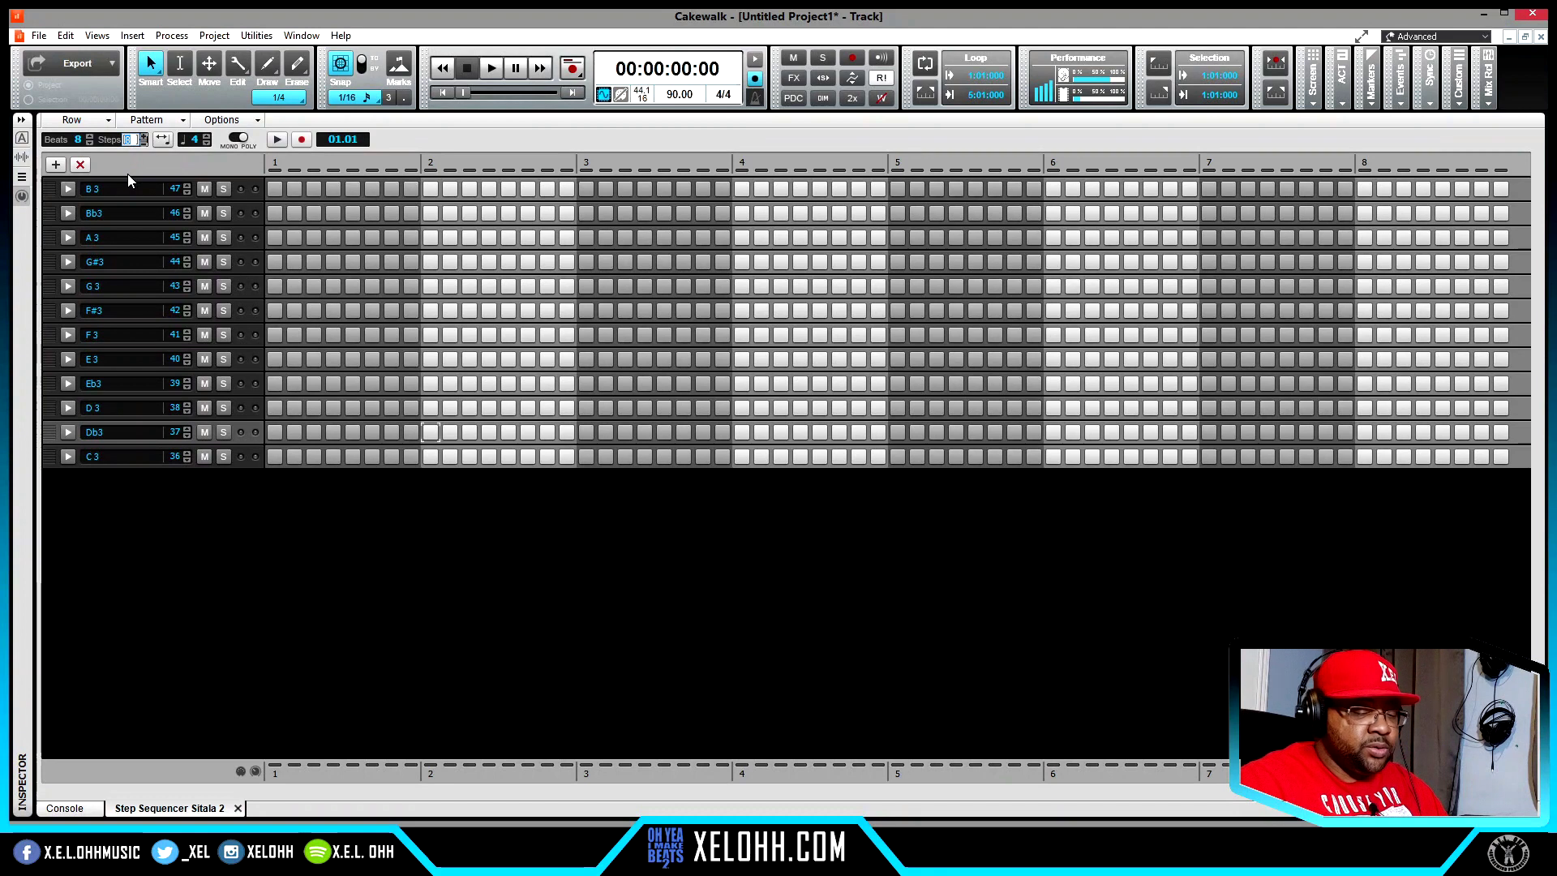
key("Return")
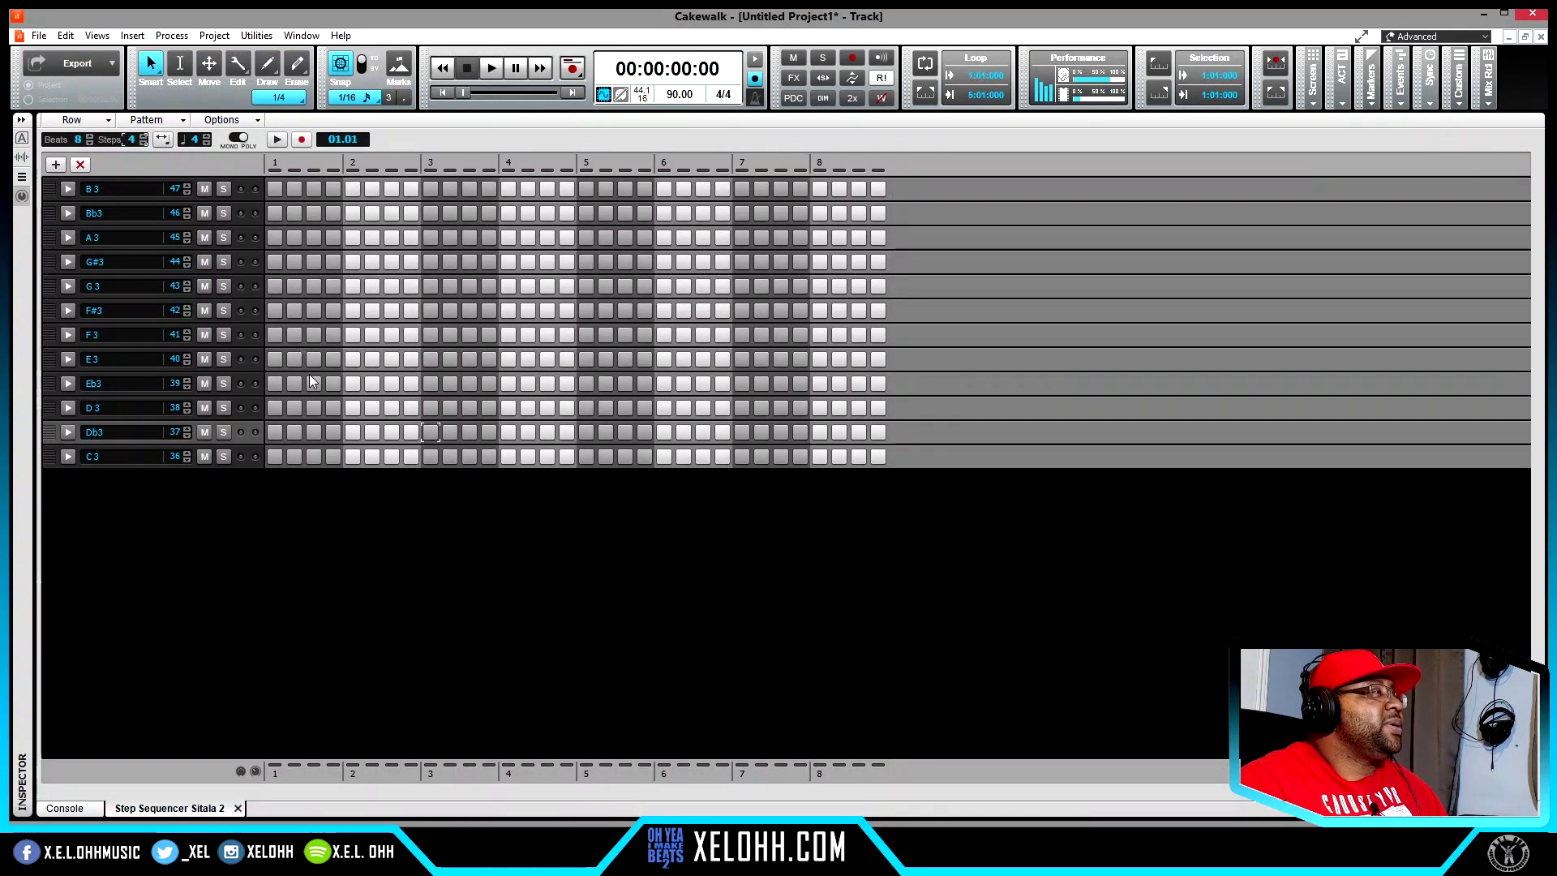
double_click(77, 139)
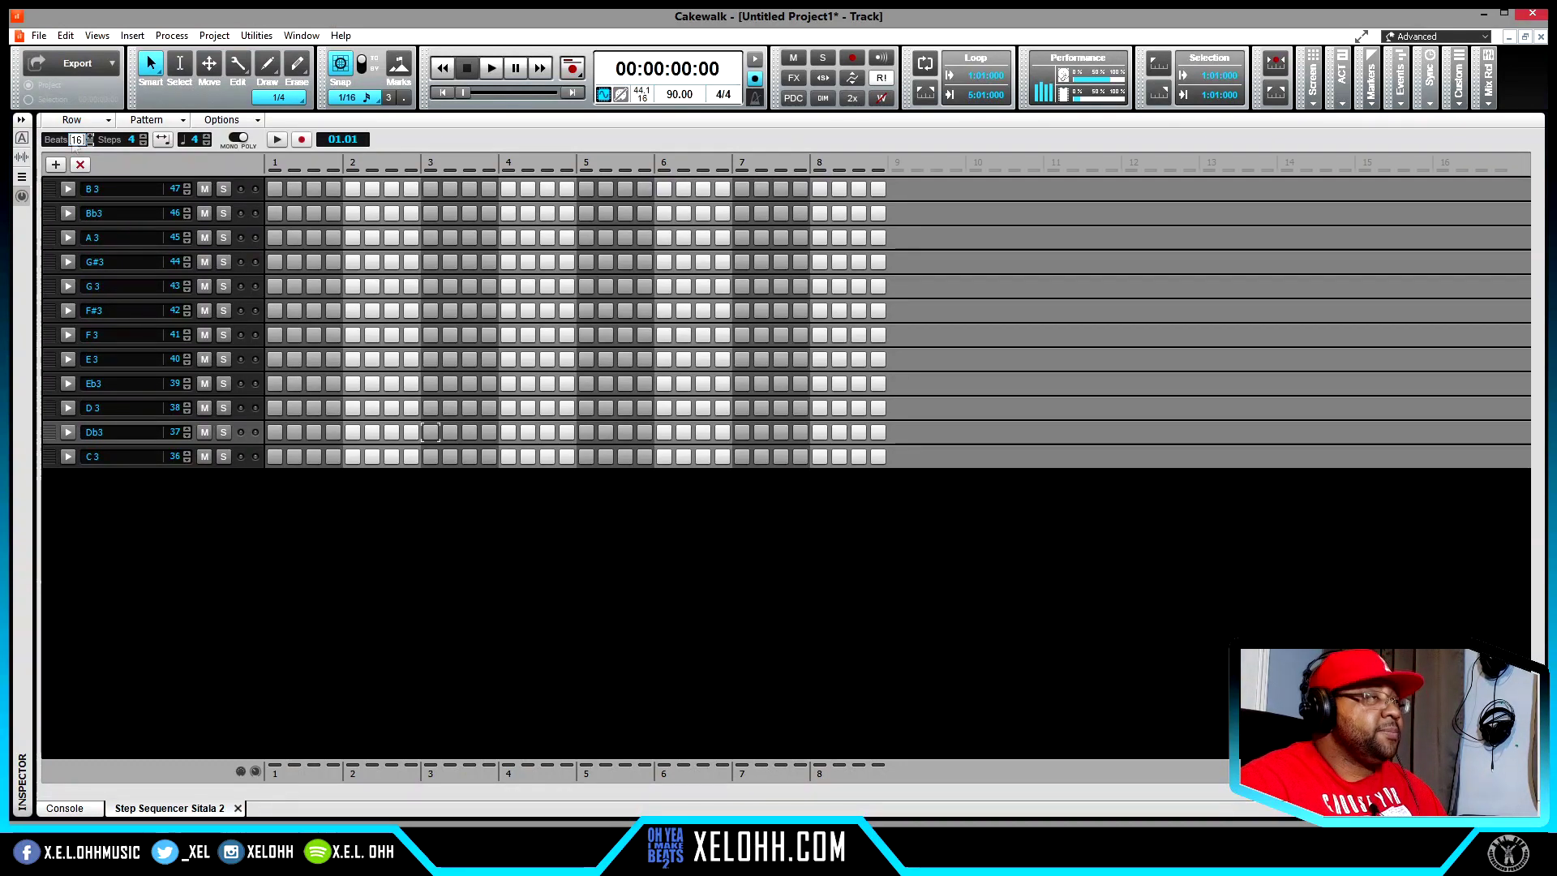
key("Return")
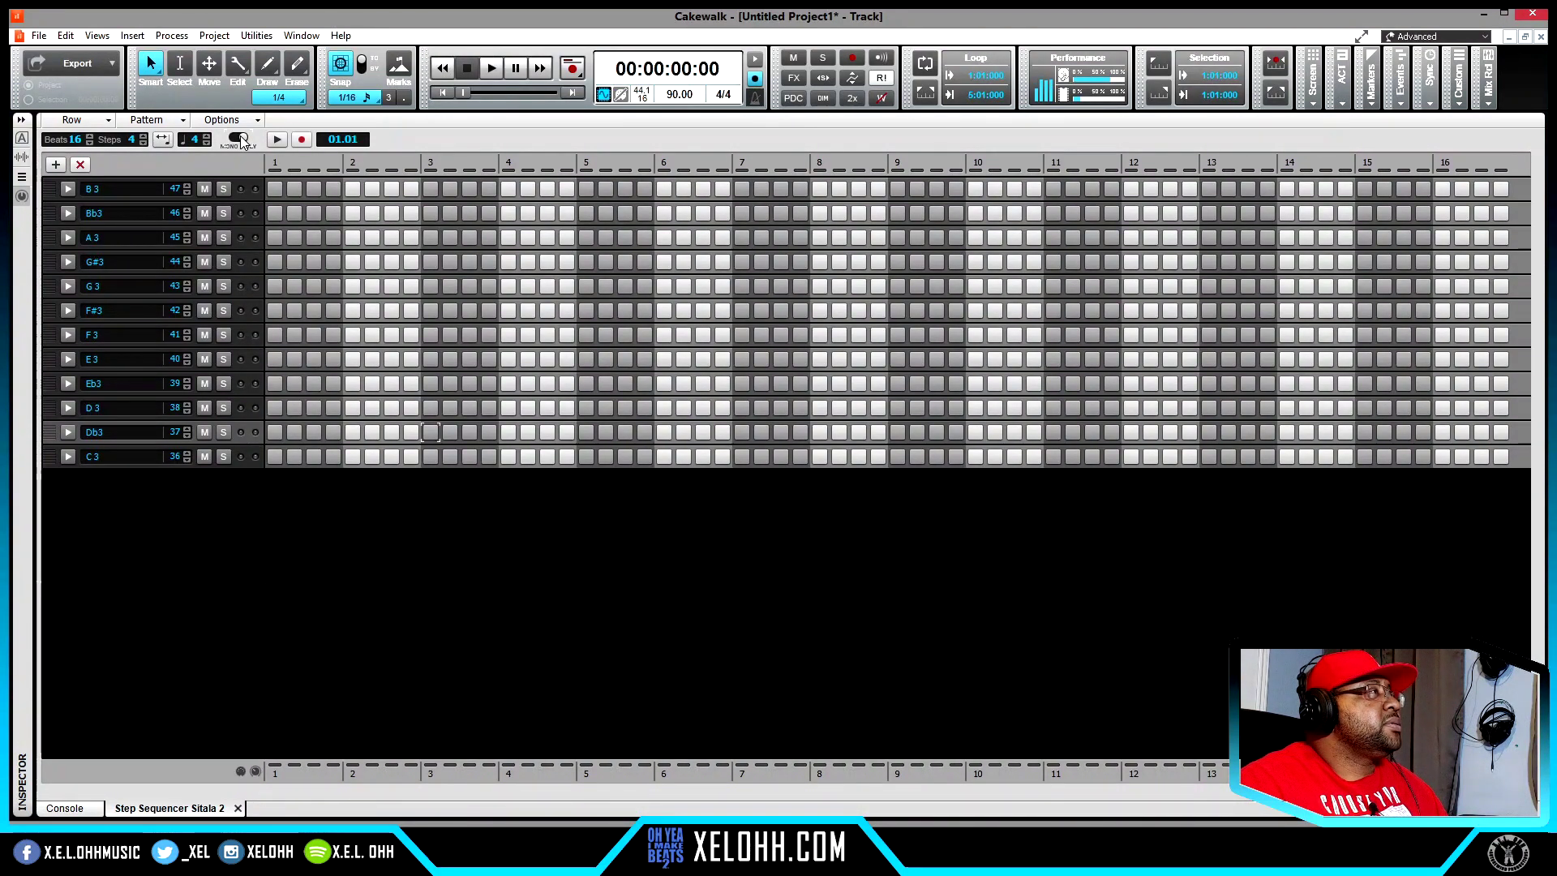
Step: Preview the empty 16-beat pattern in the Step Sequencer and stop playback
left_click(277, 139)
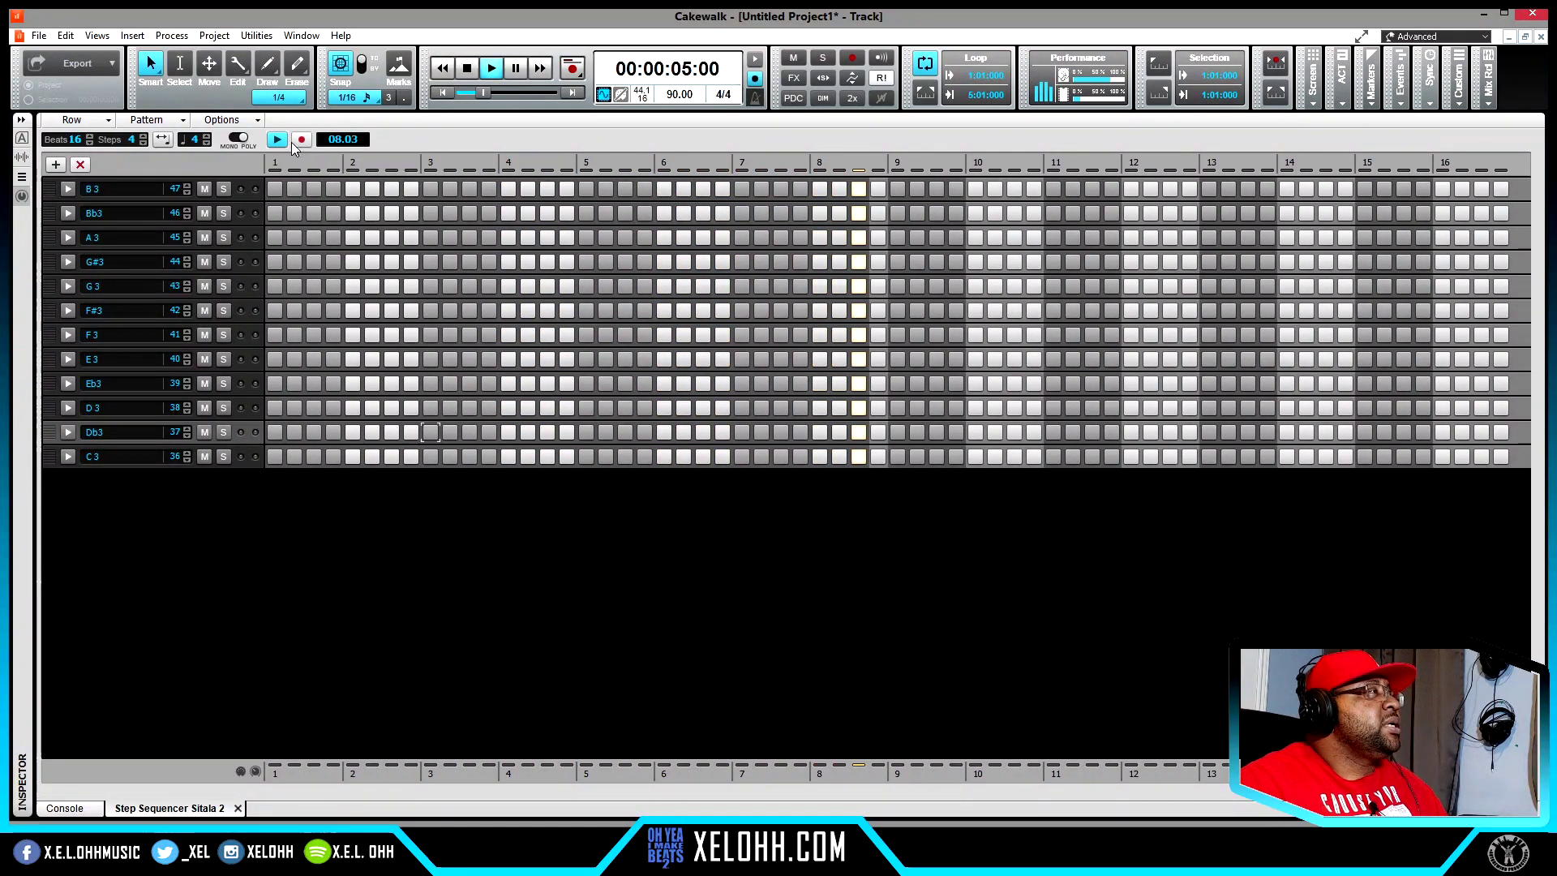
key("space")
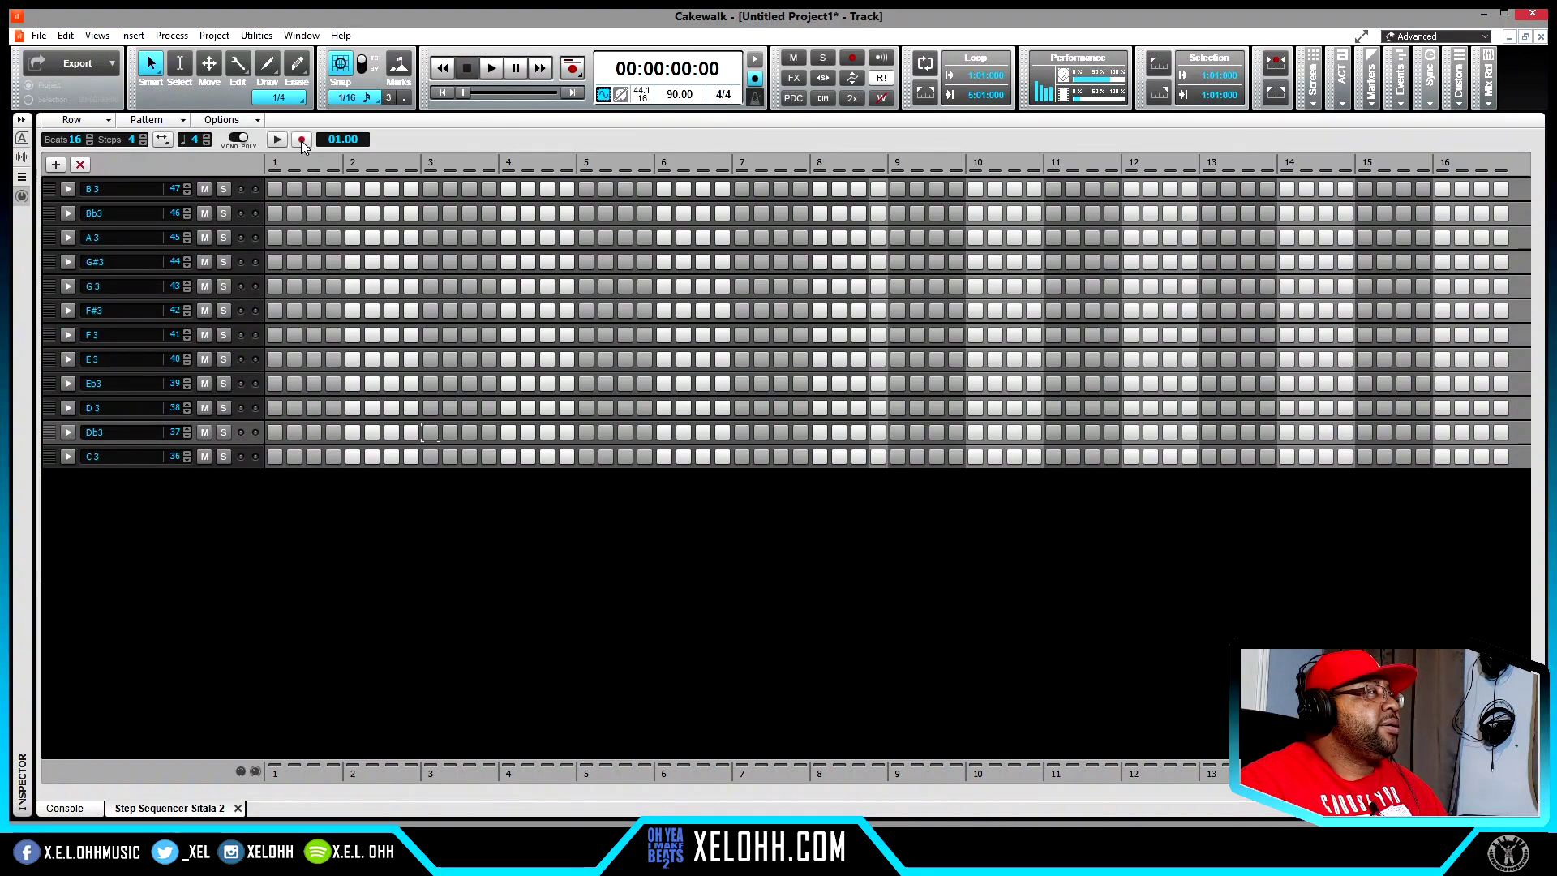
Step: Try step recording hits into the first six steps across the C3 and Db3 rows, and clear them all
left_click(301, 141)
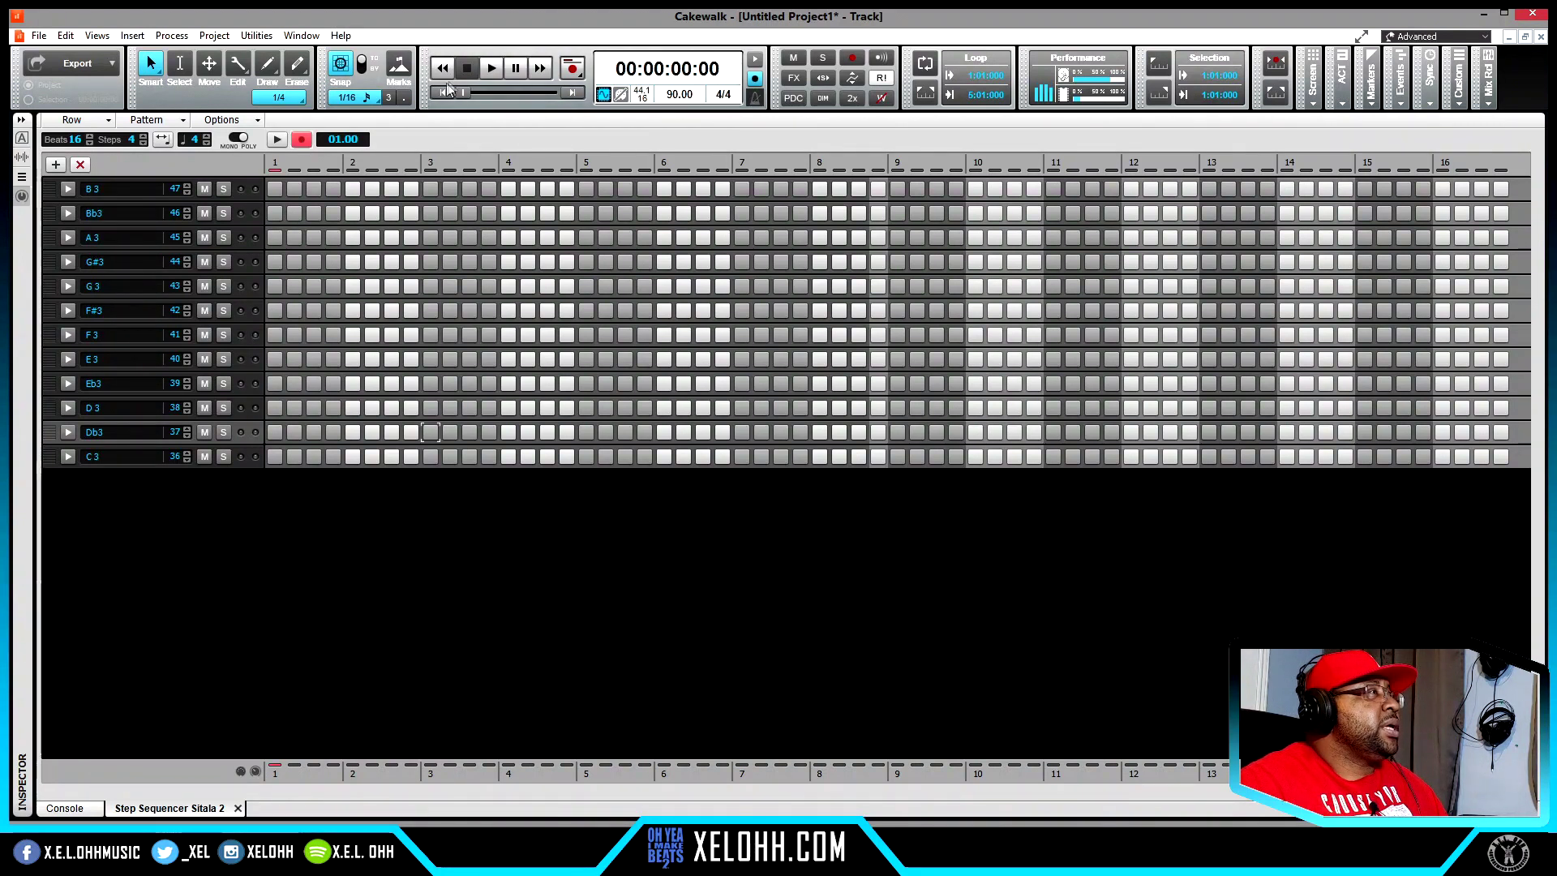
left_click(492, 69)
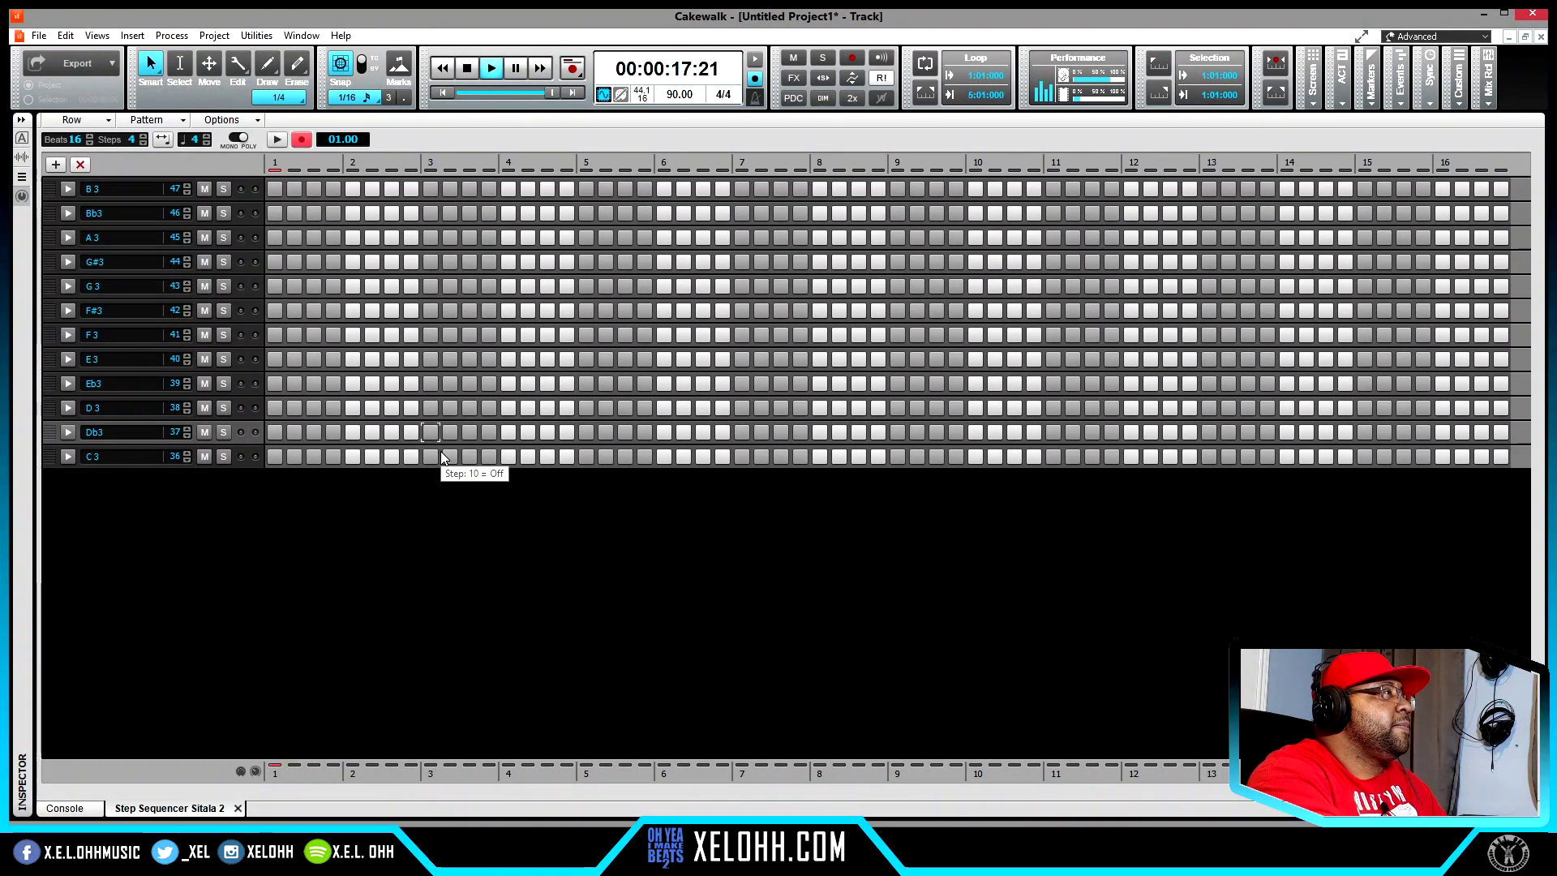
key("space")
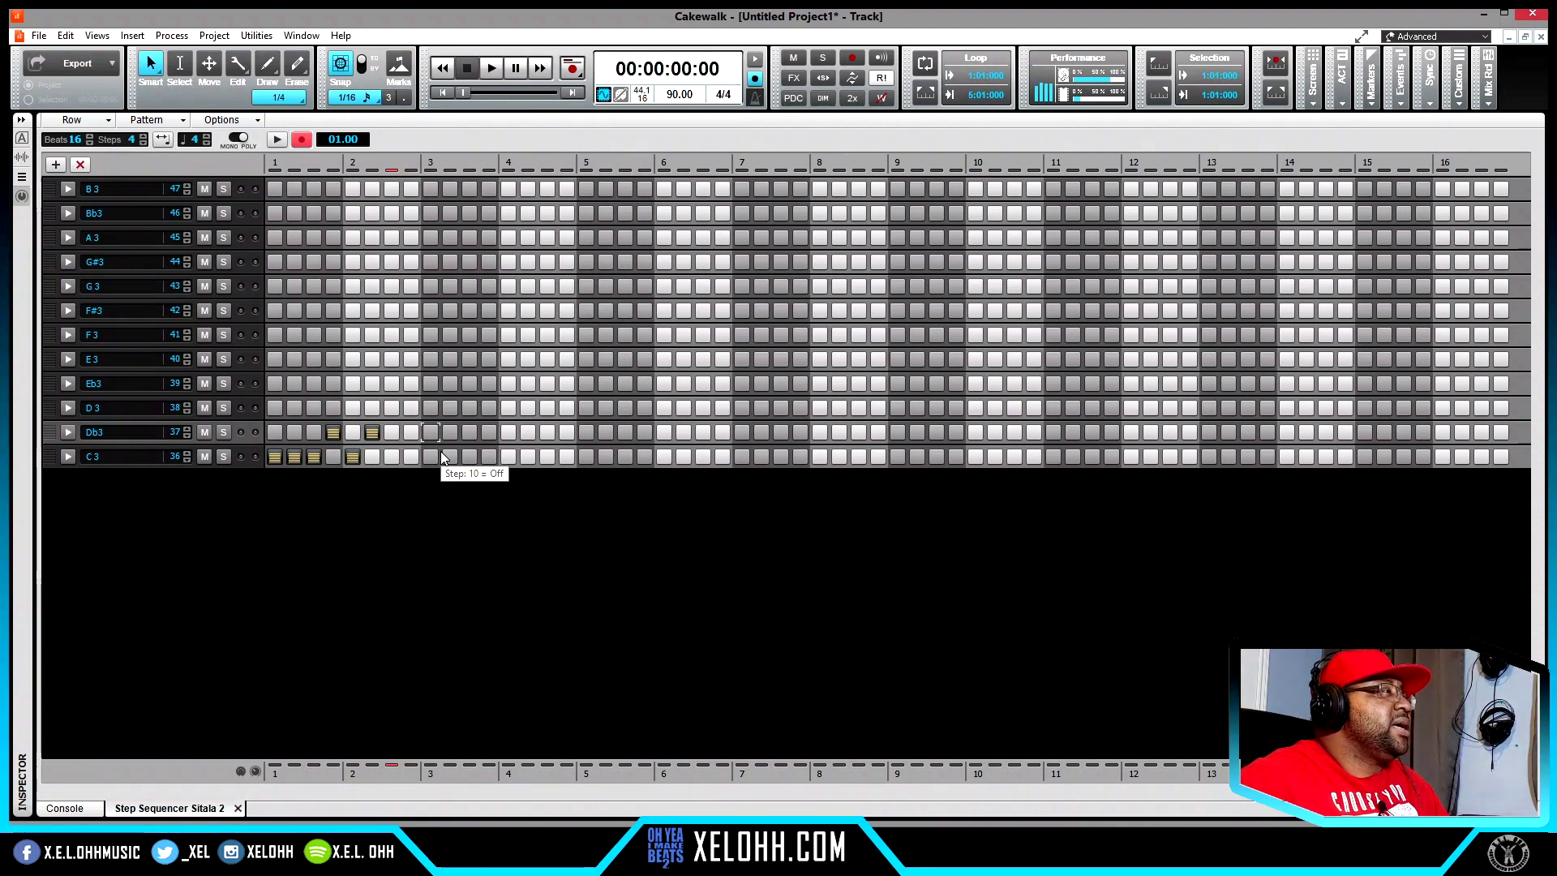
mouse_move(372, 434)
left_mouse_down()
mouse_move(314, 432)
mouse_move(348, 456)
mouse_move(307, 462)
left_mouse_up()
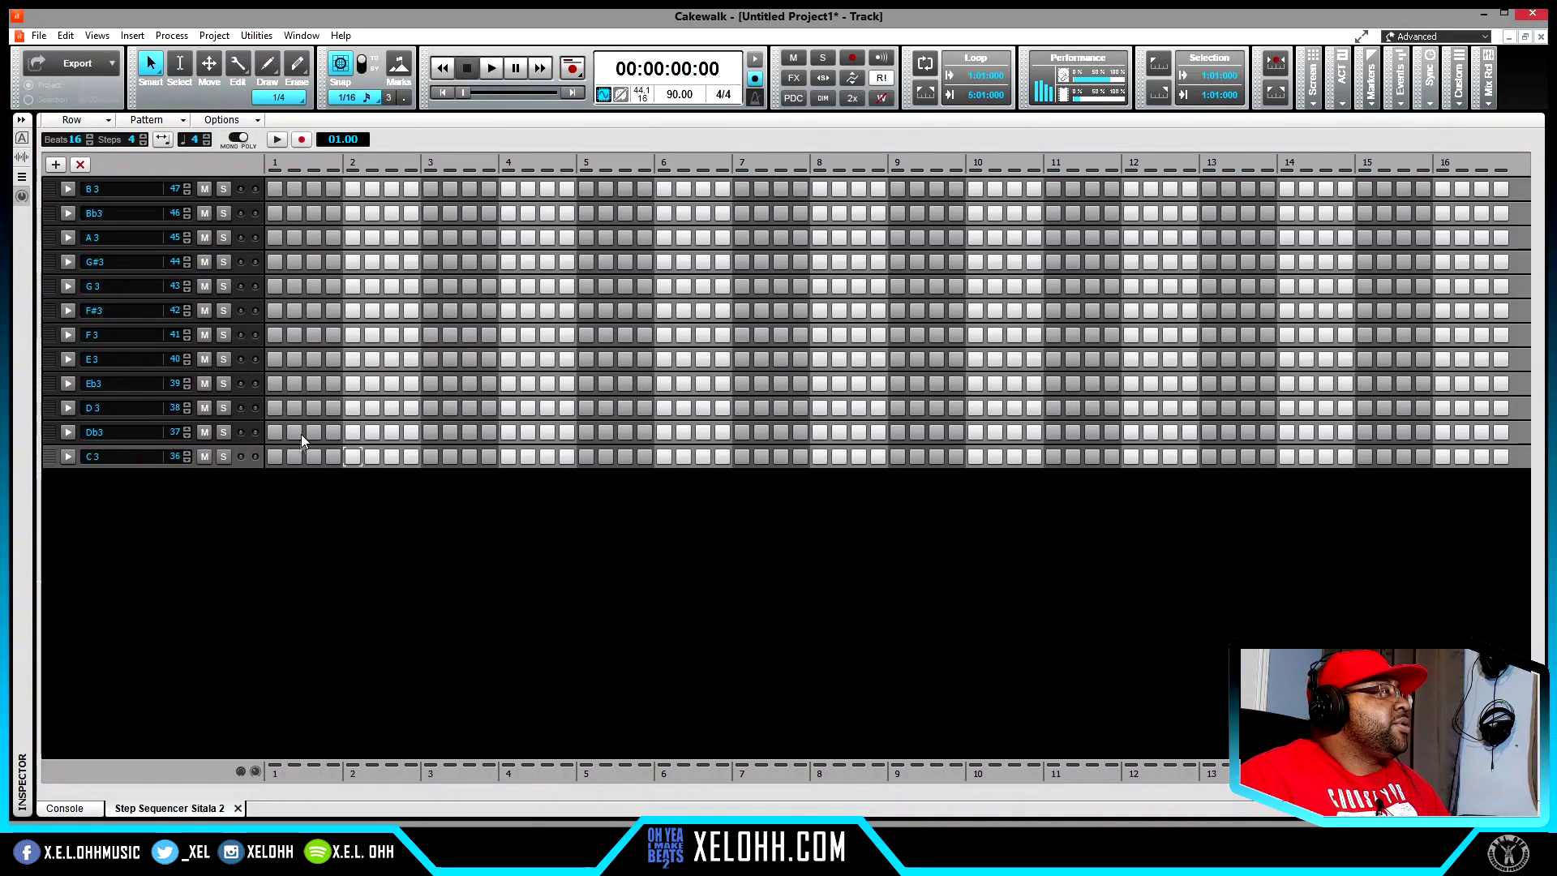
Step: Turn on steps 1, 3, 11, 19, 27, 33, 35, 43, 51 and 59 in the C3 row
left_click(275, 456)
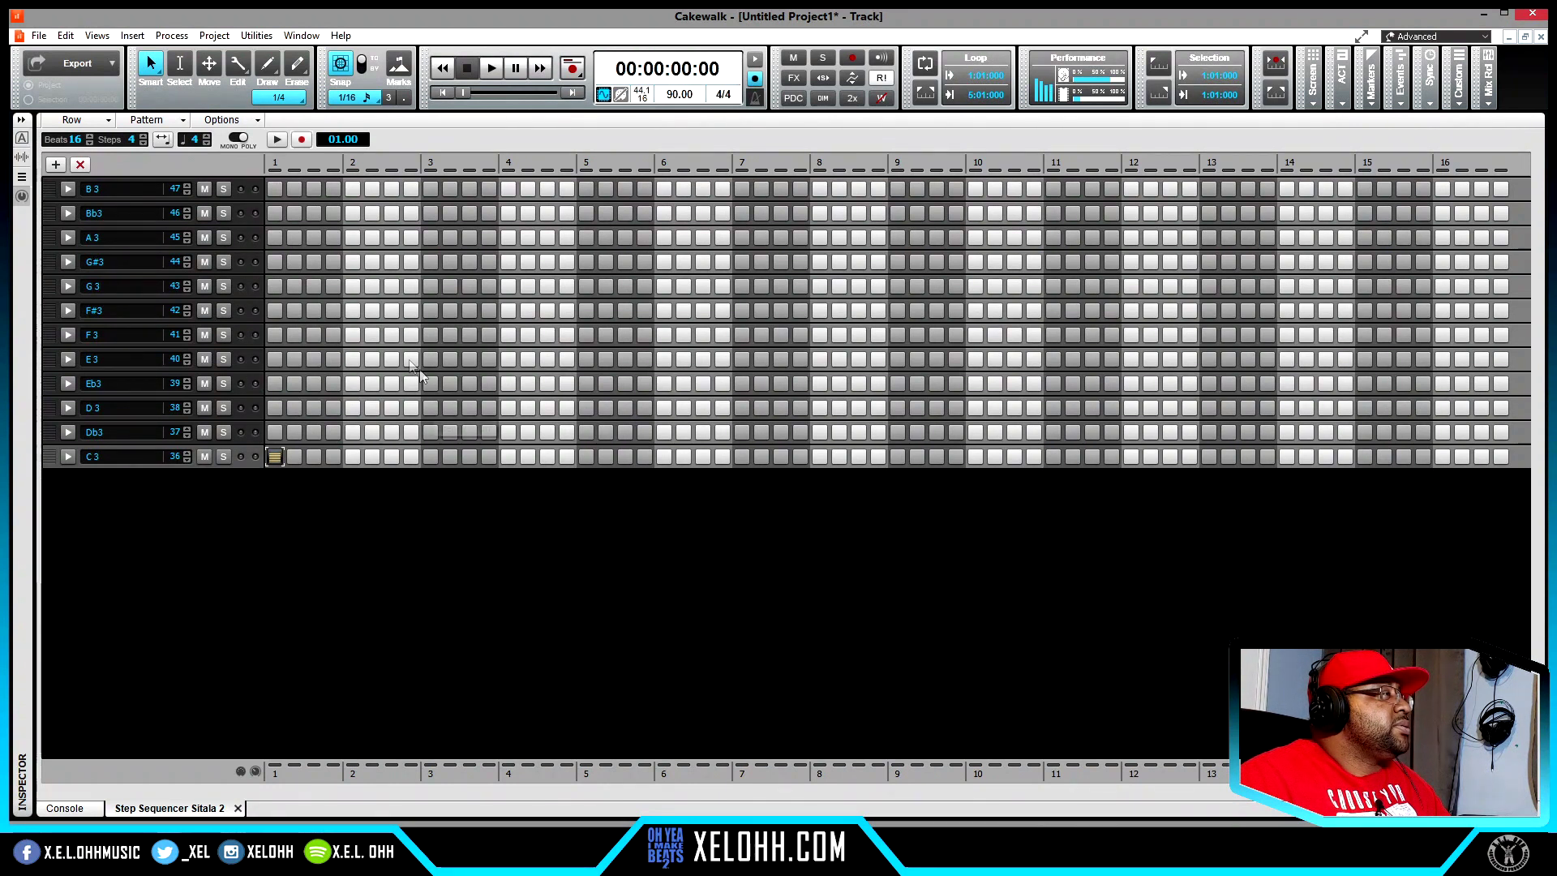
left_click(314, 456)
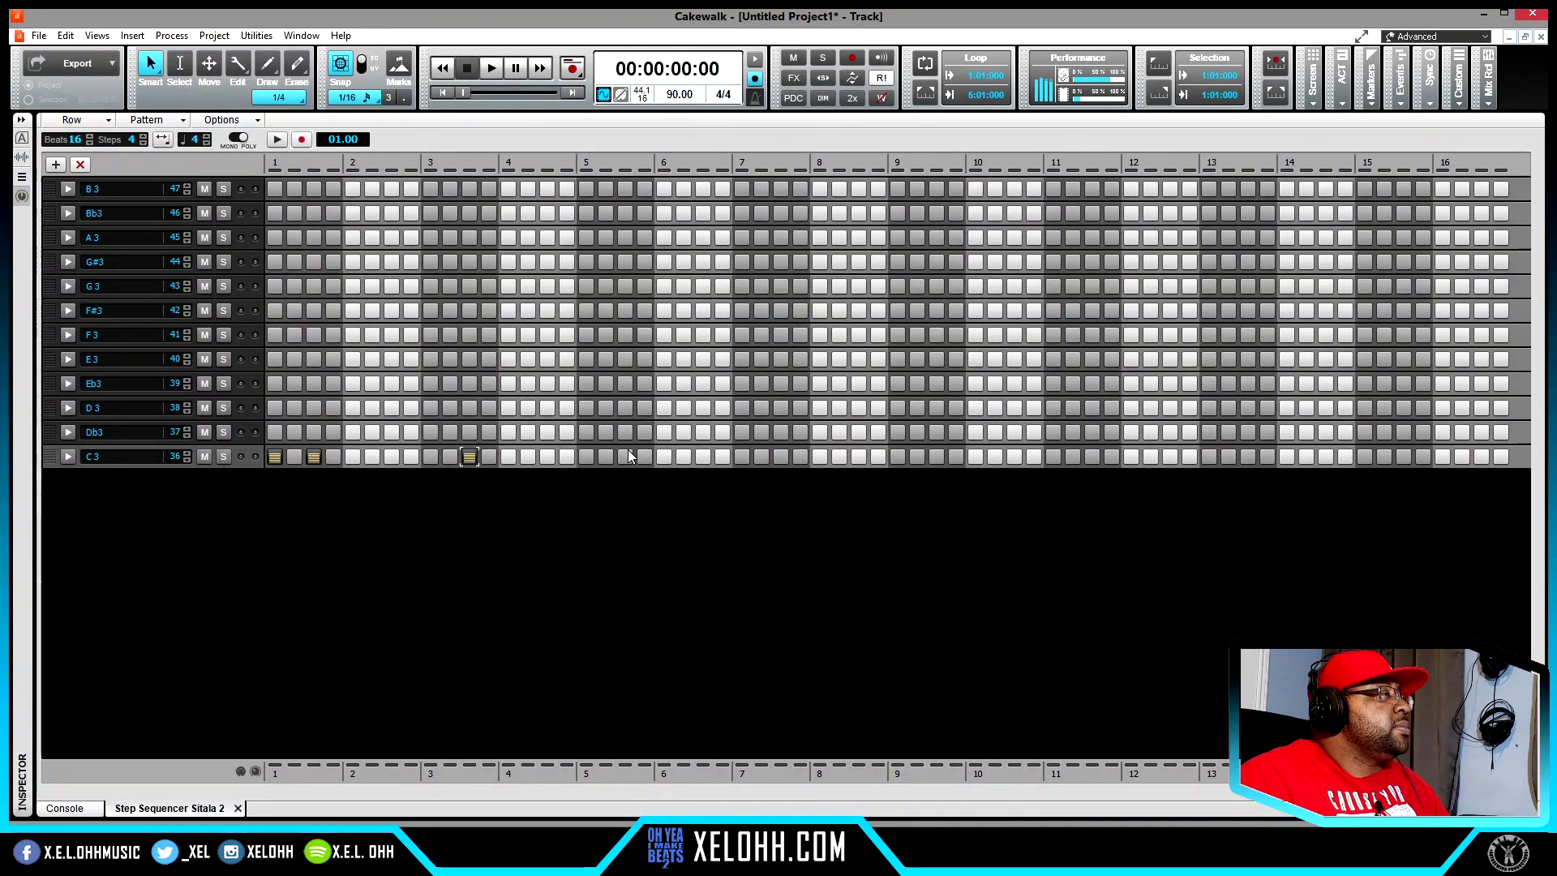
left_click(781, 456)
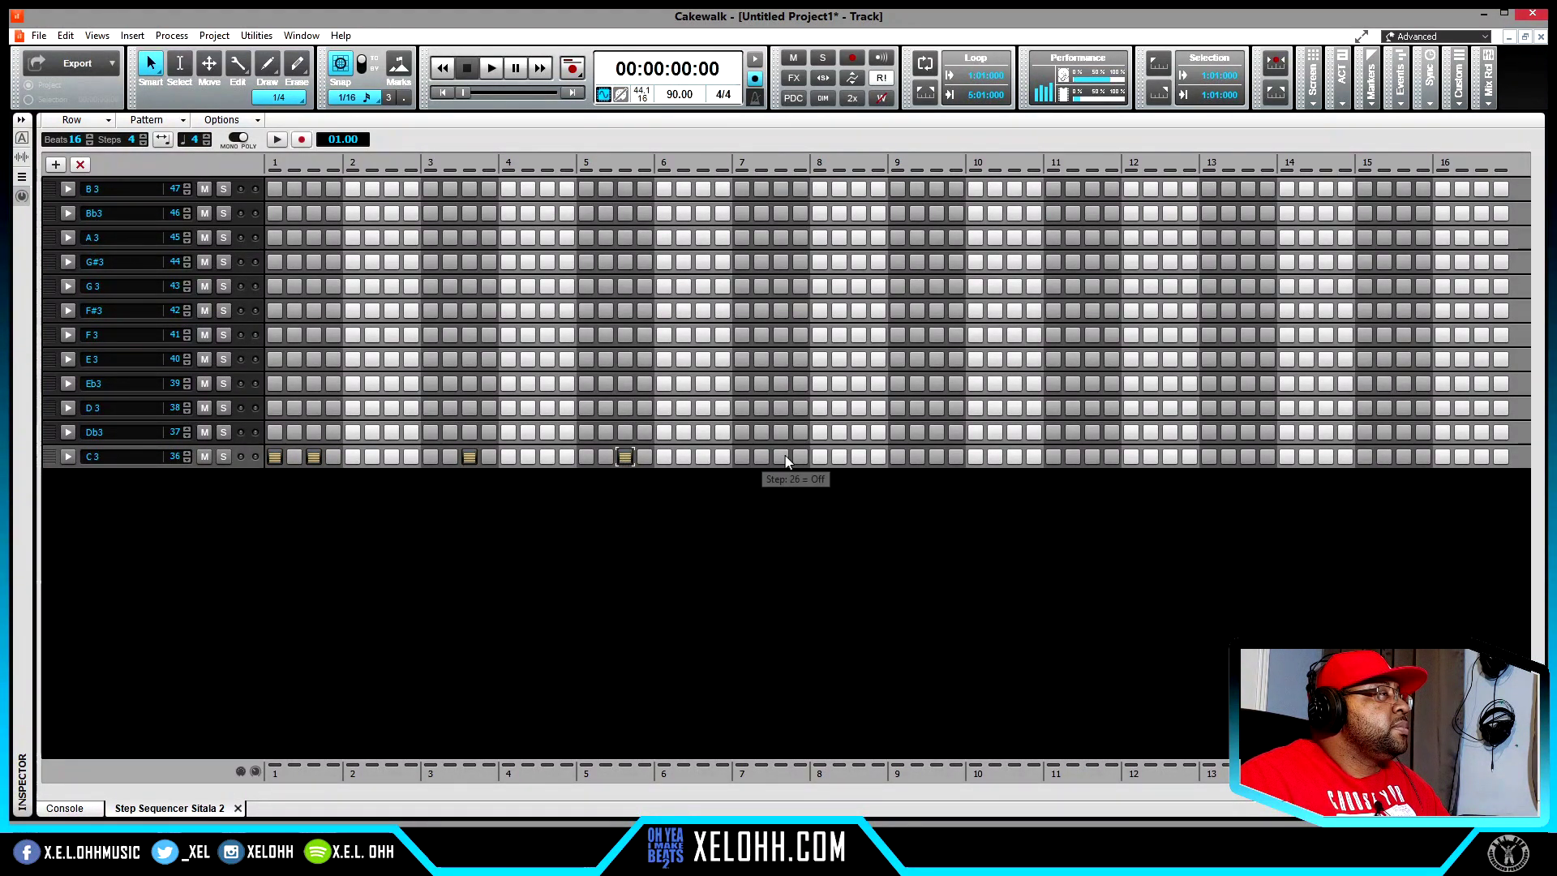
left_click(899, 456)
left_click(937, 459)
left_click(1091, 458)
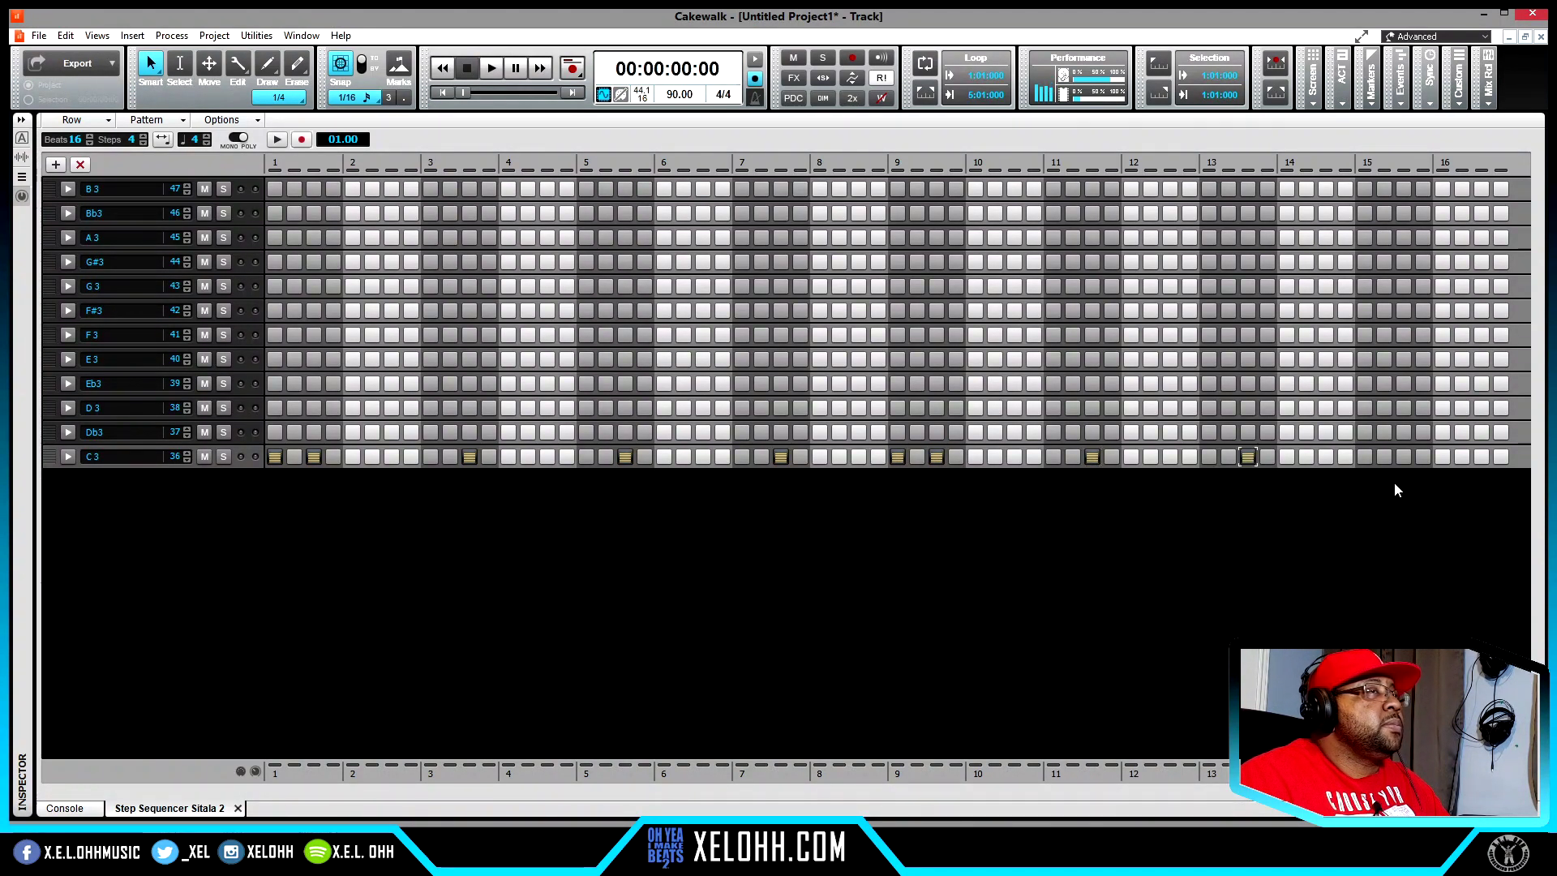
left_click(1404, 457)
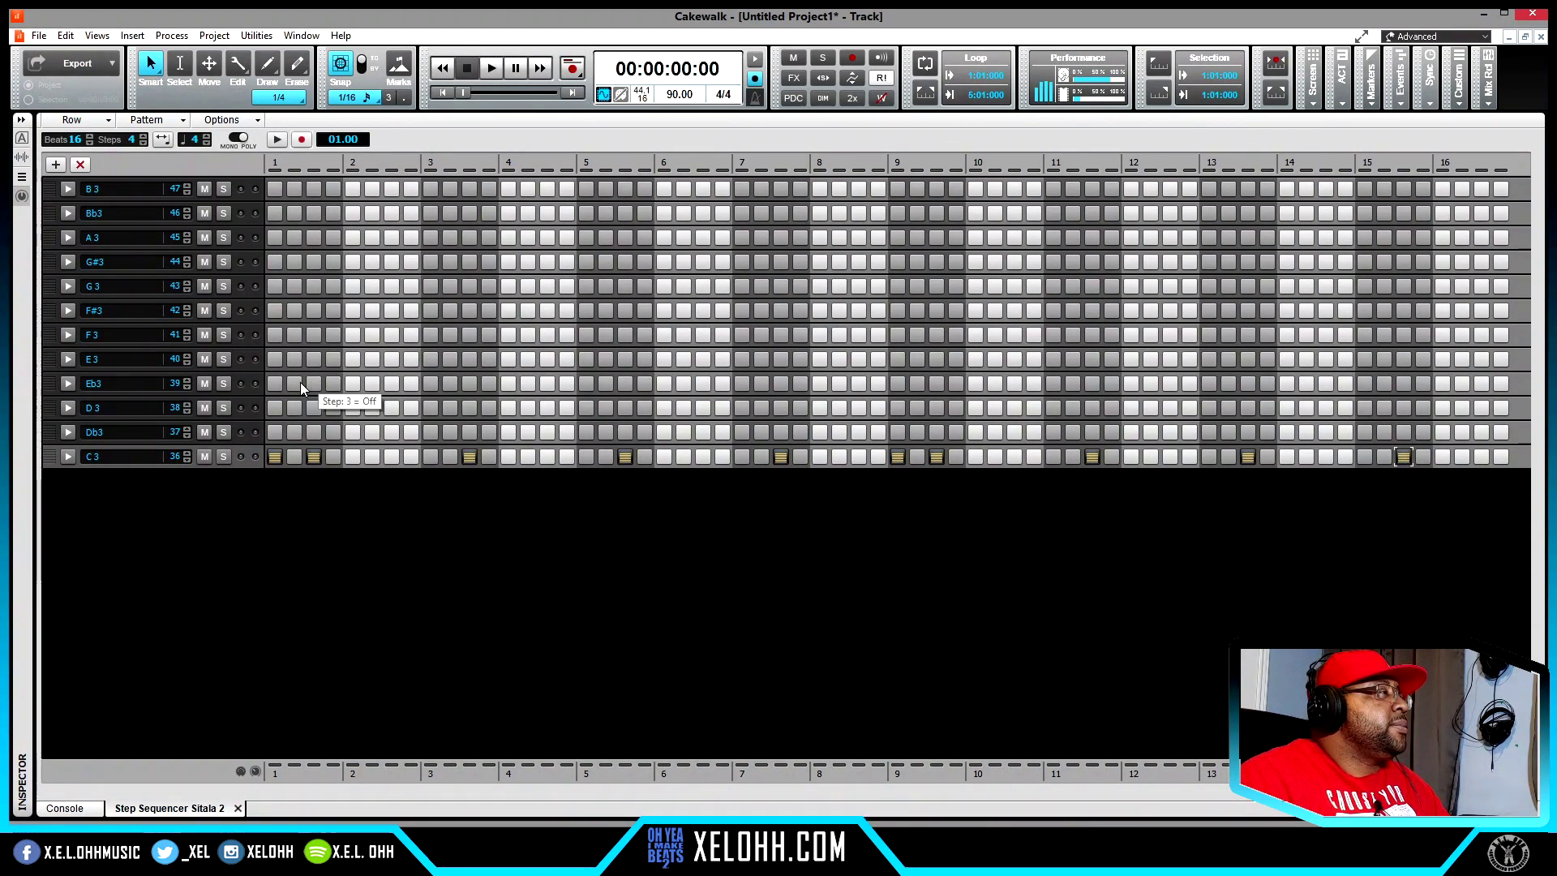
Step: Turn on the first step of every even-numbered beat from 2 to 16 in the Db3 row
left_click(354, 431)
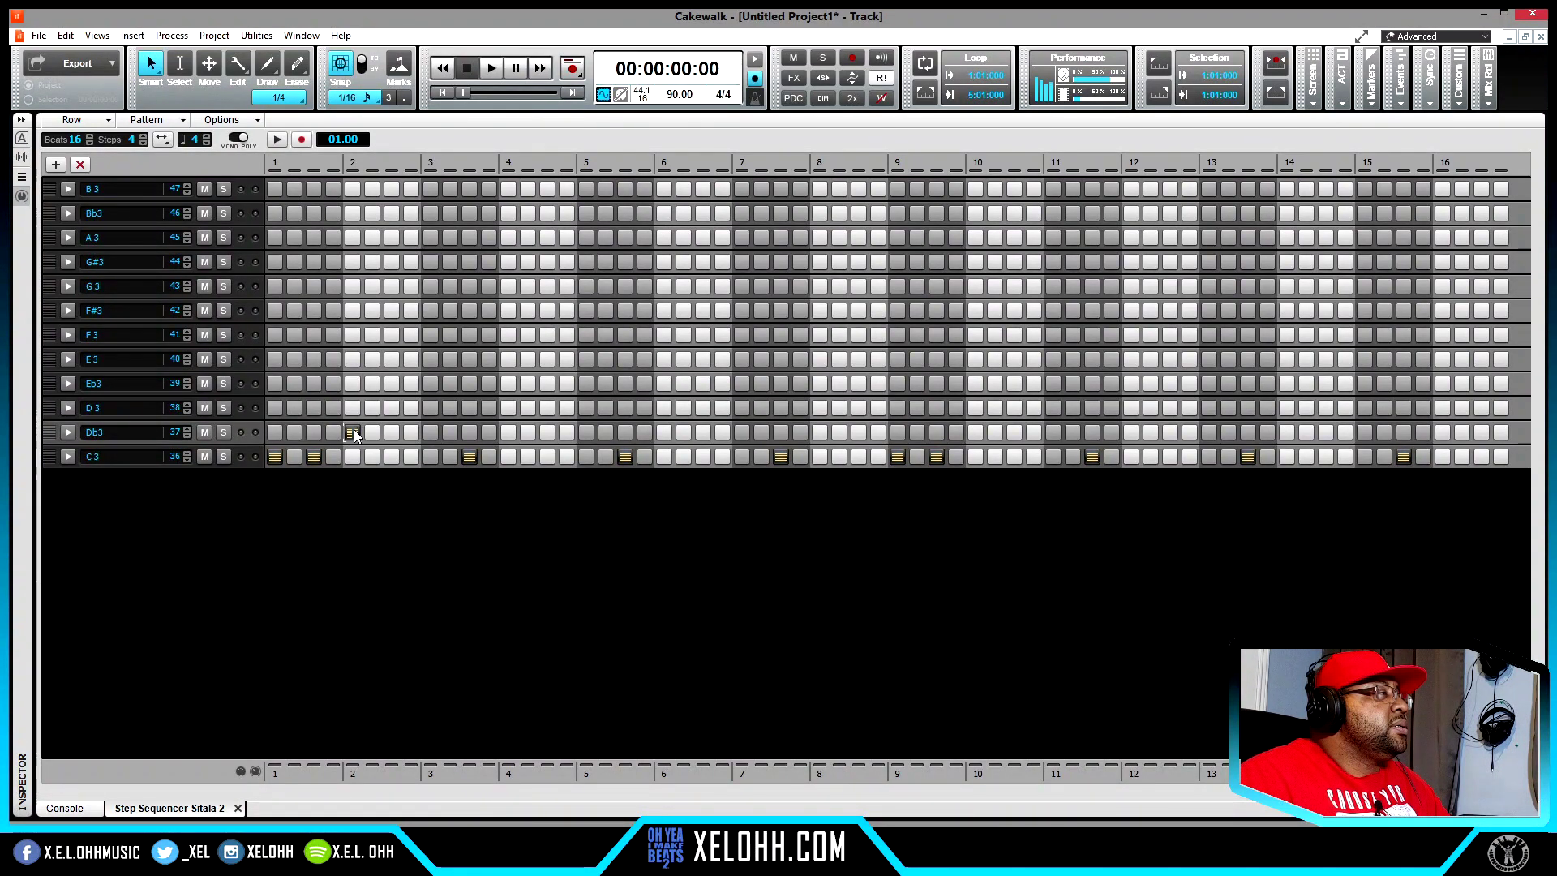
left_click(509, 431)
left_click(664, 431)
left_click(819, 432)
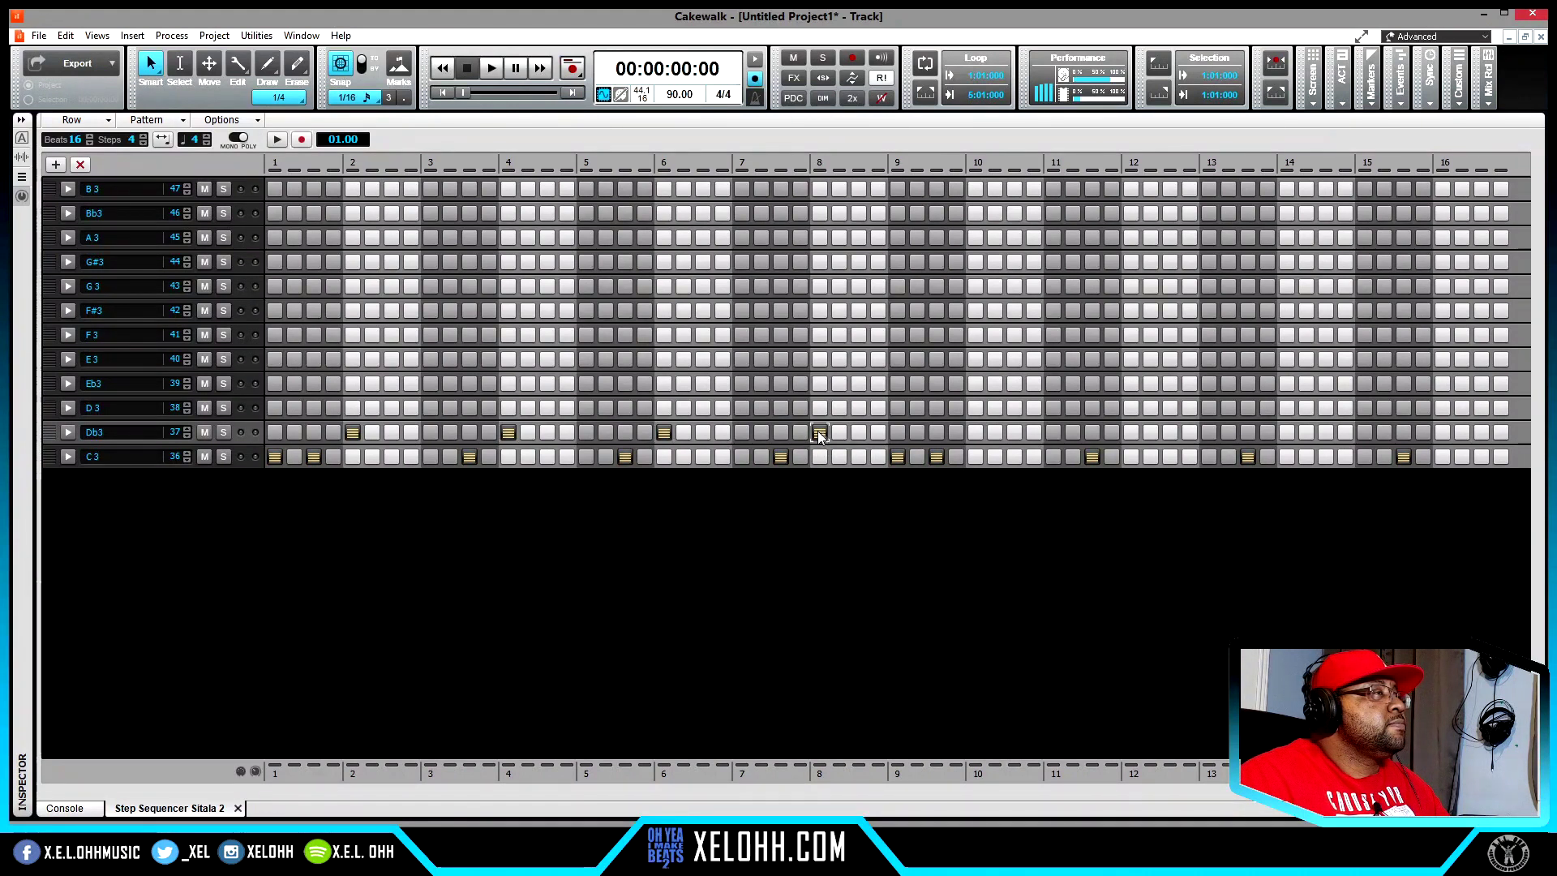
left_click(975, 431)
left_click(1130, 431)
left_click(1288, 432)
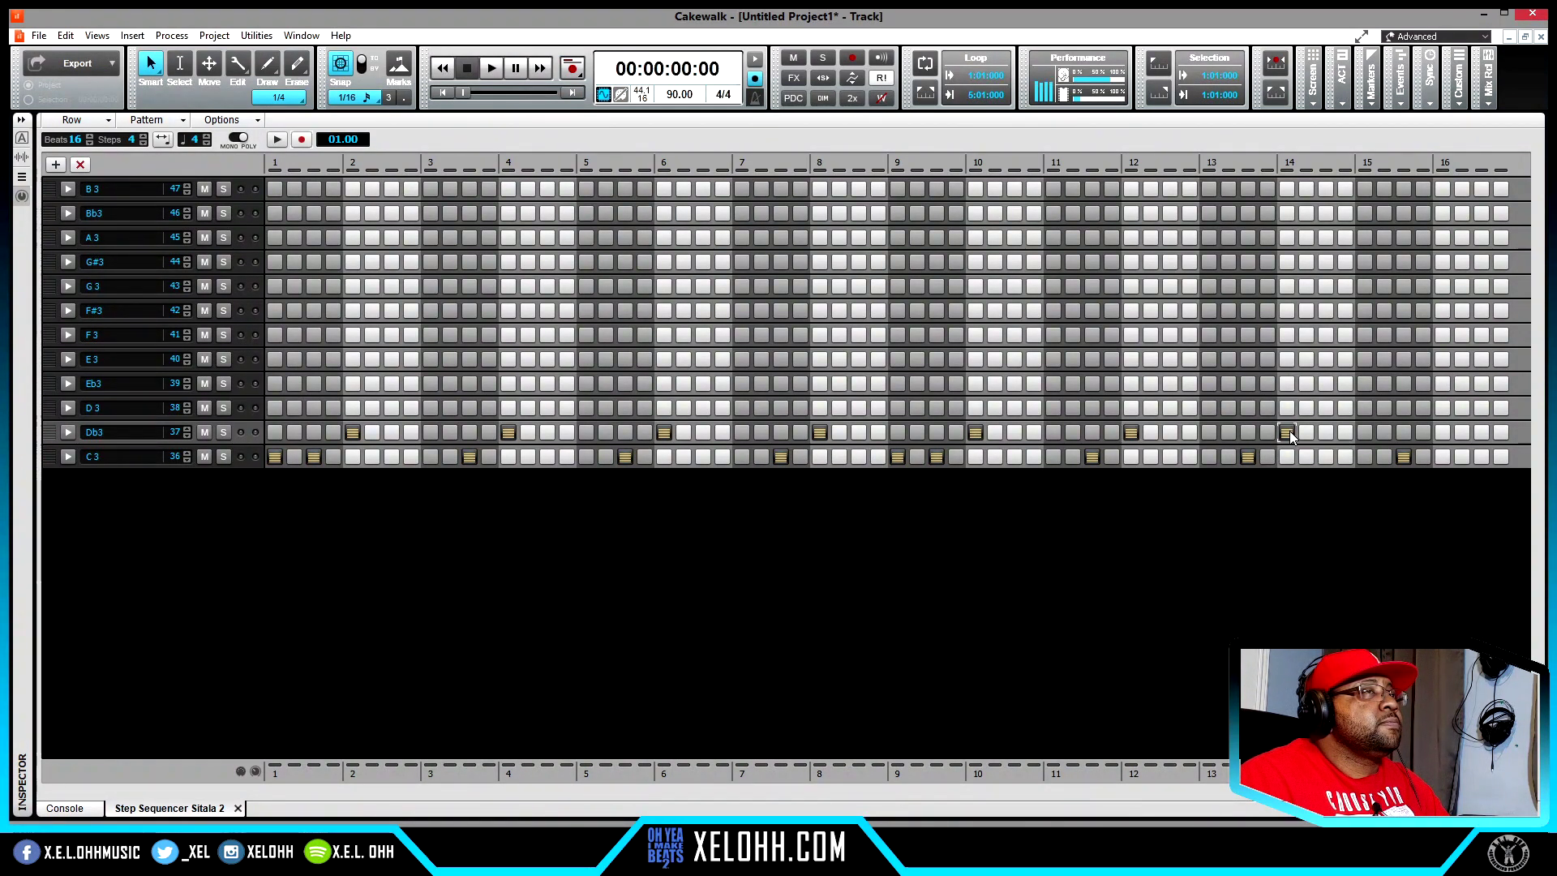
left_click(1444, 433)
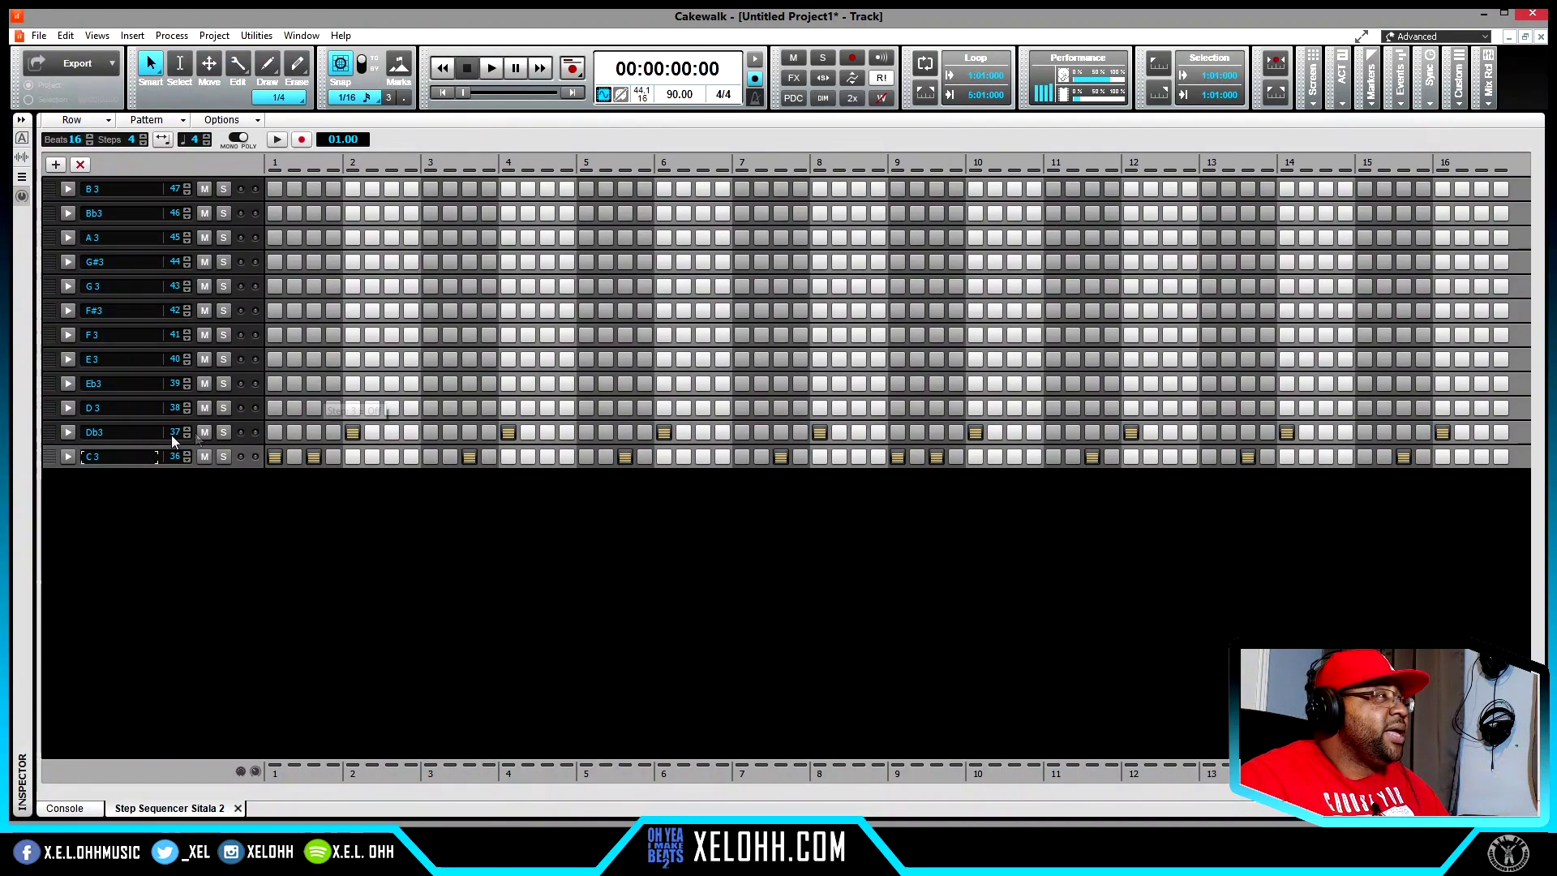
Step: Expand the C3 row's controls, set its Flam to 25.5, and view the available MIDI event types
left_click(67, 455)
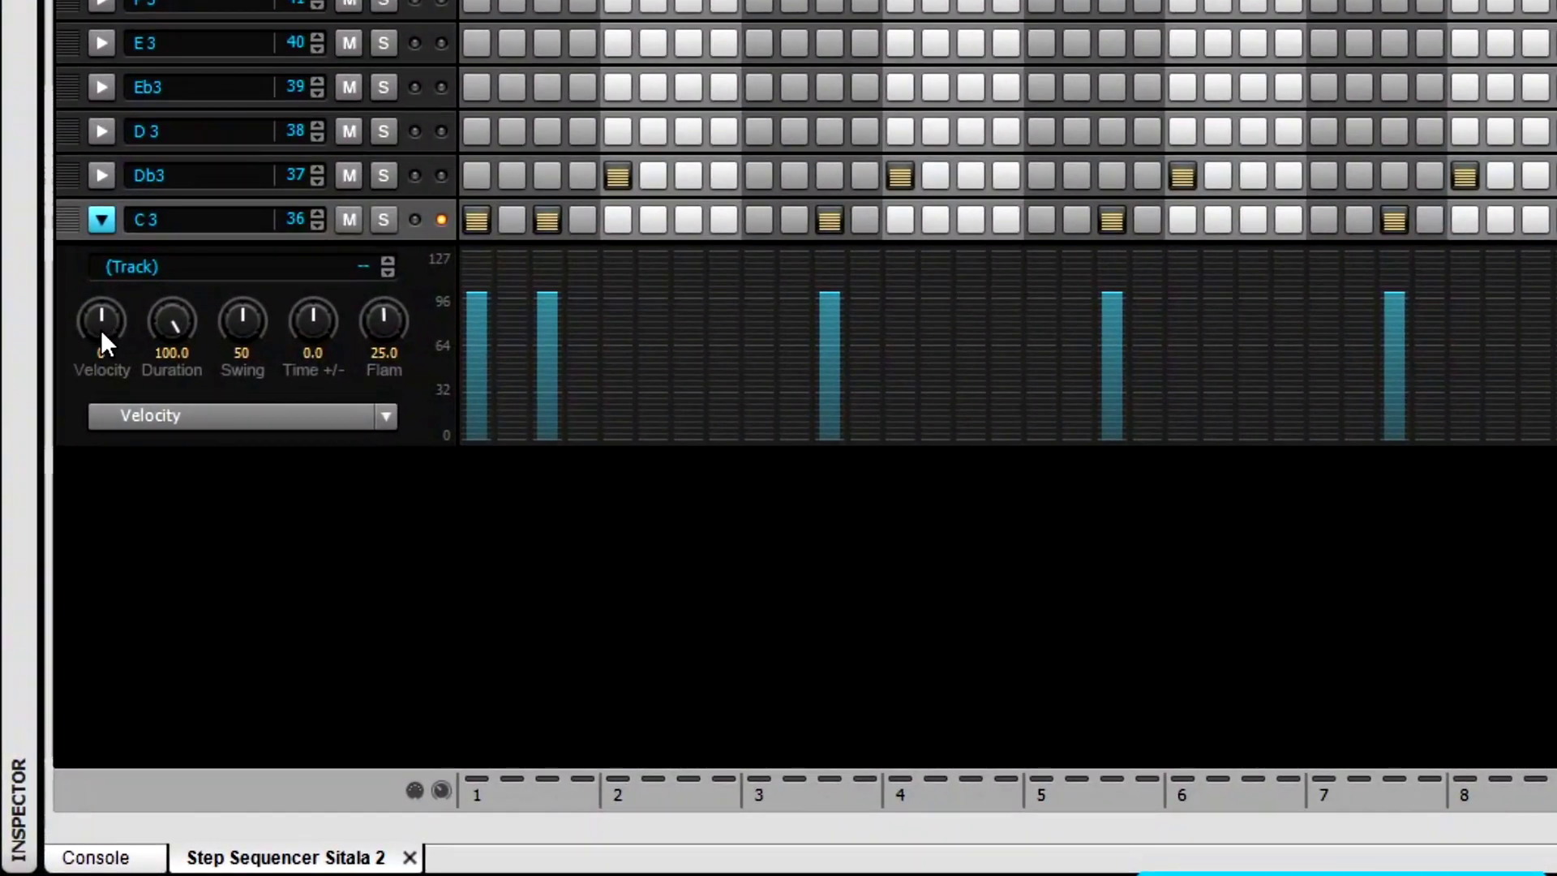
mouse_move(177, 312)
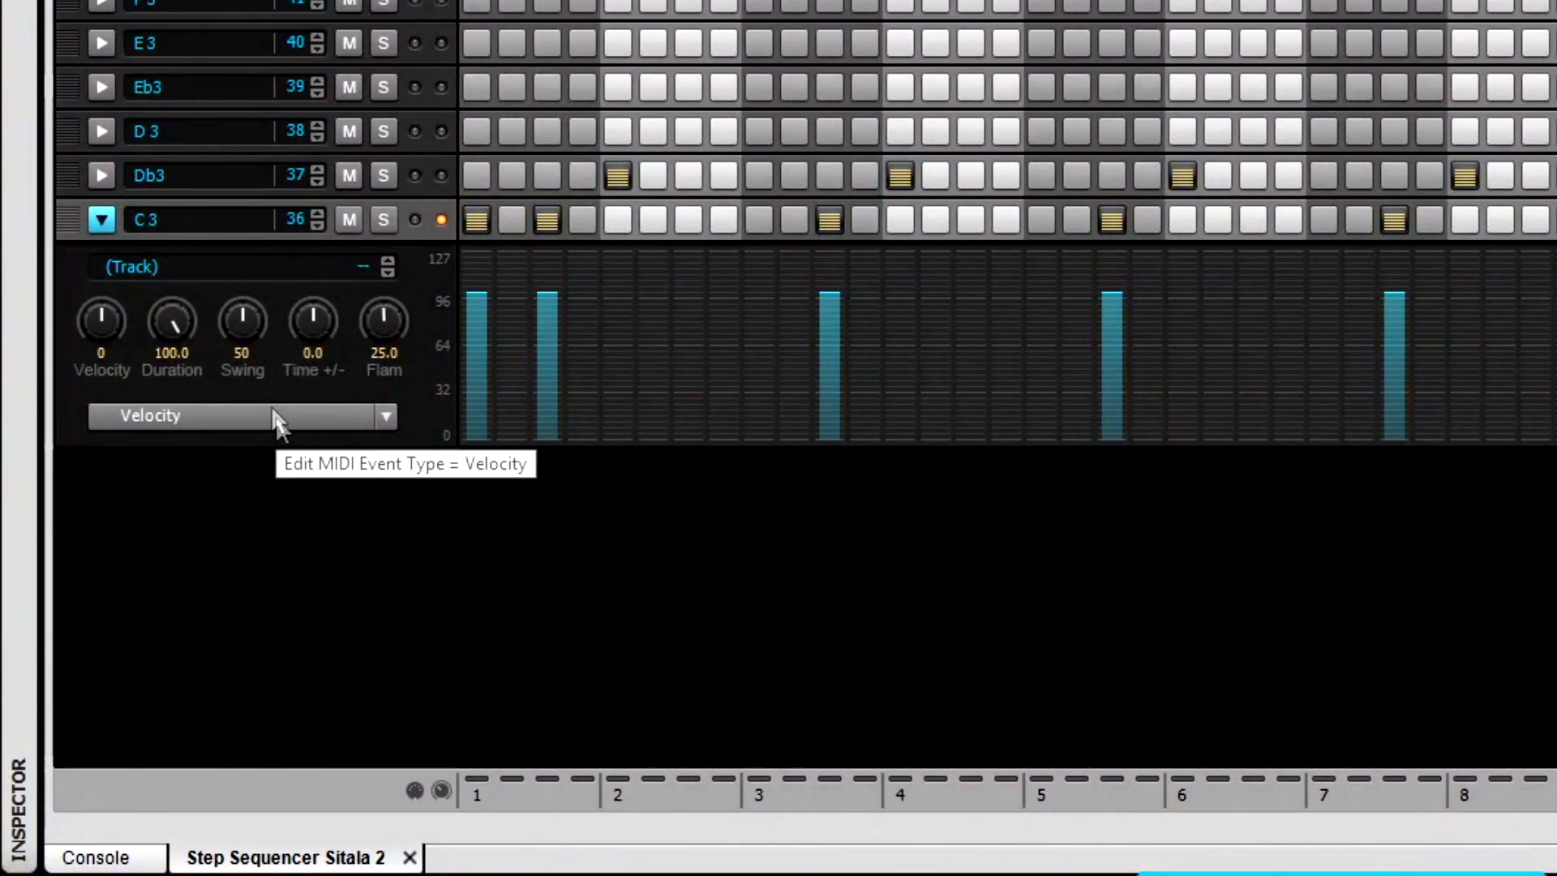
mouse_move(252, 326)
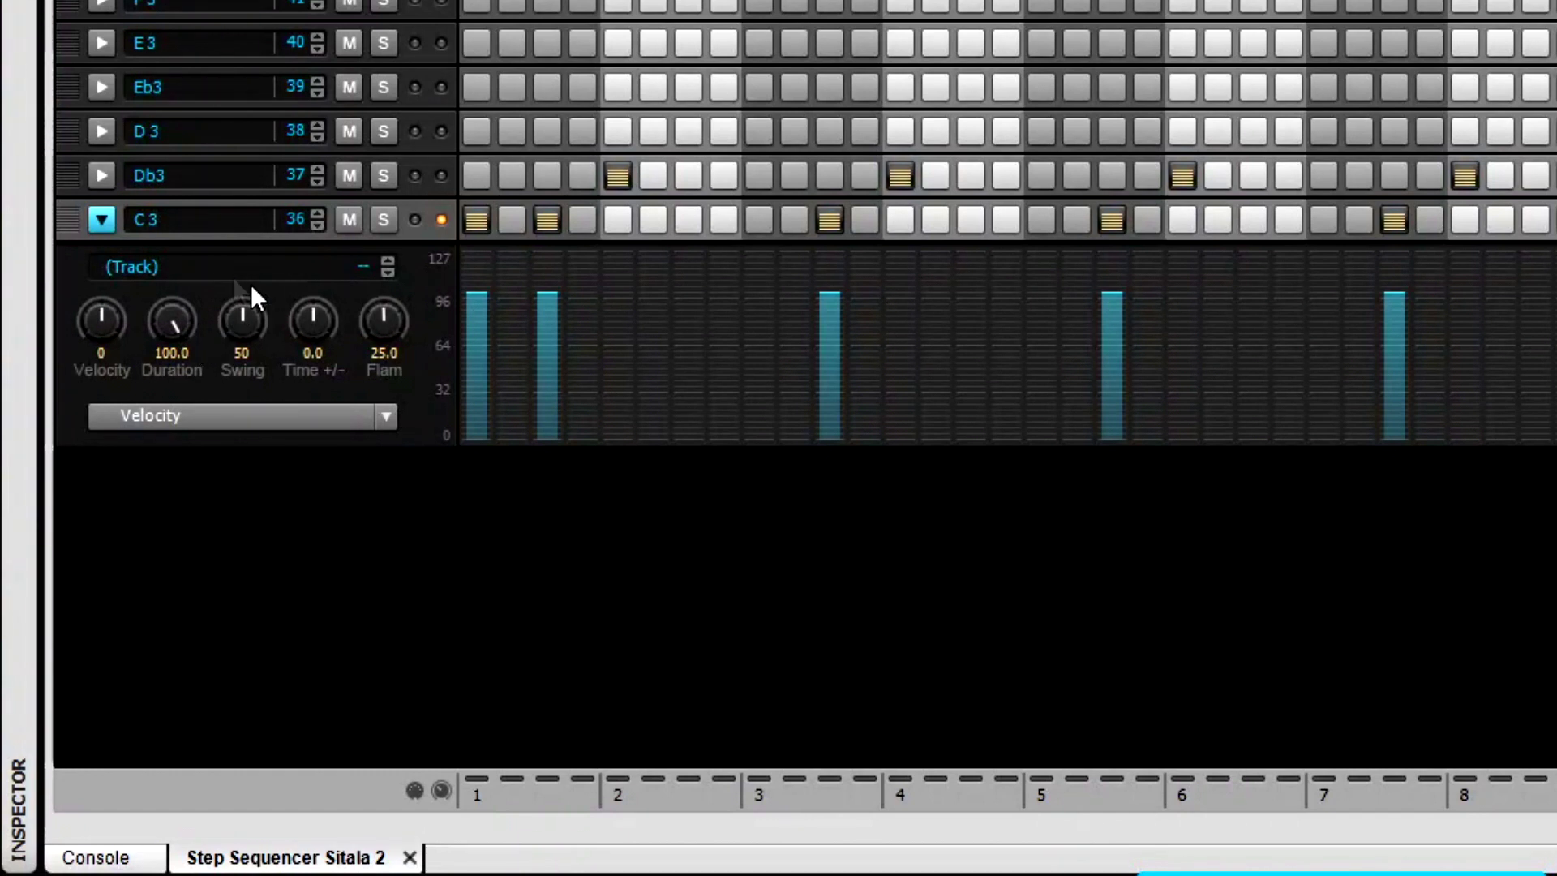
mouse_move(311, 323)
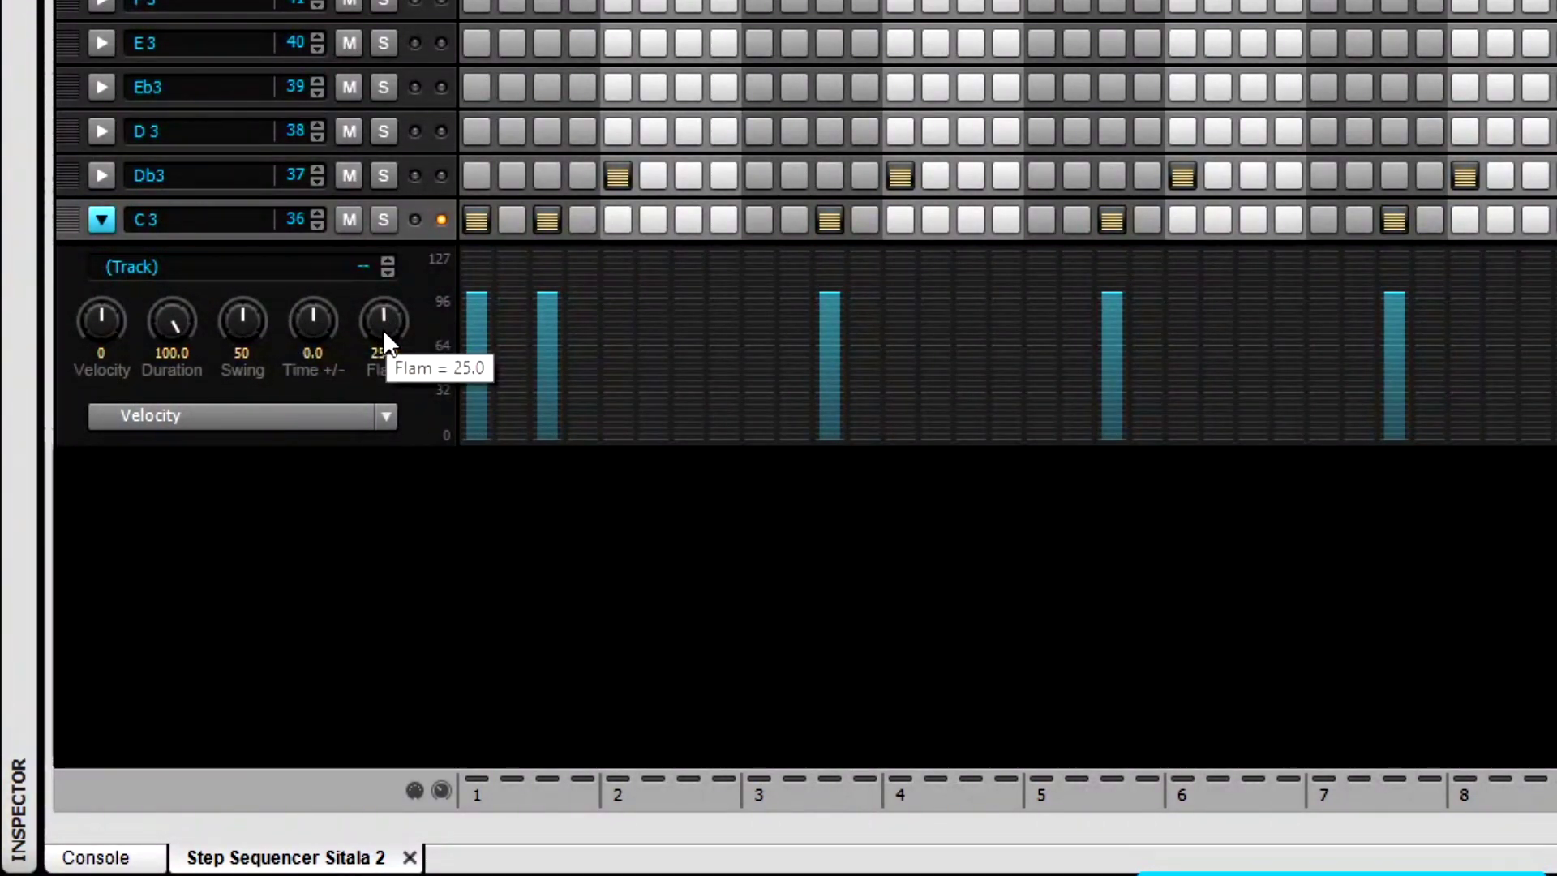
mouse_move(384, 323)
left_mouse_down()
mouse_move(384, 300)
mouse_move(384, 324)
left_mouse_up()
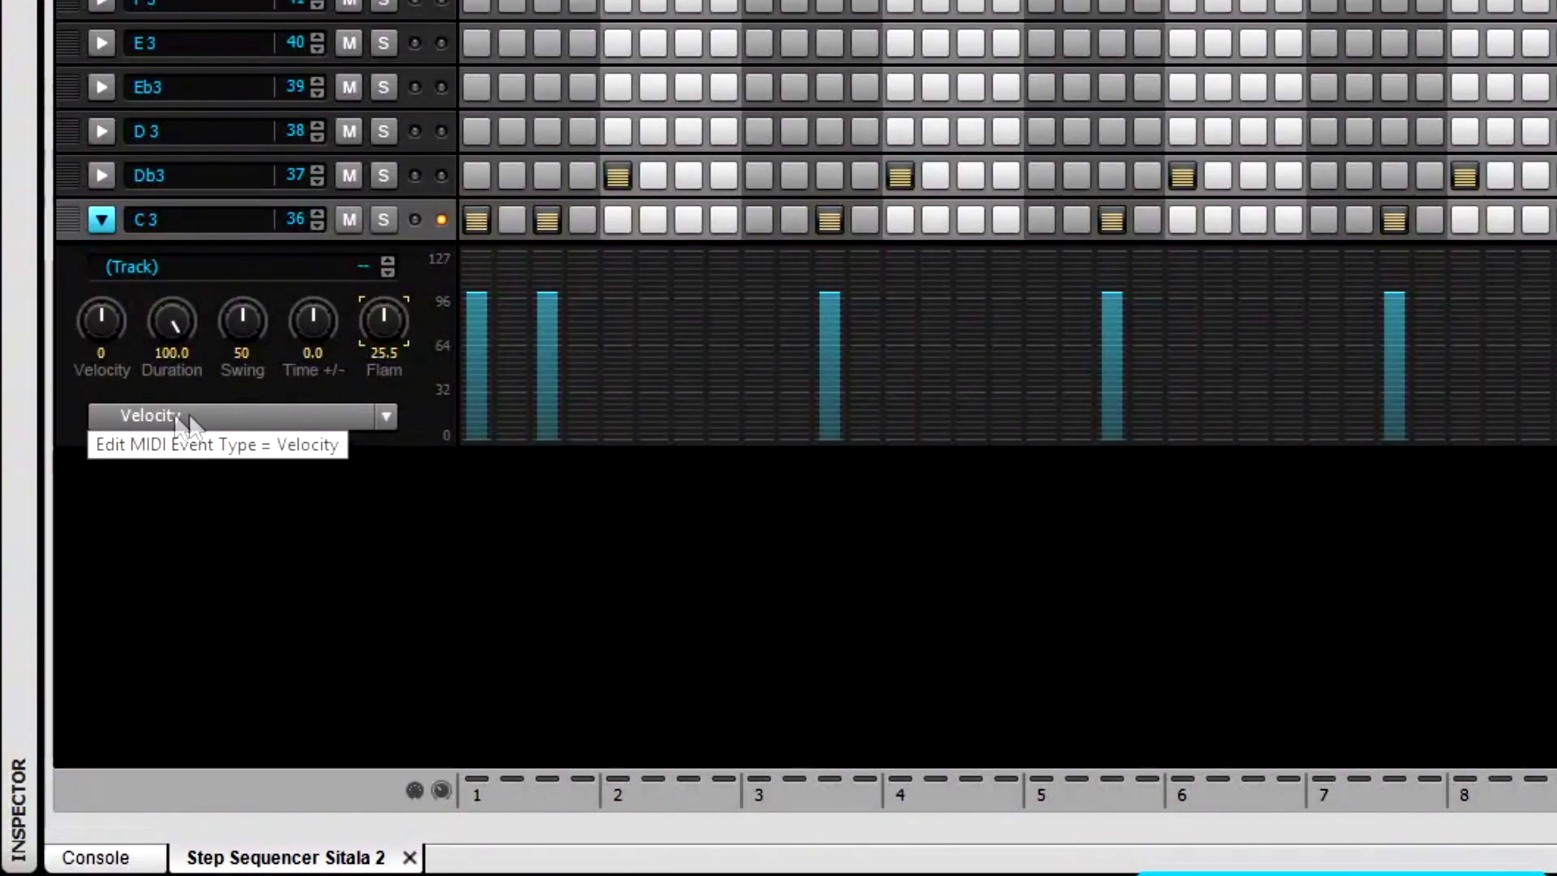
left_click(387, 416)
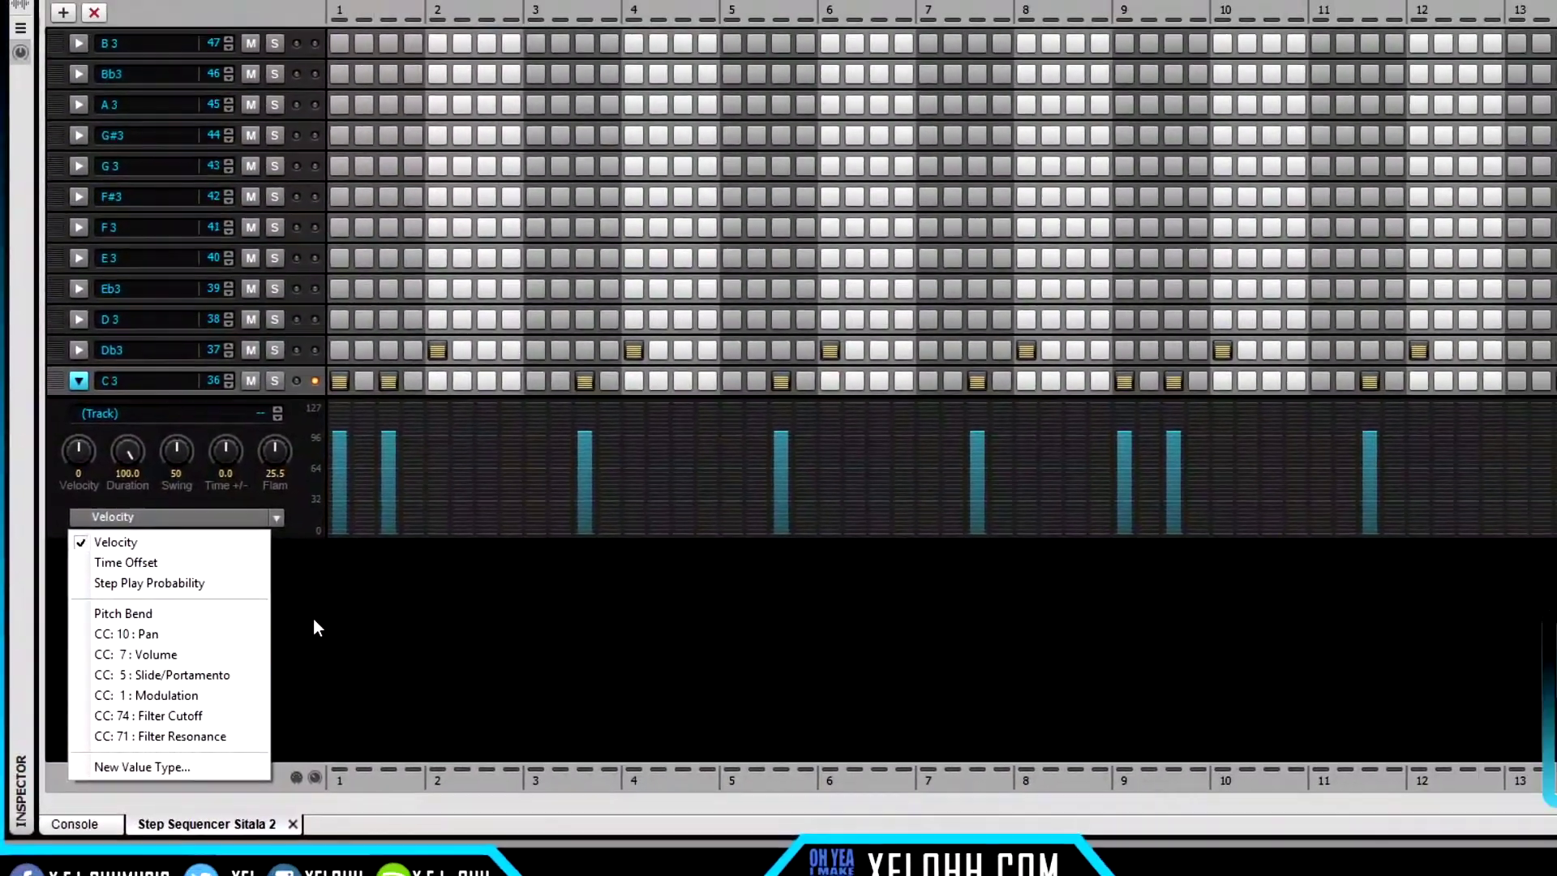
left_click(308, 624)
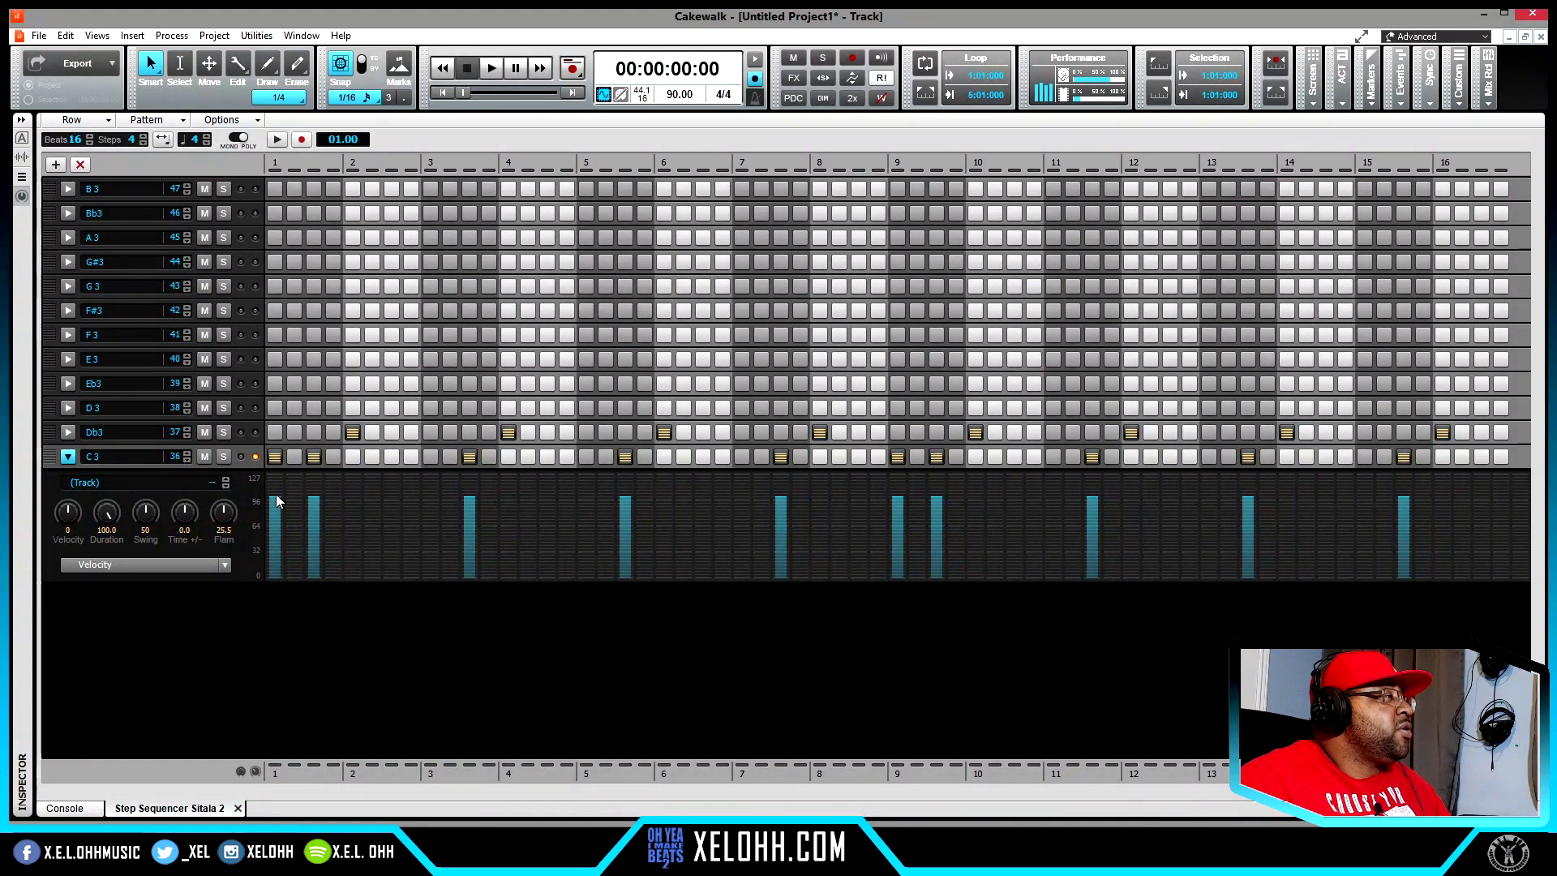
Step: Raise the velocity of all hits in the C3 row to 127 and collapse the row's controls
left_click(273, 474)
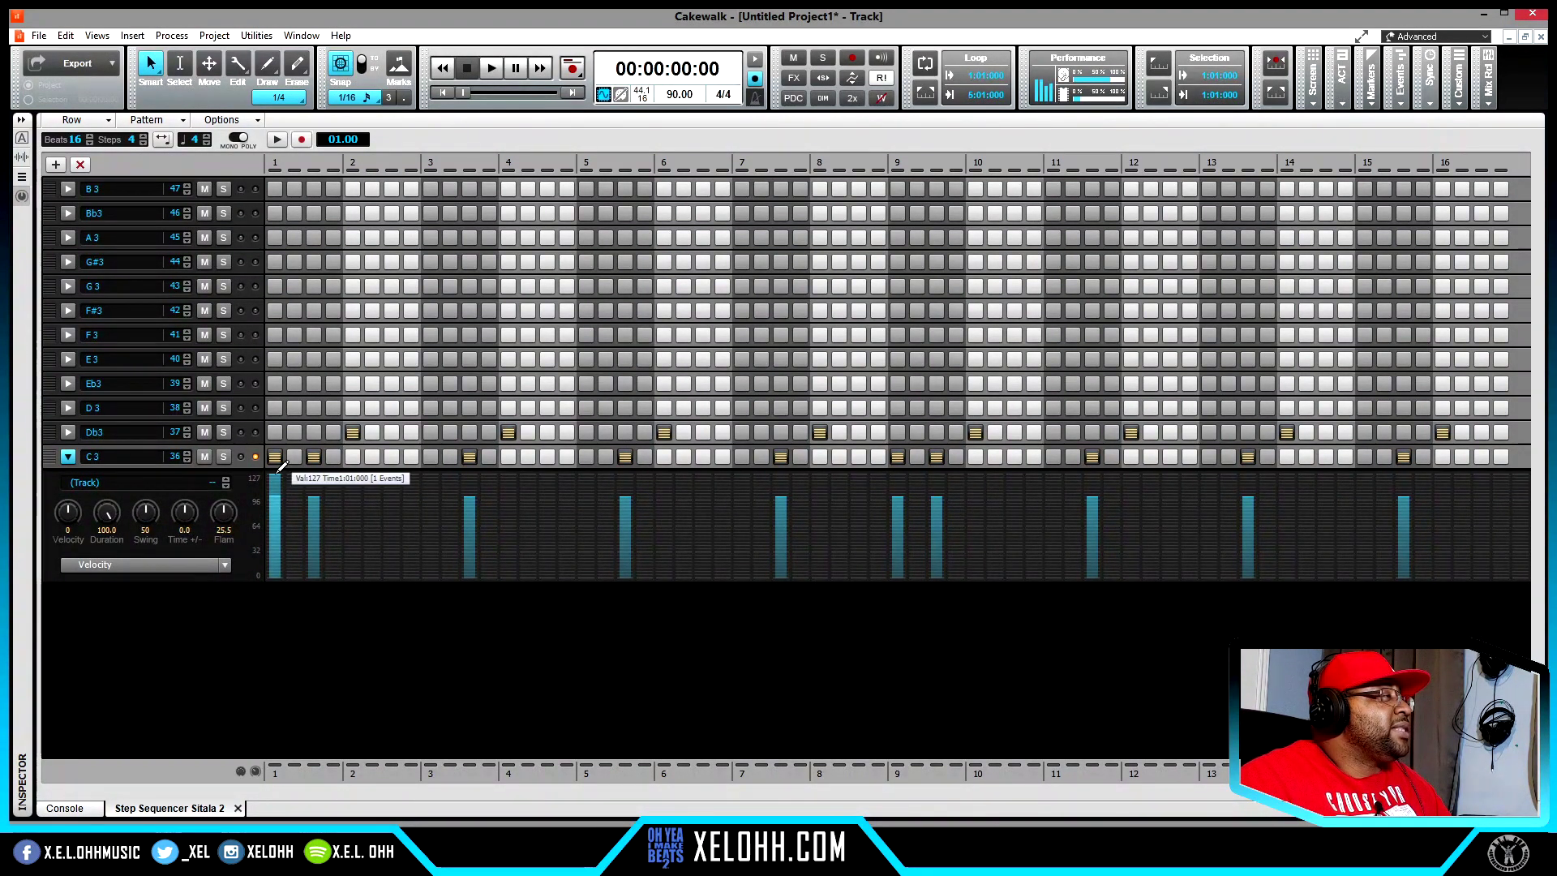
left_click_drag(314, 479, 470, 478)
left_click_drag(600, 381, 1501, 432)
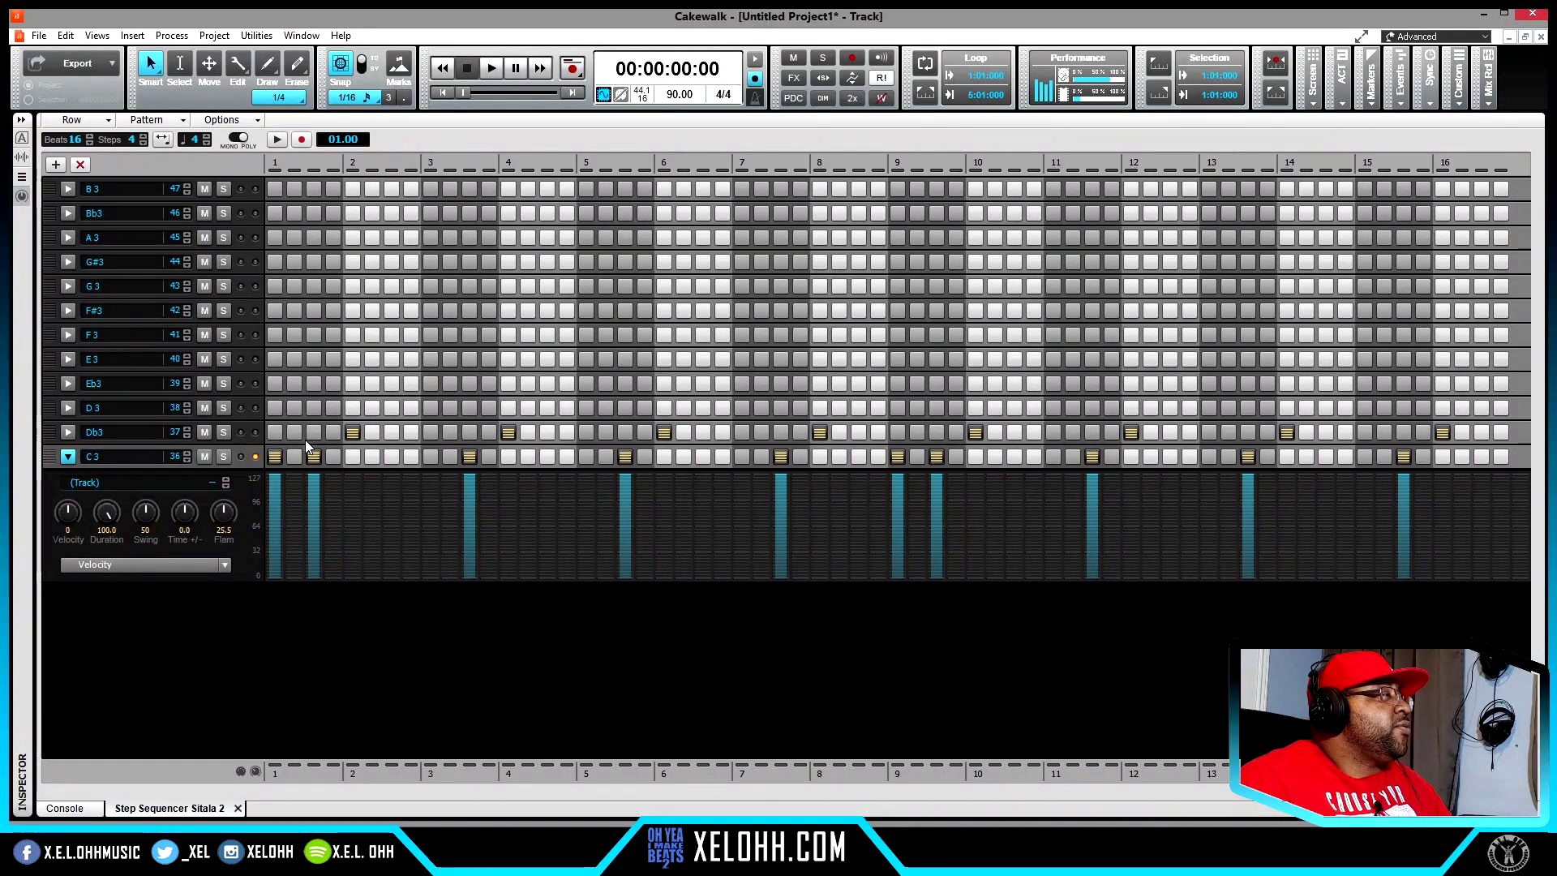
left_click(70, 456)
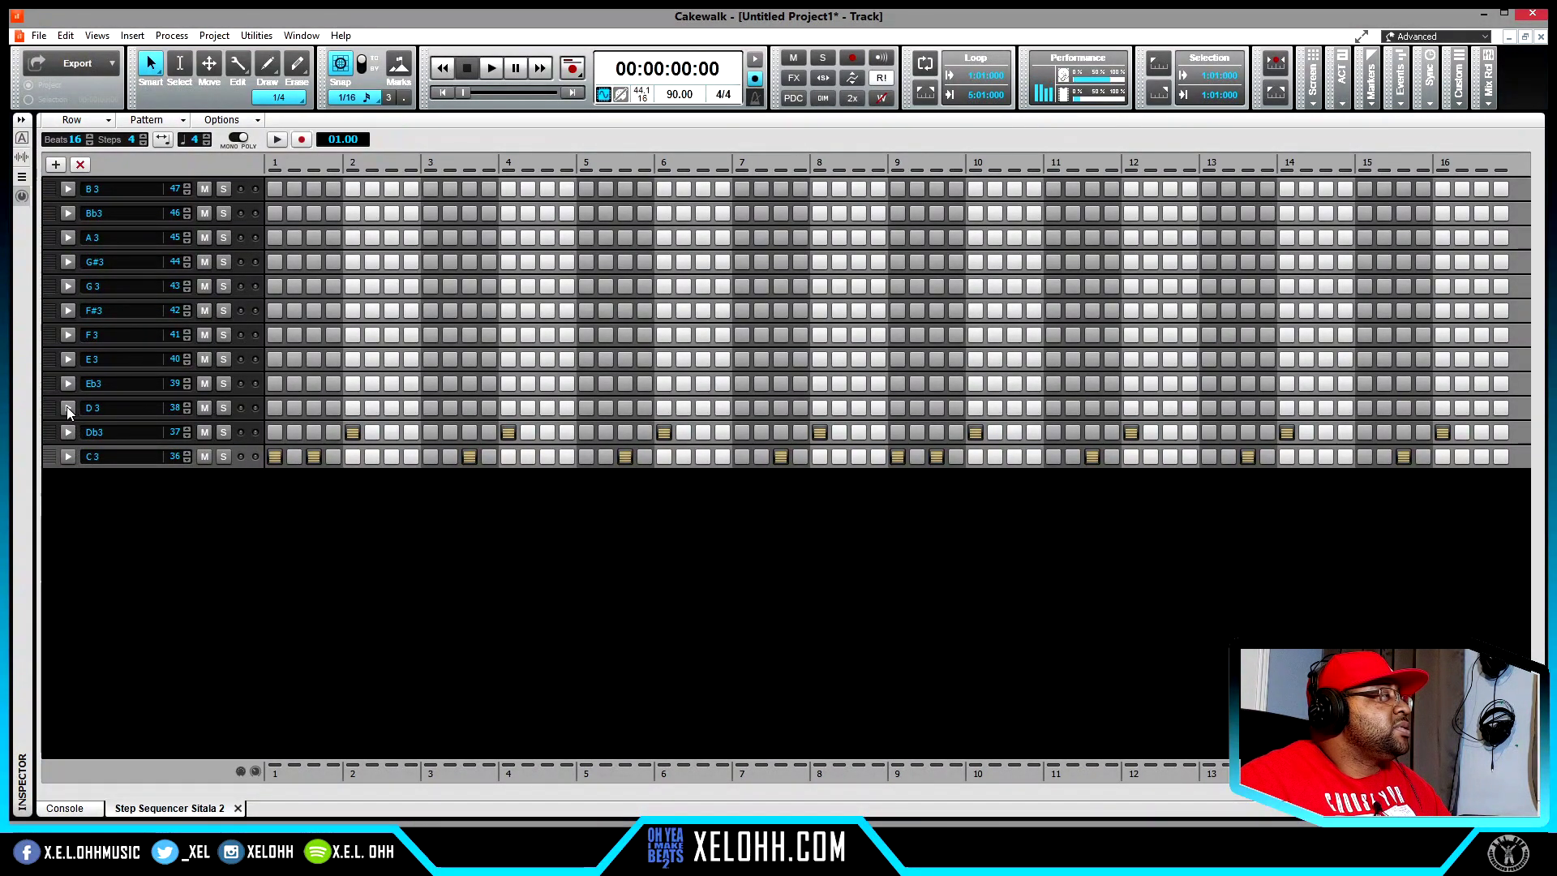
Step: Expand the D3 row's controls and fill every 2nd step of that row
left_click(69, 408)
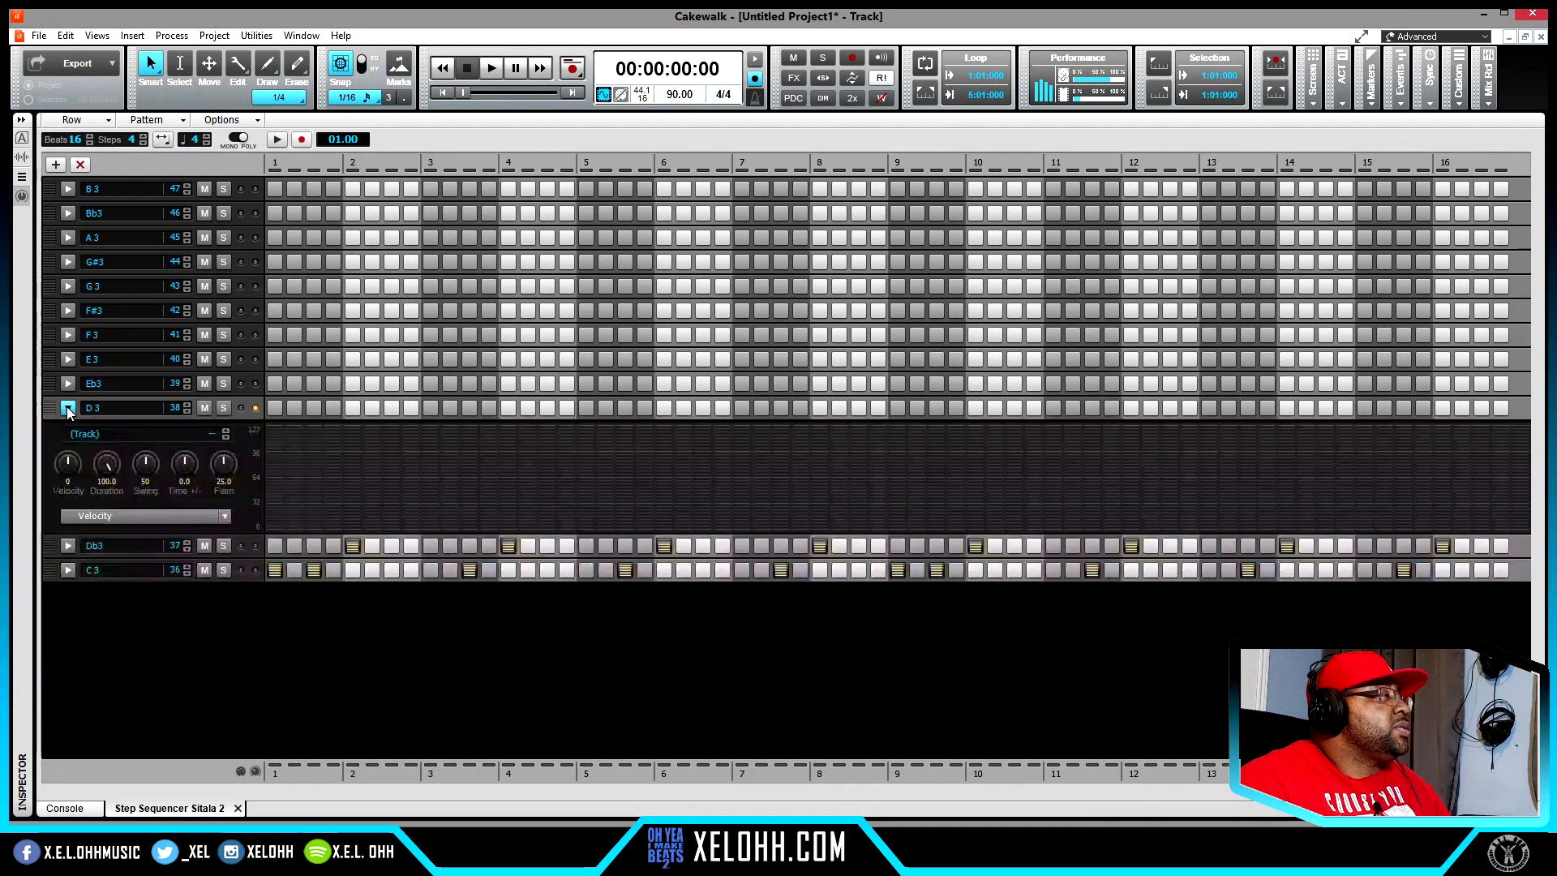
right_click(246, 416)
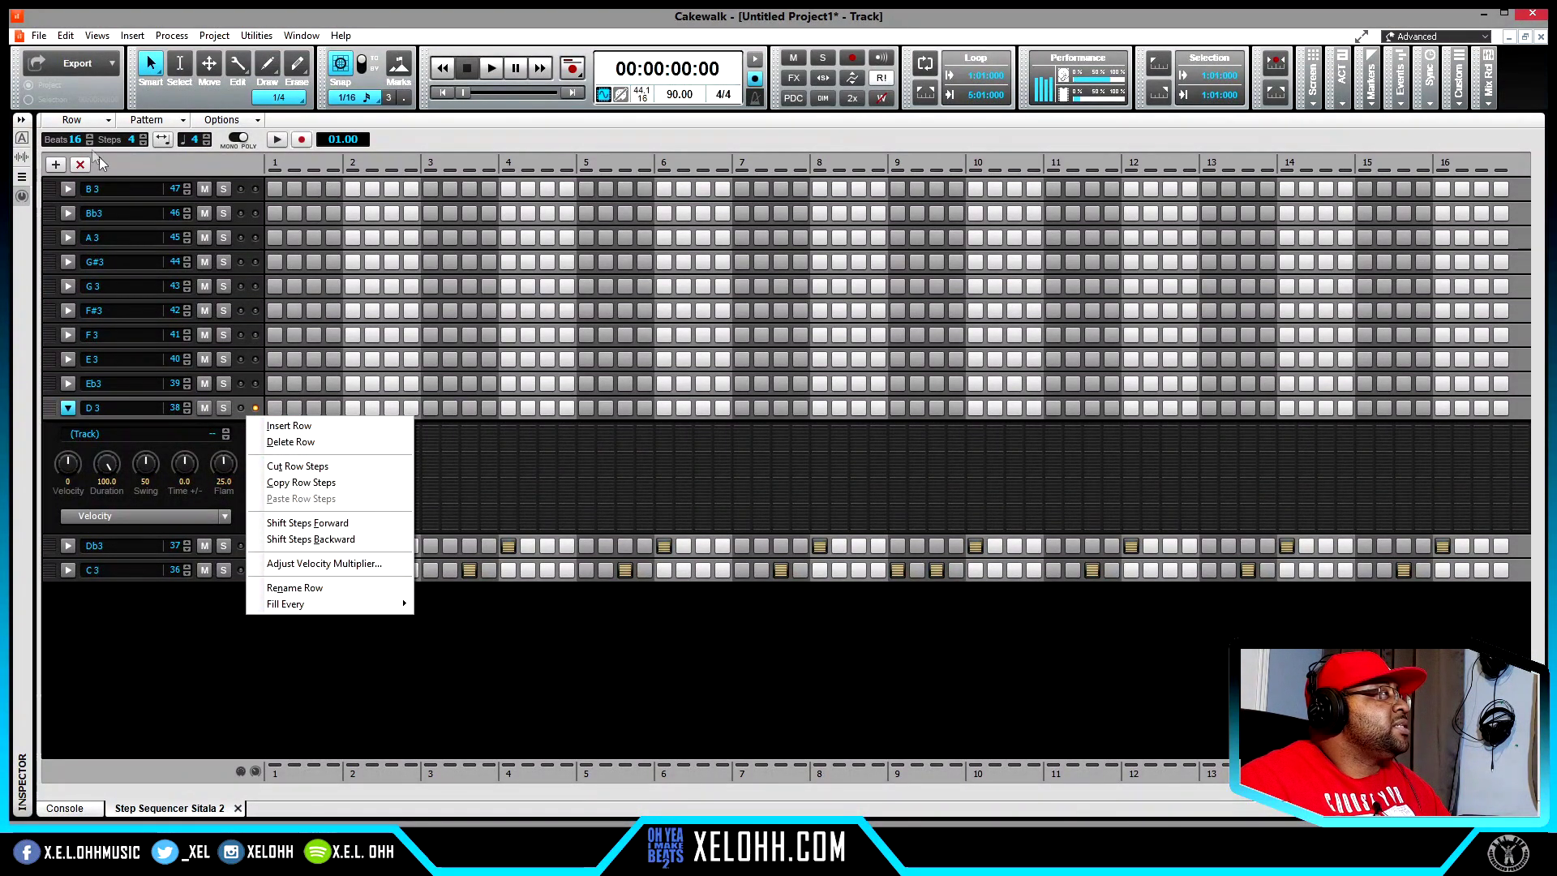
left_click(81, 121)
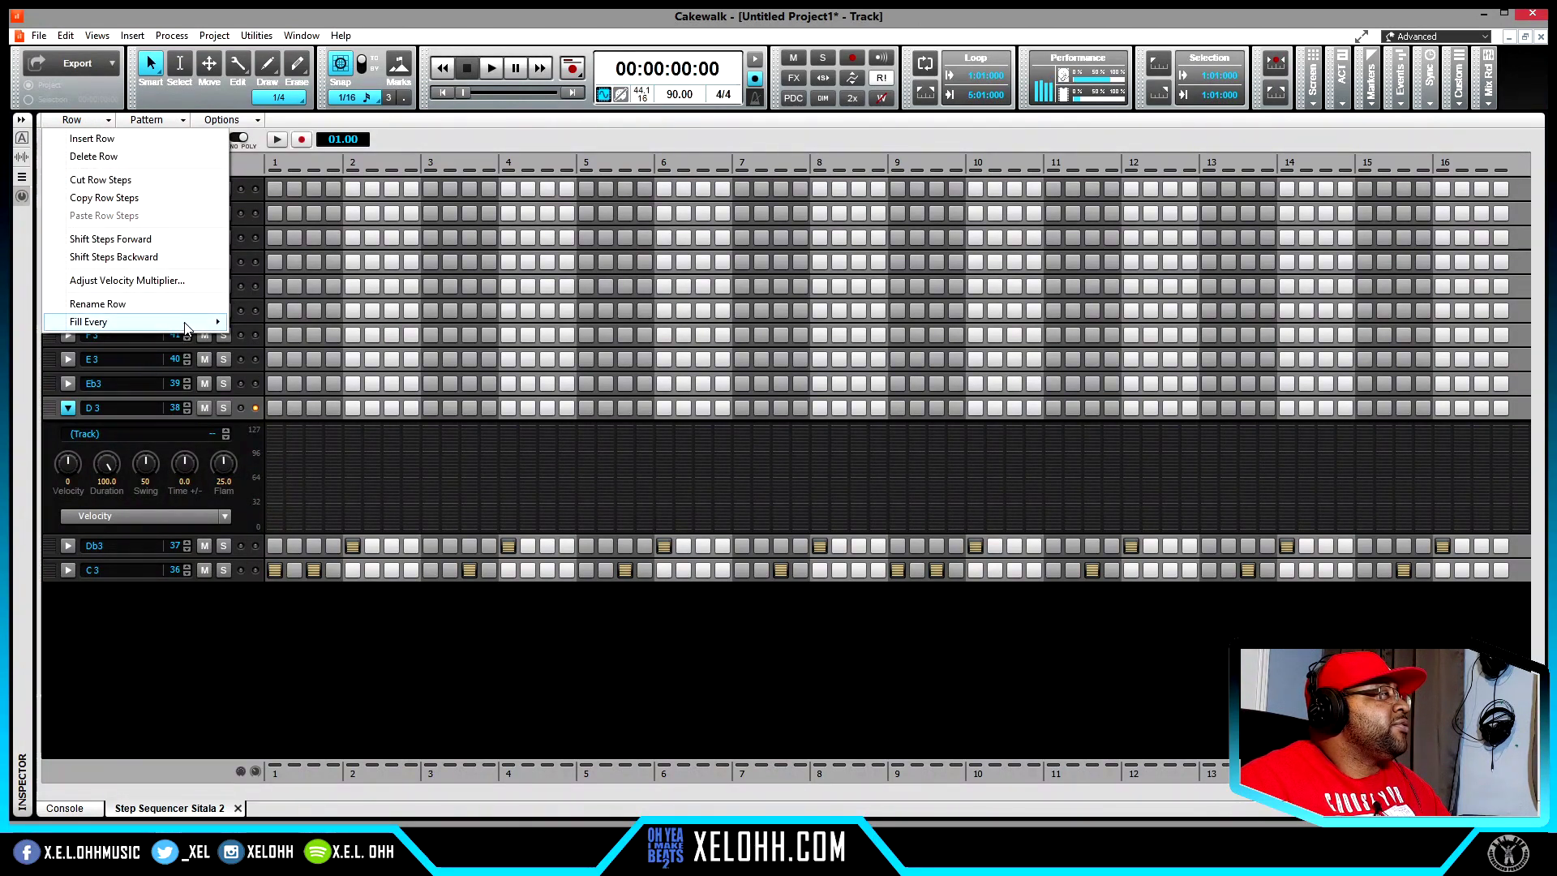
mouse_move(186, 328)
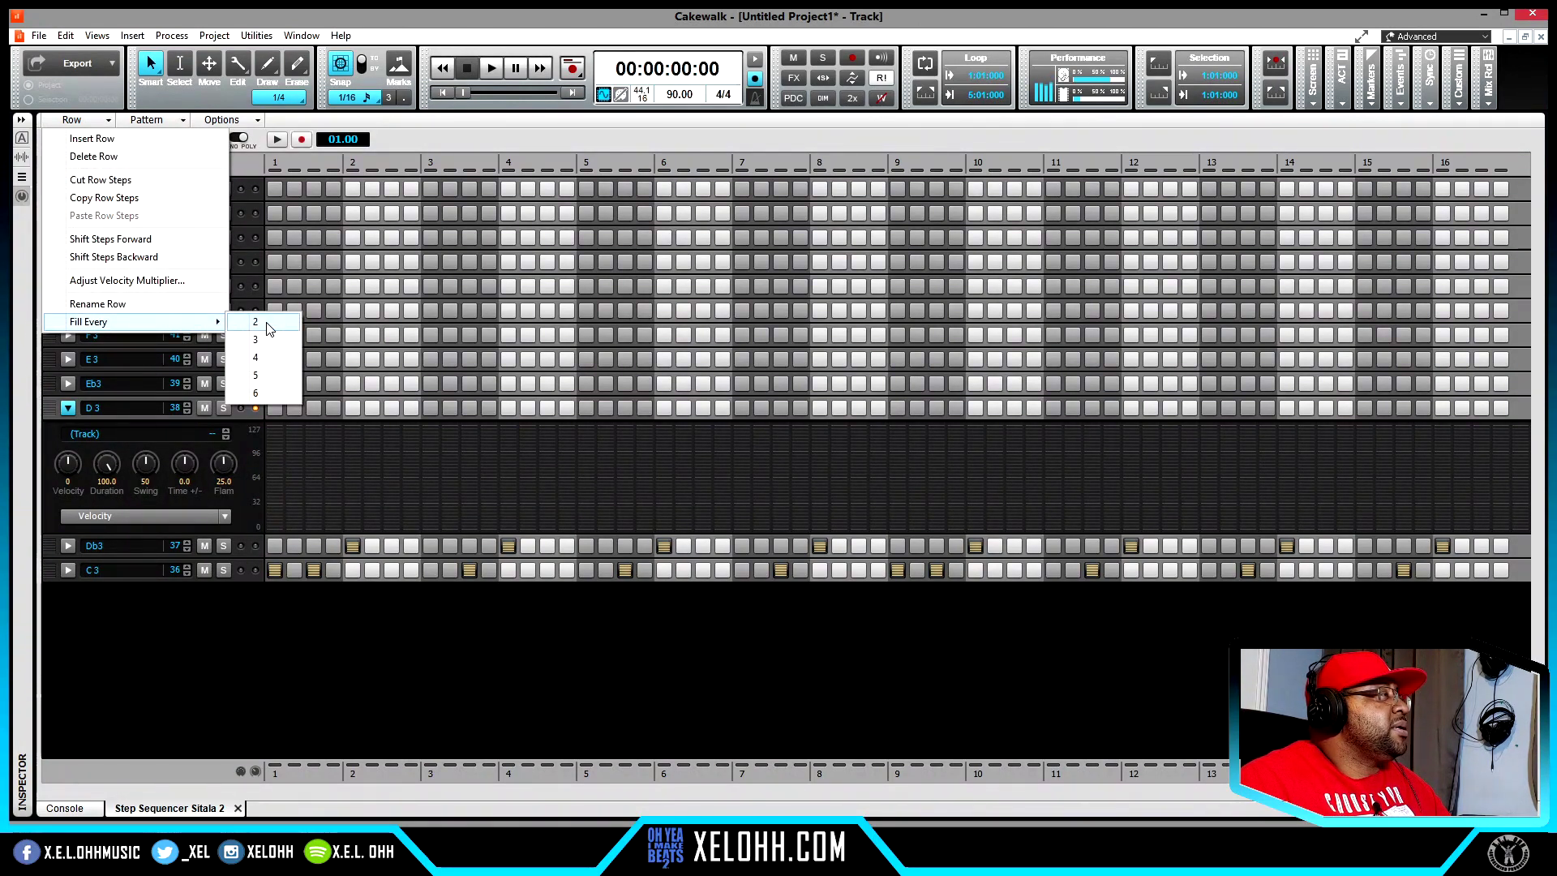
left_click(255, 412)
right_click(254, 412)
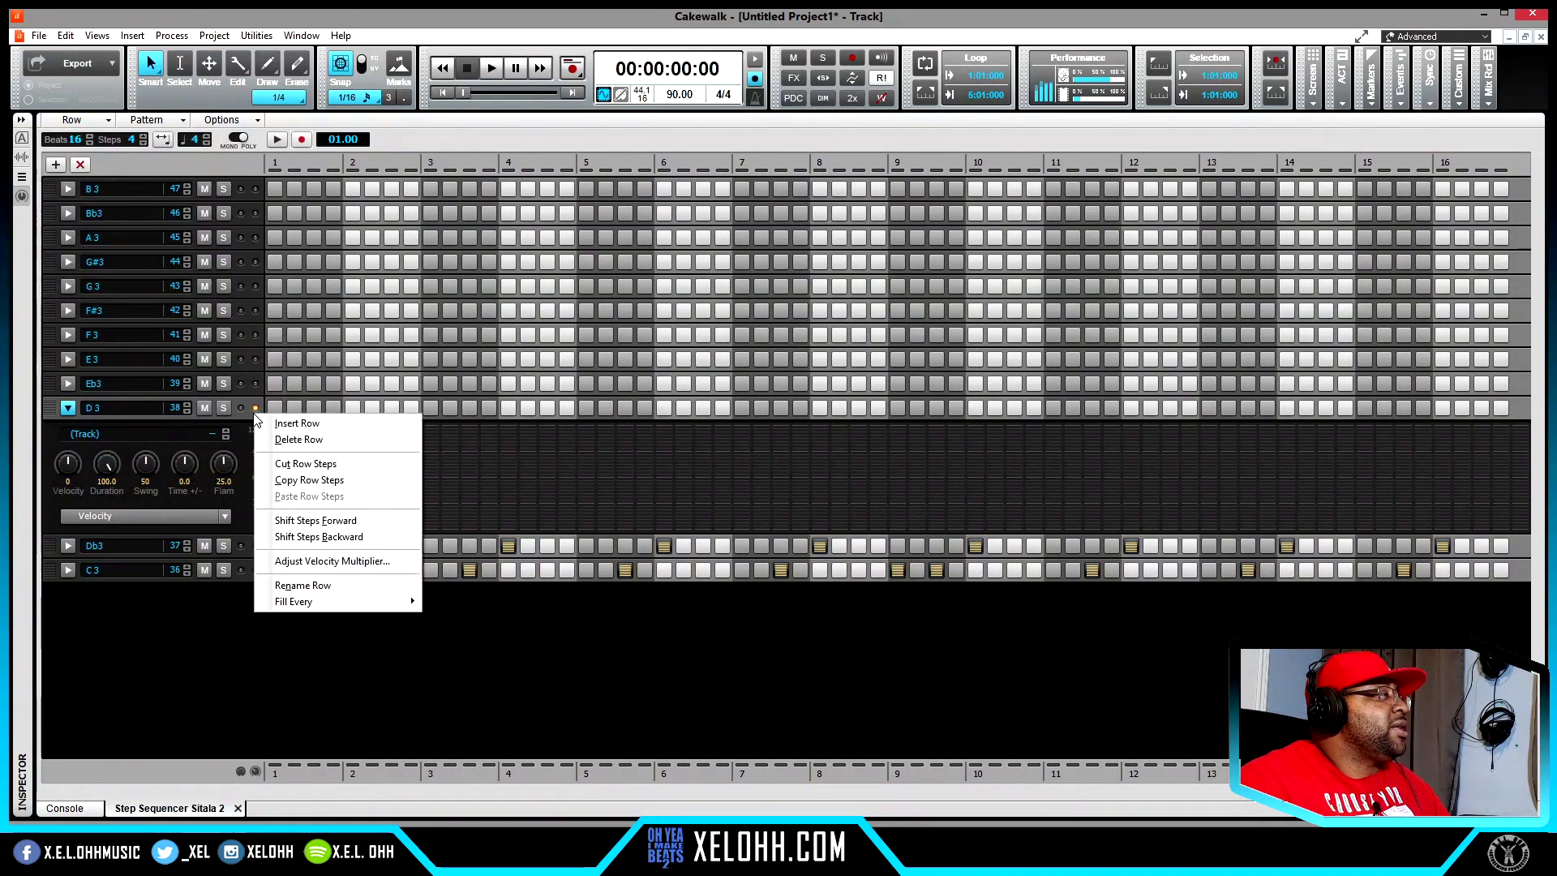
mouse_move(390, 602)
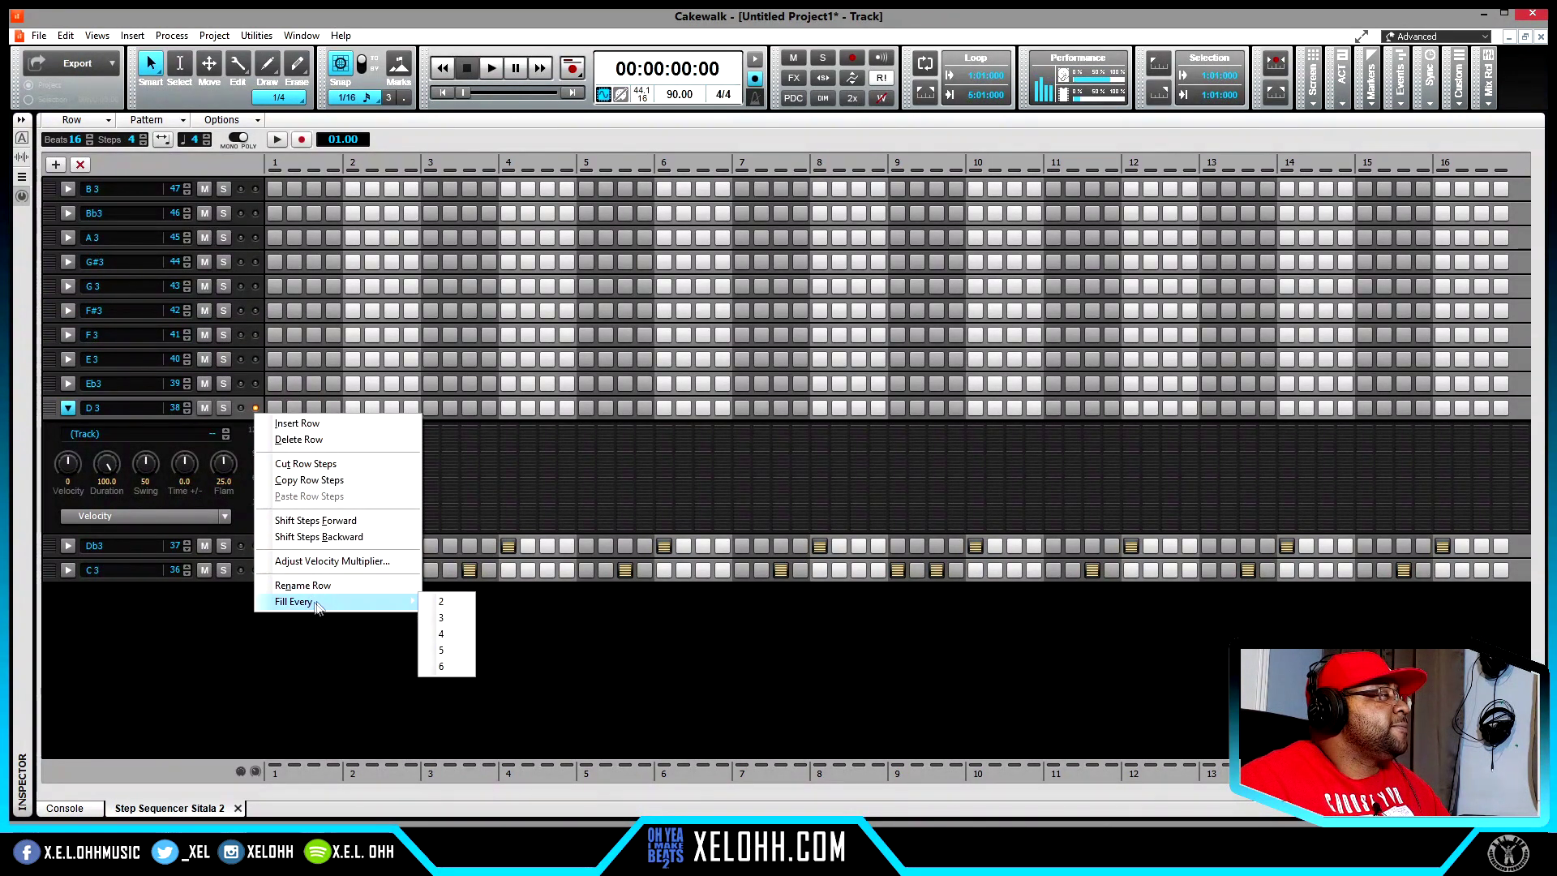
left_click(445, 603)
Step: Lower the velocity of every second hit in the D3 row to varied levels of about 50 to 75
left_click(314, 480)
left_click(392, 481)
left_click(470, 480)
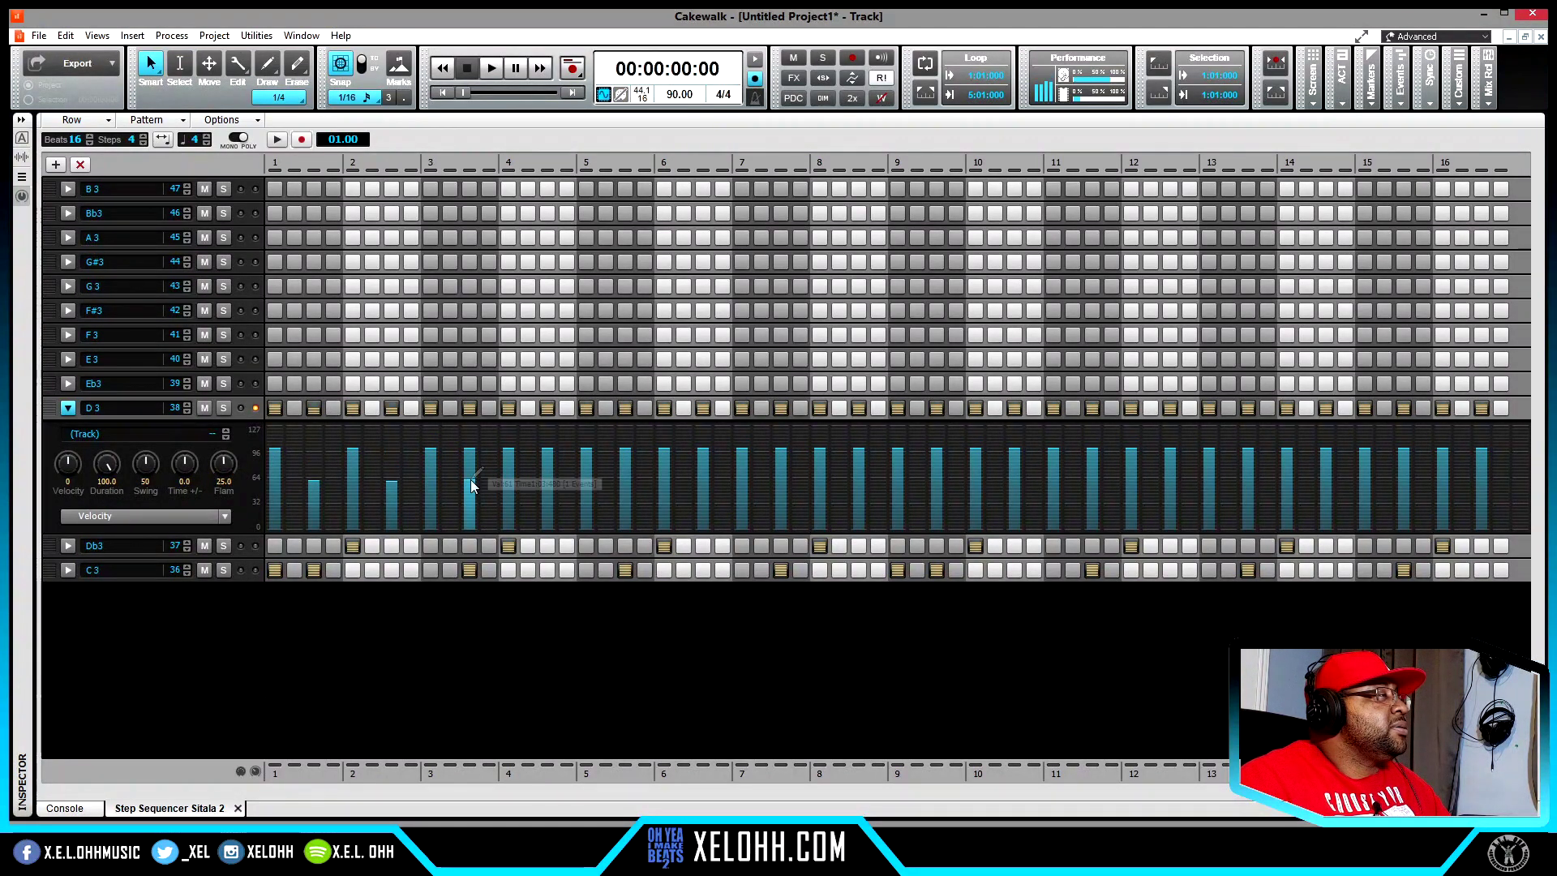
left_click(547, 485)
left_click(625, 471)
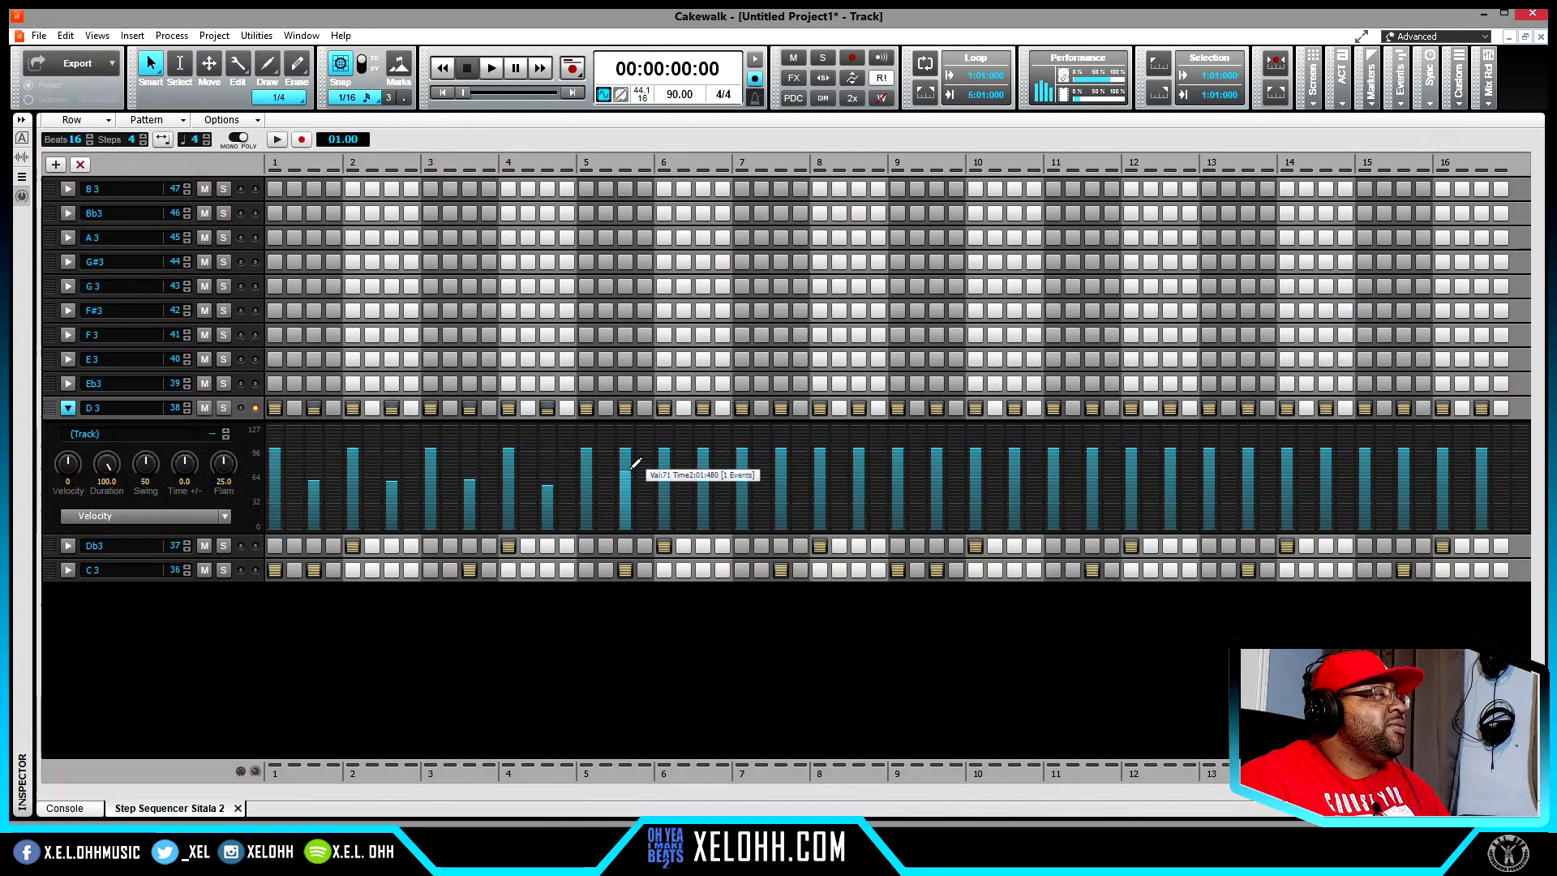
left_click(702, 489)
left_click(777, 475)
left_click(936, 472)
left_click(1015, 487)
left_click(1091, 472)
left_click(1170, 487)
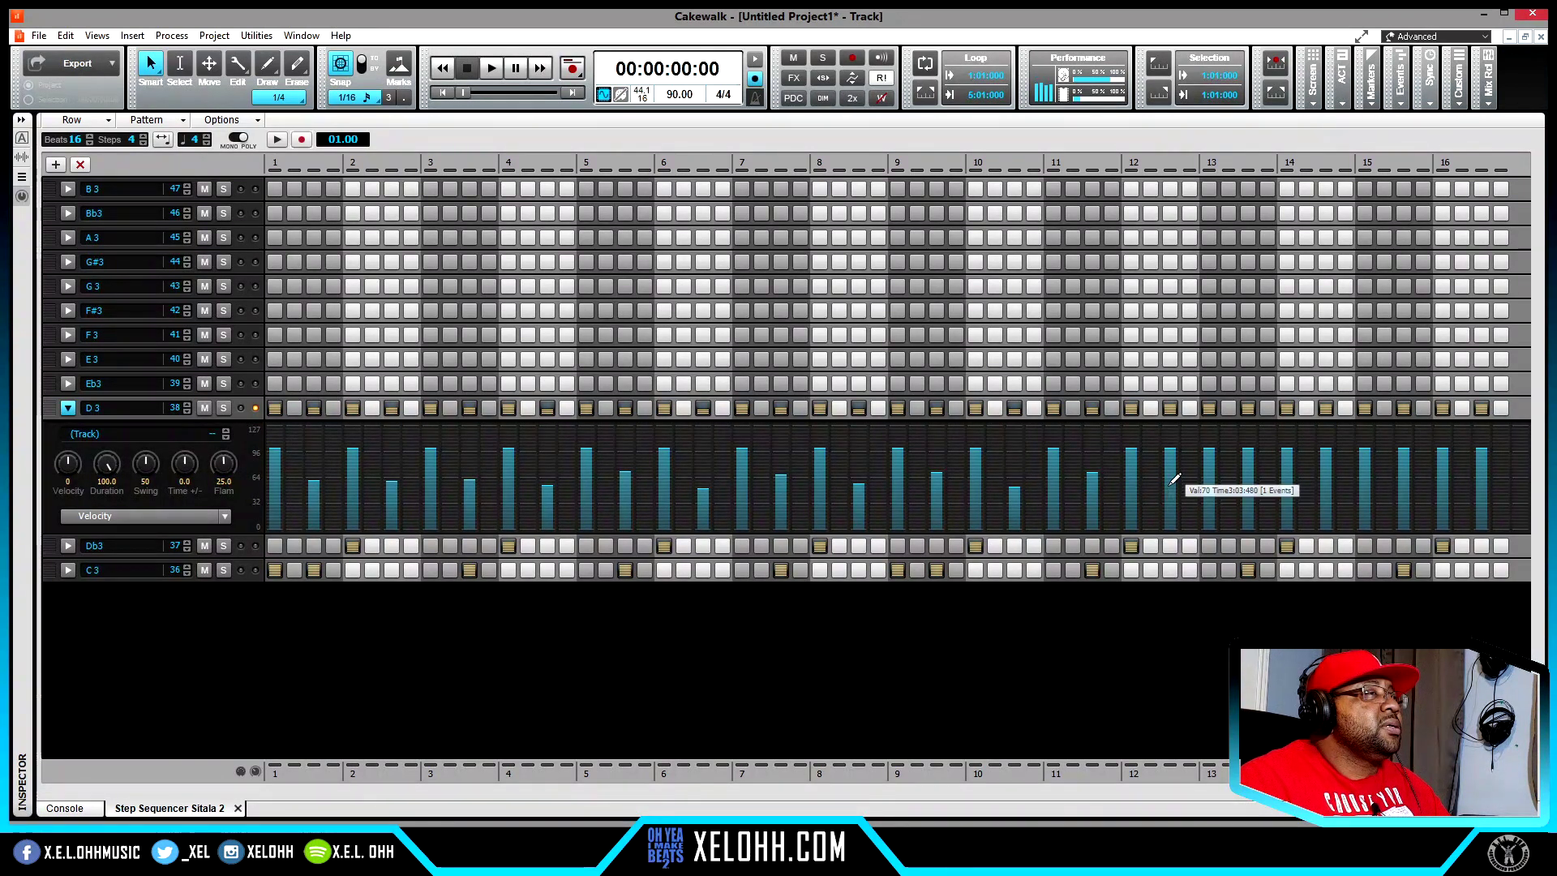
left_click(1248, 479)
left_click(1328, 478)
left_click(1403, 492)
left_click(1475, 477)
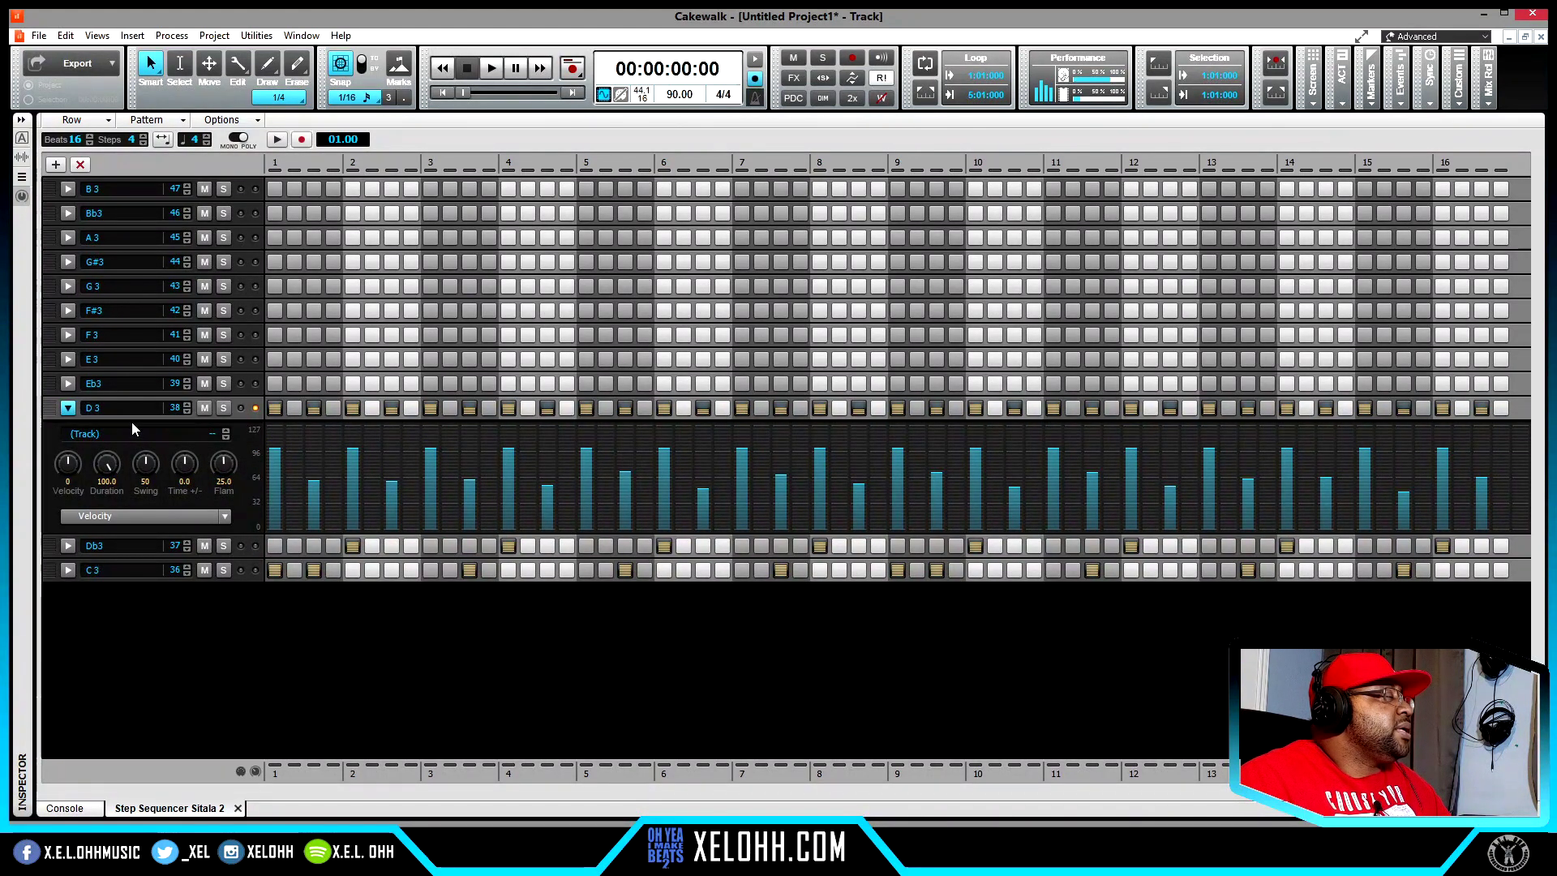
Step: Set the D3 row's time offset to 6.3, play the pattern, and stop playback
left_click_drag(185, 463, 185, 461)
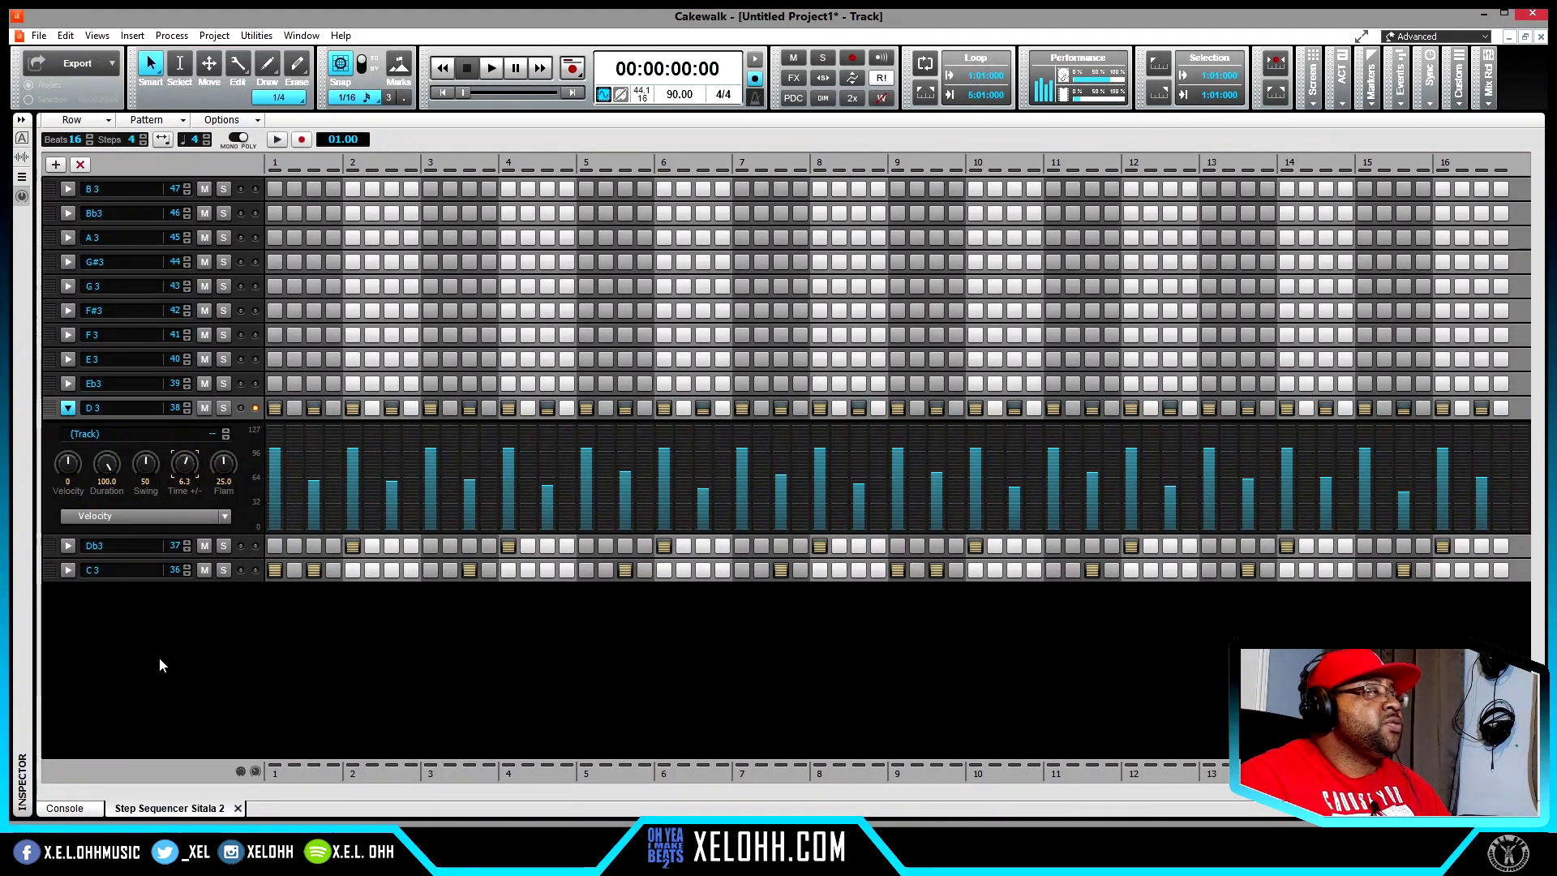
left_click(493, 69)
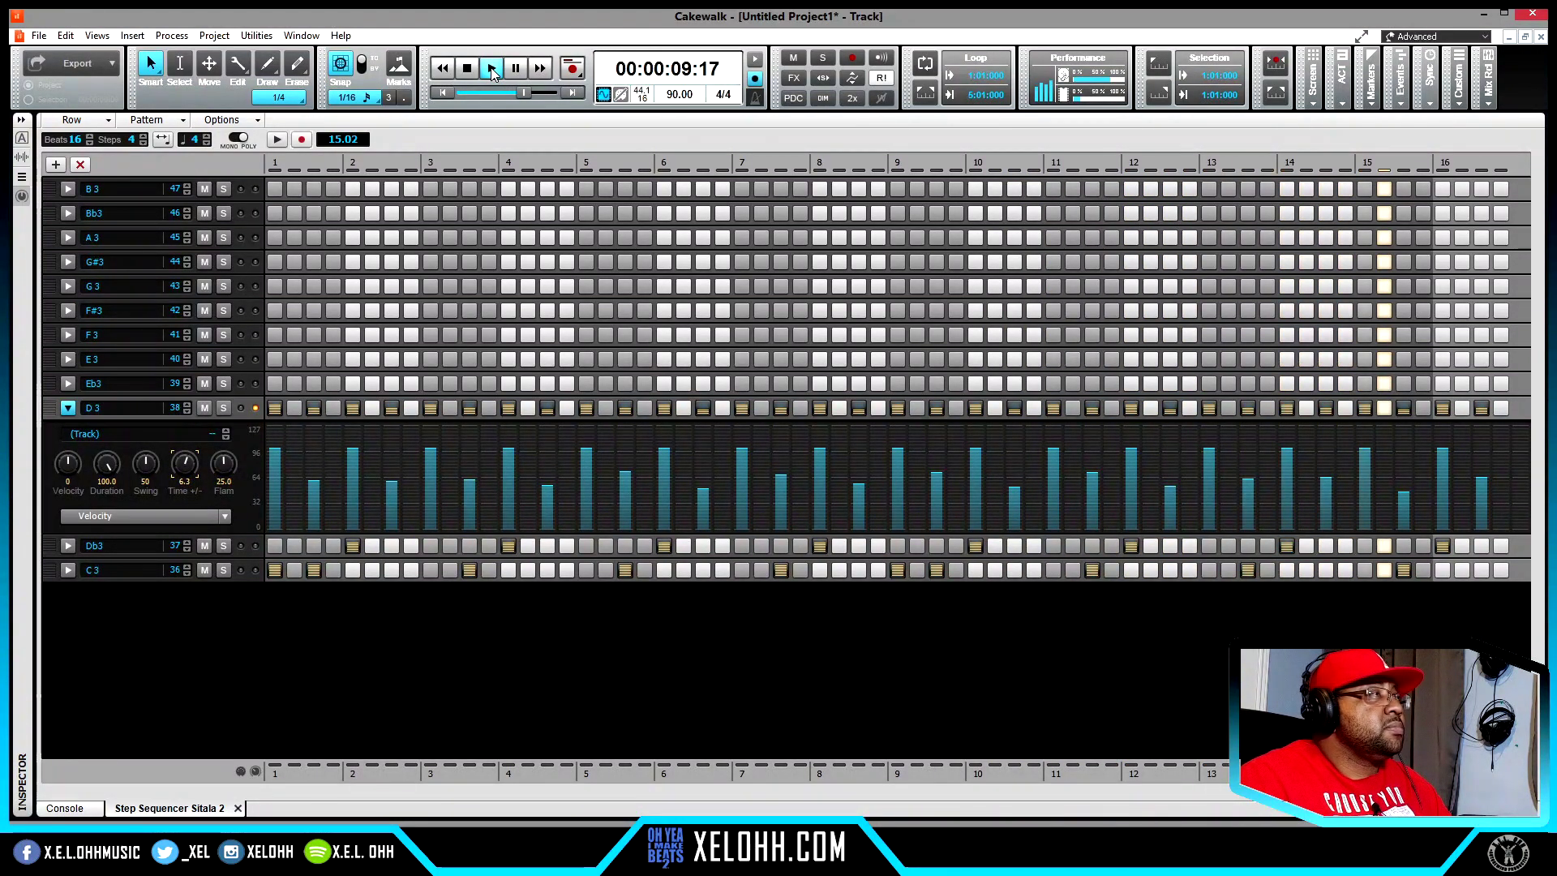
key("space")
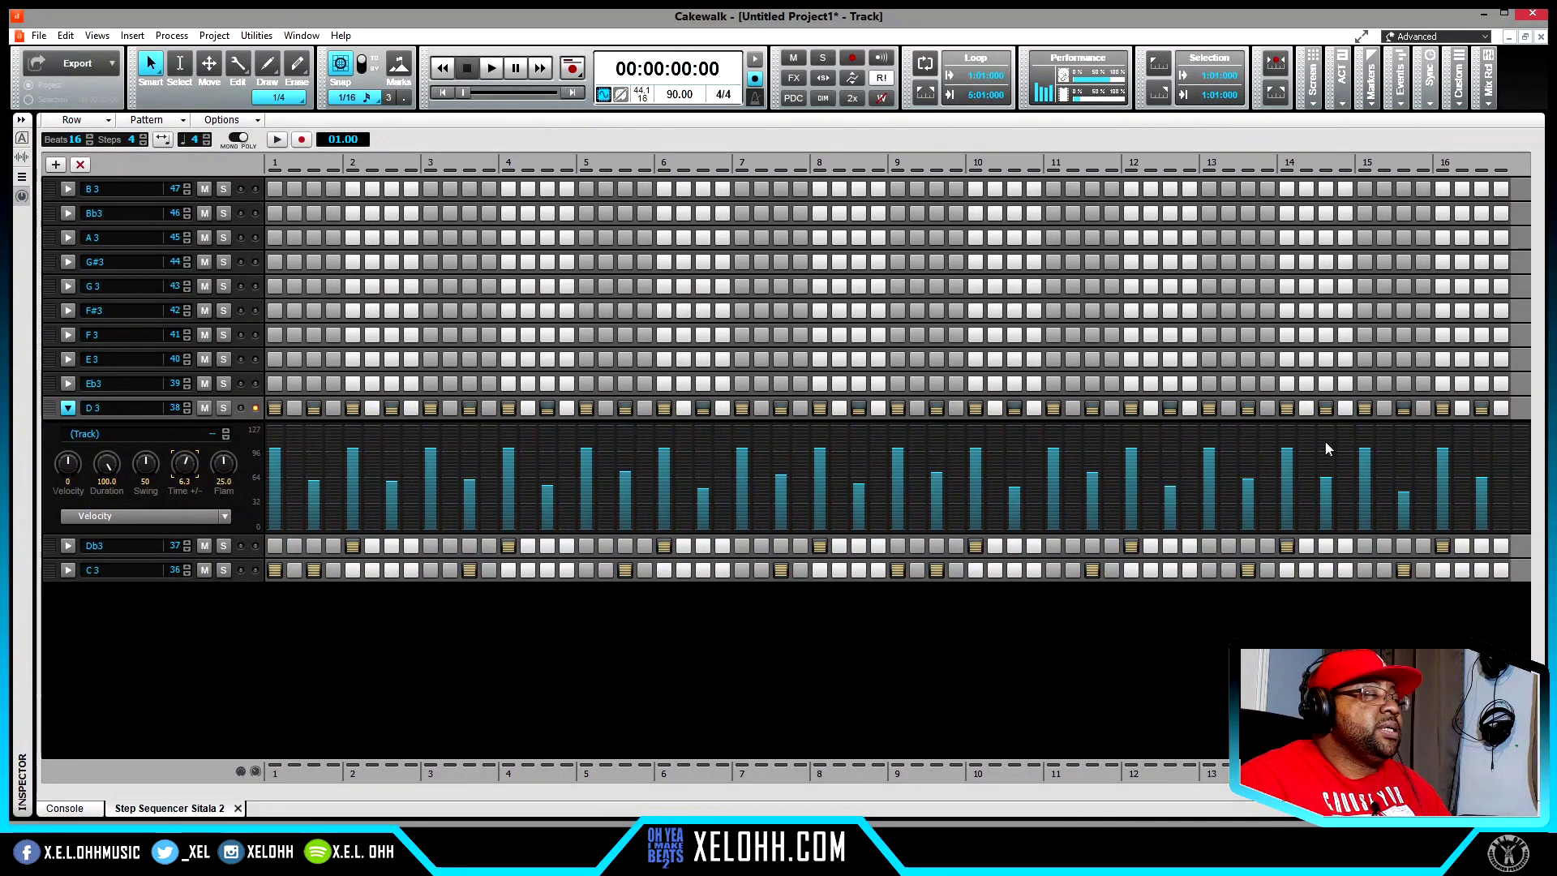
Step: Make step 61 of the Db3 row a flam and set the row's Flam to 18.5
left_click(67, 545)
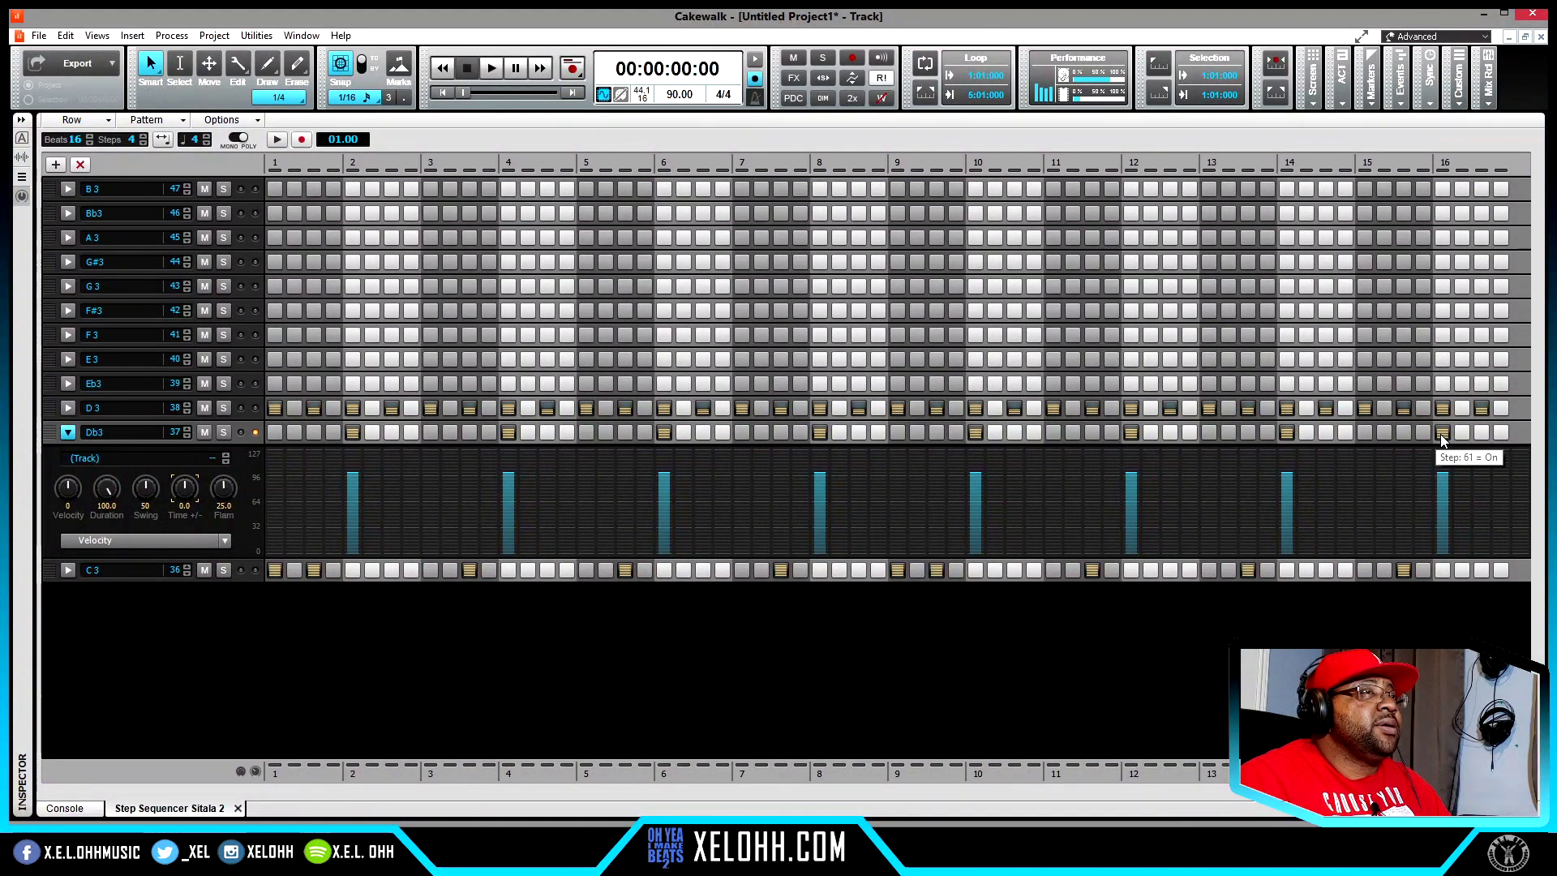
left_click(1443, 435, "alt")
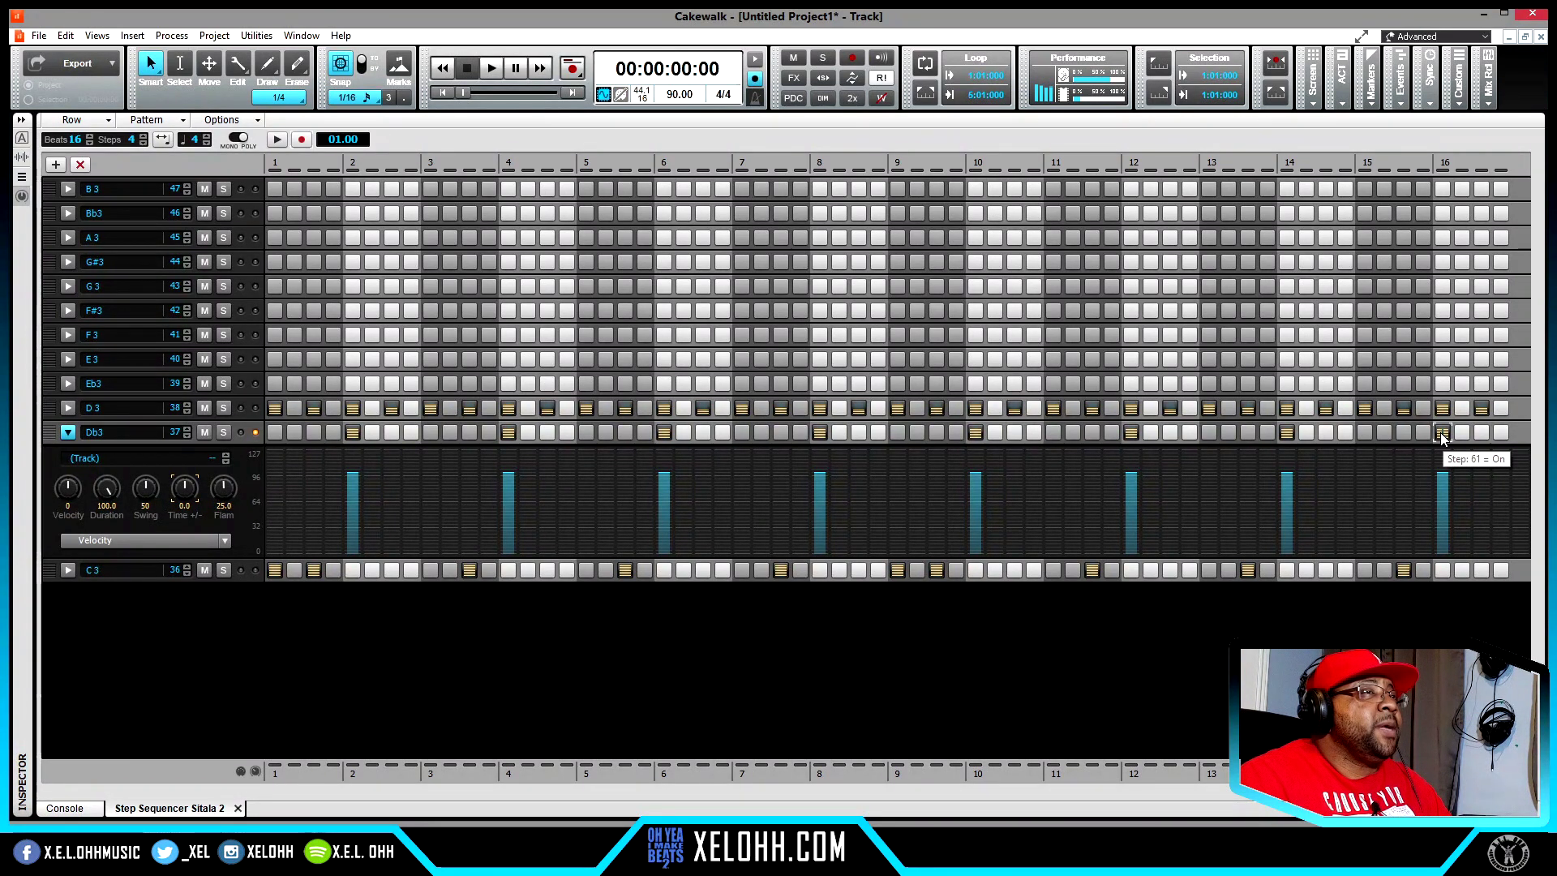
mouse_move(222, 495)
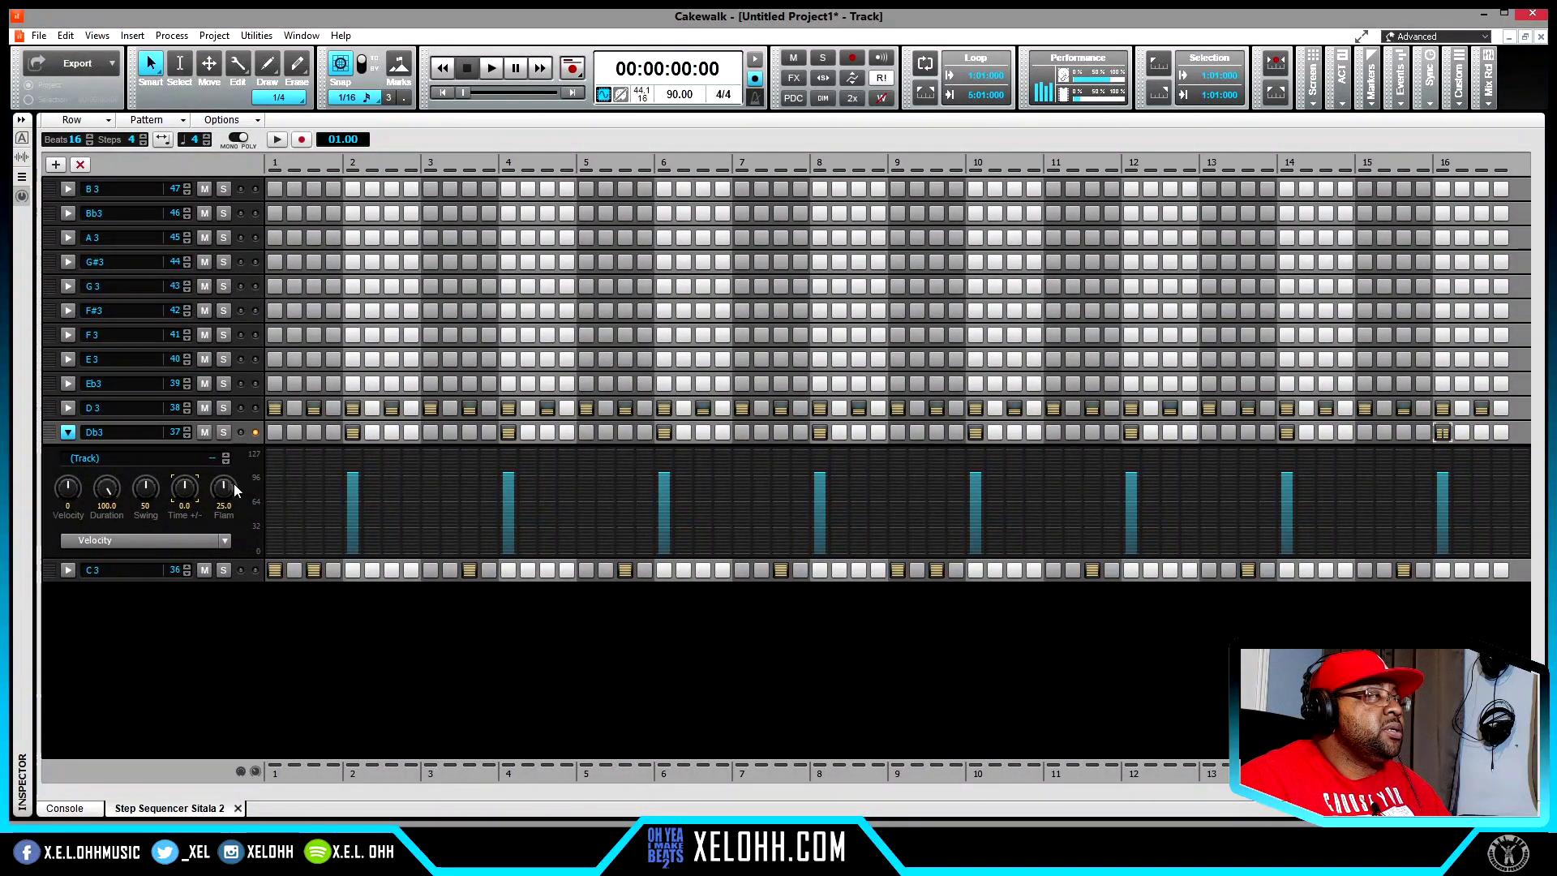
left_click_drag(224, 487, 224, 471)
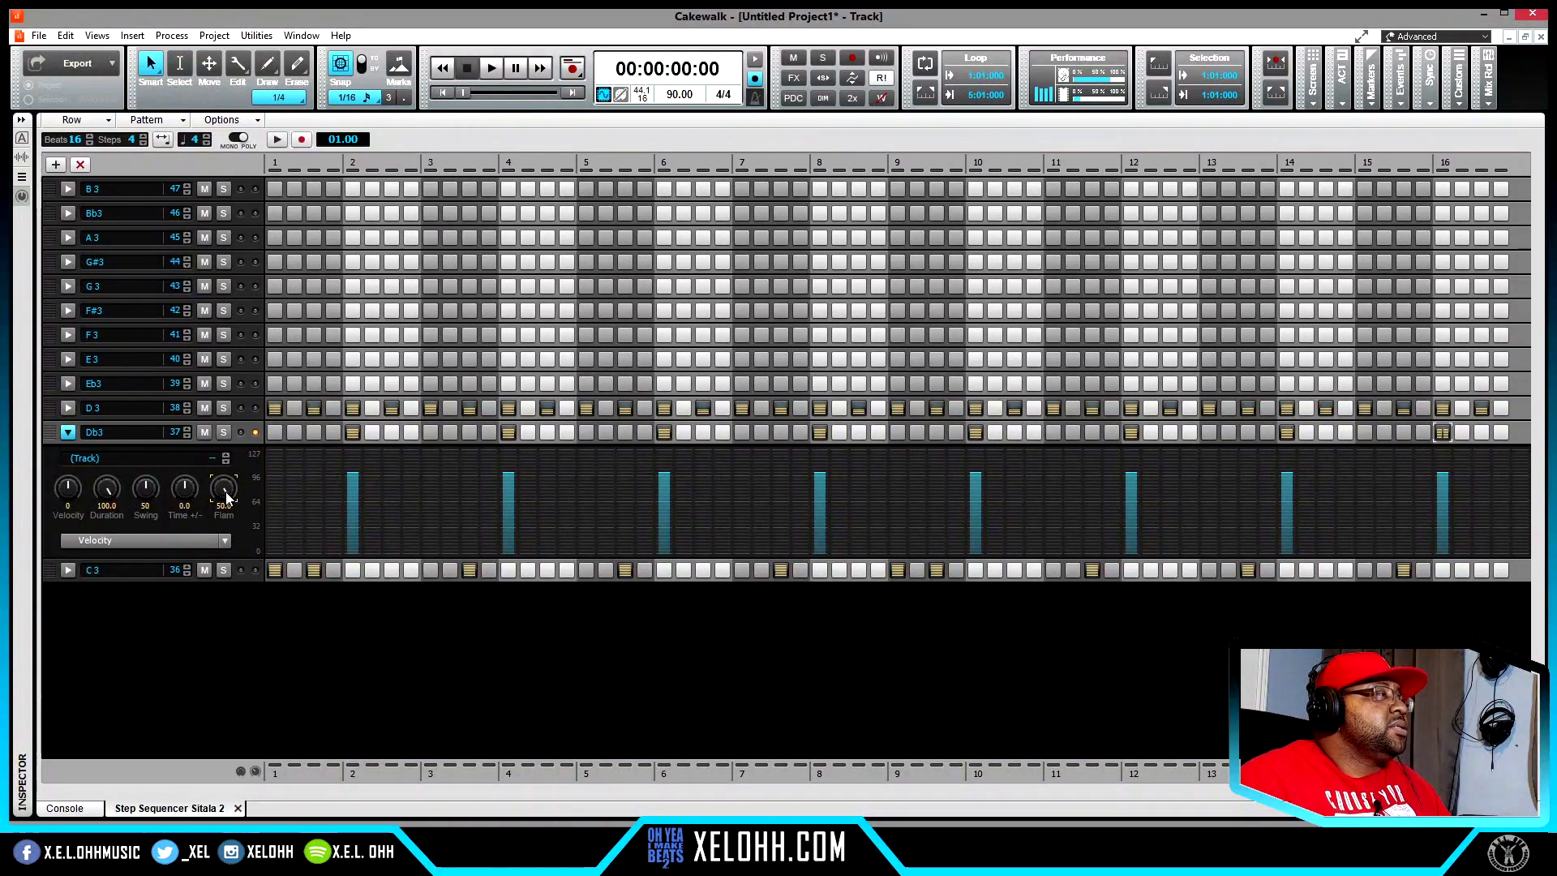
left_click_drag(221, 489, 221, 489)
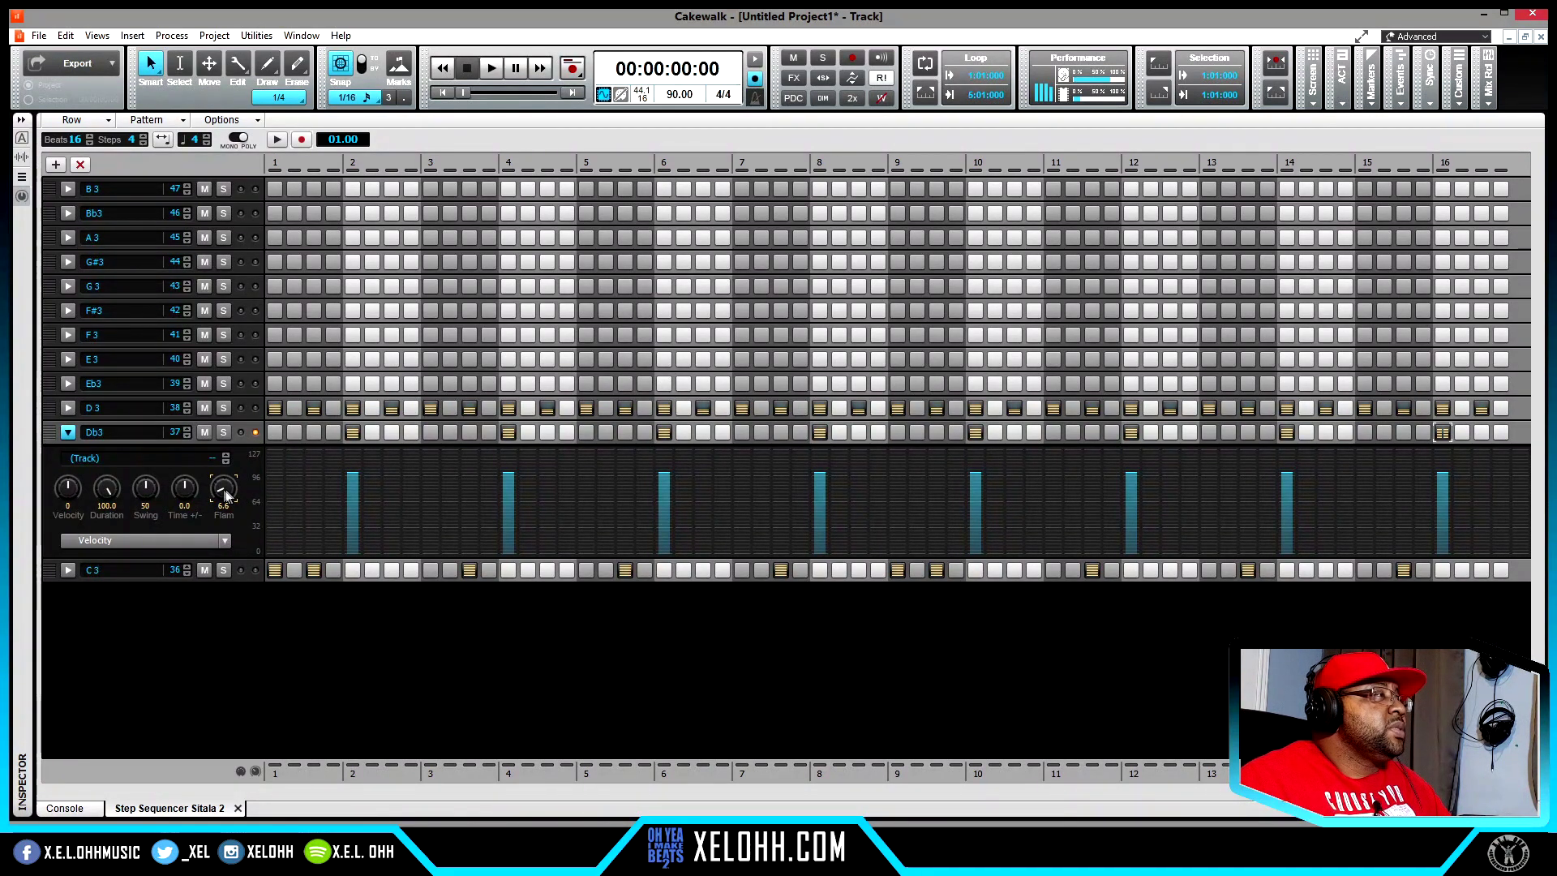
left_click_drag(224, 490, 223, 487)
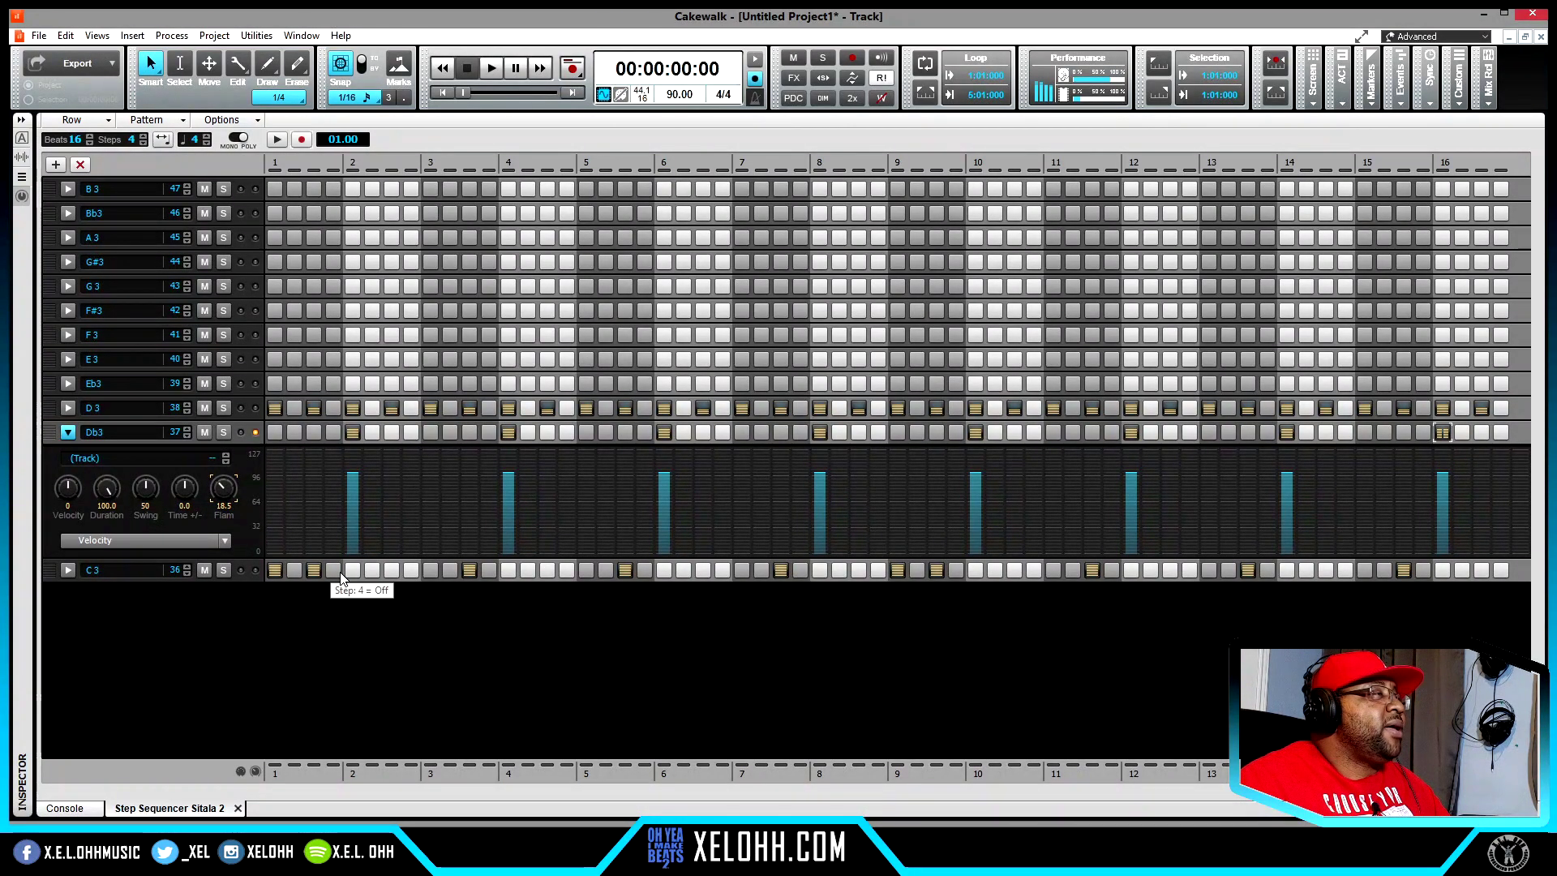
Step: Preview the pattern with the flam, stop playback, and collapse the Db3 row's controls
key("space")
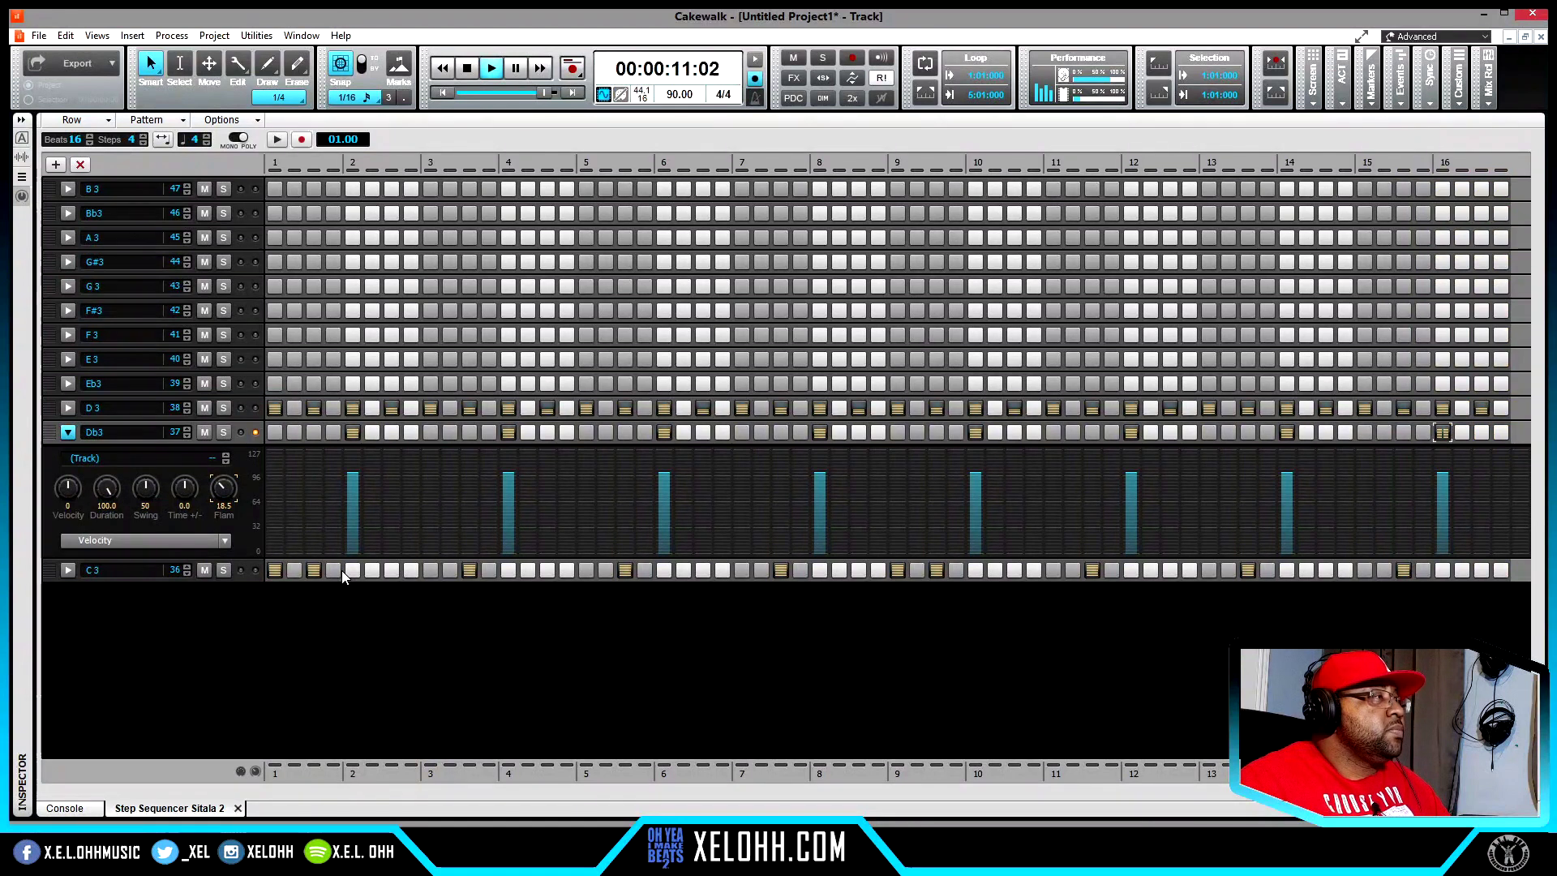
key("space")
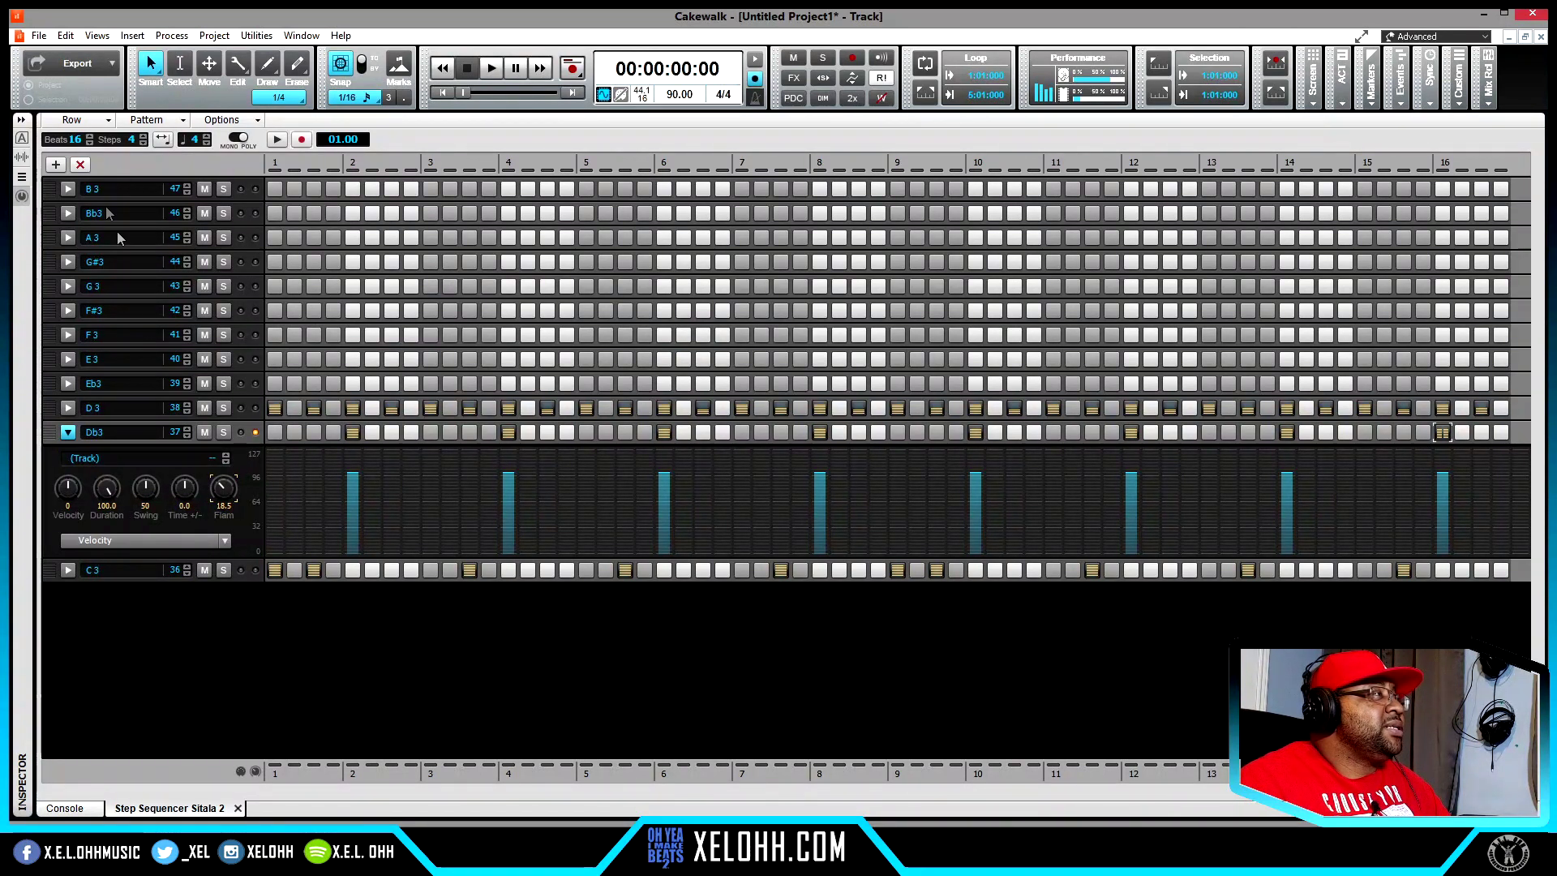
left_click(68, 432)
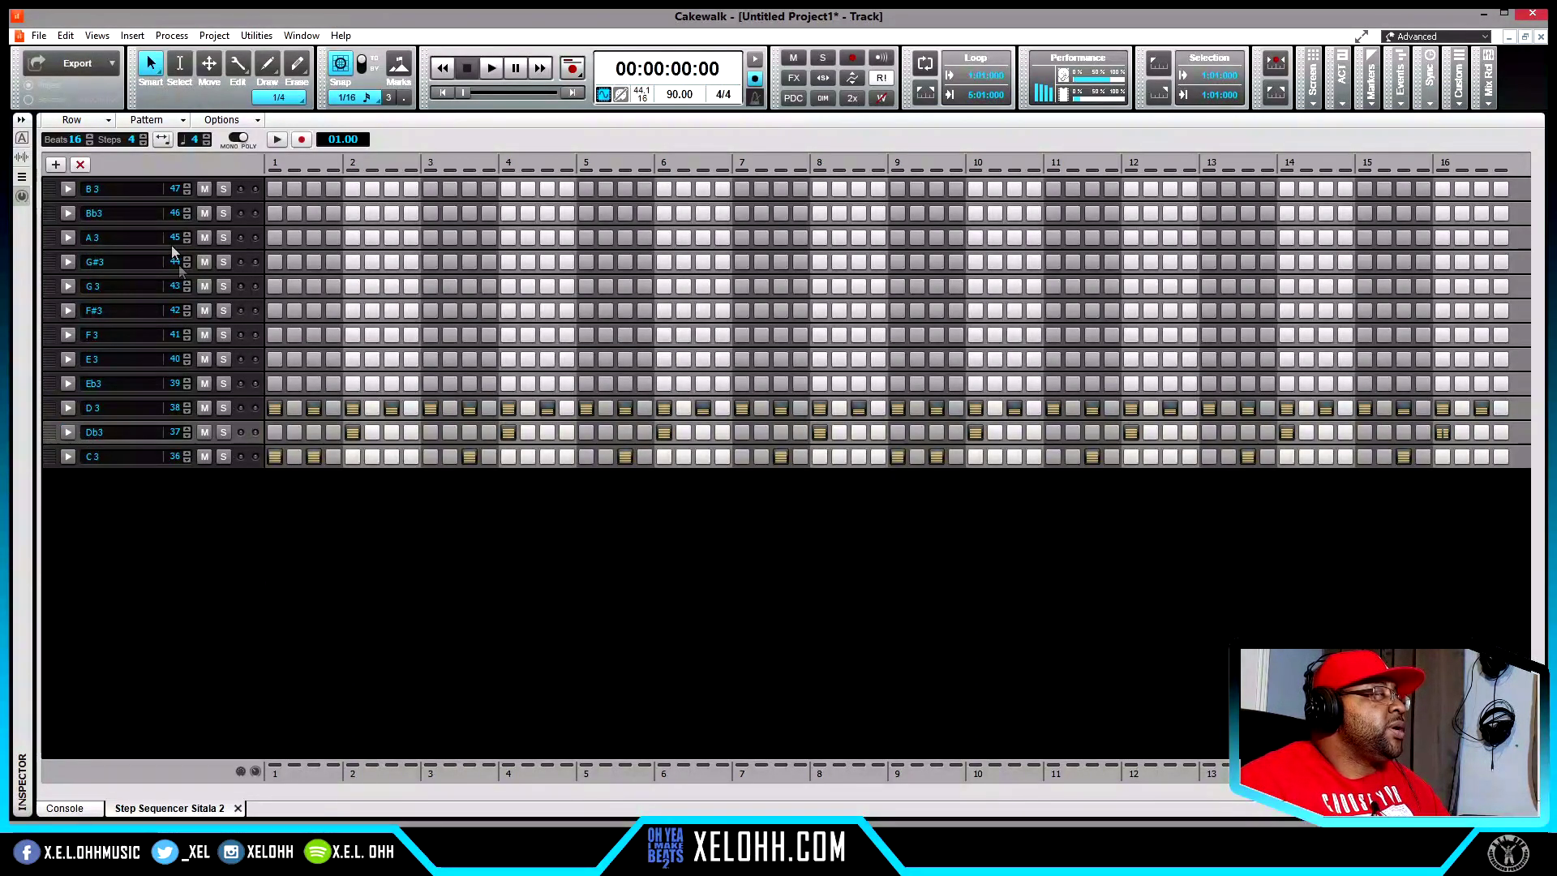
Step: Insert four empty rows above the Db3 row, and delete them again
left_click(55, 165)
left_click(55, 164)
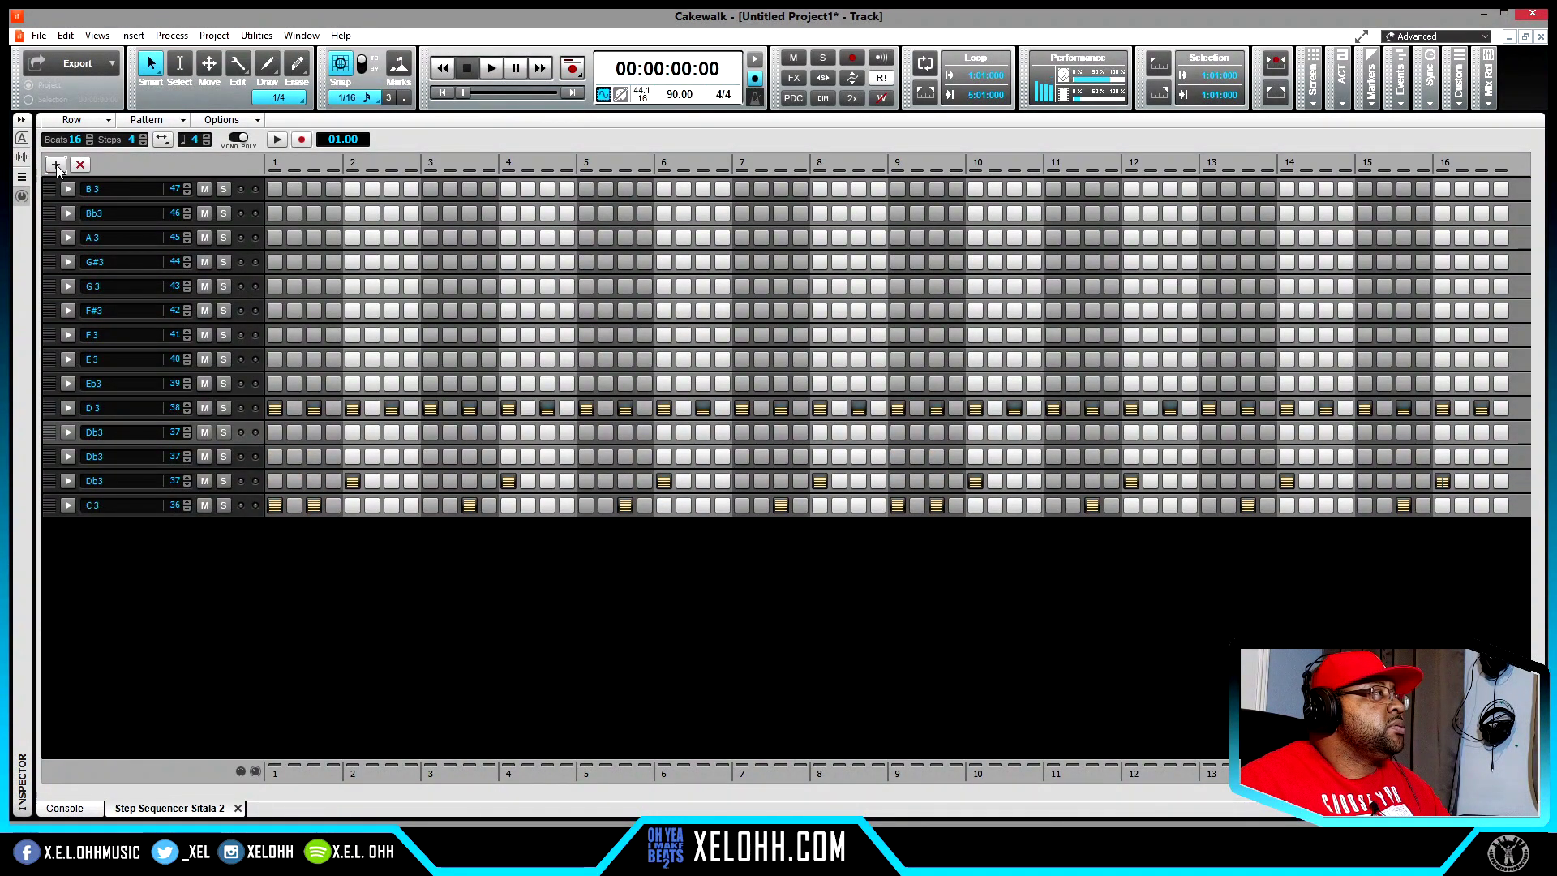
left_click(55, 165)
left_click(56, 165)
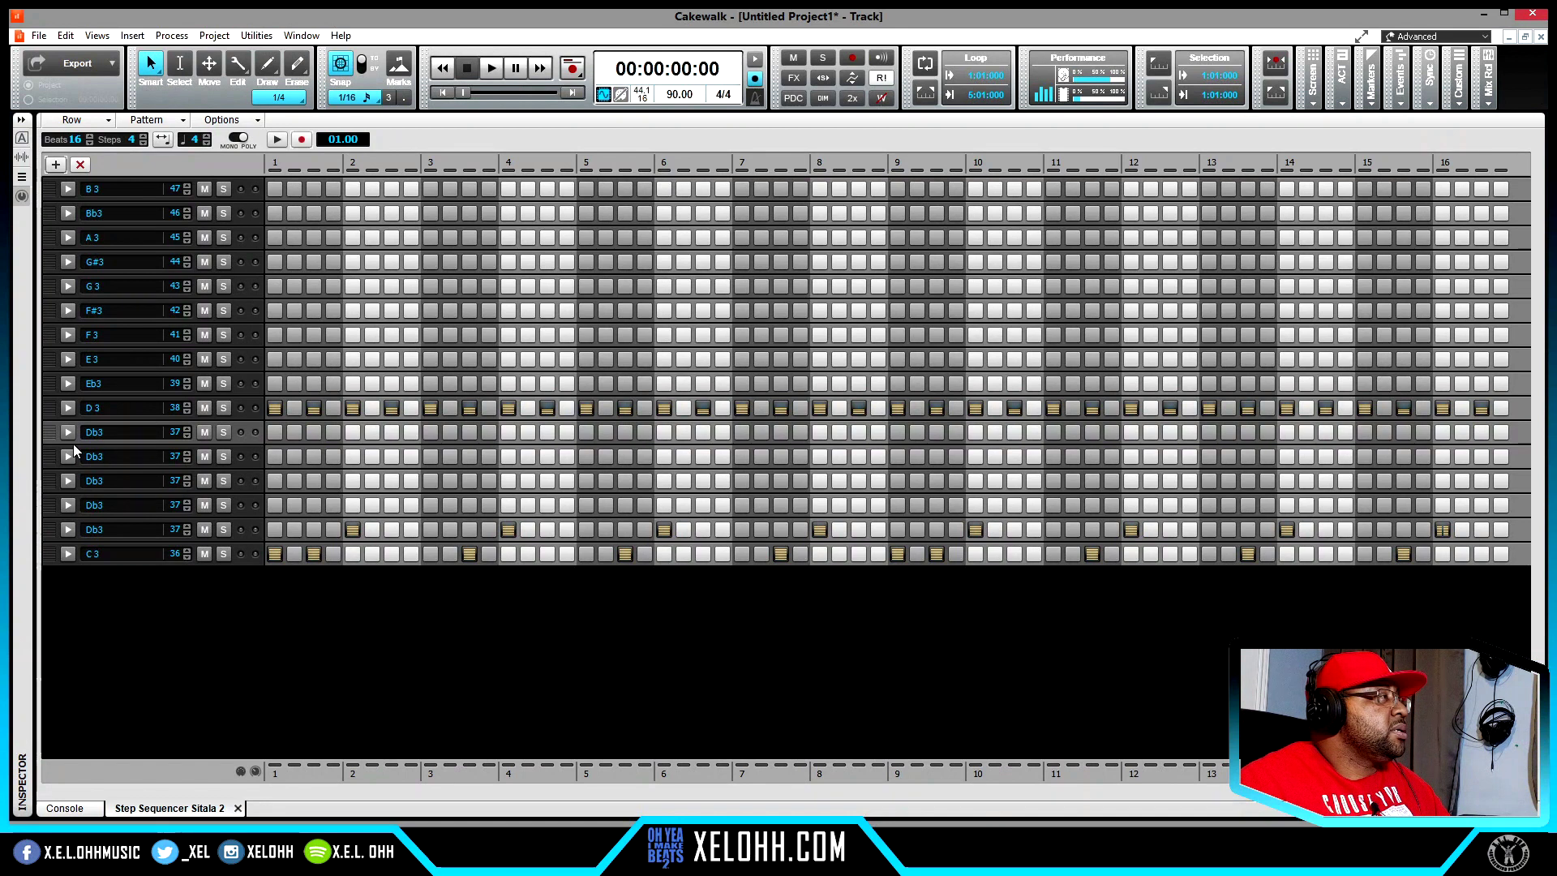
left_click(80, 165)
left_click(80, 165)
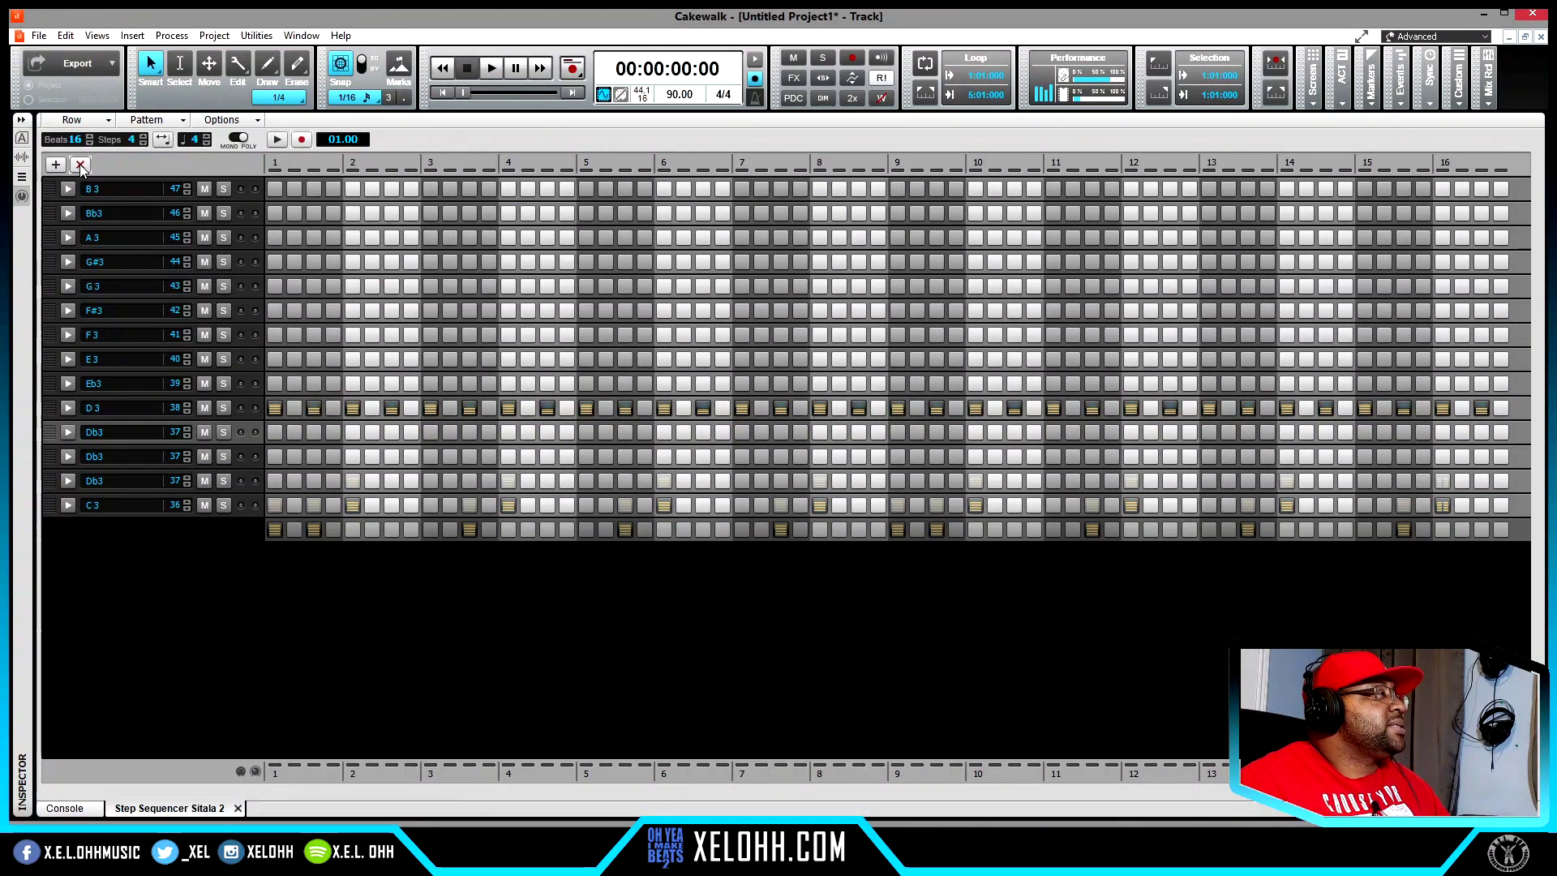
left_click(80, 165)
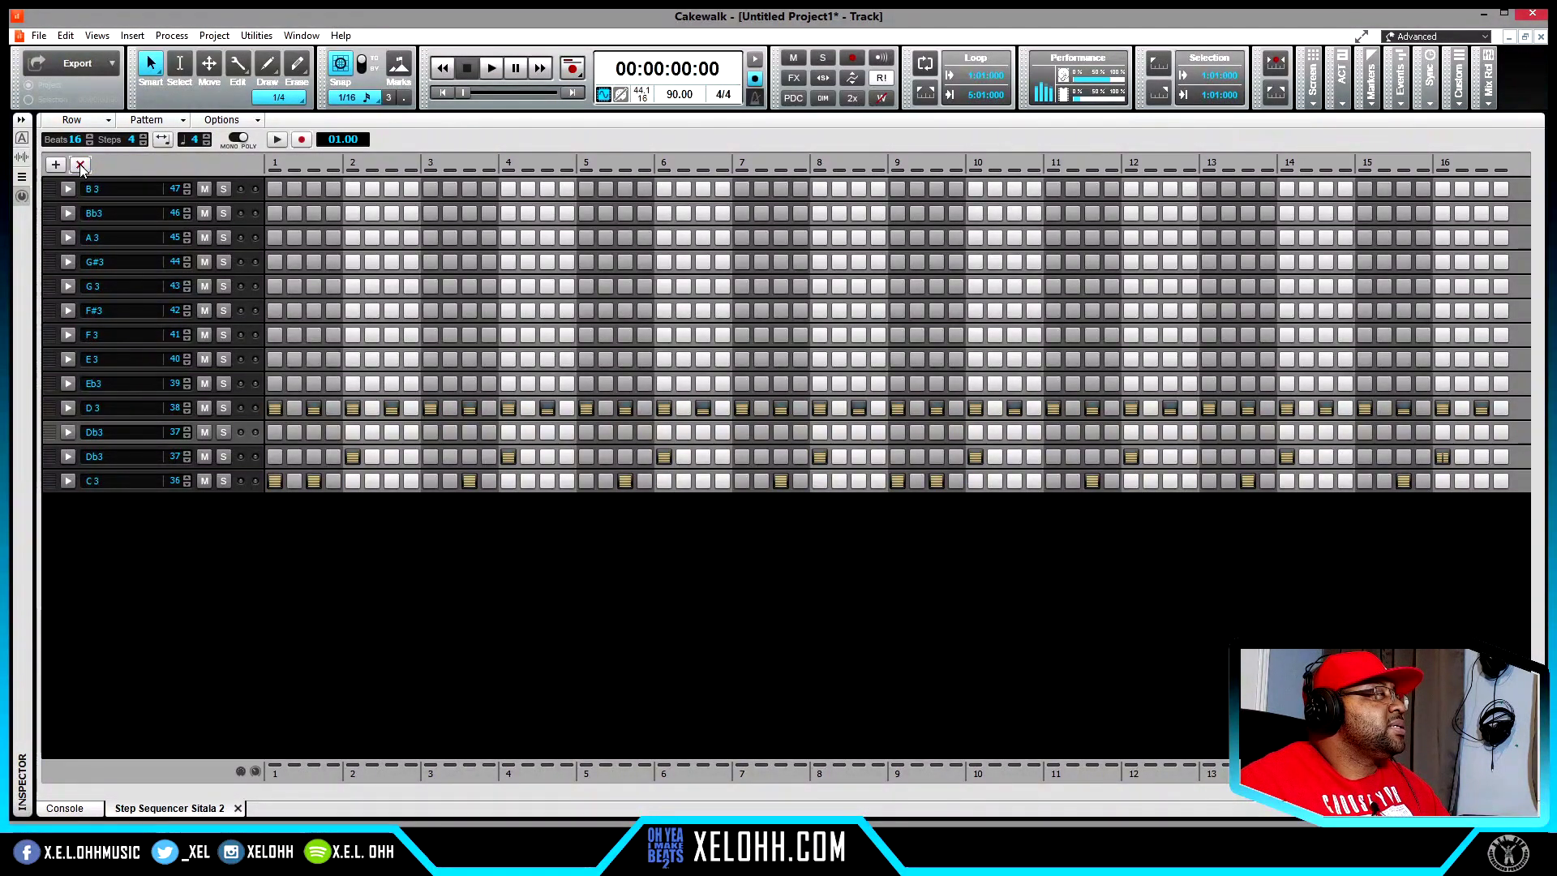
left_click(81, 165)
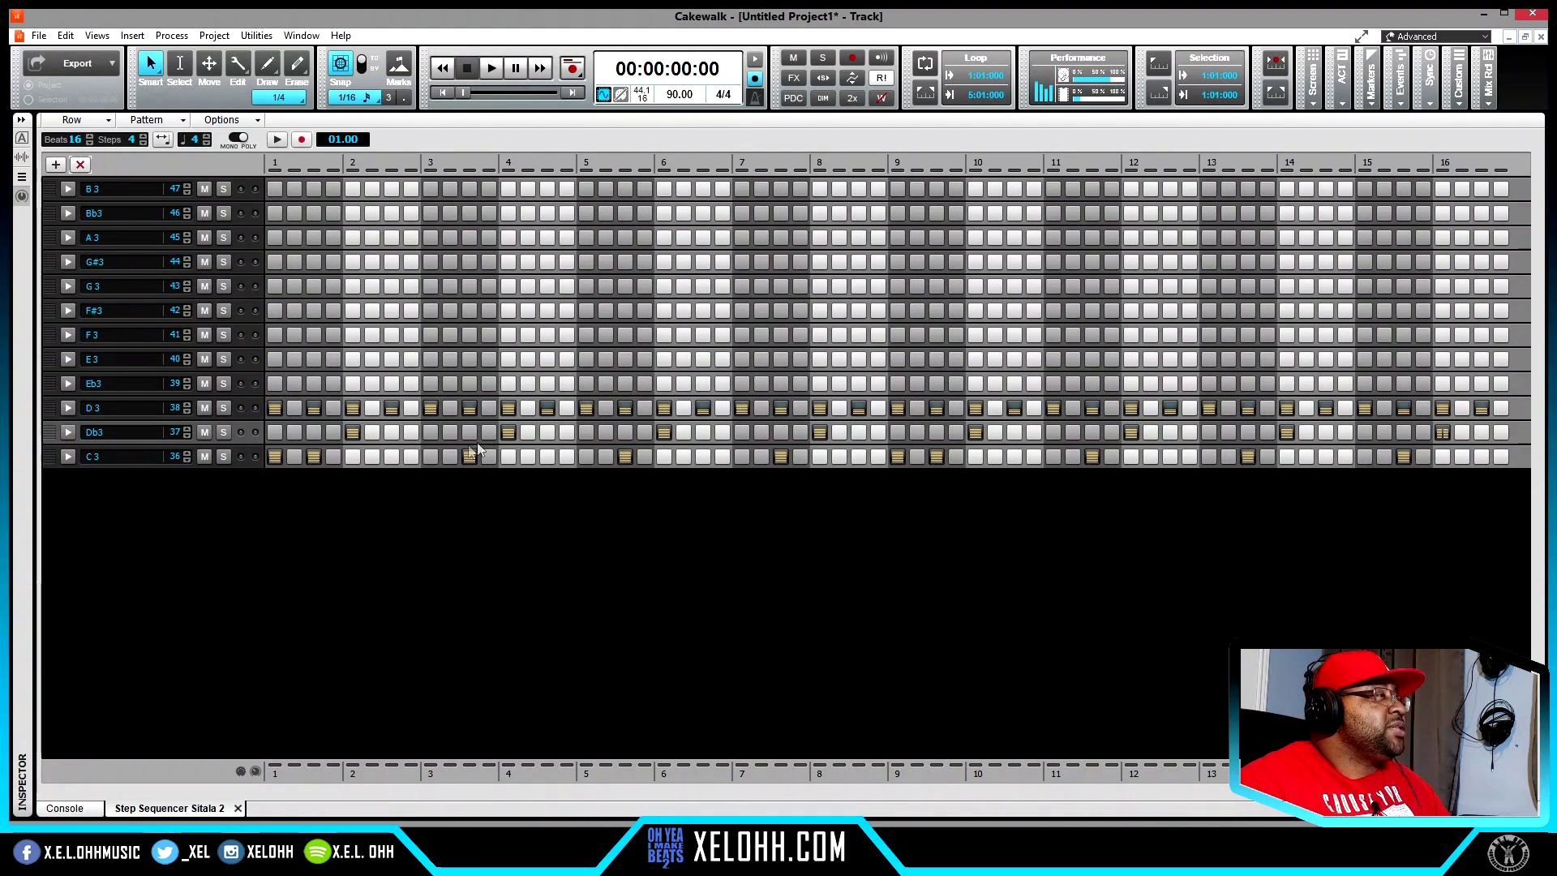
Step: Add four empty rows above the B3 row, extending the sequencer's note range up to Eb4
left_click(55, 408)
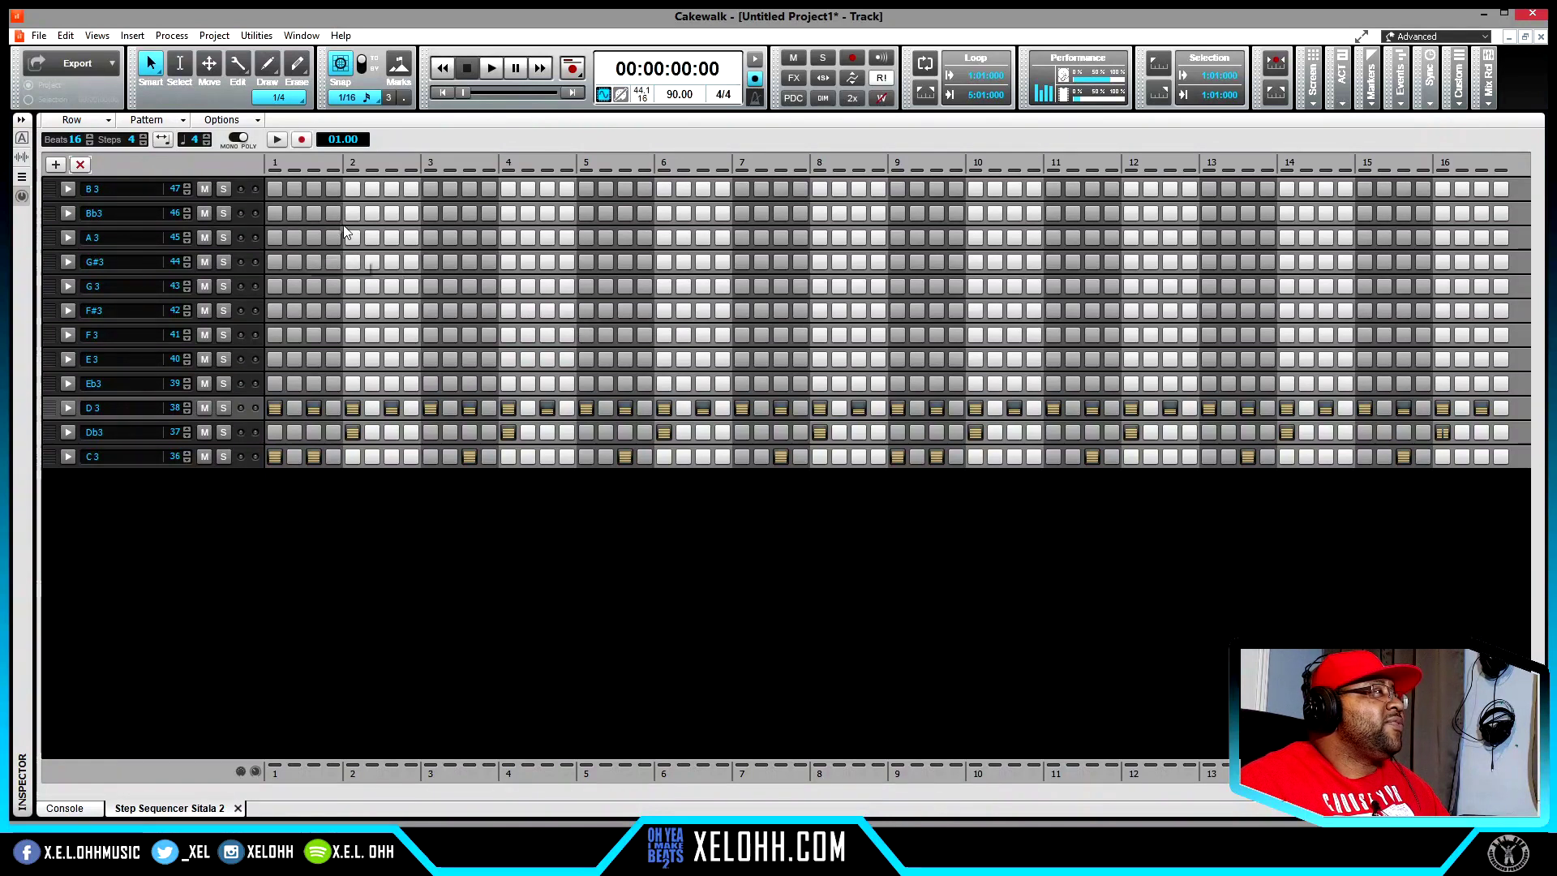
left_click(51, 188)
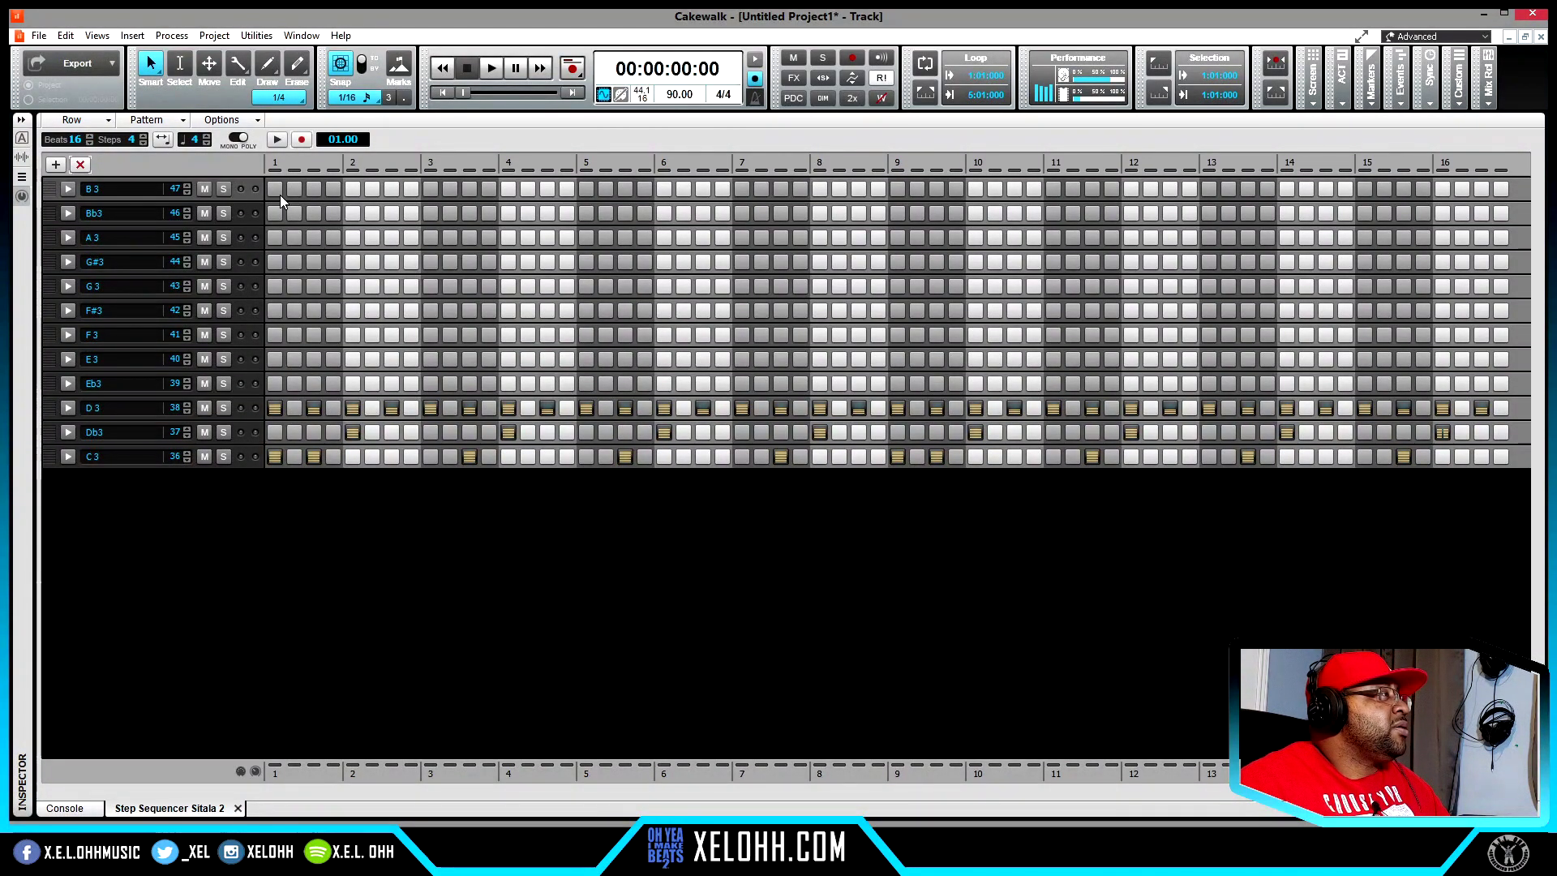
left_click(55, 165)
left_click(55, 165)
left_click(56, 166)
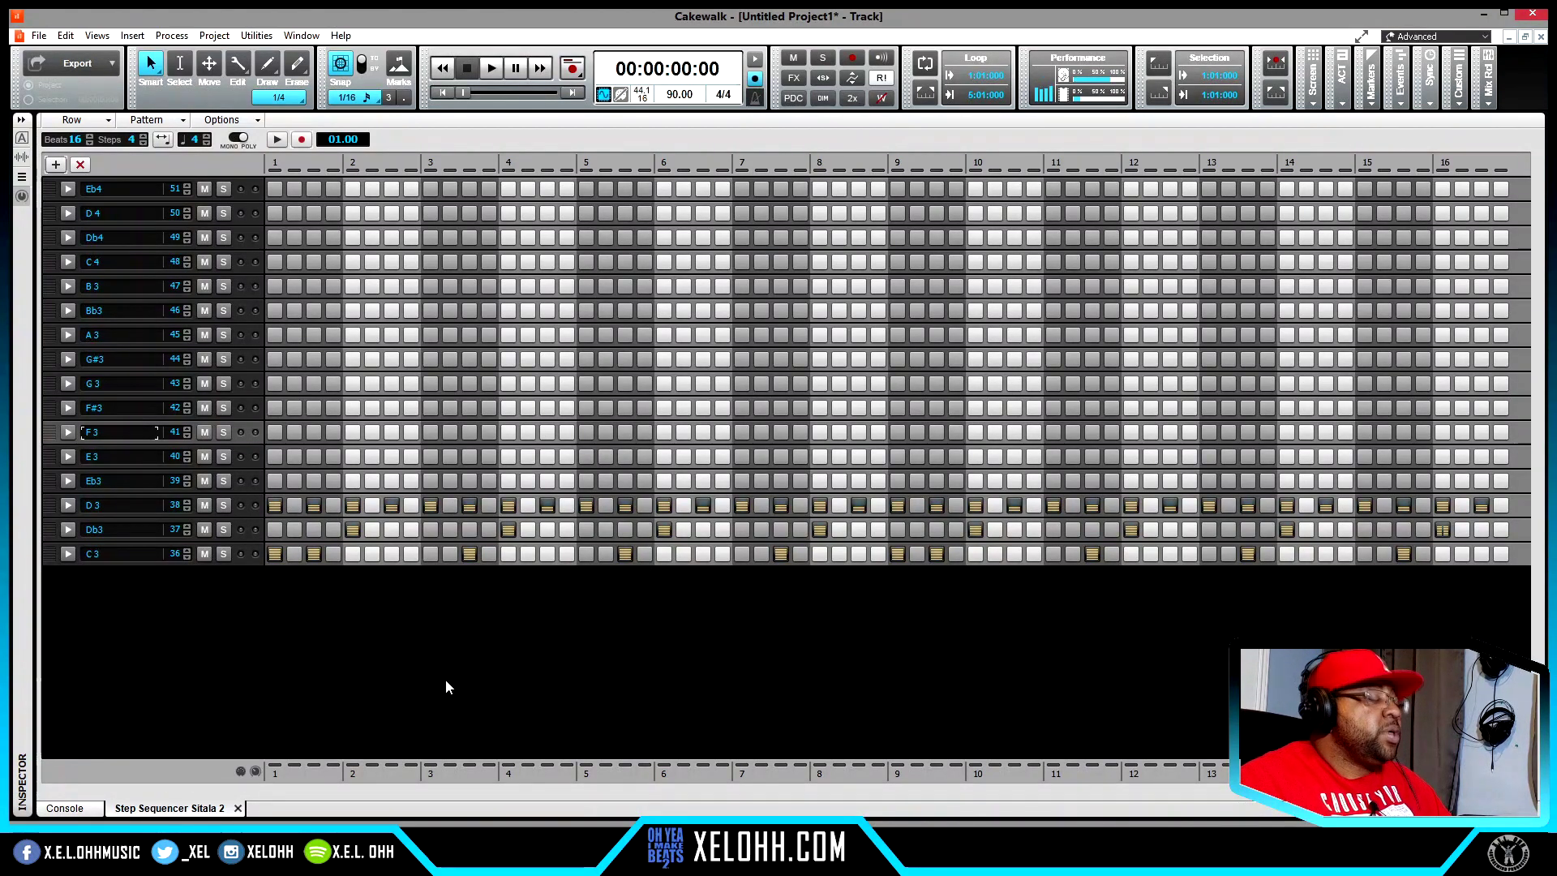
Step: Hide the Step Sequencer and bounce the pattern clip on the Sitala 2 track to a regular MIDI clip
key("d")
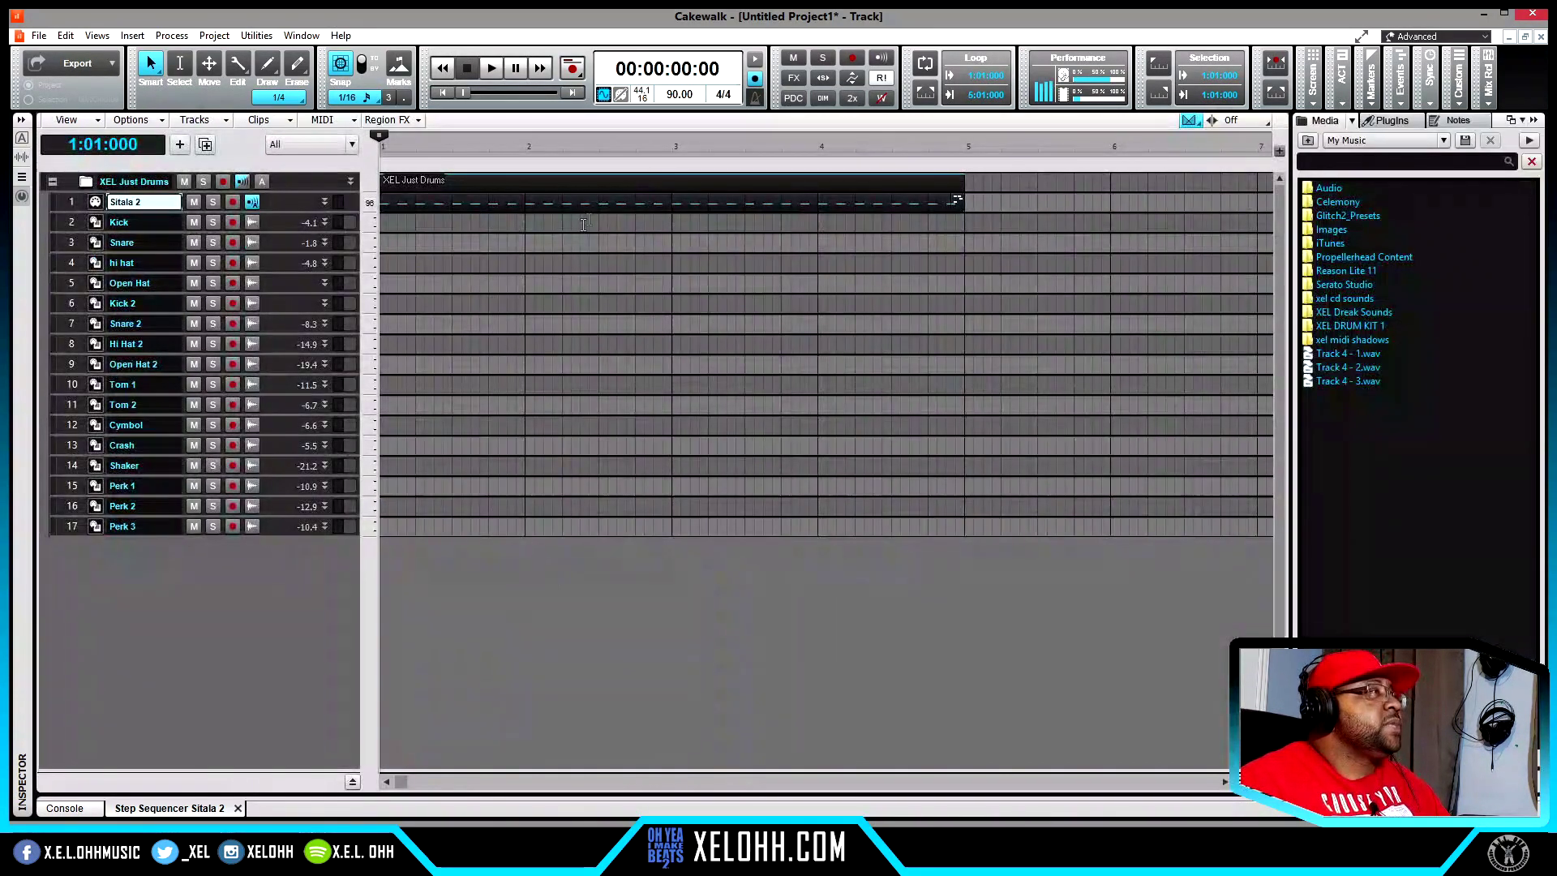
left_click(626, 195)
right_click(627, 199)
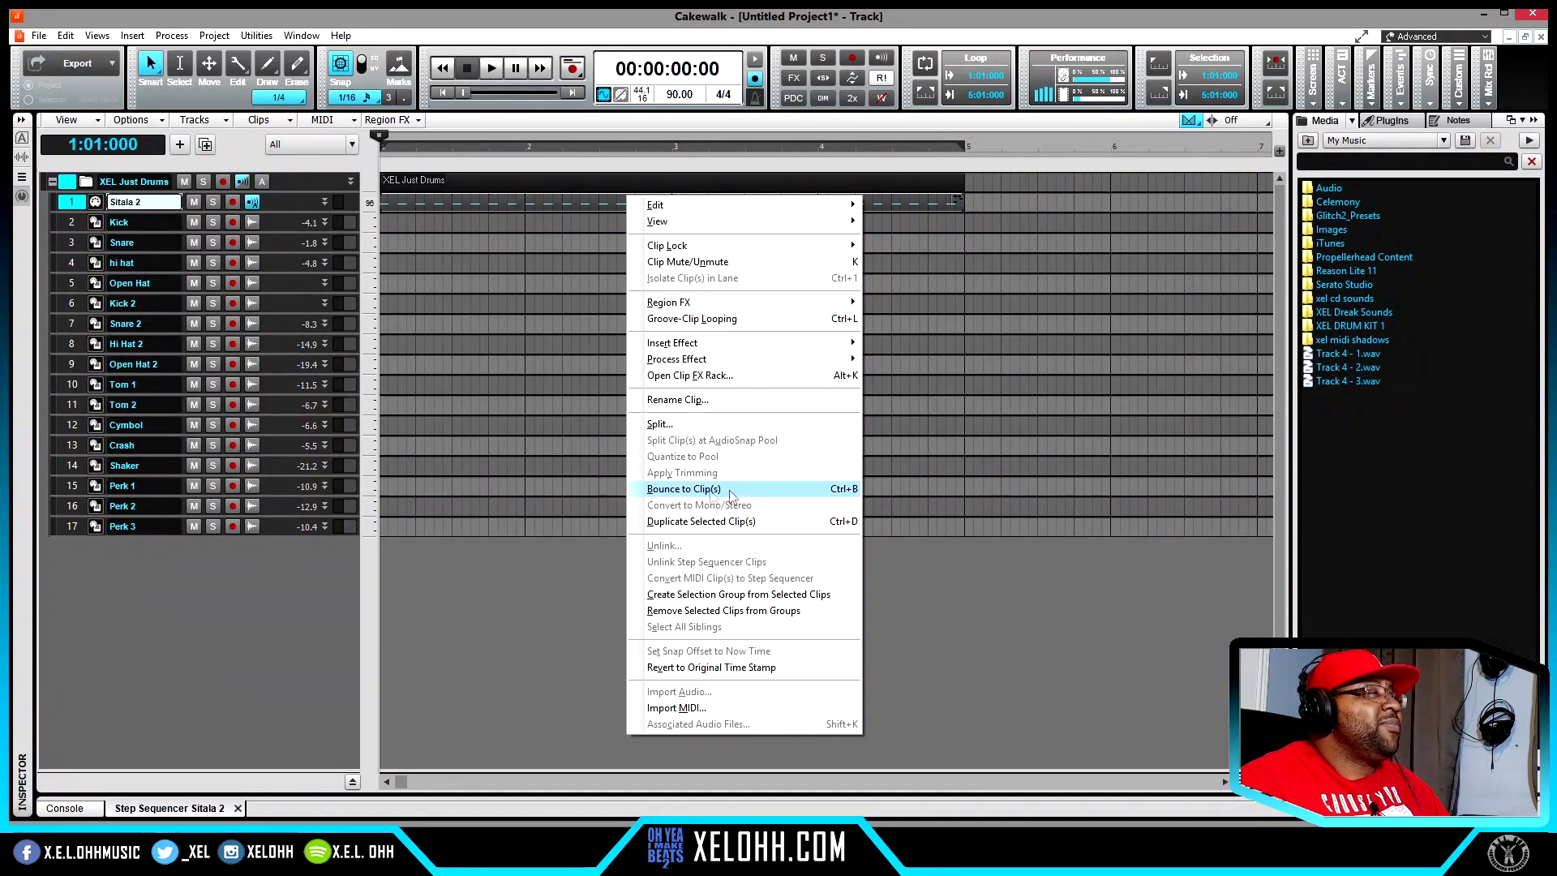
left_click(688, 489)
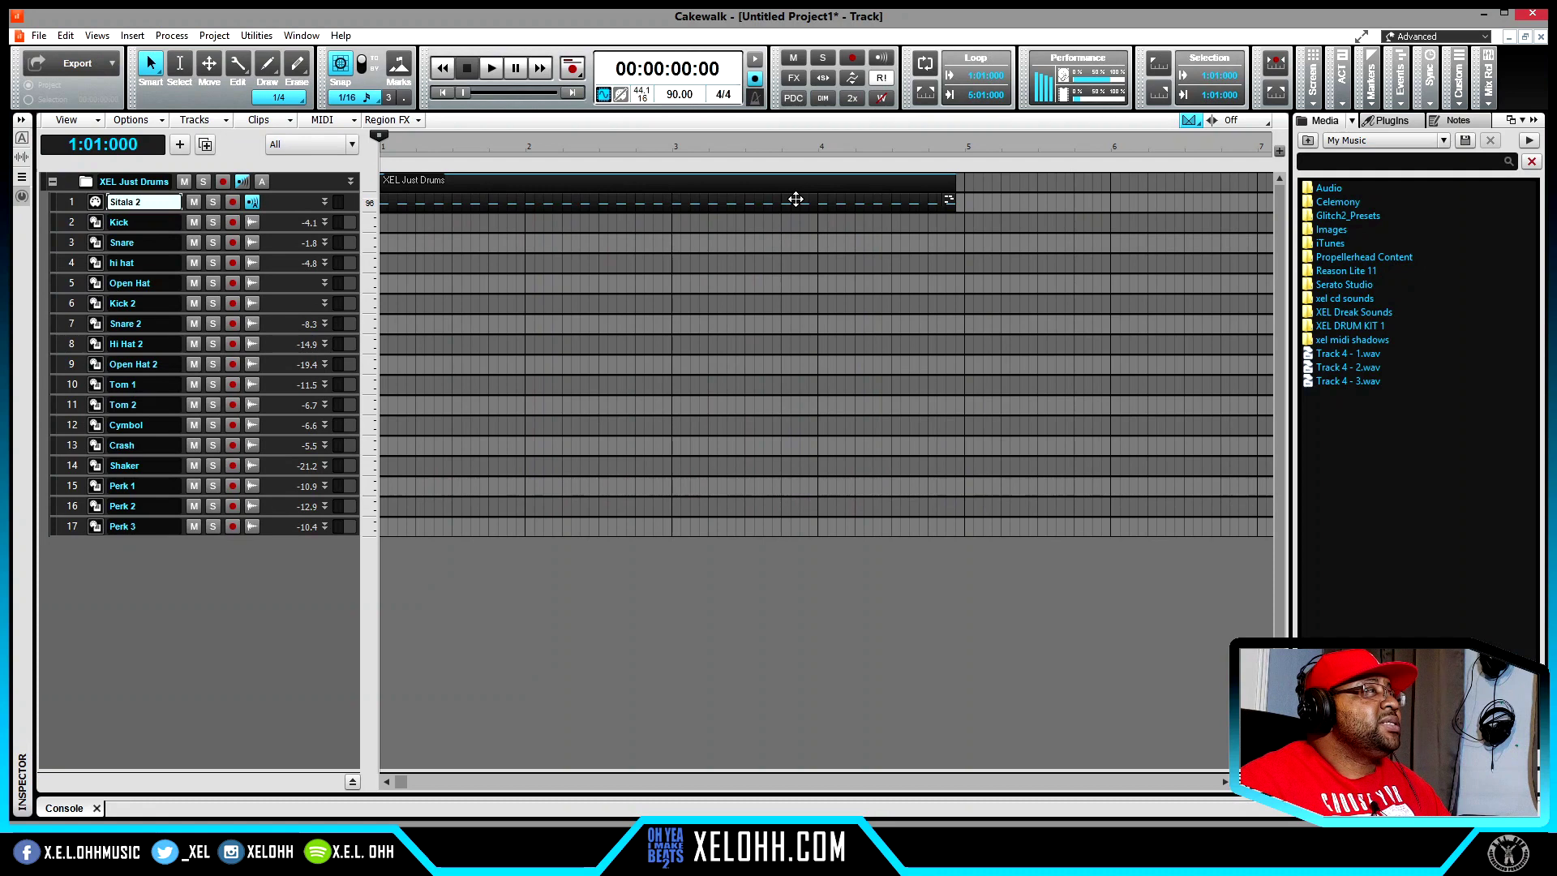
Step: Open the bounced clip in the Piano Roll and examine how the Db3 flam at measure 4, beat 4 was rendered as notes
left_click(684, 199)
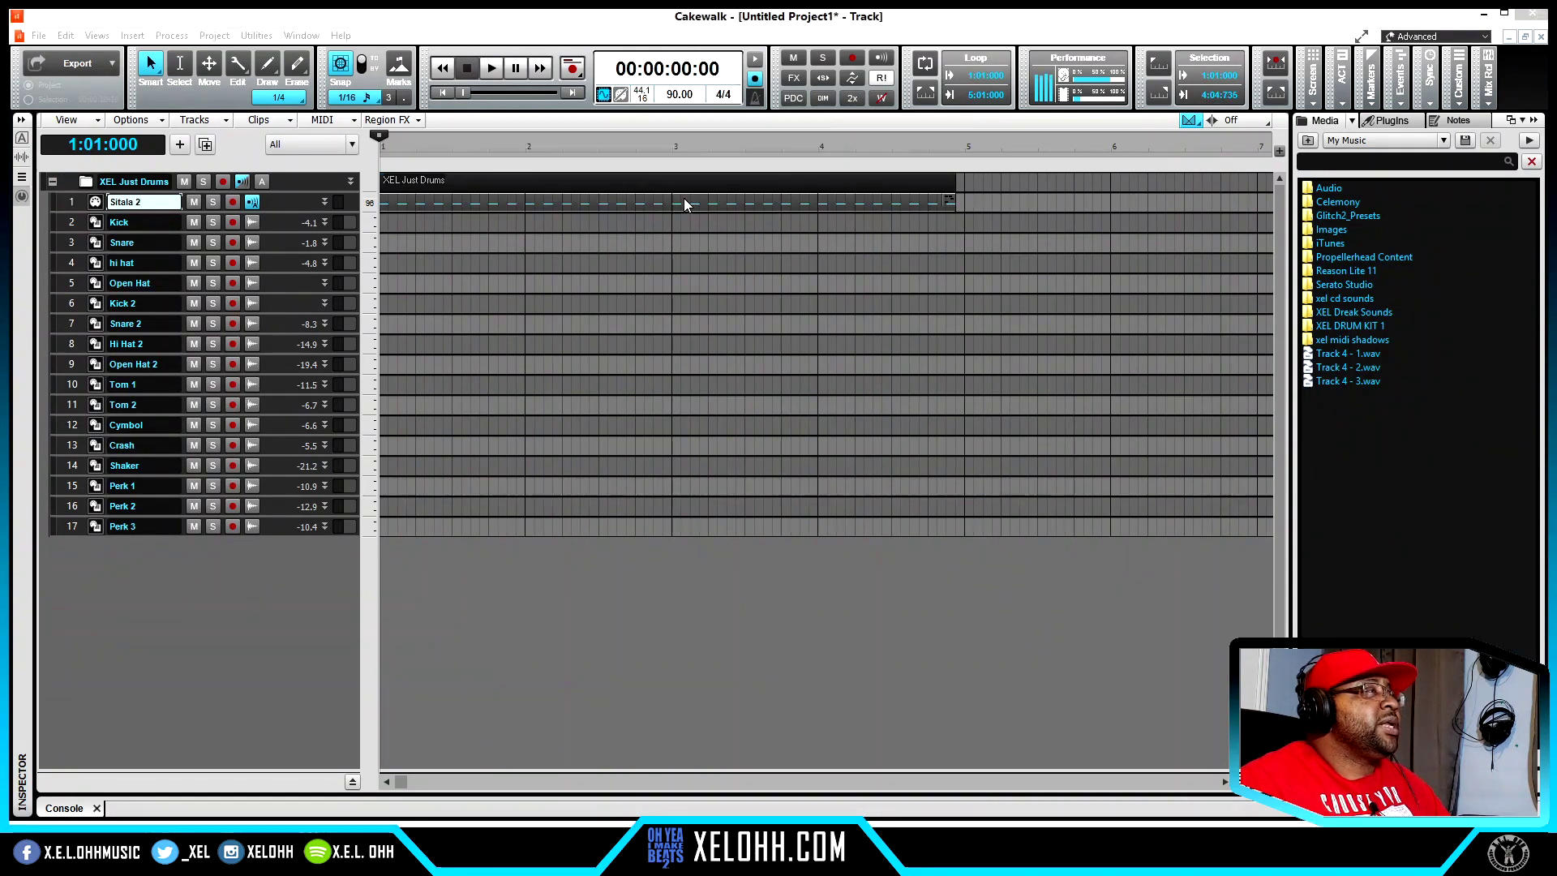
double_click(683, 201)
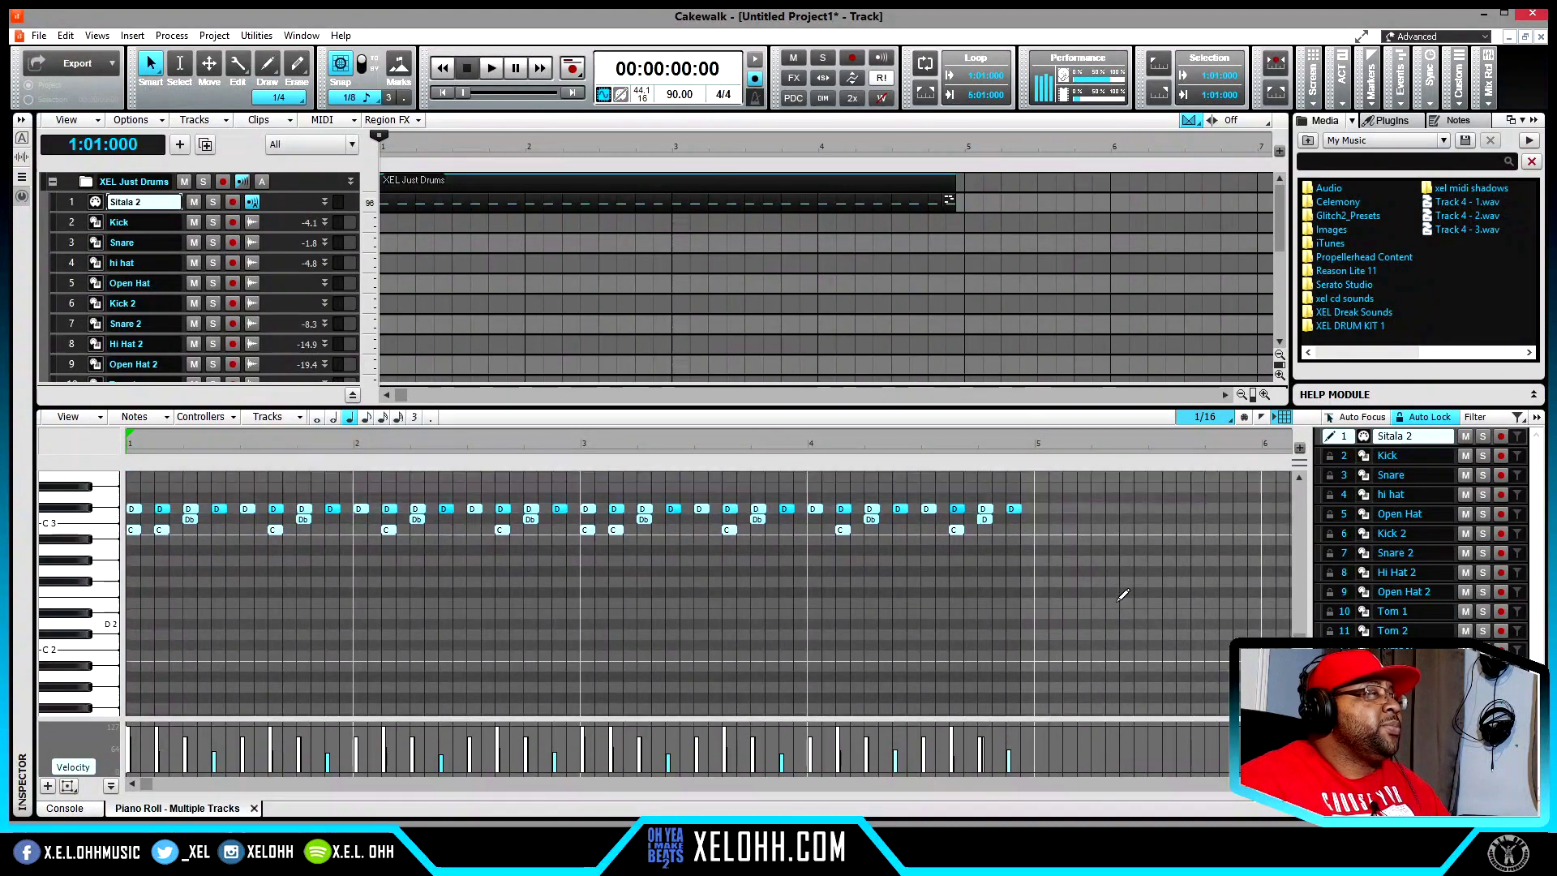
scroll(1122, 595, "up", 1)
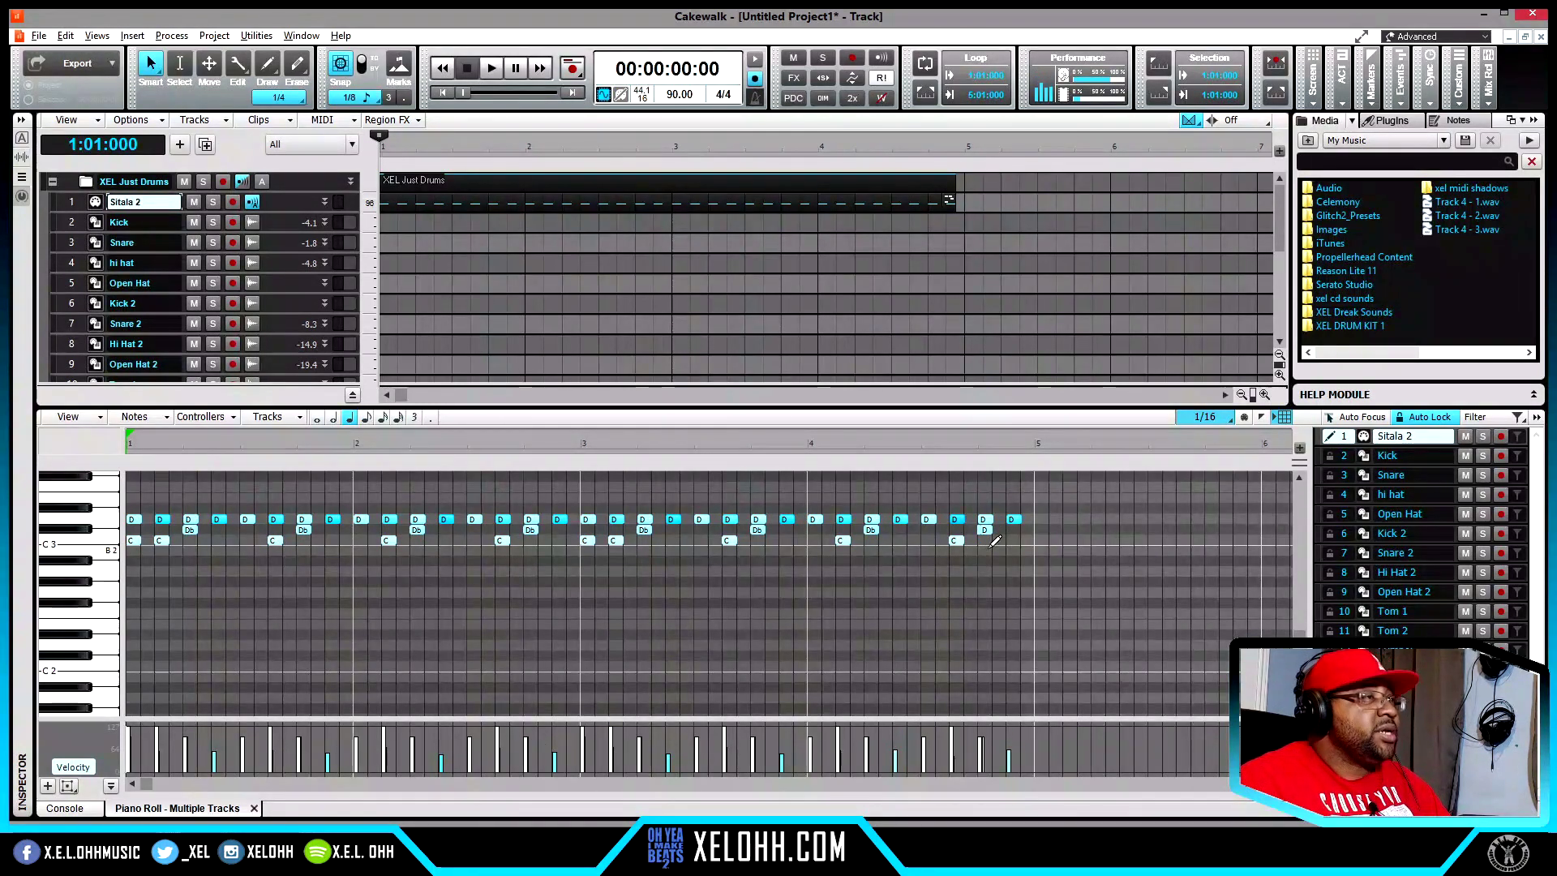
scroll(995, 543, "up", 1)
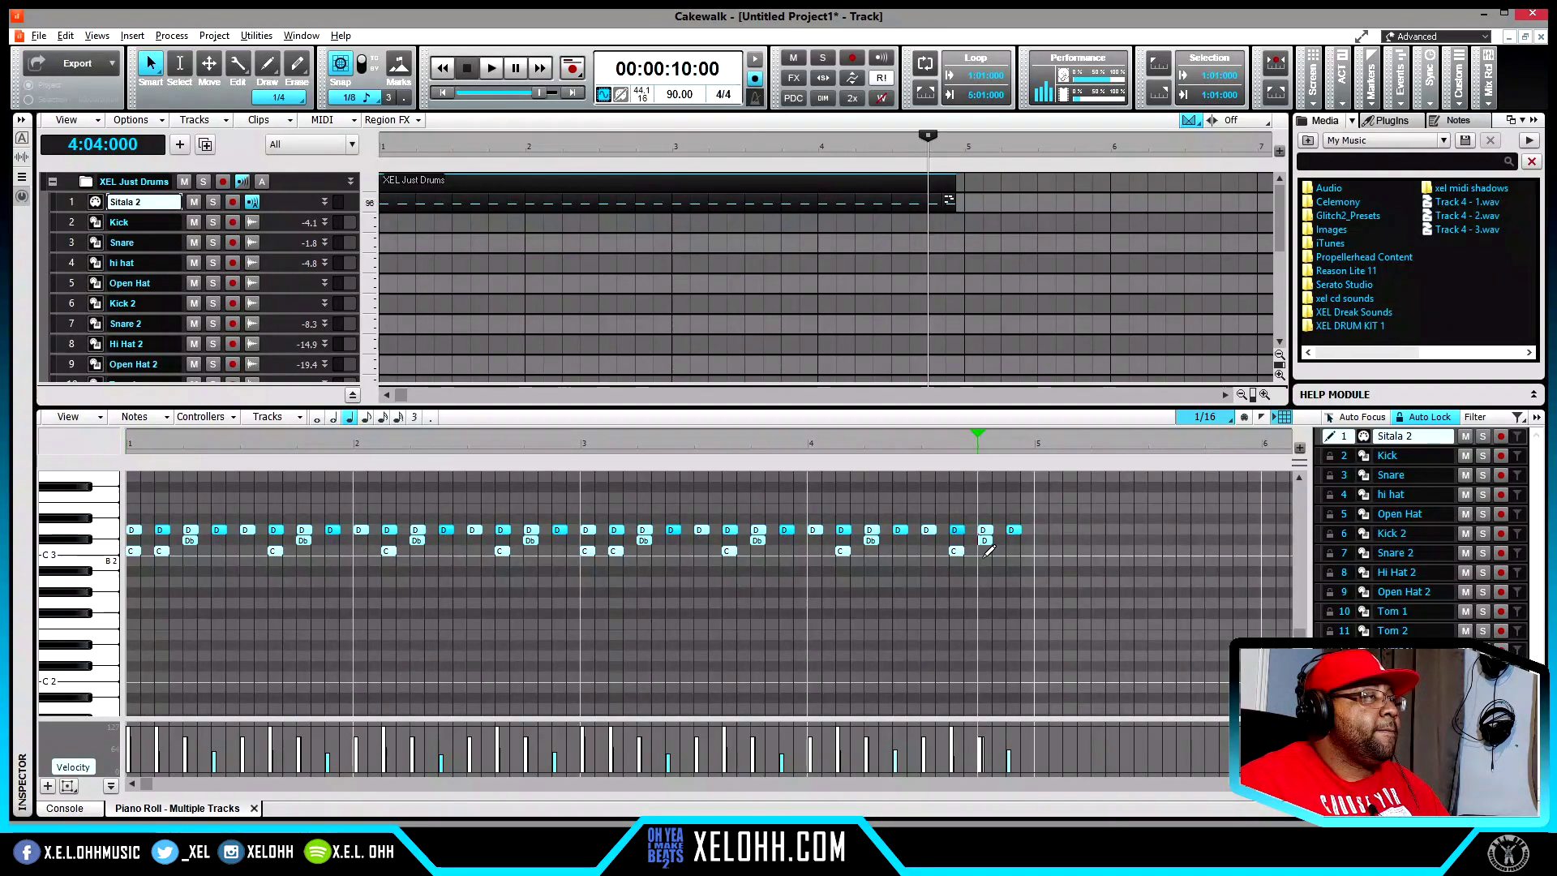
scroll(990, 552, "up", 5)
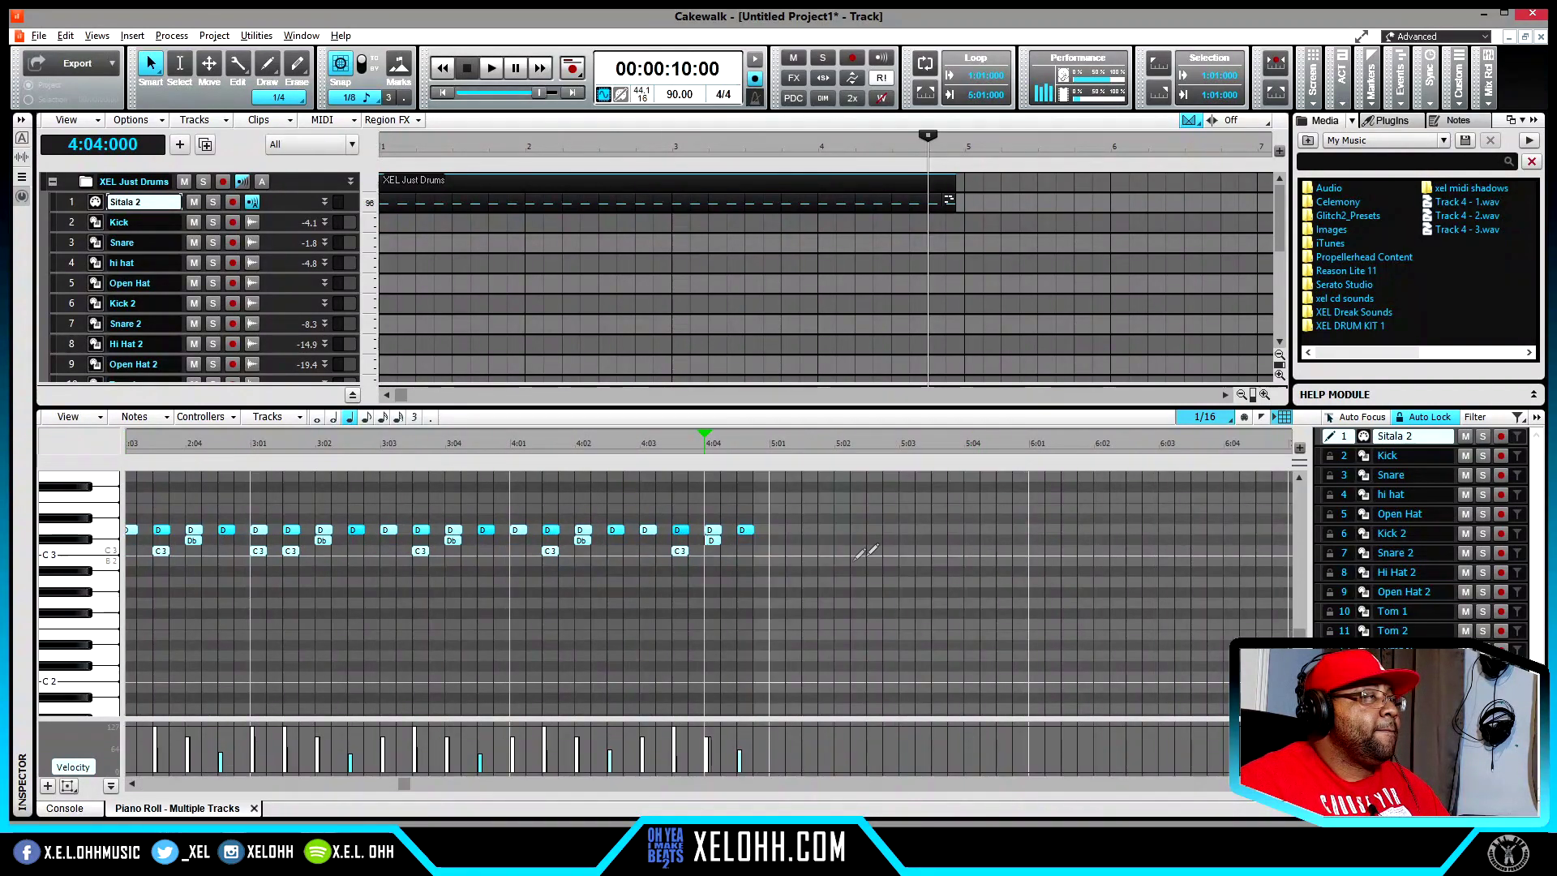
scroll(741, 557, "up", 4)
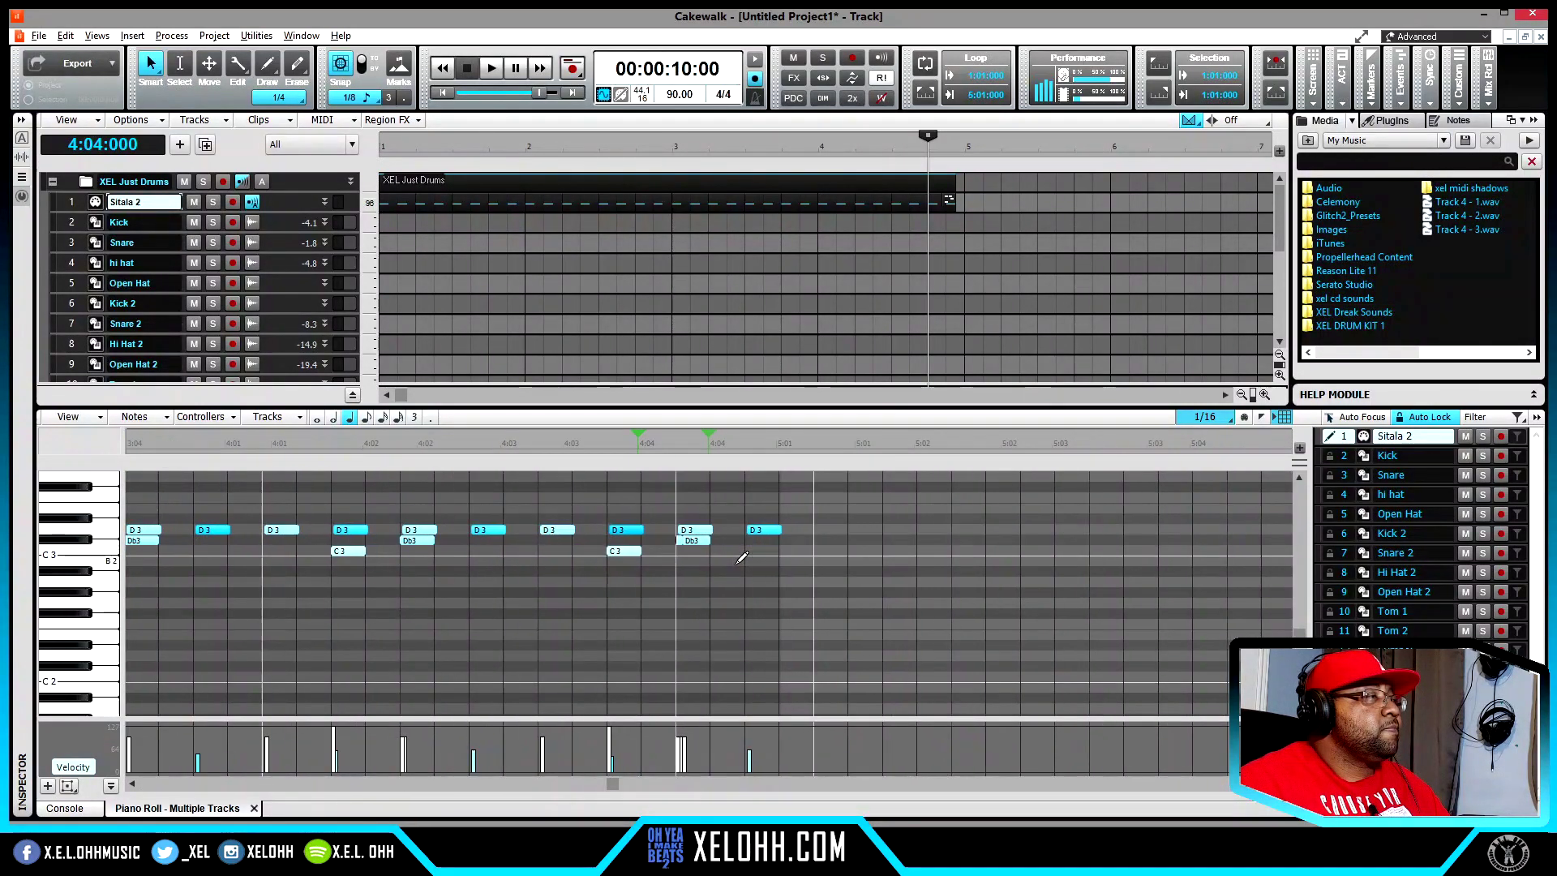
scroll(741, 558, "up", 1)
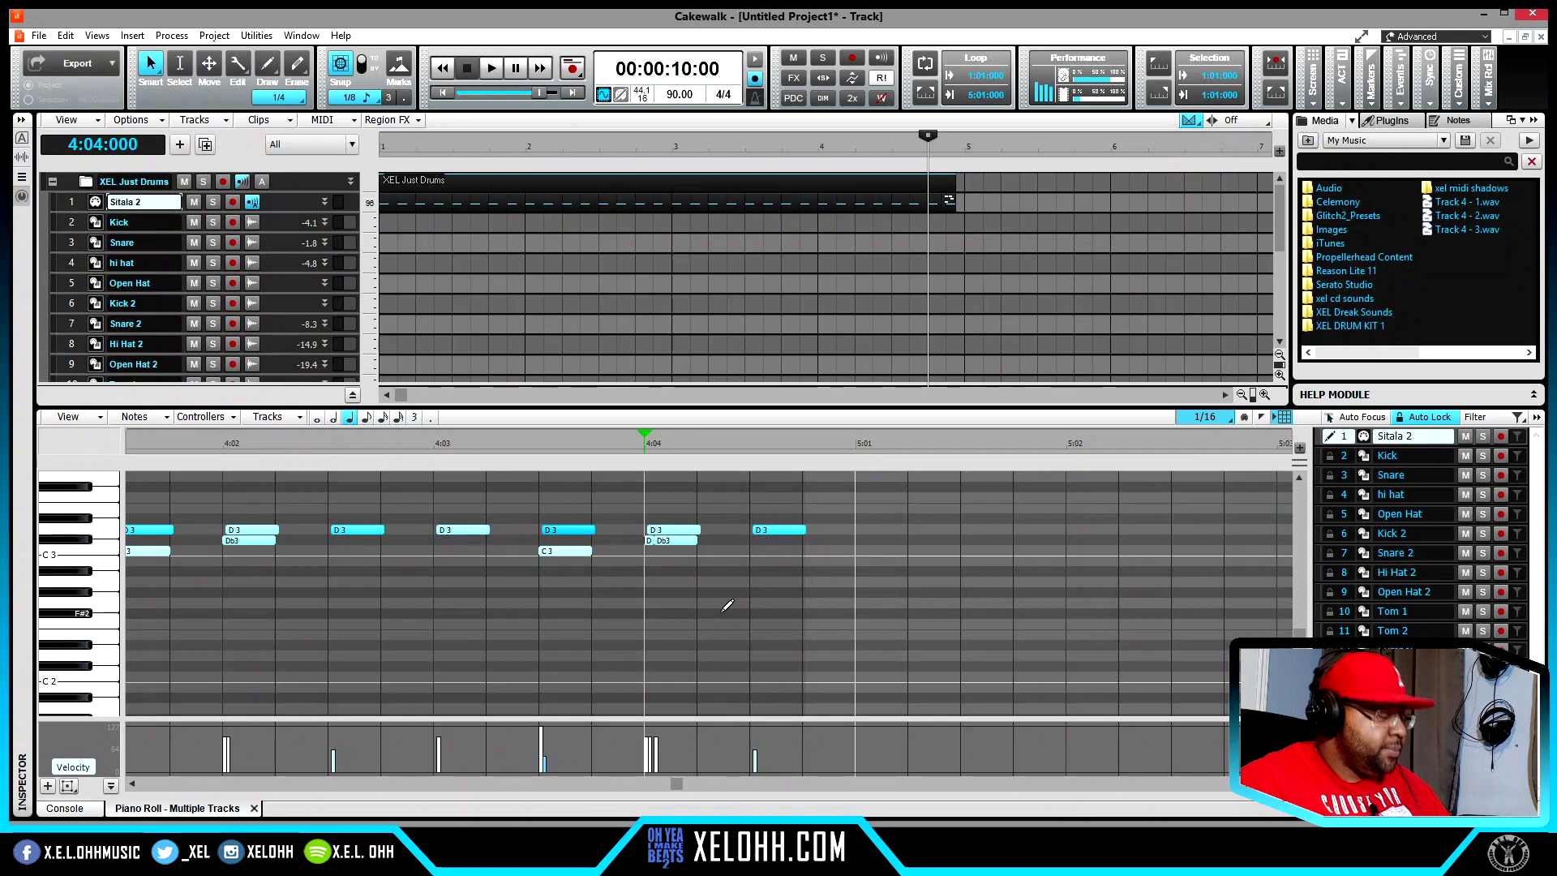
scroll(666, 612, "down", 4)
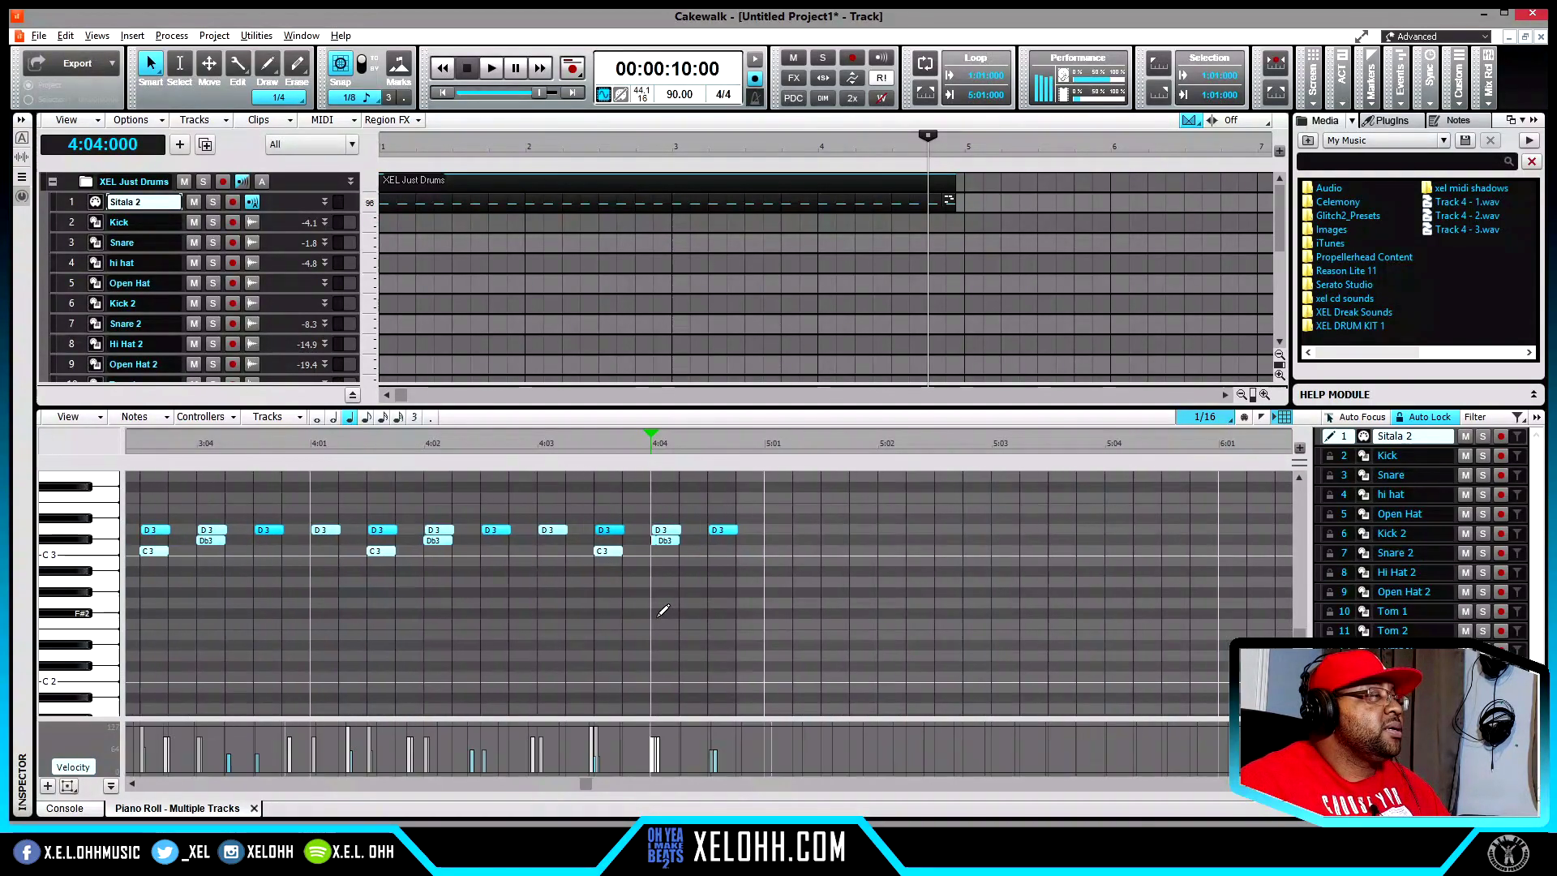
scroll(657, 613, "down", 3)
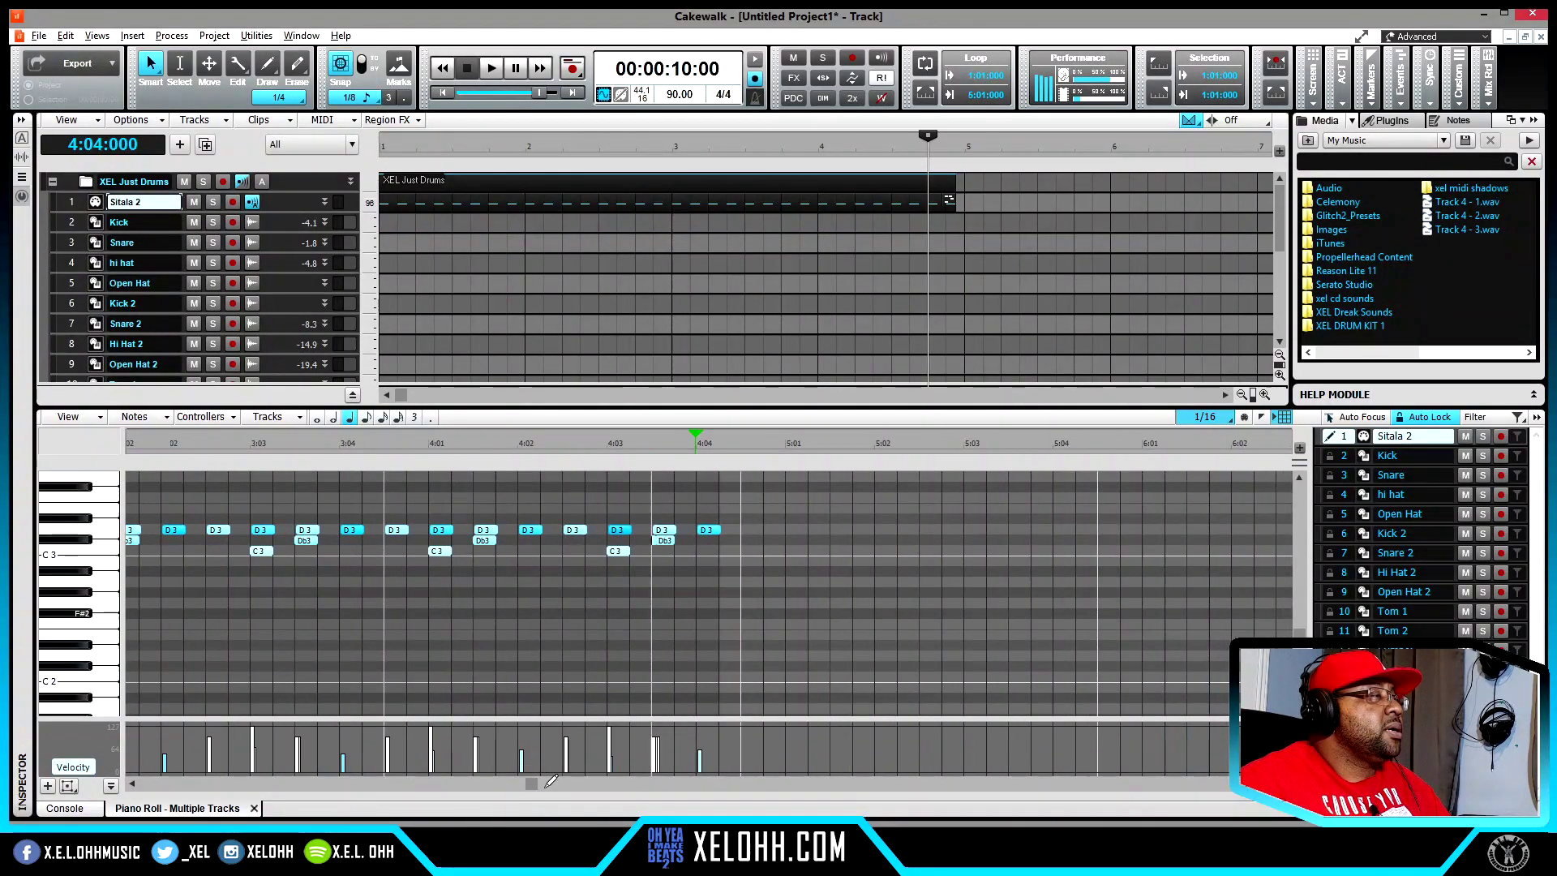
scroll(543, 781, "down", 2)
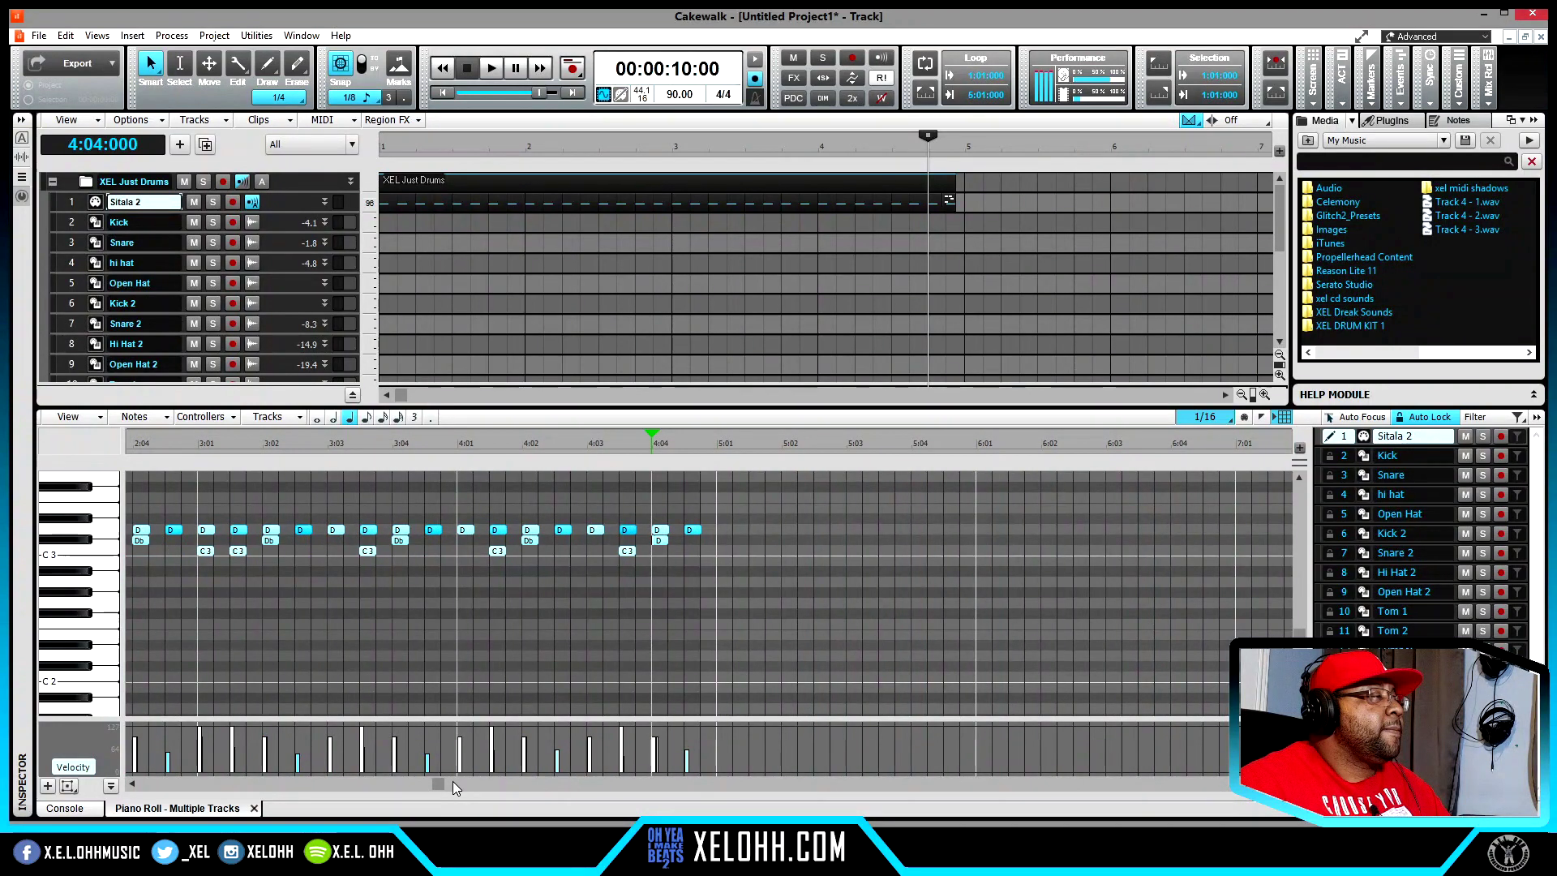
left_click_drag(436, 782, 128, 788)
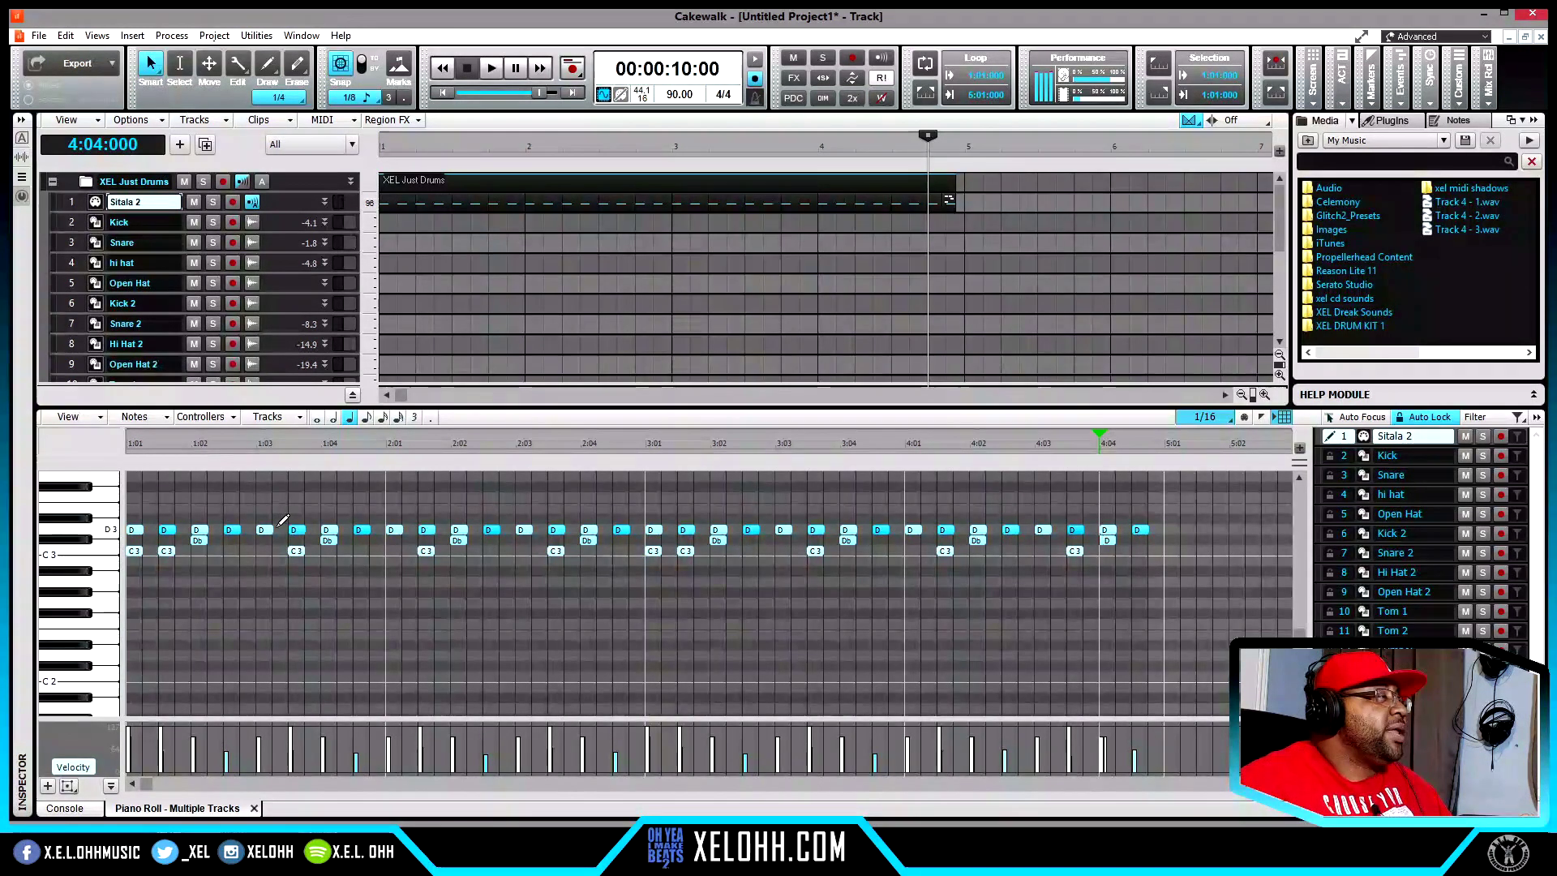
left_click(282, 520)
left_click(278, 526)
left_click(281, 531)
right_click(278, 530)
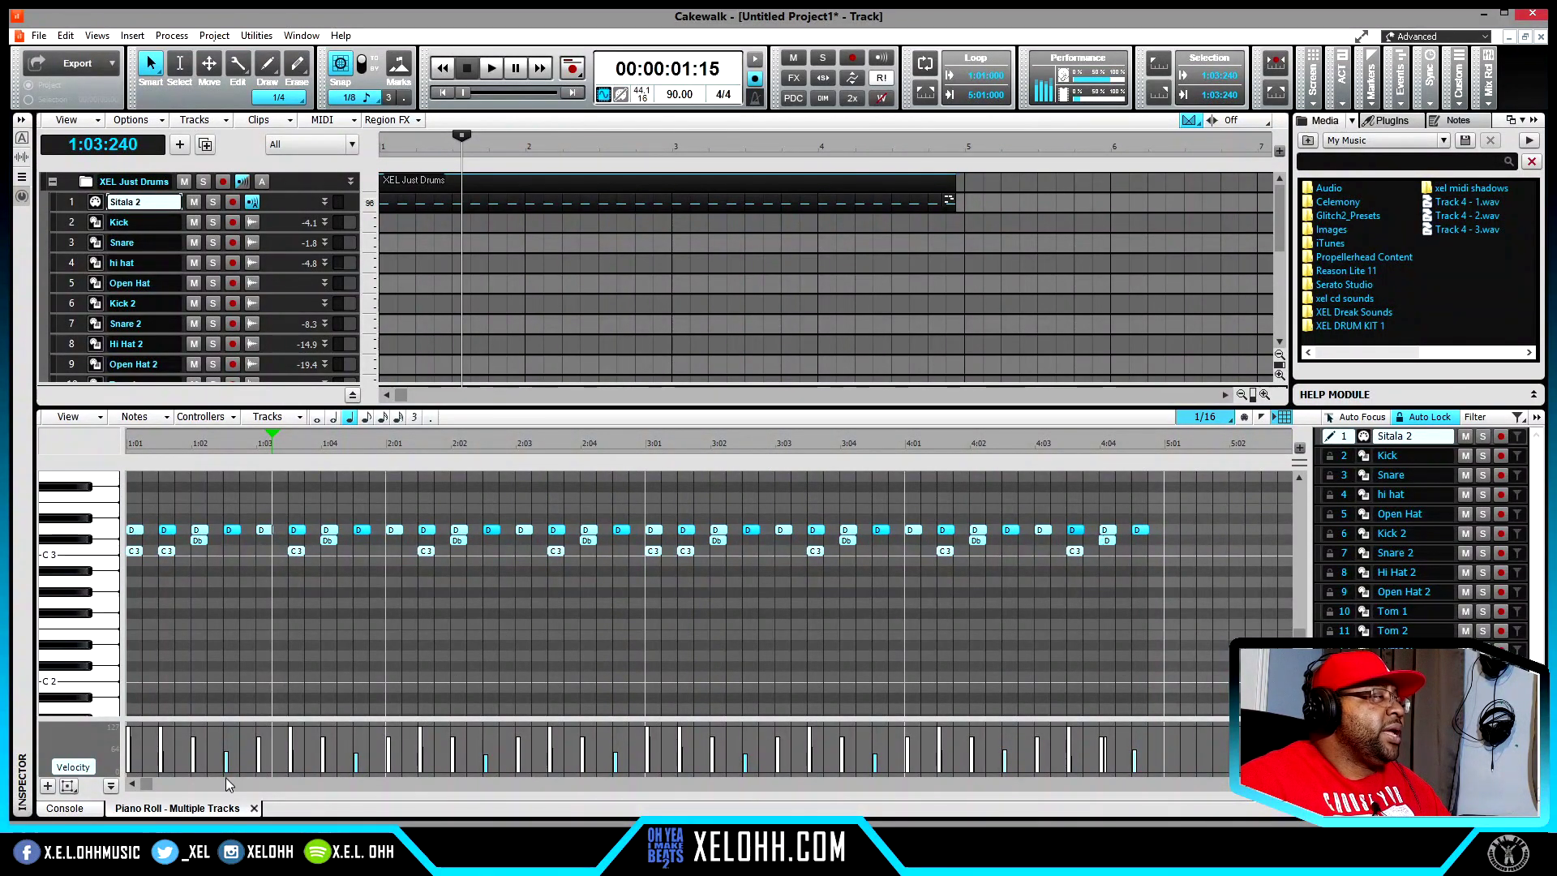
Step: Close the Piano Roll and convert the Sitala 2 MIDI clip to a Step Sequencer clip at 1/16 resolution, preserving the original timing
left_click(254, 808)
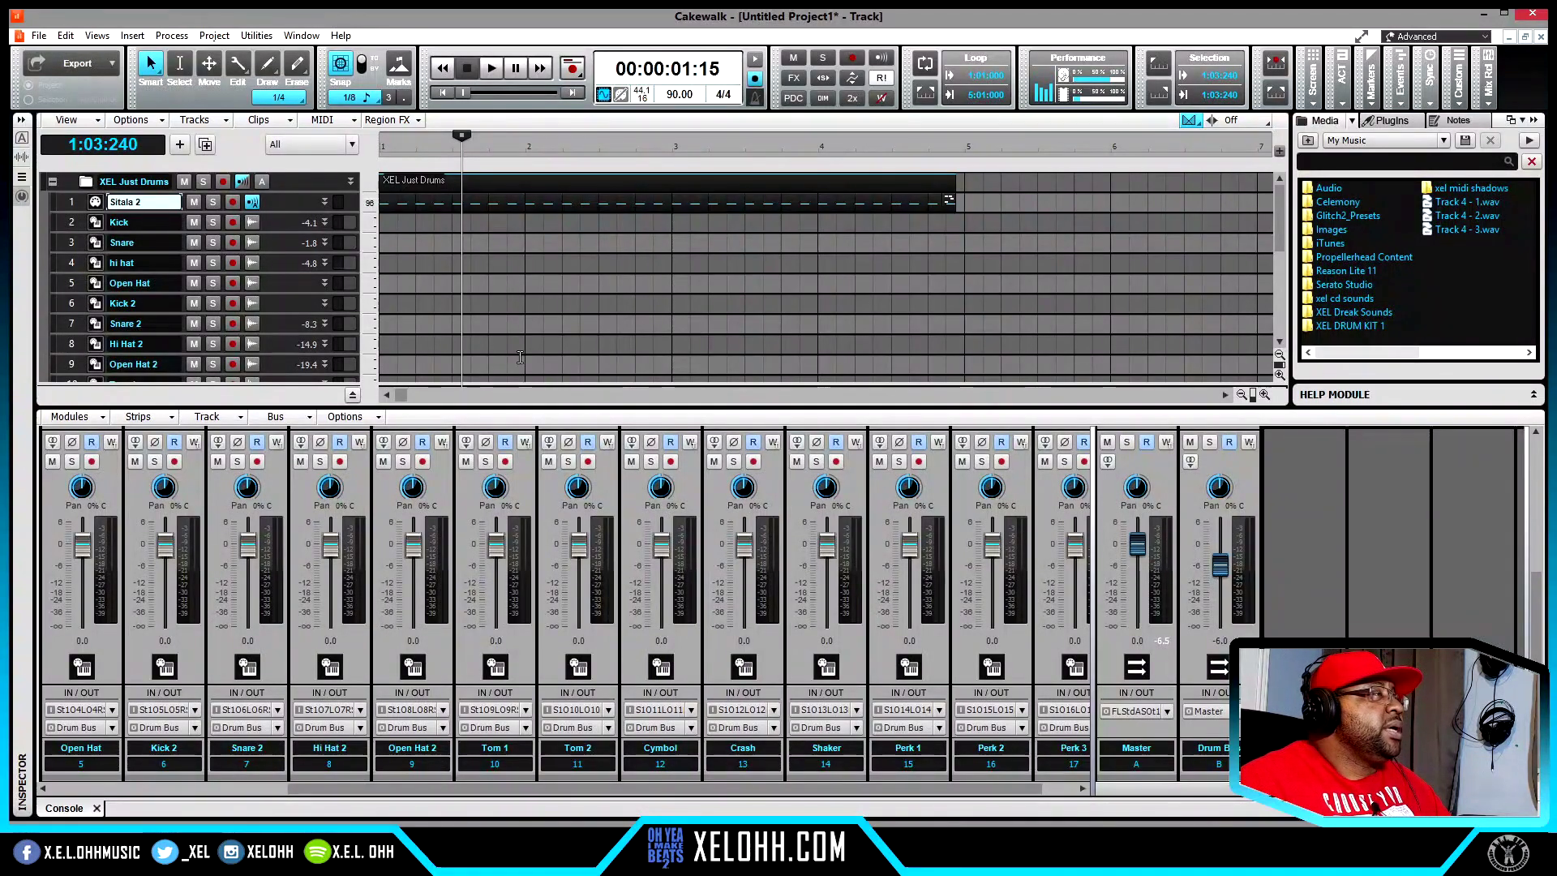
key("d")
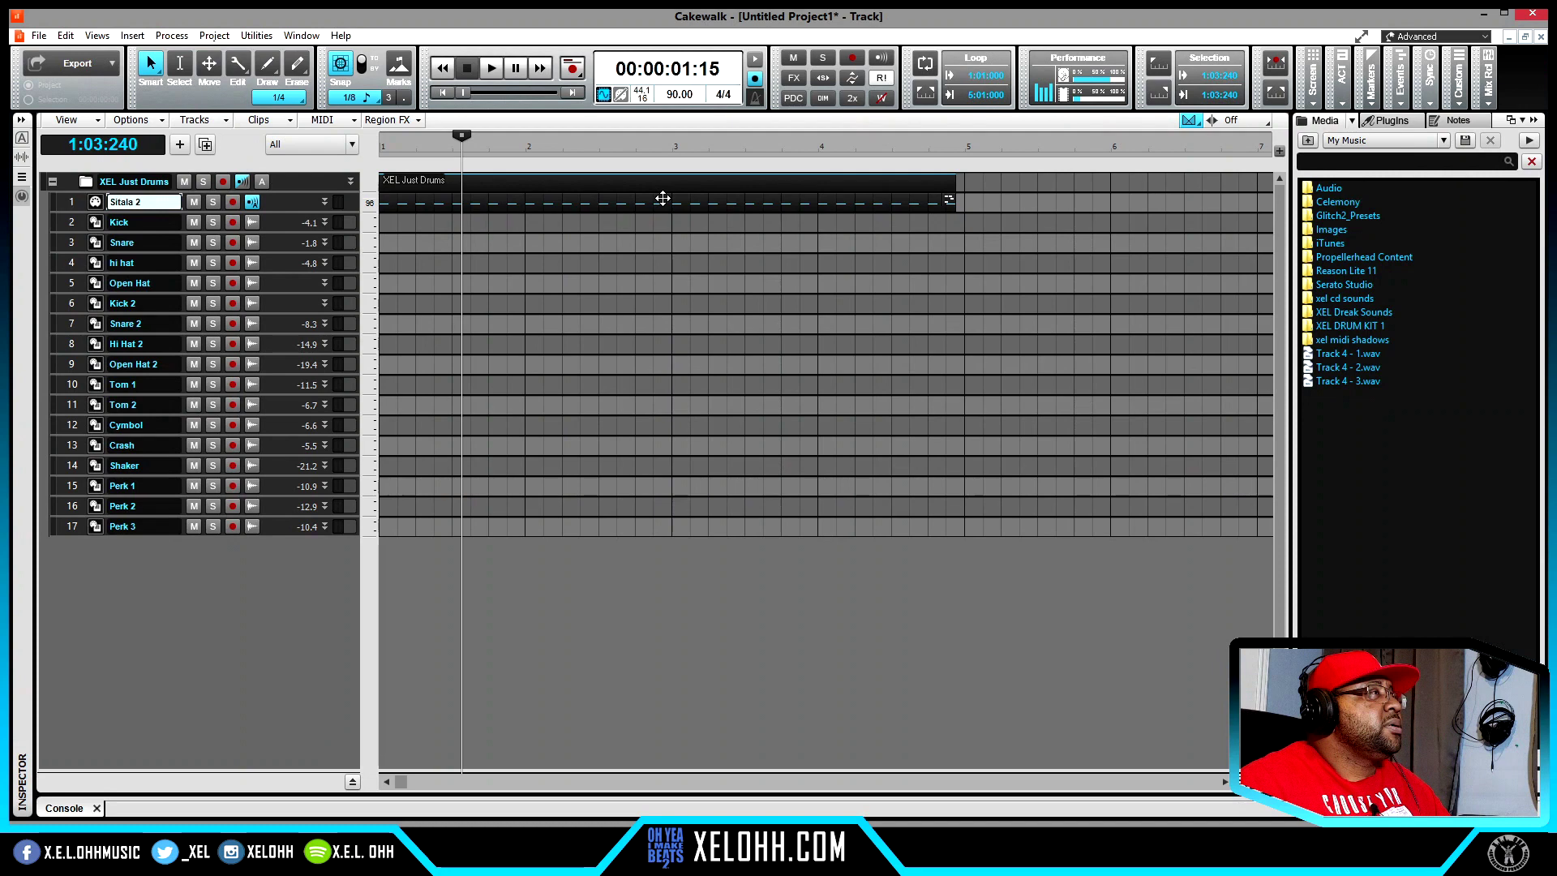
left_click(663, 198)
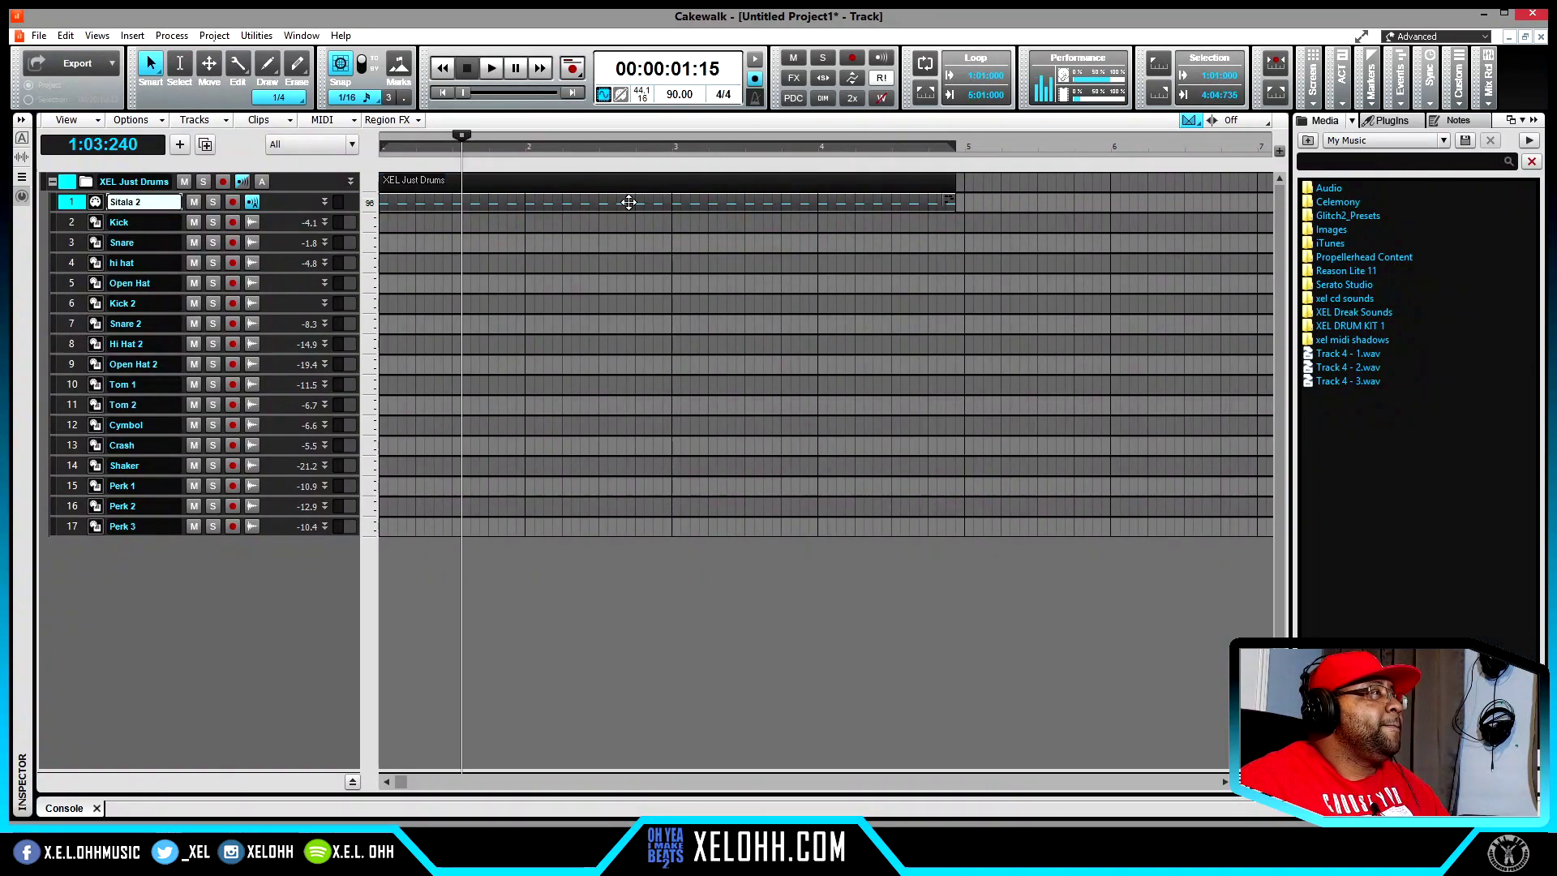
right_click(629, 200)
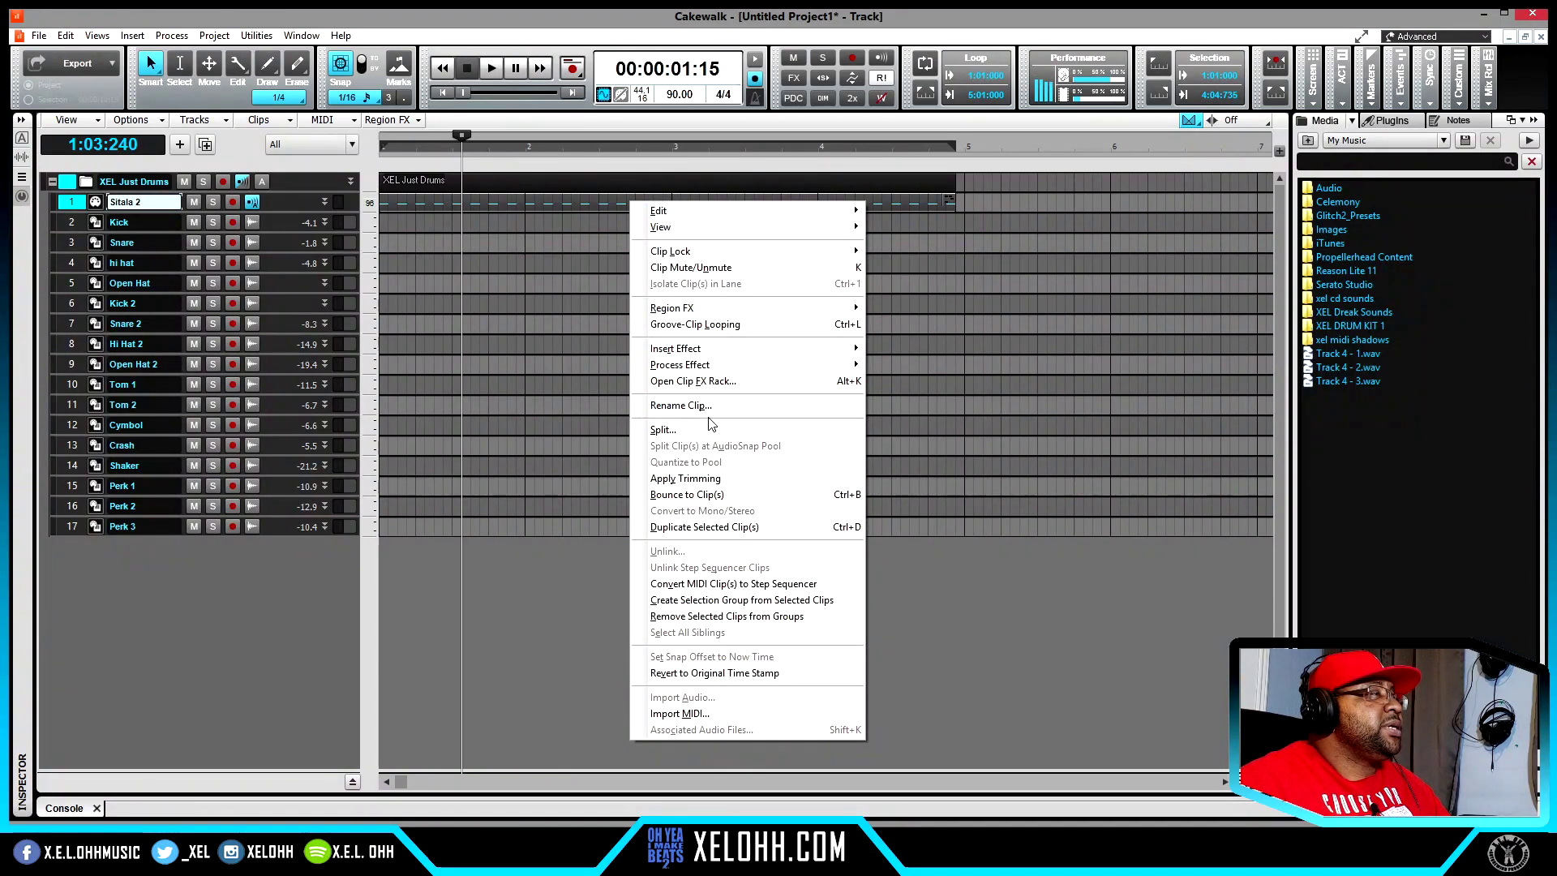
left_click(800, 584)
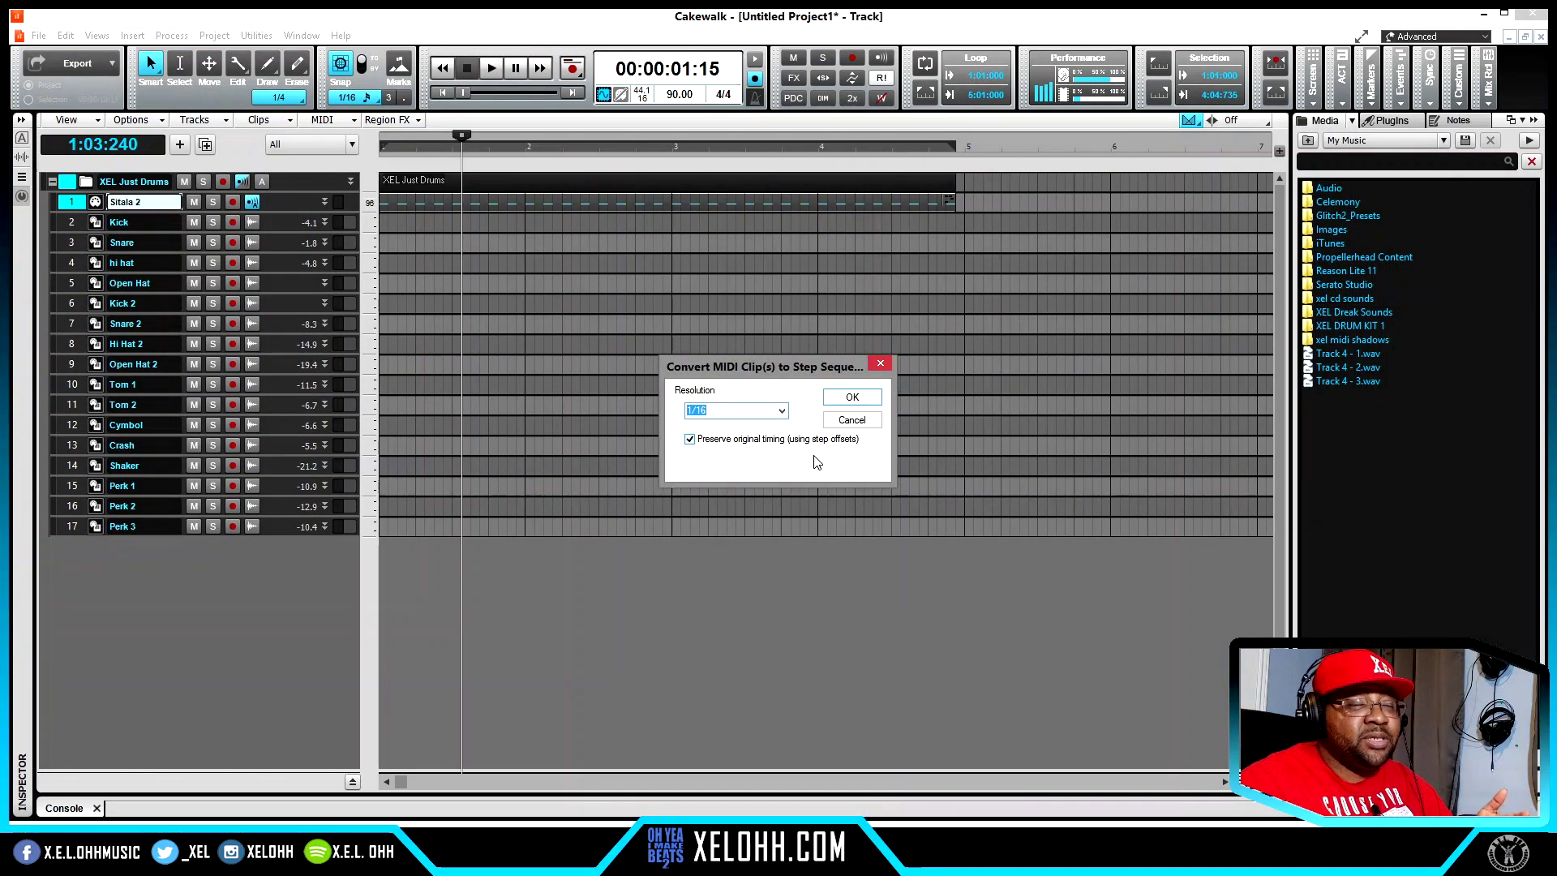
left_click(853, 398)
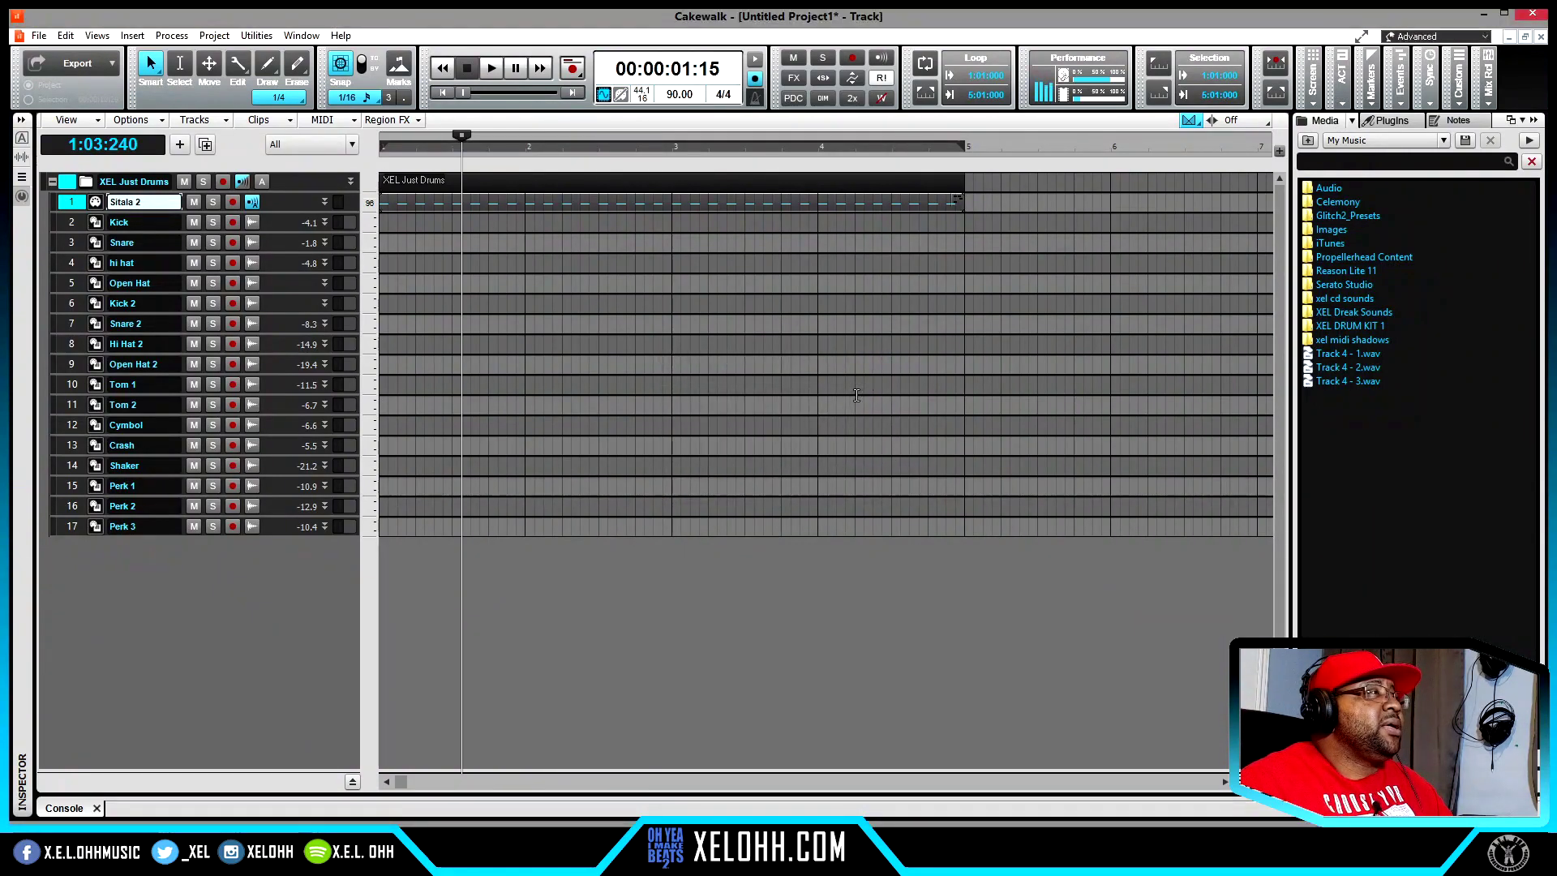
Step: Open the converted clip in the Step Sequencer and insert rows for Eb3, E3 and F3 above the D3 row
double_click(739, 197)
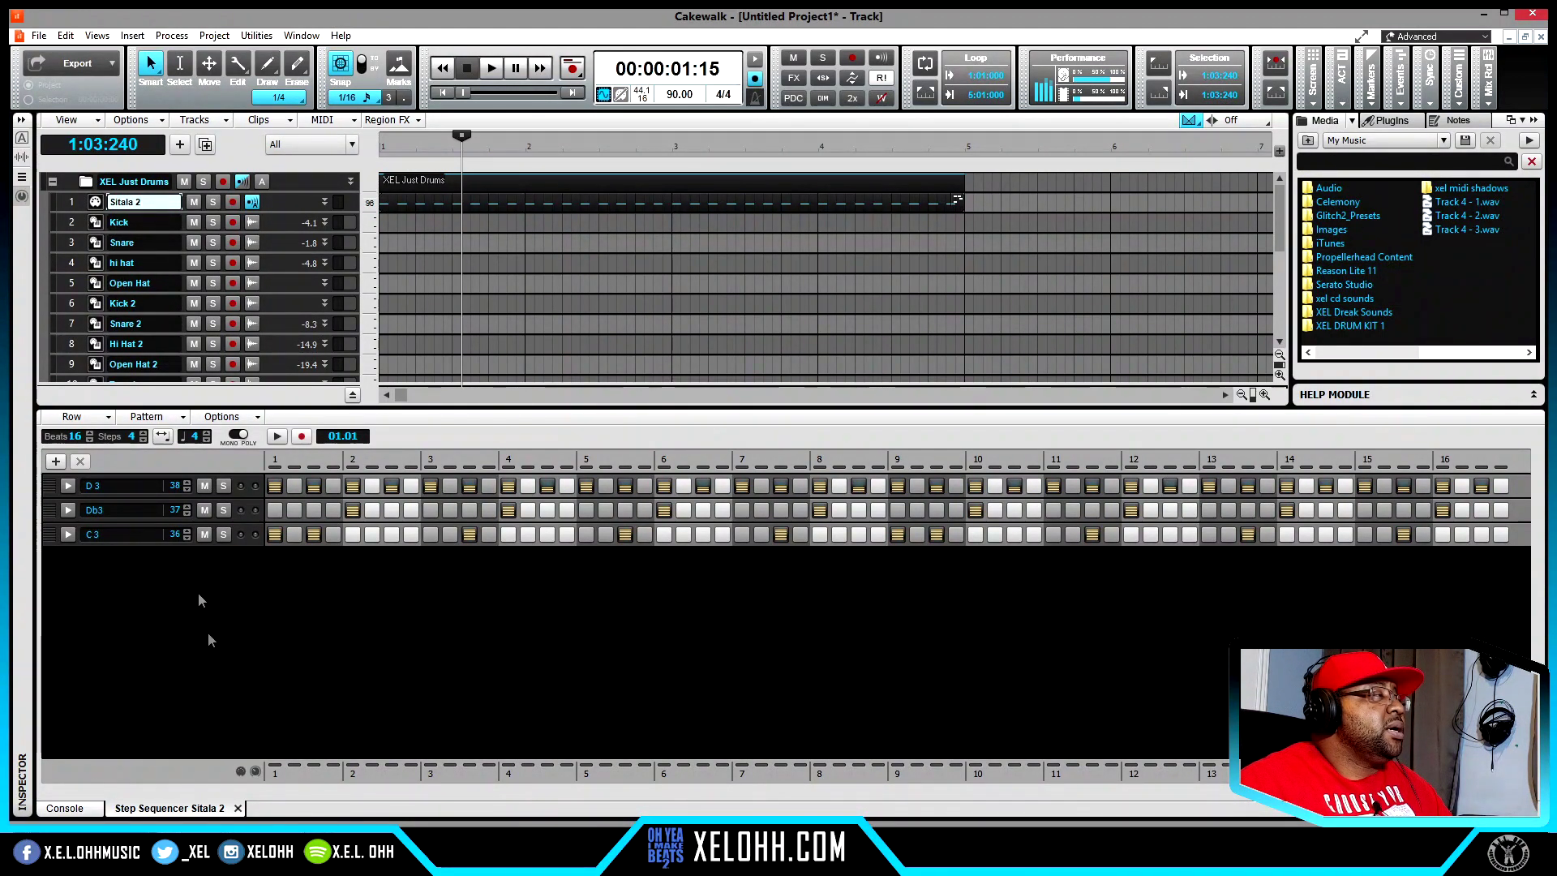
left_click(51, 487)
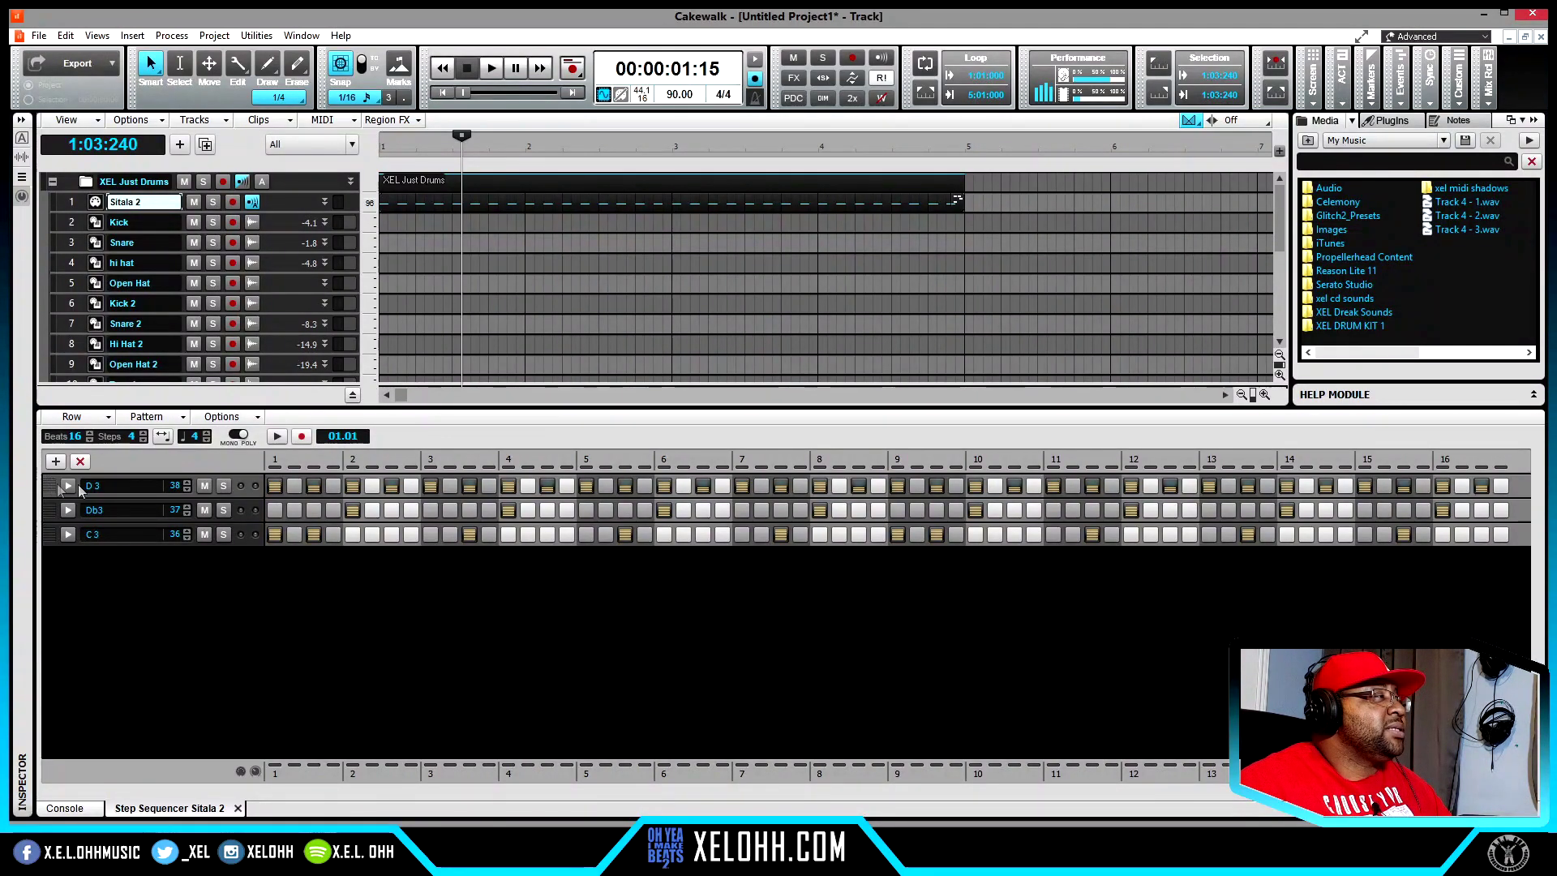
left_click(56, 462)
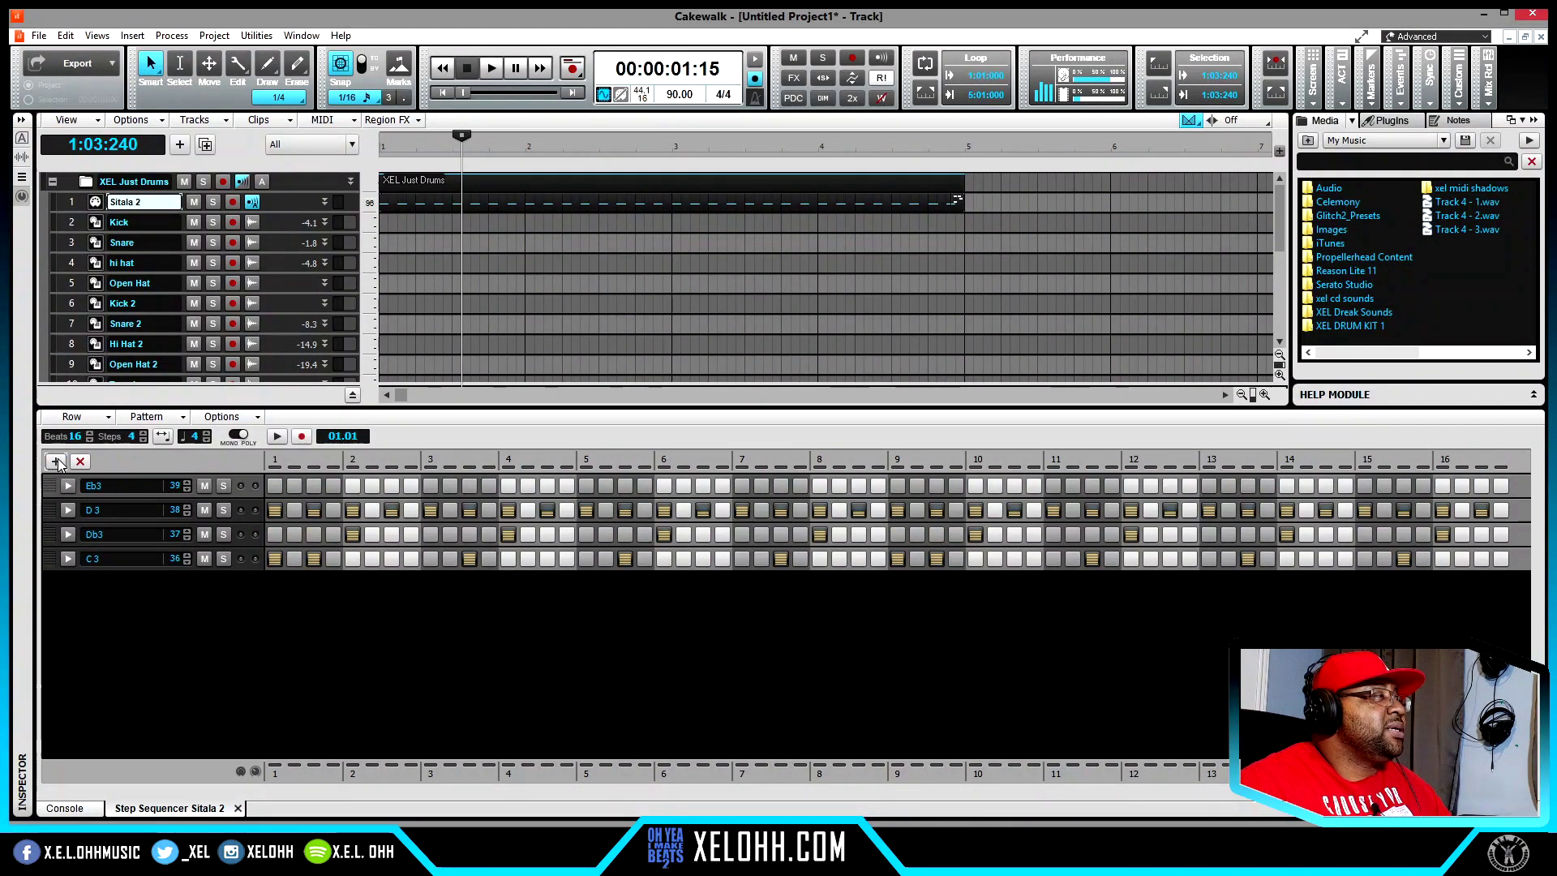
left_click(56, 462)
left_click(56, 462)
Step: Audition the sounds of the Eb3, E3 and F3 rows and start playing the pattern
left_click(110, 538)
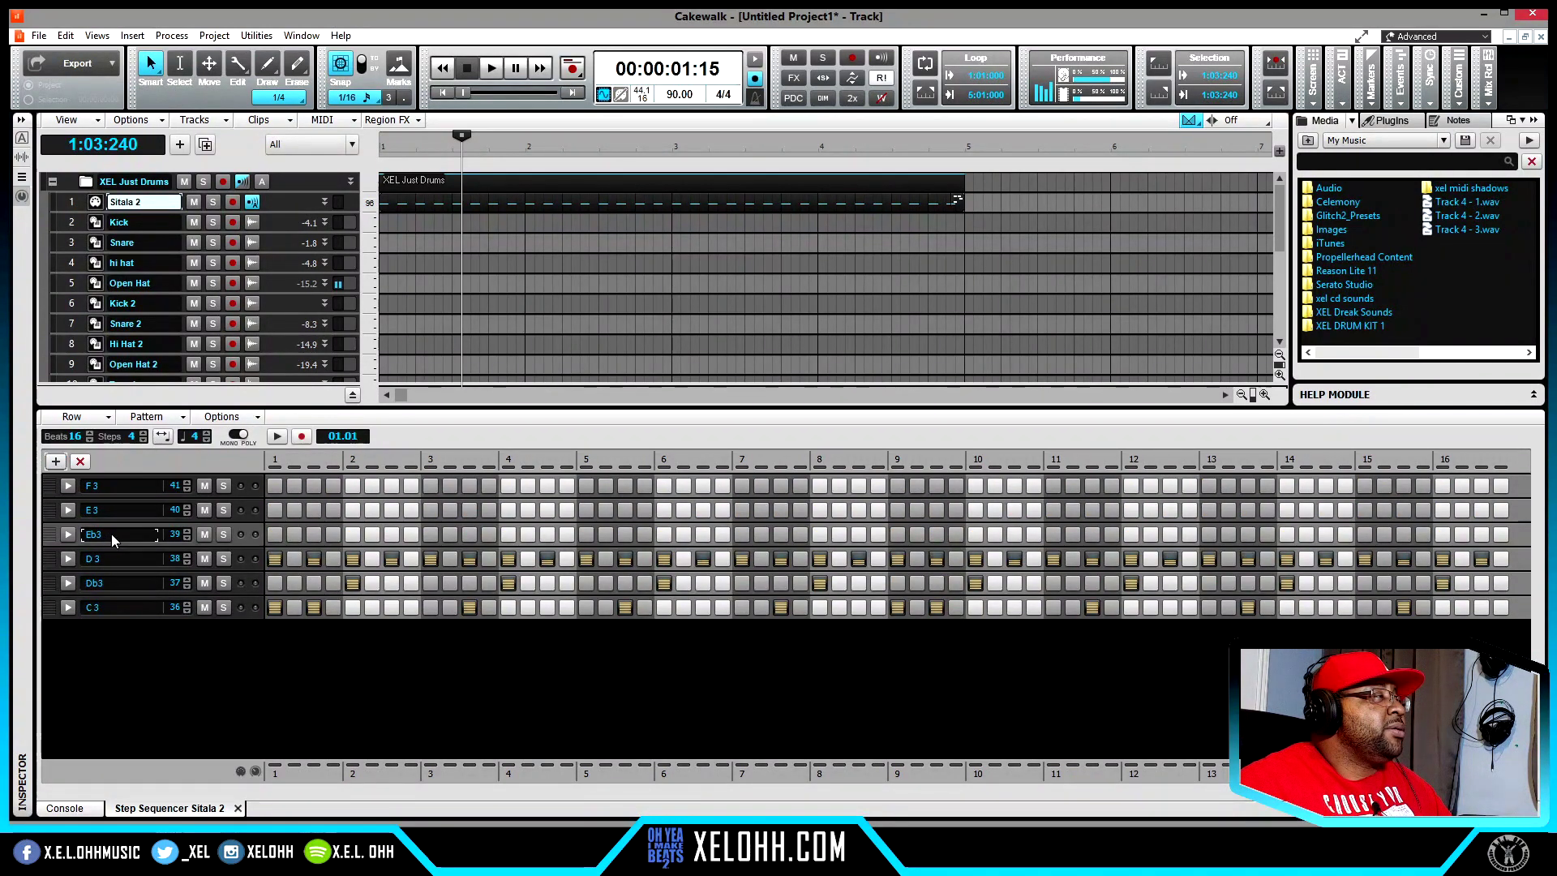
left_click(120, 513)
left_click(127, 489)
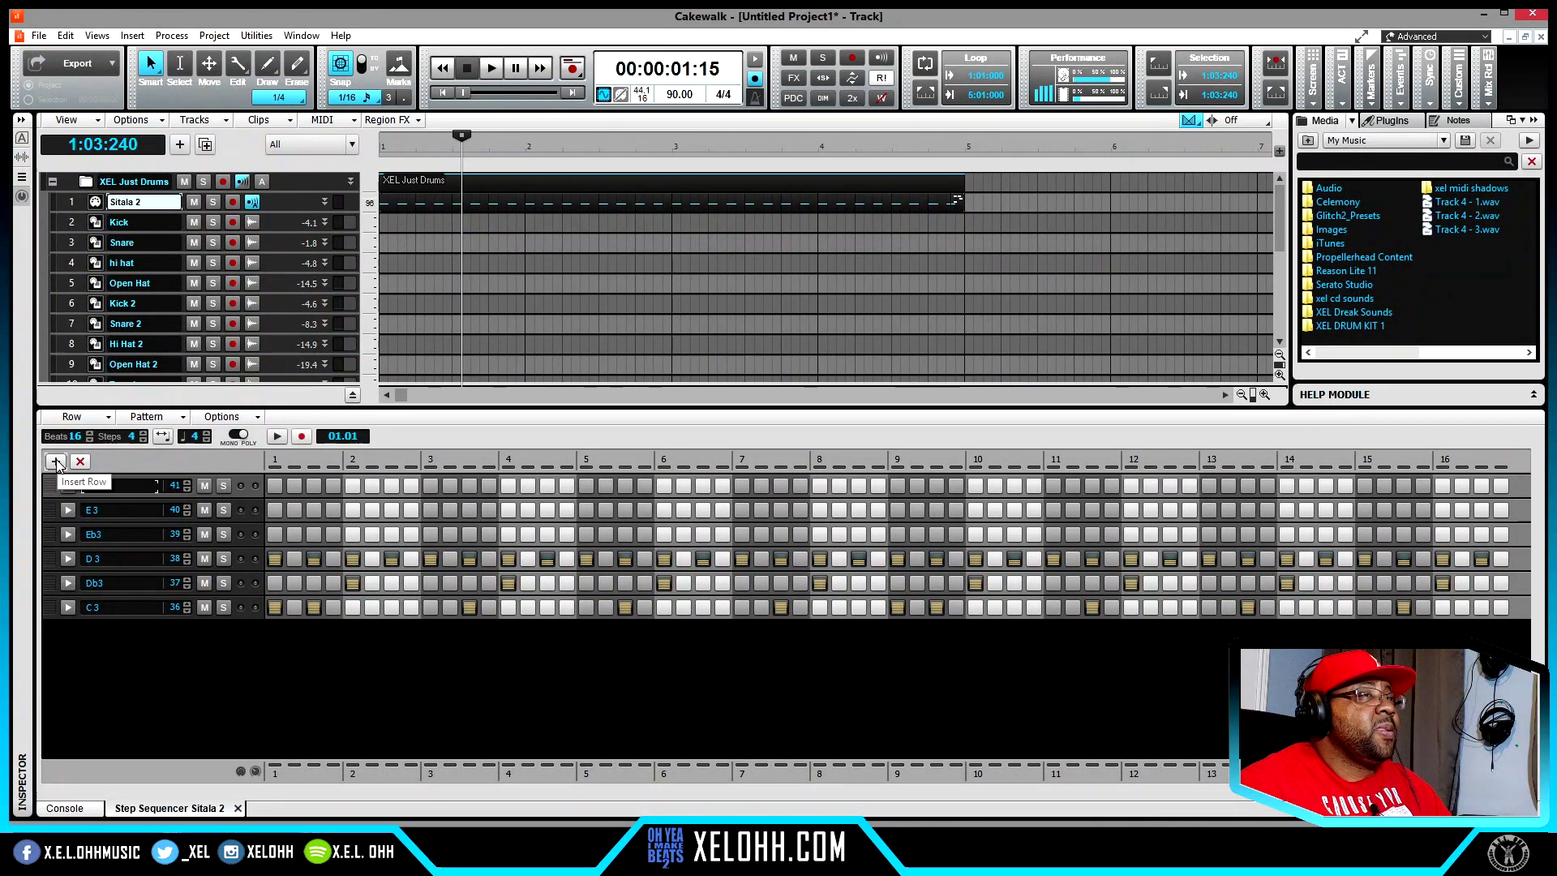
left_click(277, 437)
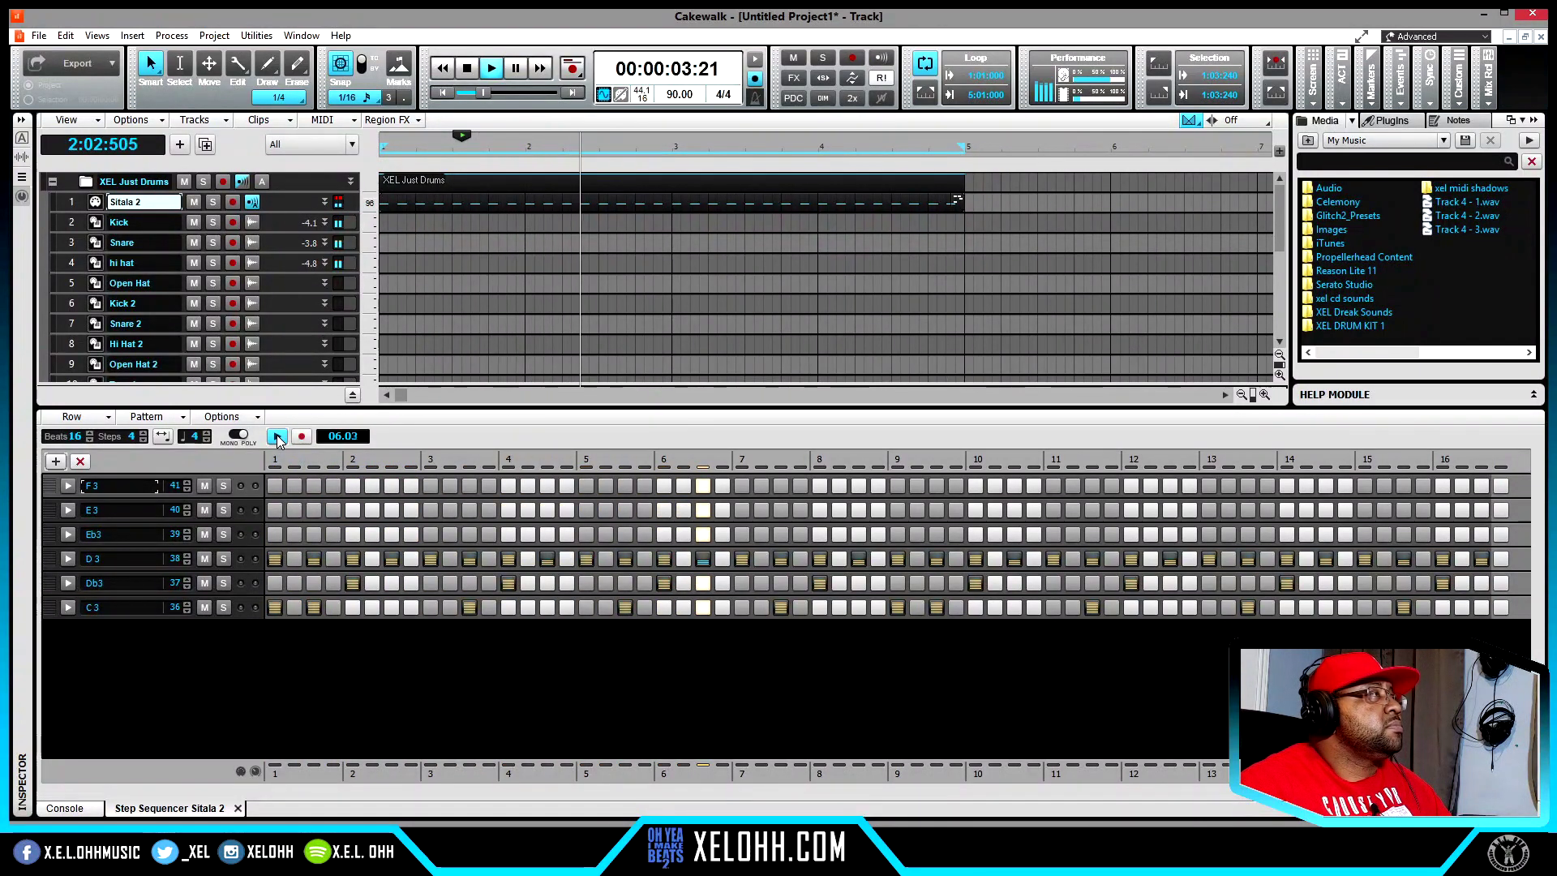
Step: Stop the pattern, expand the E3 row to examine its controls and available controller value types, and collapse it again
left_click(277, 438)
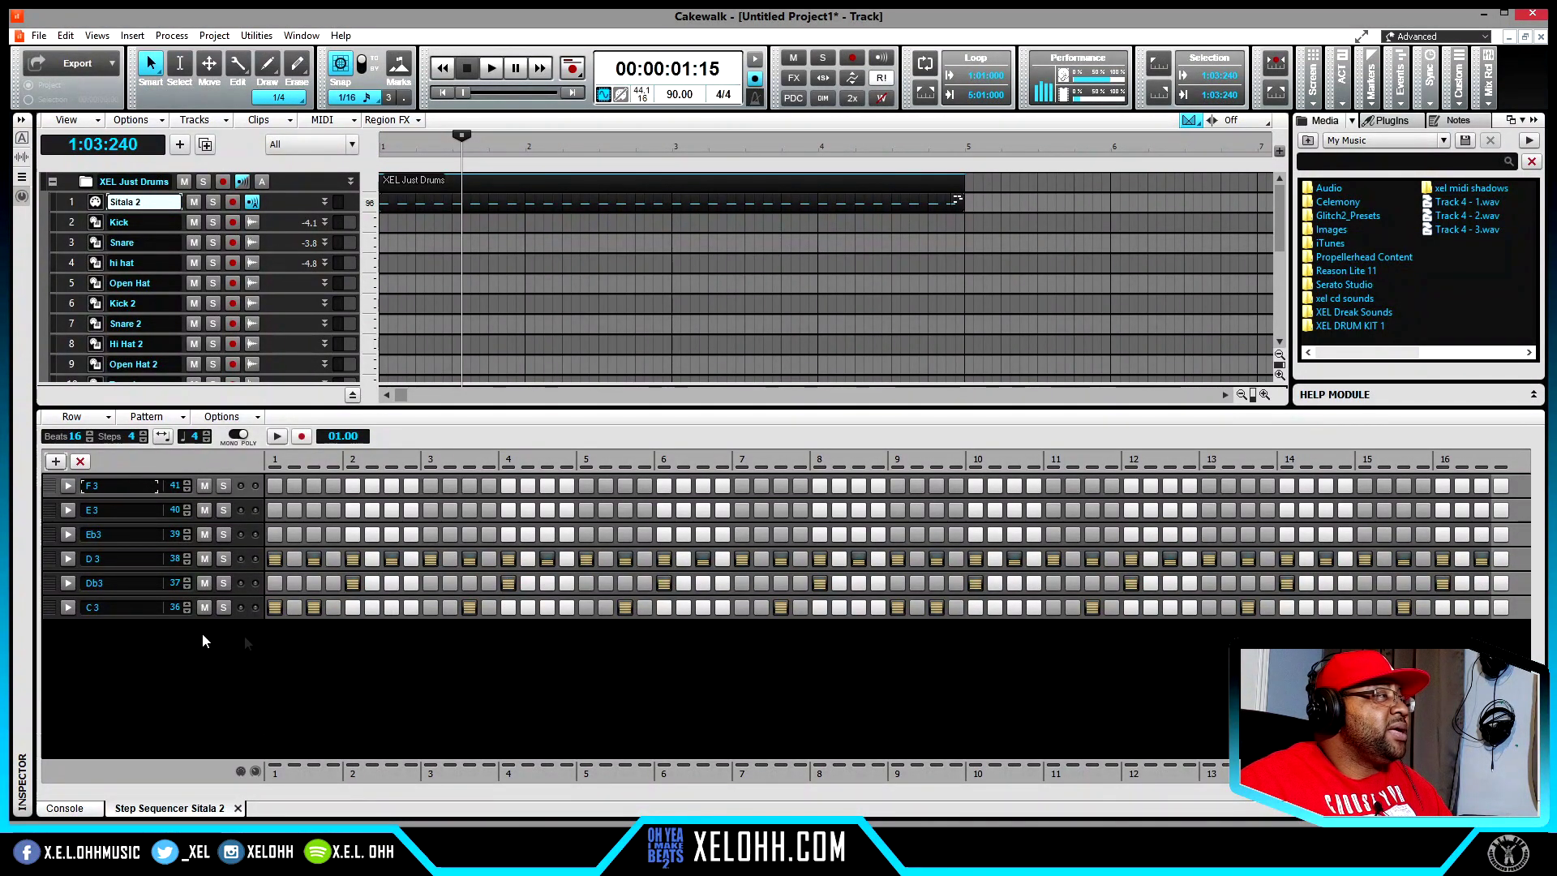
left_click(68, 510)
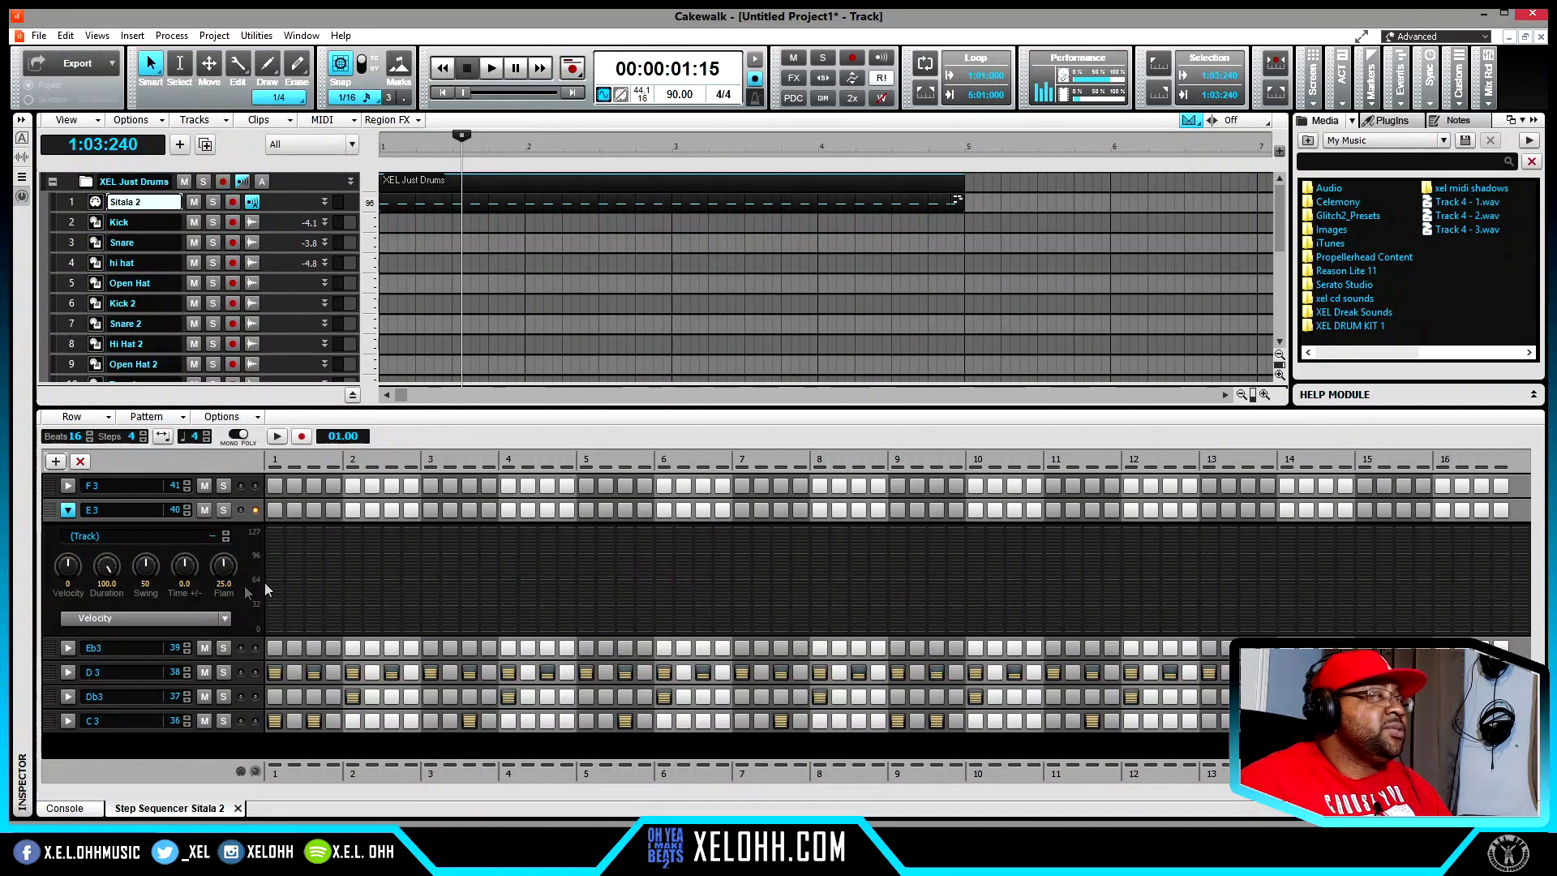
left_click(225, 619)
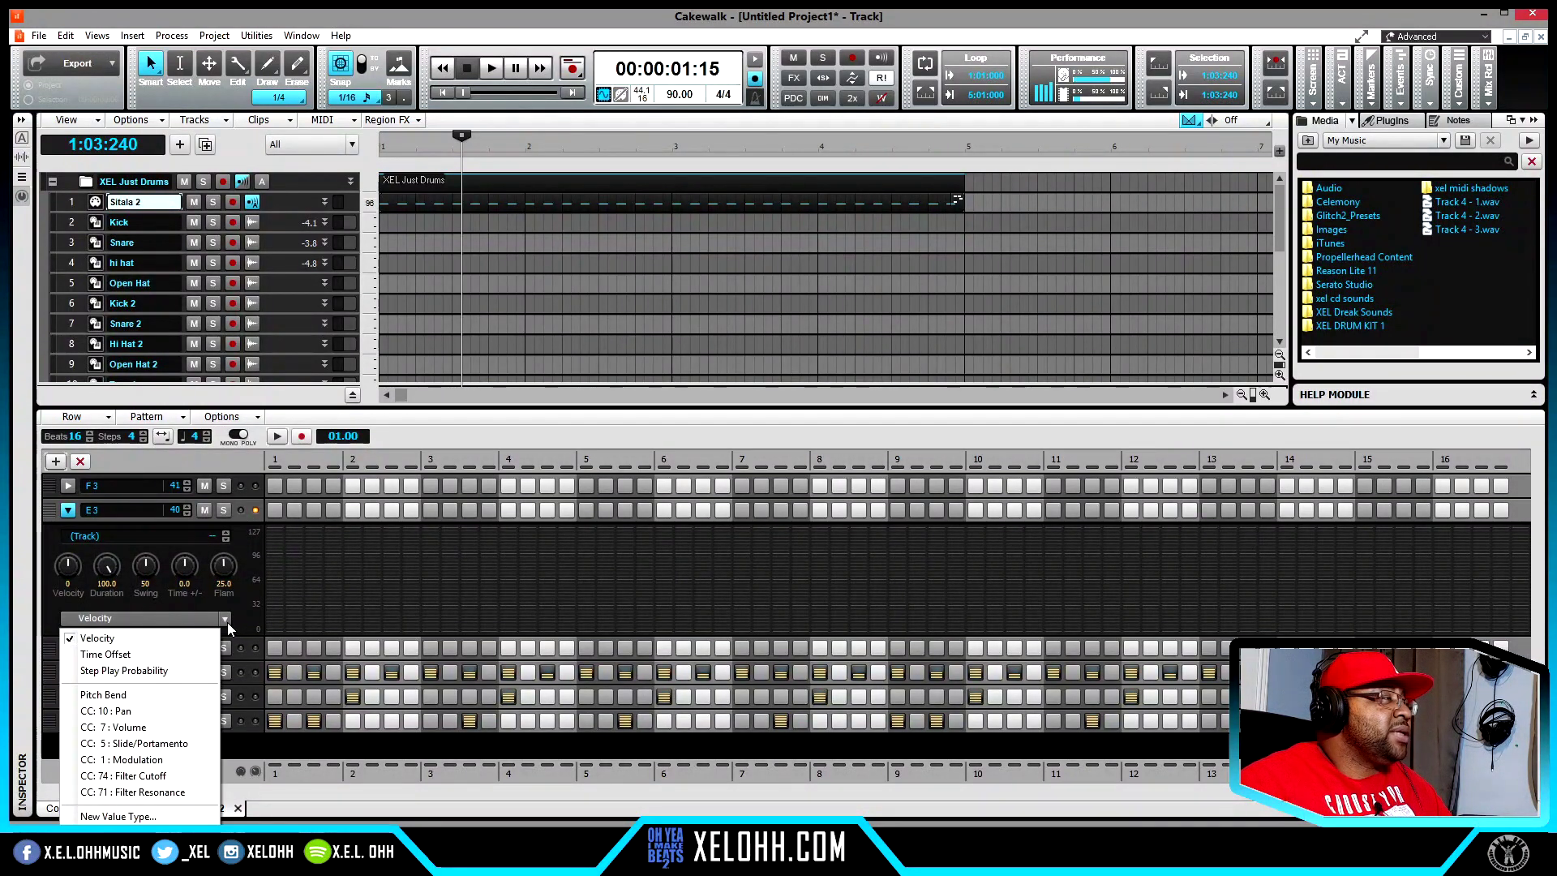
left_click(236, 607)
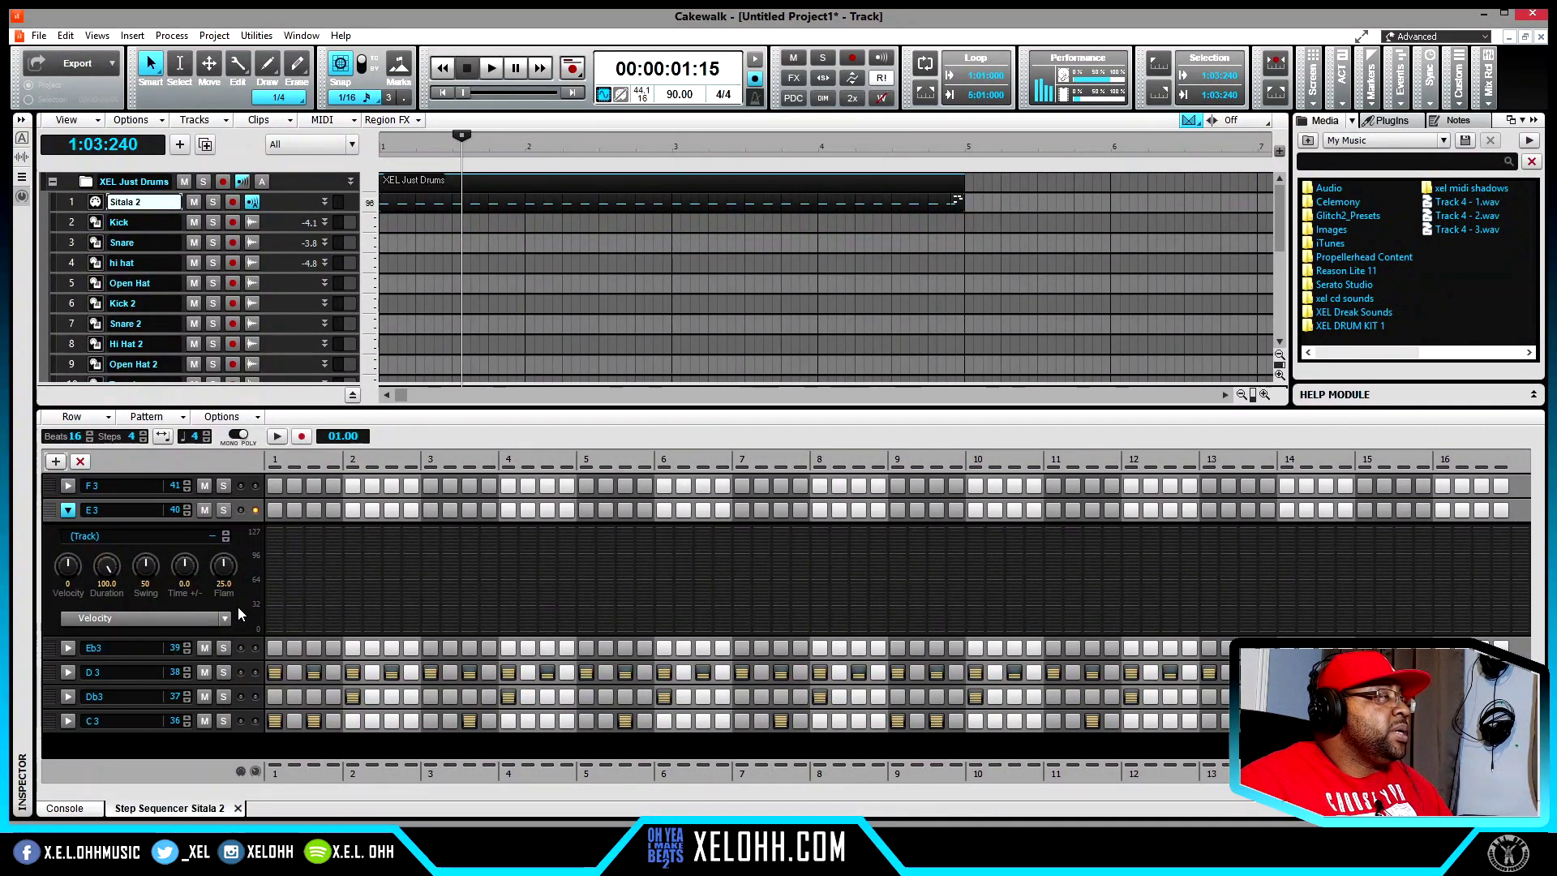
left_click(67, 511)
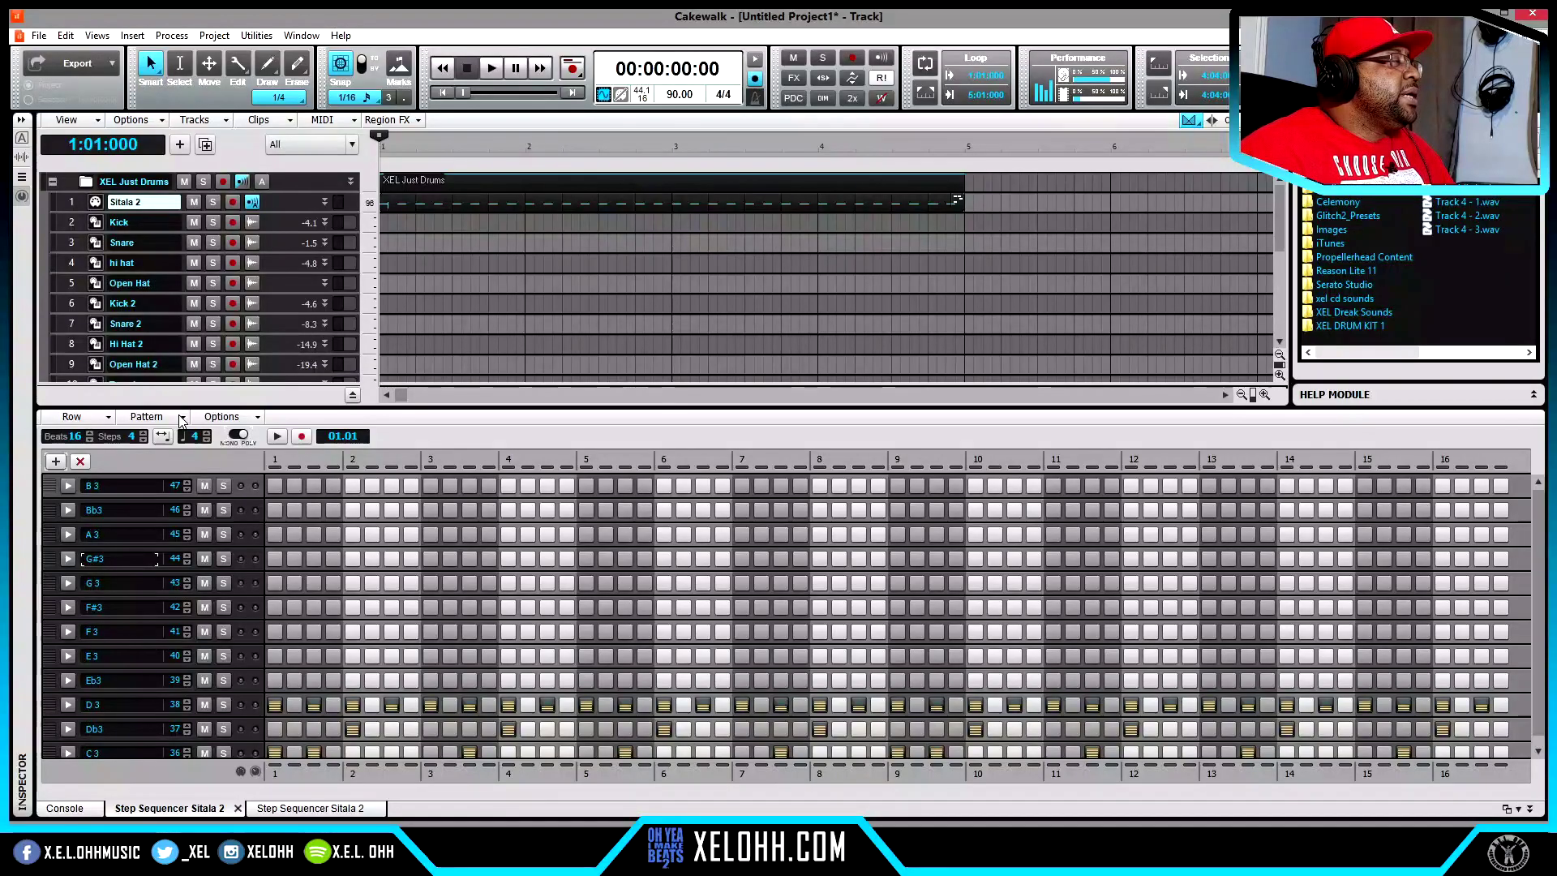
Step: Save the current step pattern as "xel boom bap" in the Step Sequencer Patterns folder
left_click(181, 417)
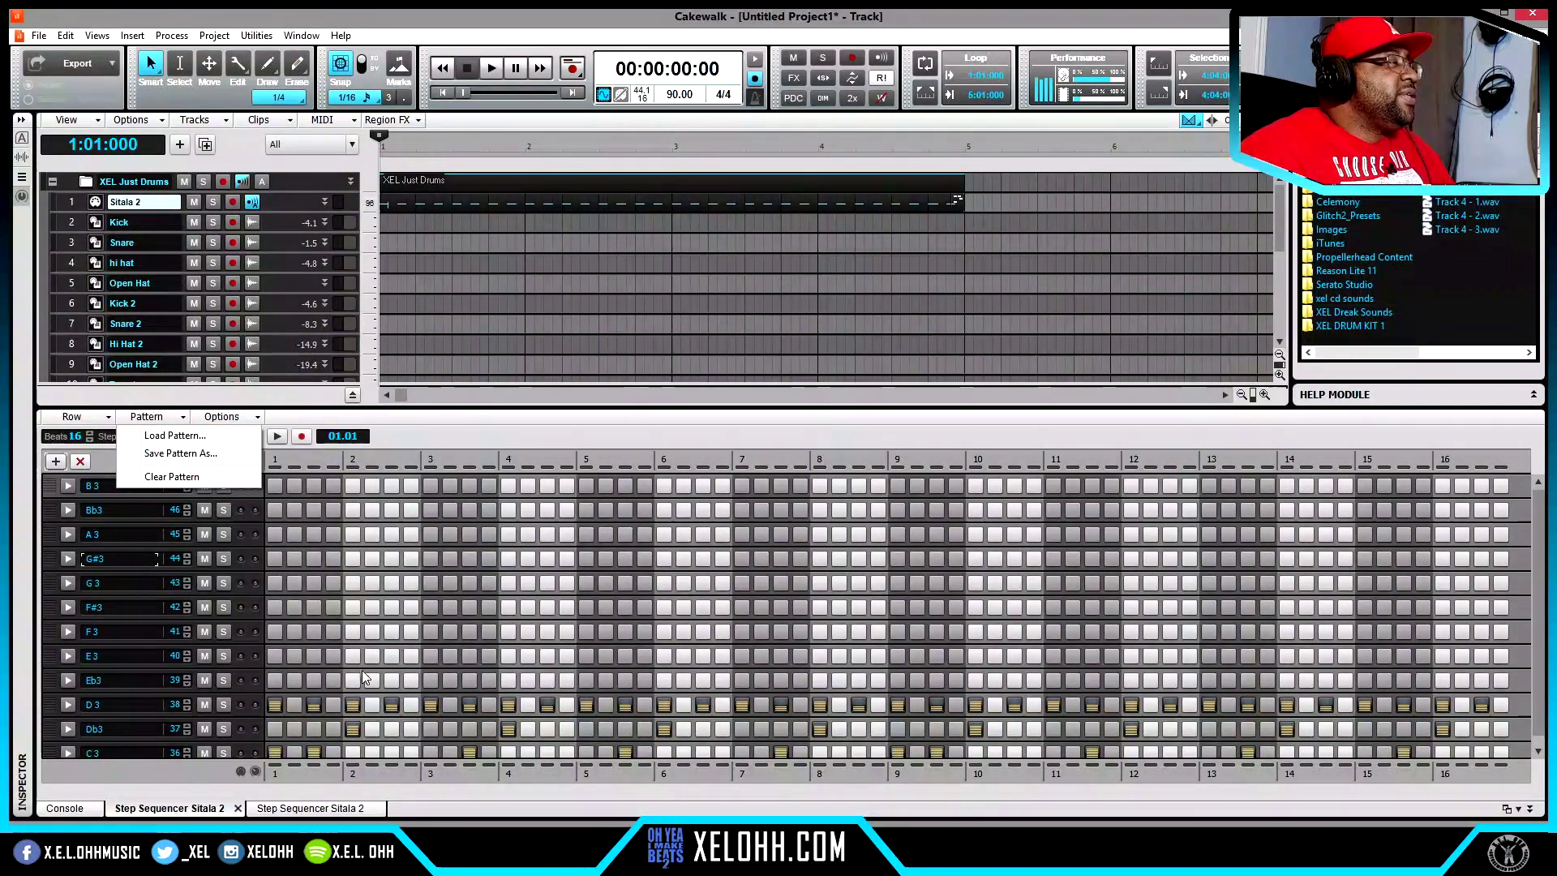
left_click(182, 454)
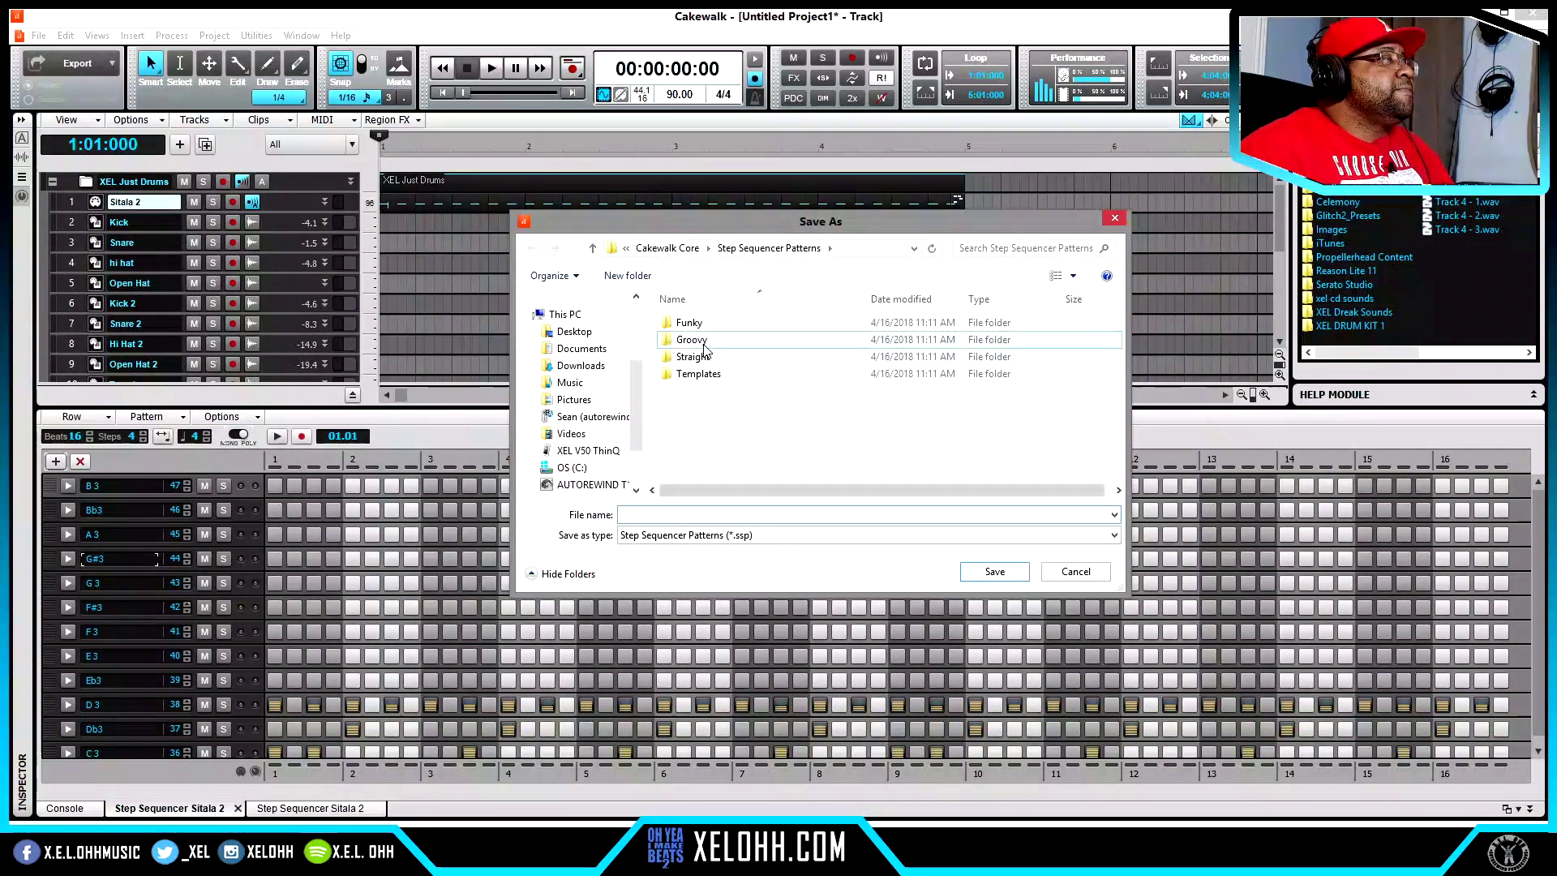
type("xel boom bap")
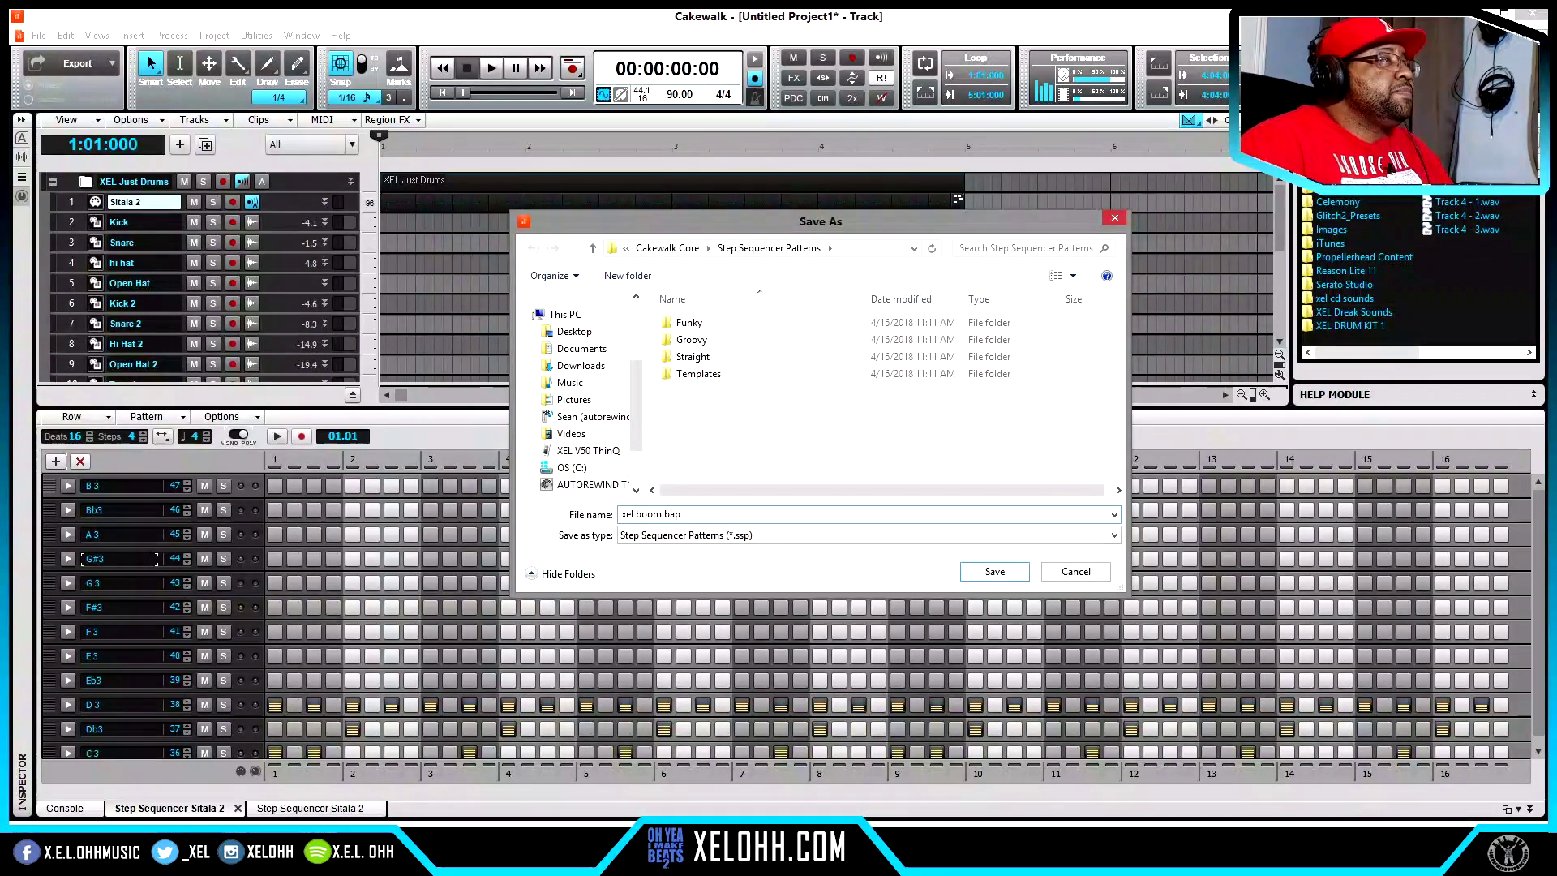
left_click(995, 571)
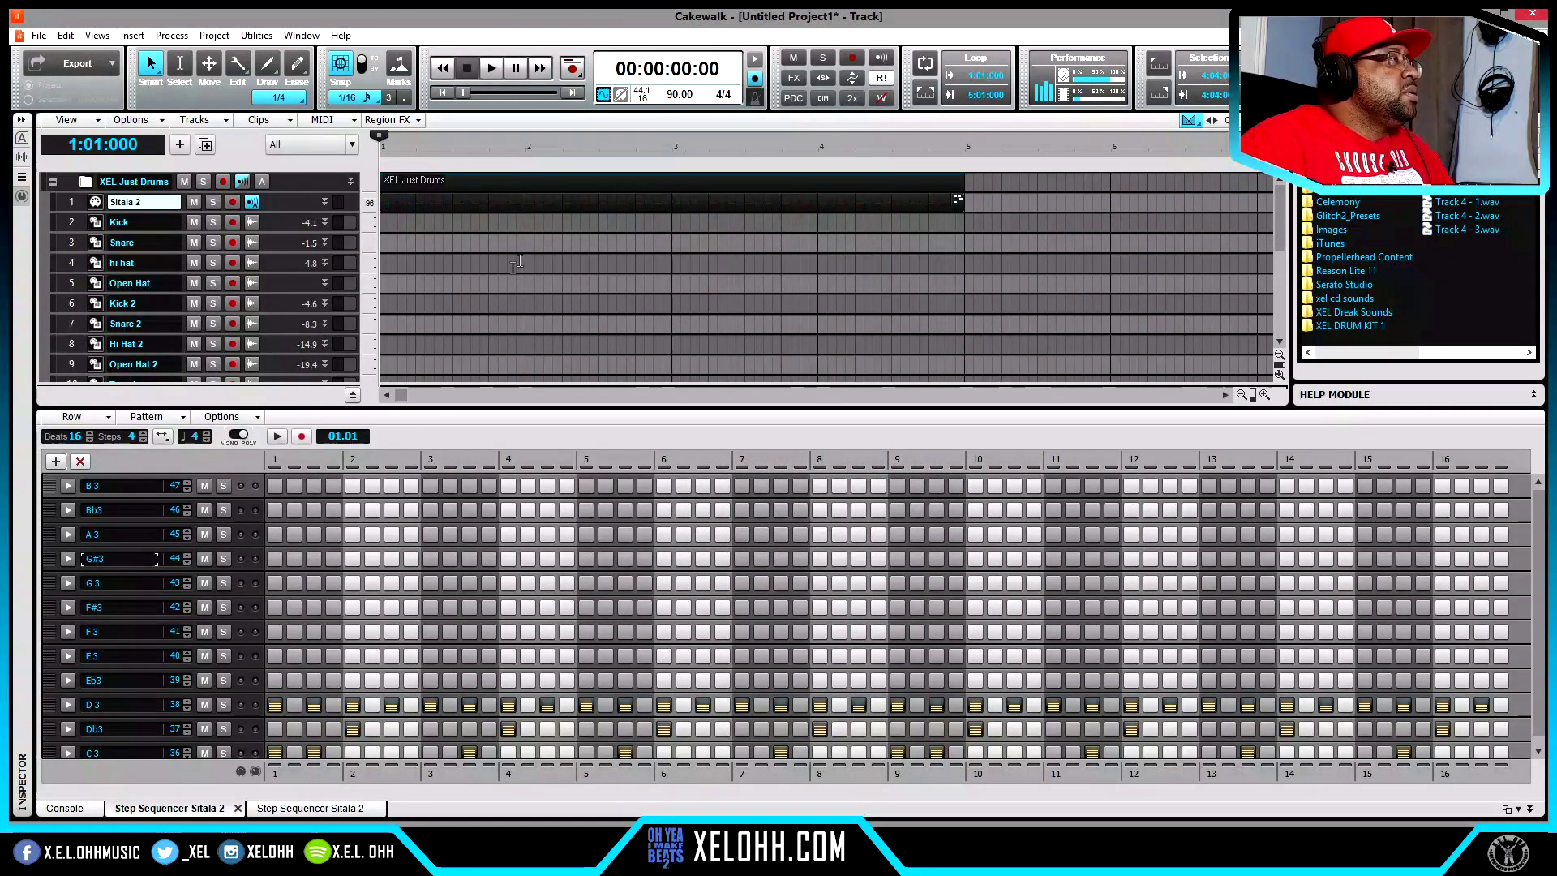
Step: Delete the step clip from the Sitala 2 track and load the saved xel boom bap.ssp pattern in its place
left_click(545, 198)
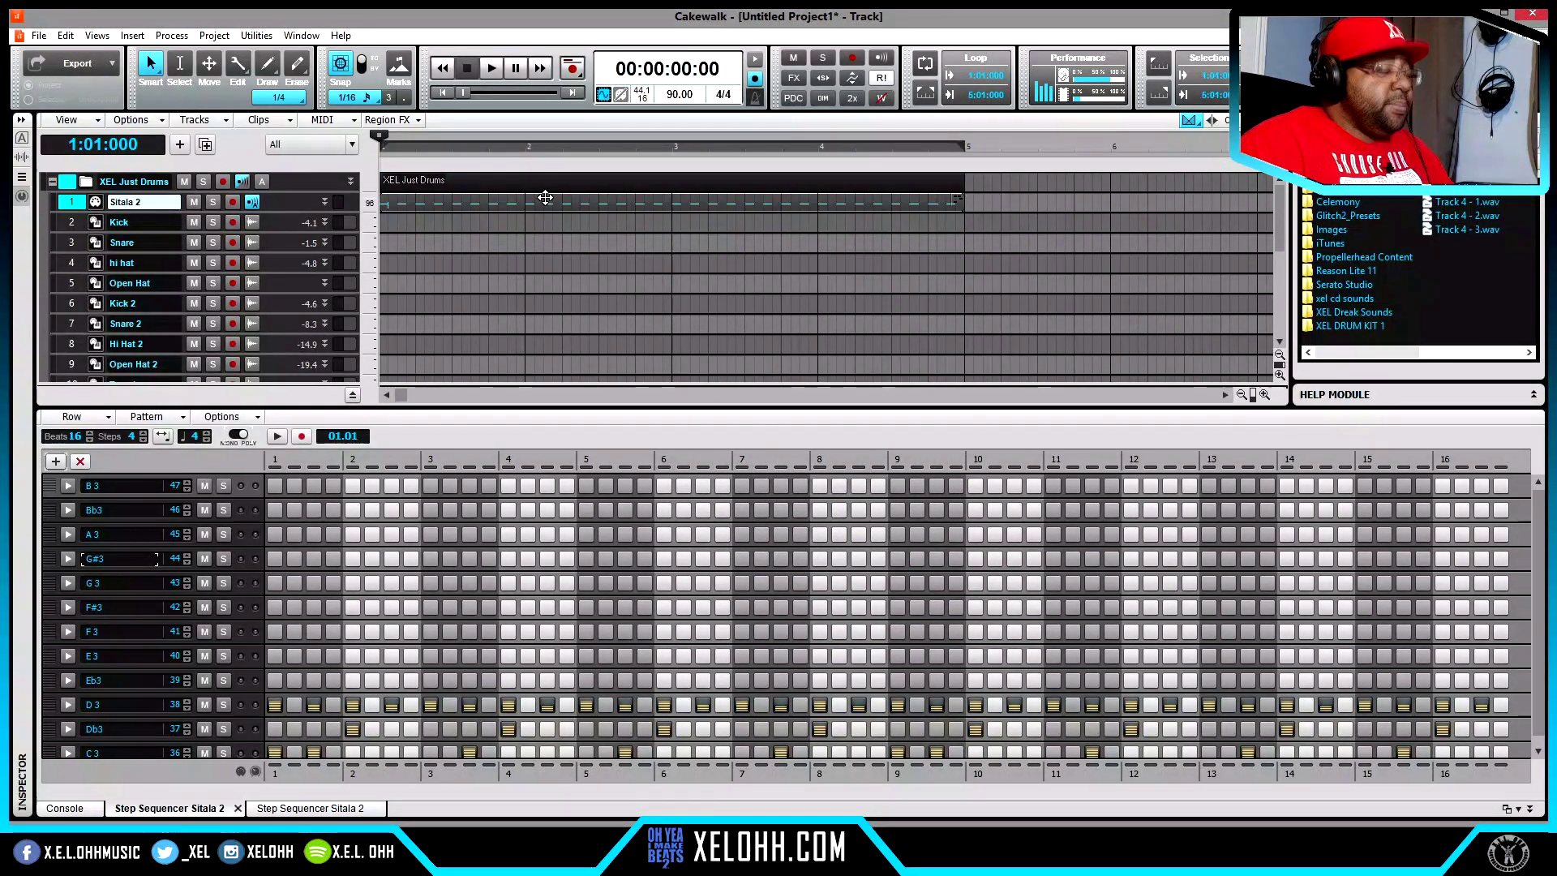
key("Delete")
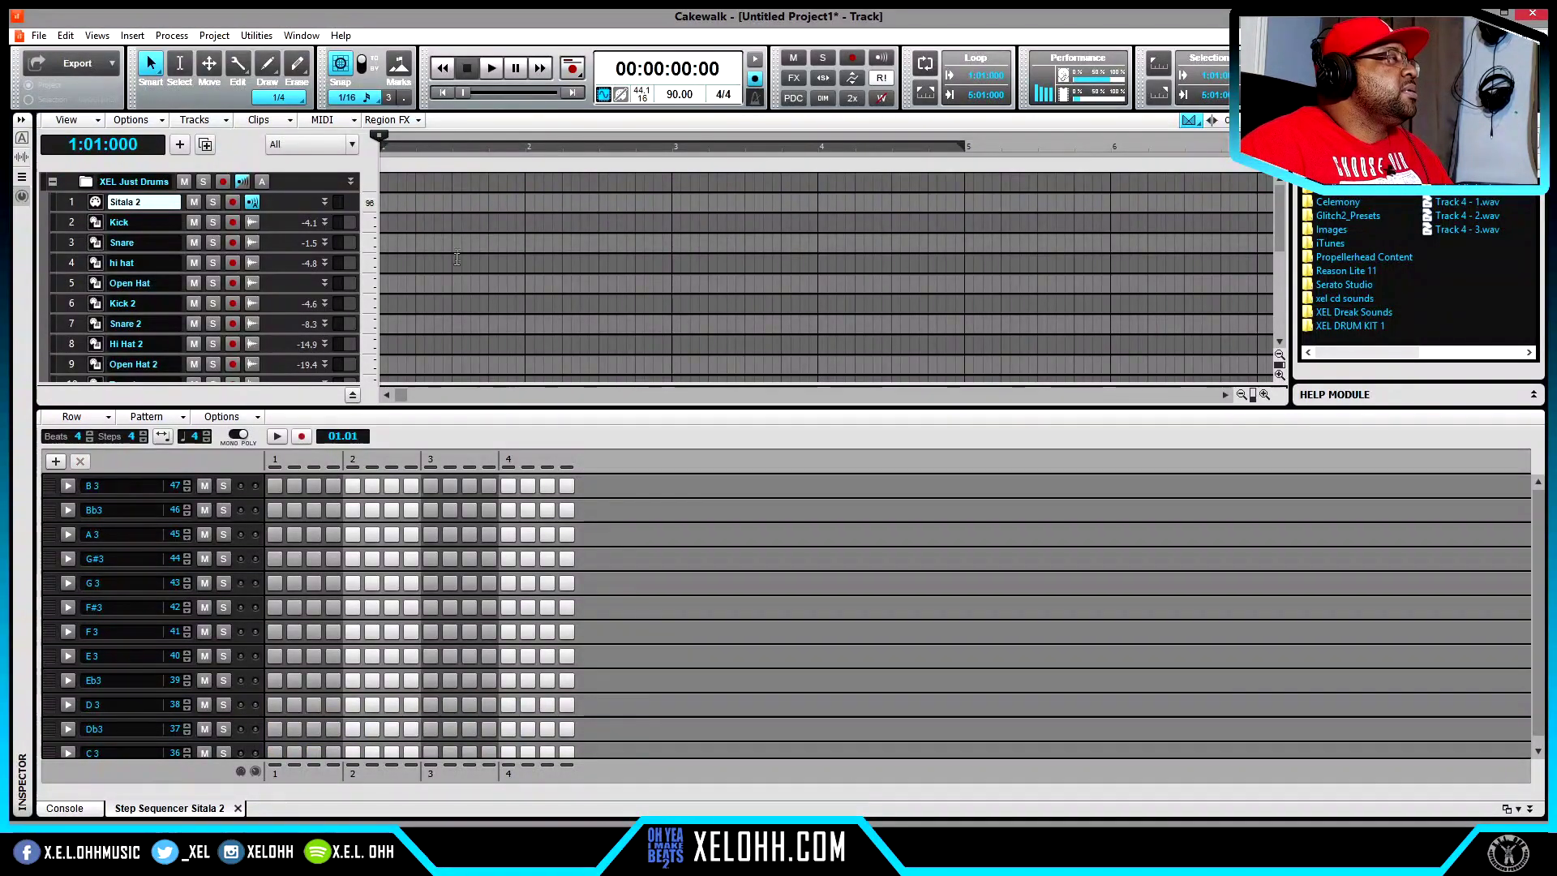
left_click(180, 418)
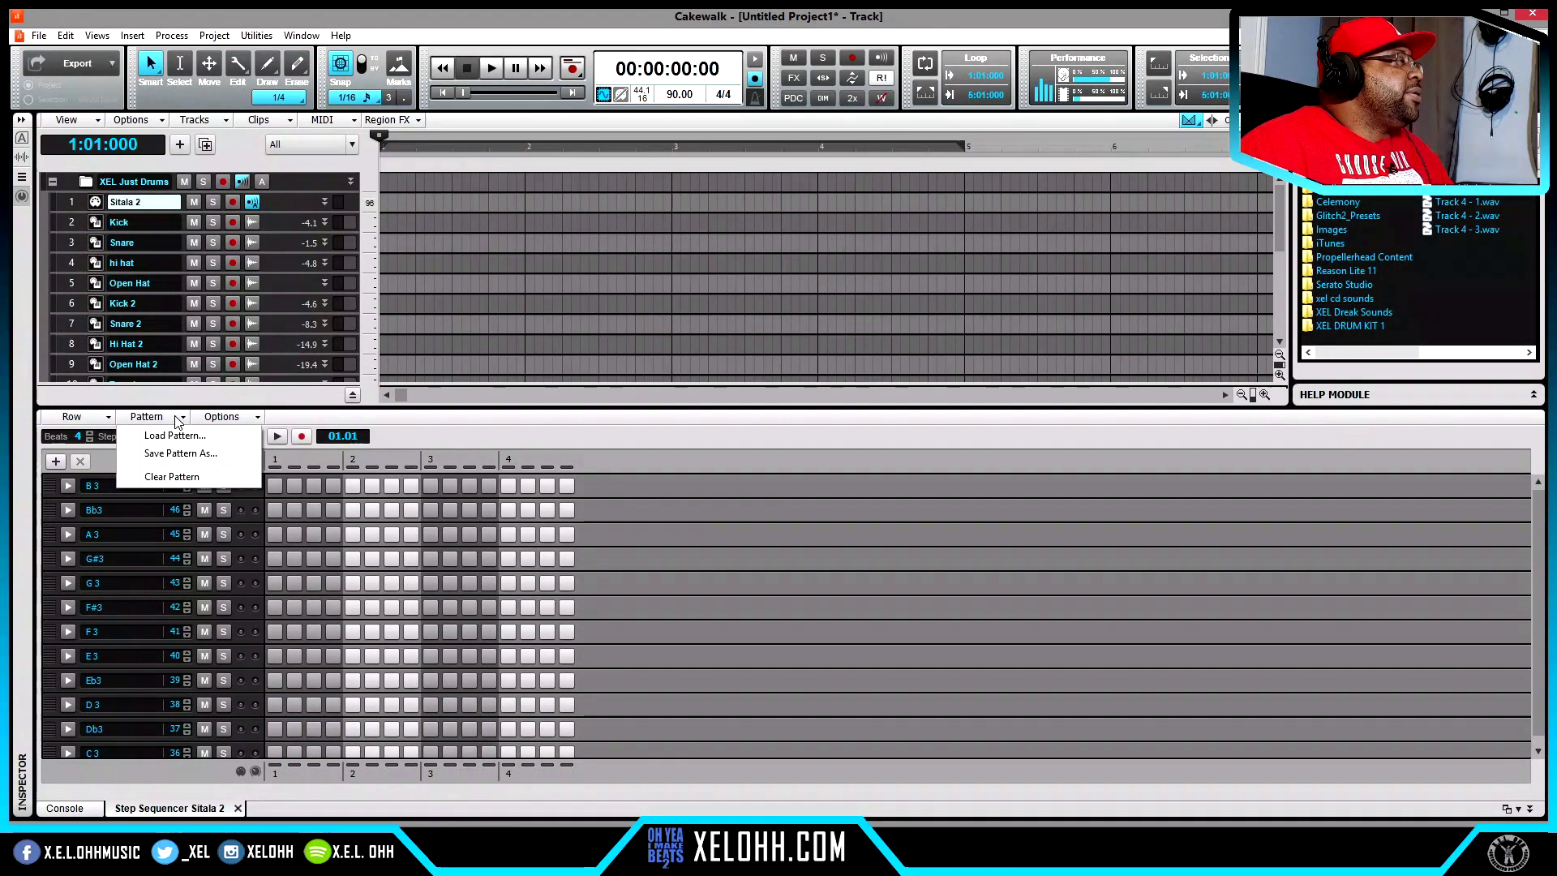
left_click(174, 439)
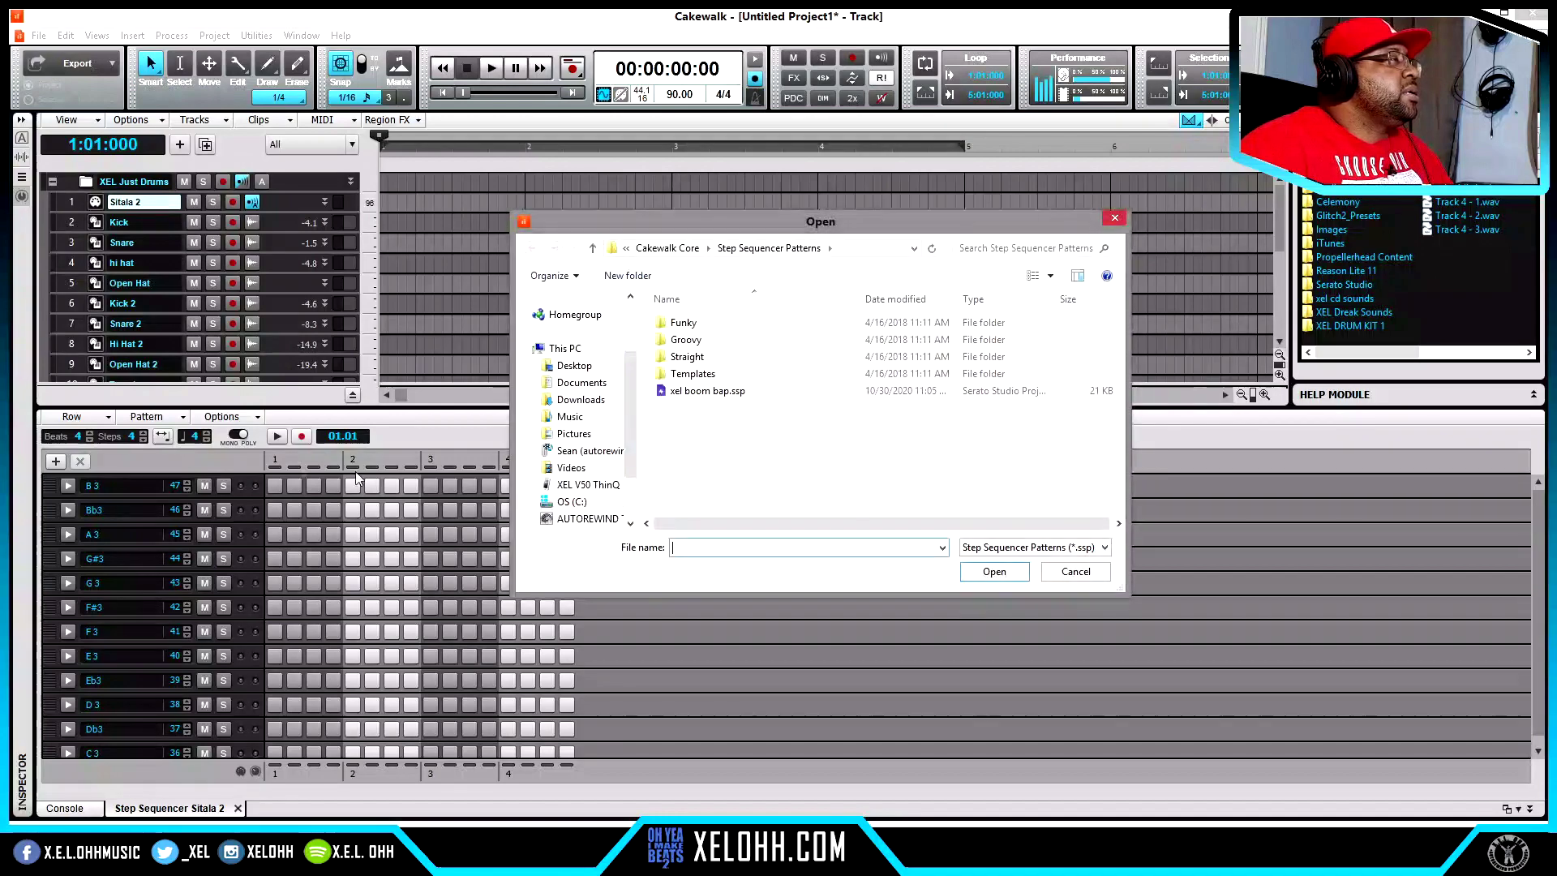
left_click(694, 392)
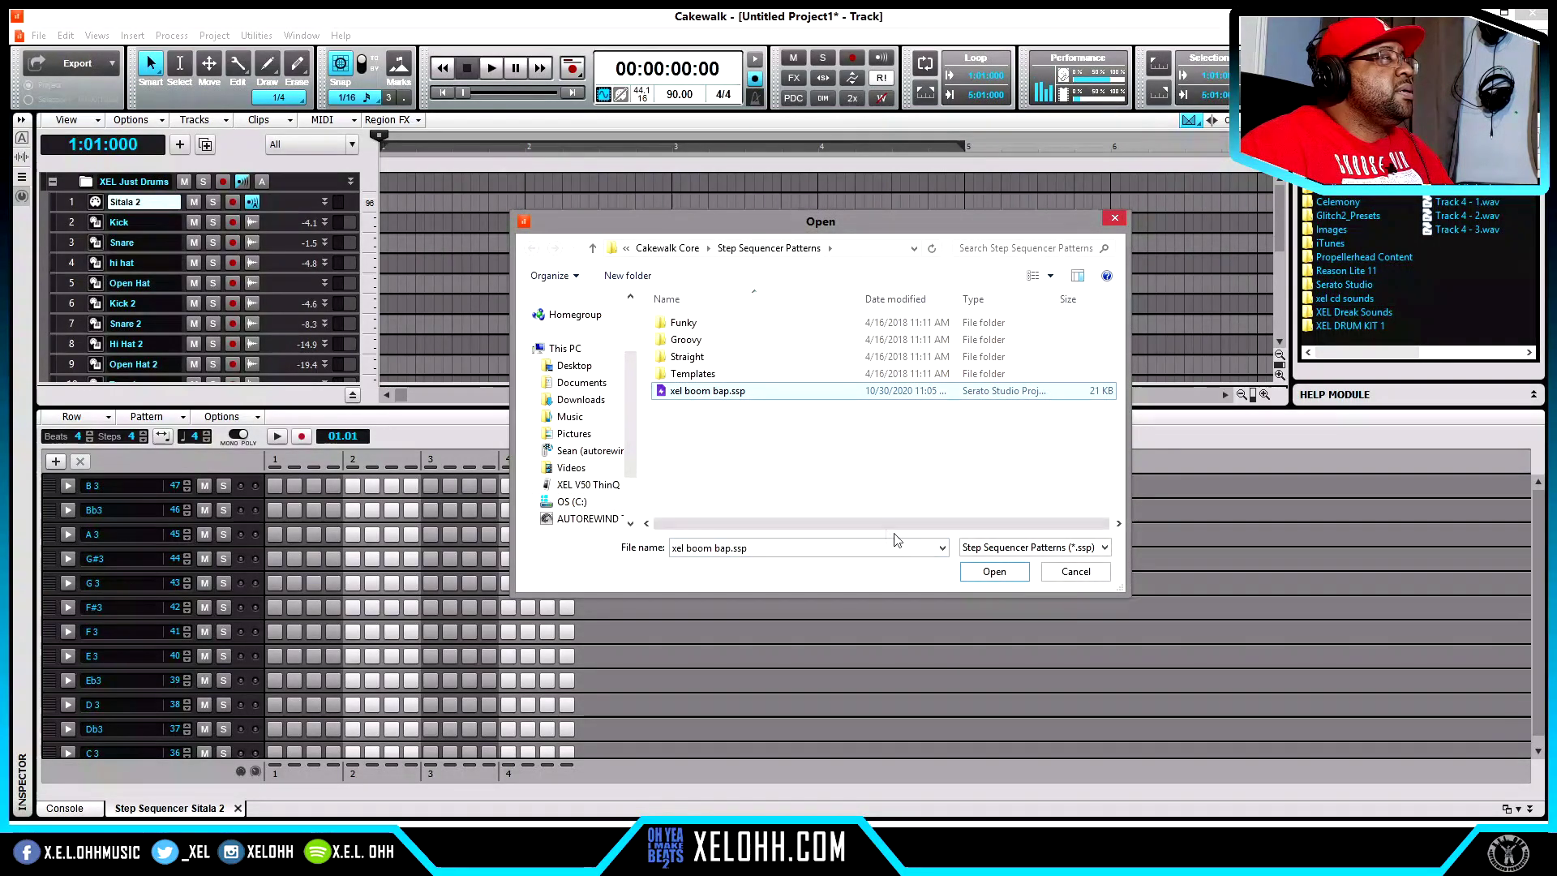
left_click(994, 572)
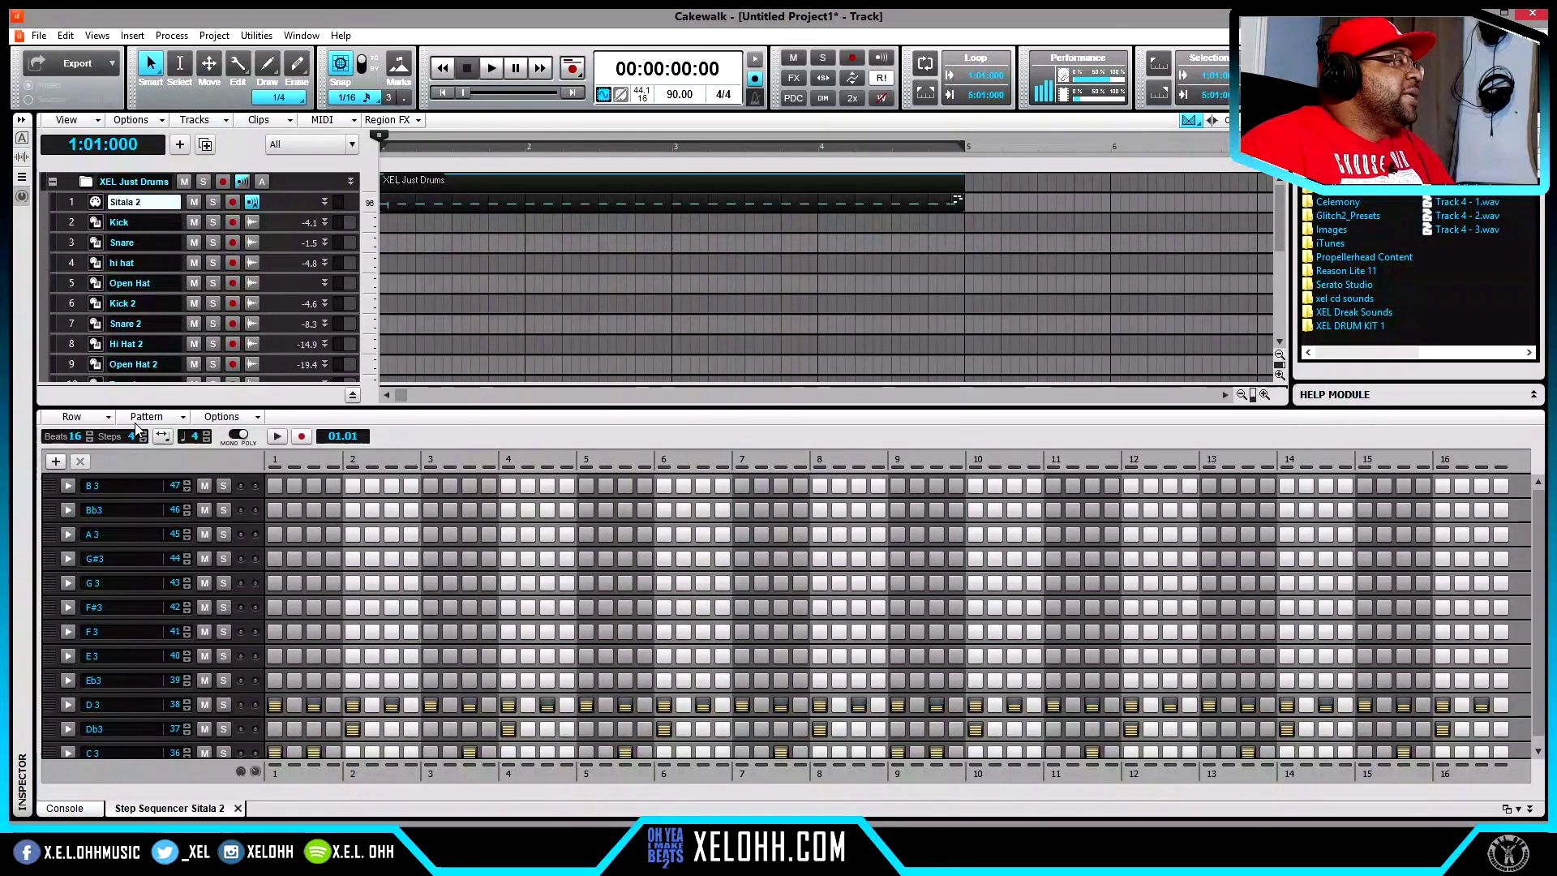
left_click(107, 418)
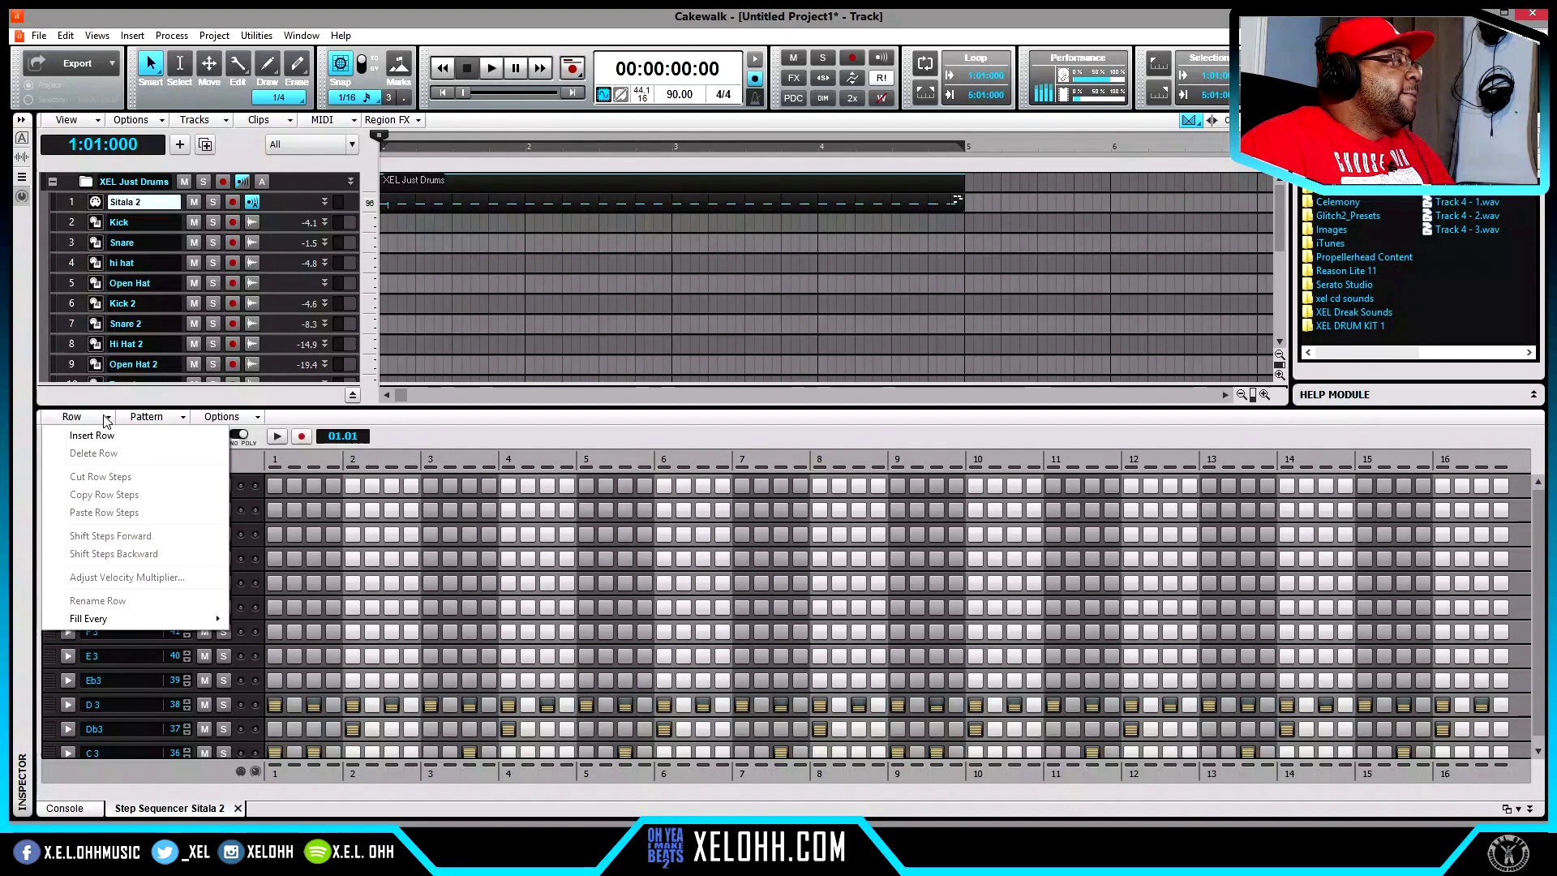
left_click(105, 420)
left_click(105, 420)
left_click(430, 425)
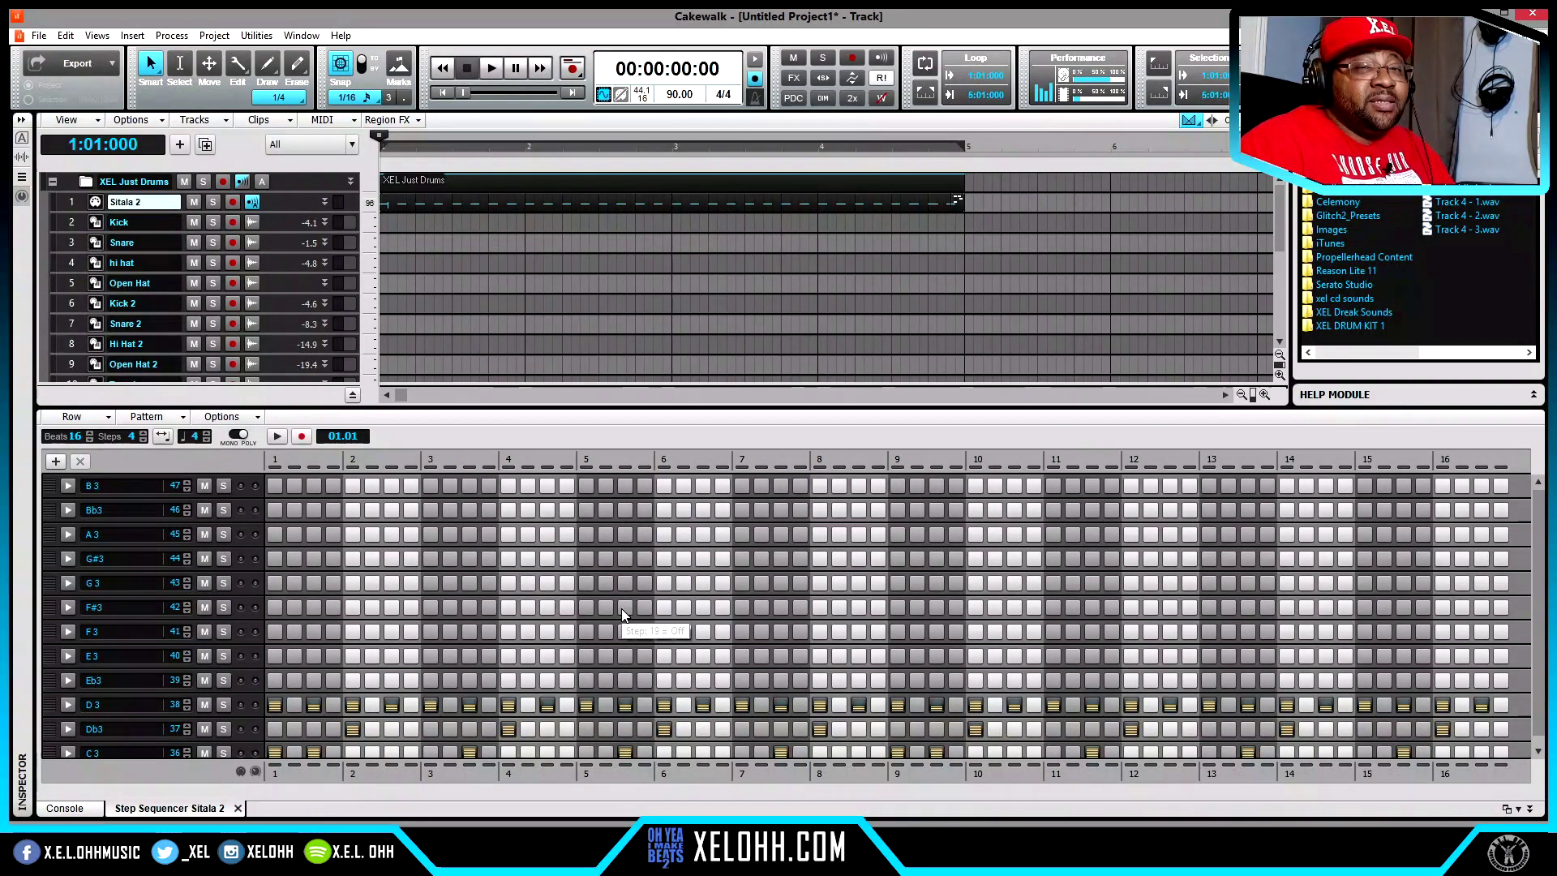